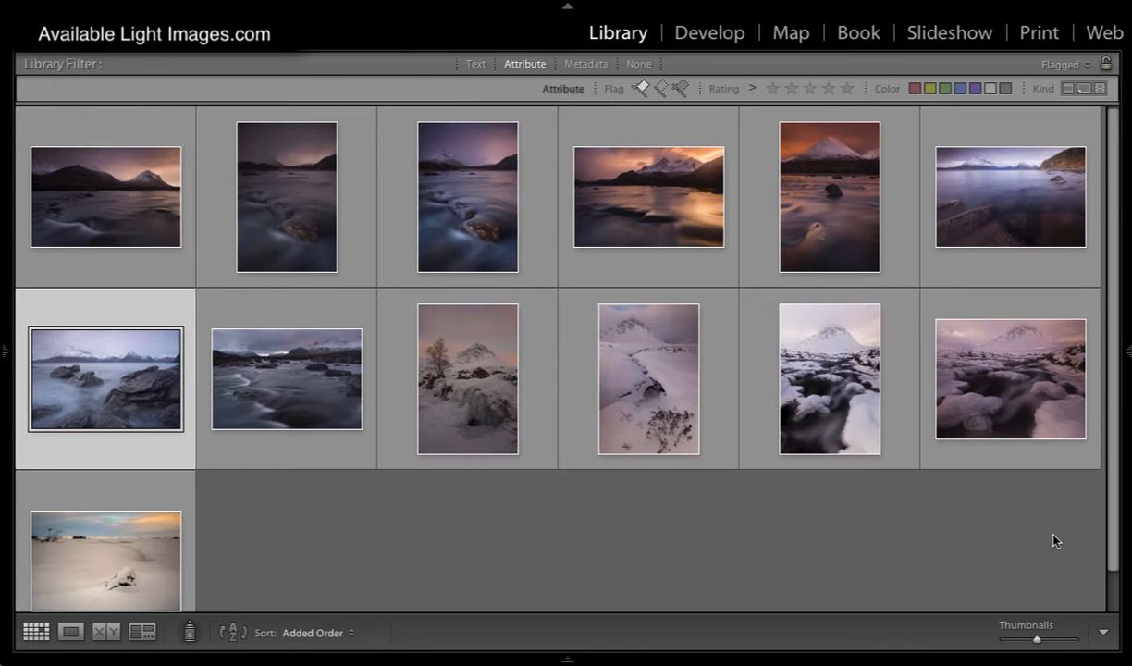
Step: Open the rocky seascape photo for developing and crop it in slightly from its upper-left corner, keeping the original aspect ratio
double_click(141, 386)
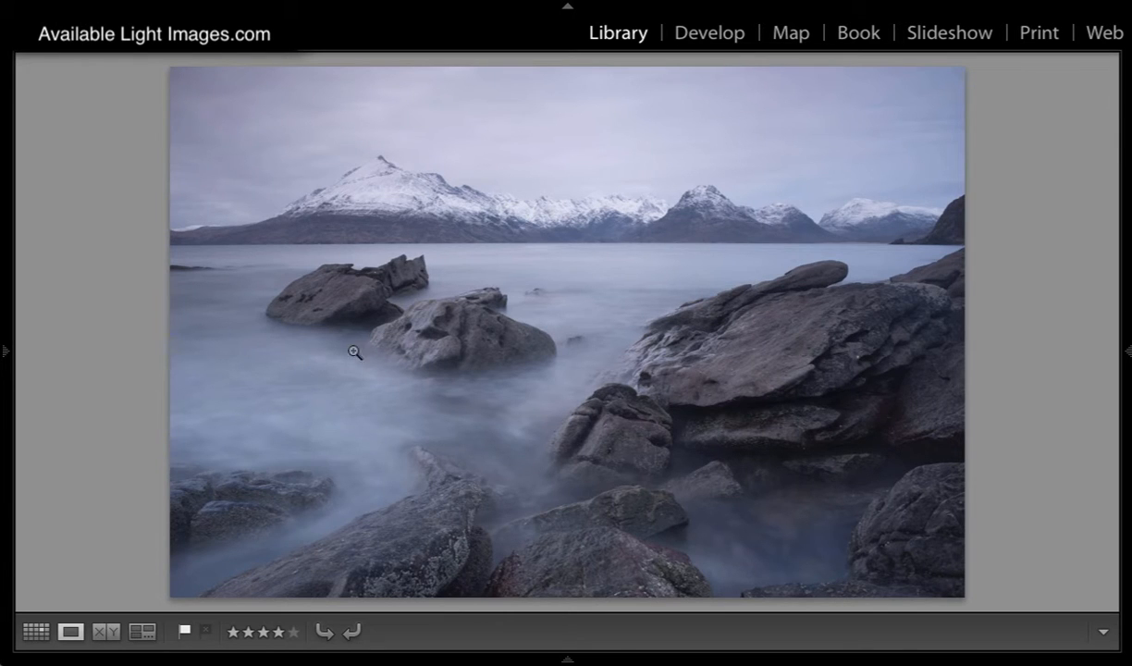
left_click(709, 35)
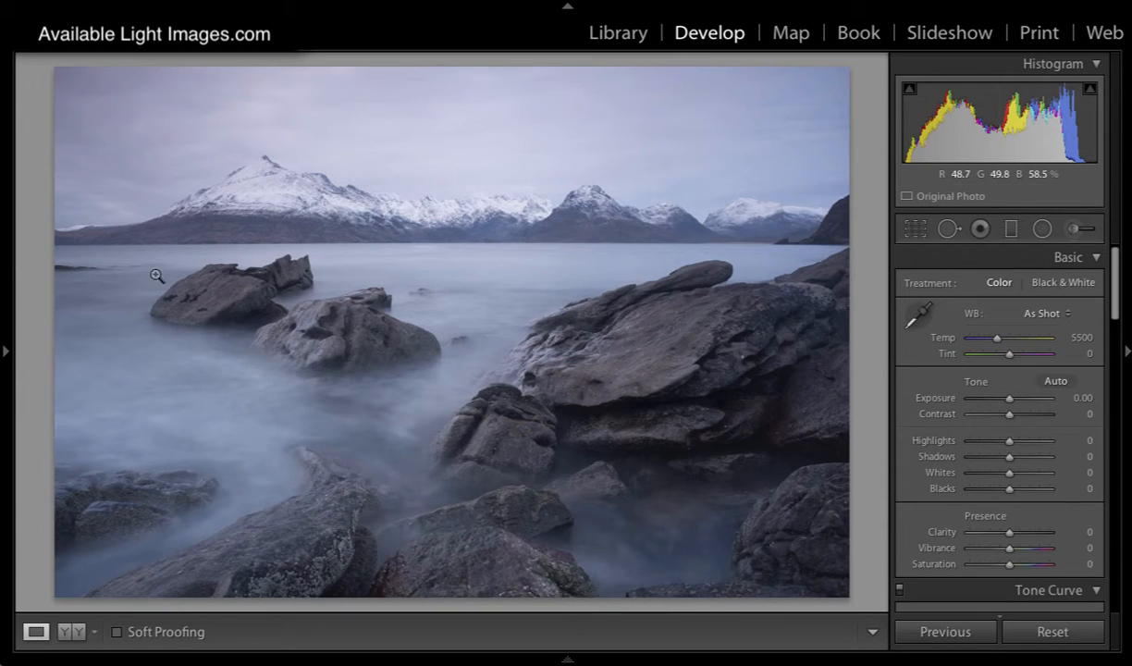
left_click(913, 229)
left_click_drag(56, 68, 79, 81)
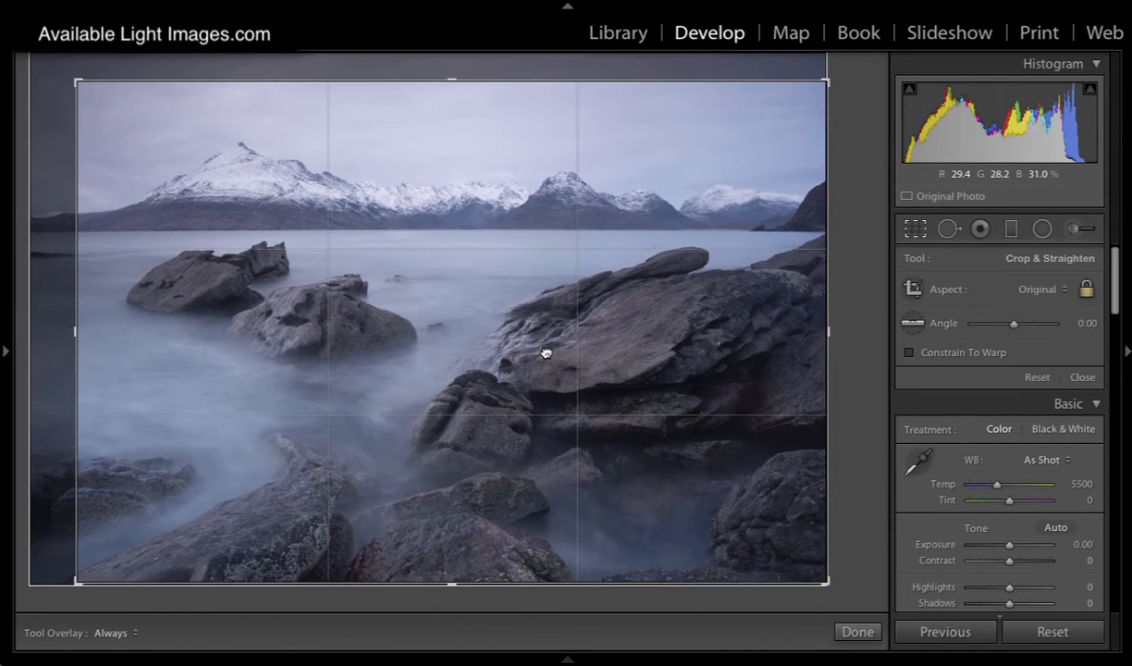
left_click_drag(545, 353, 545, 350)
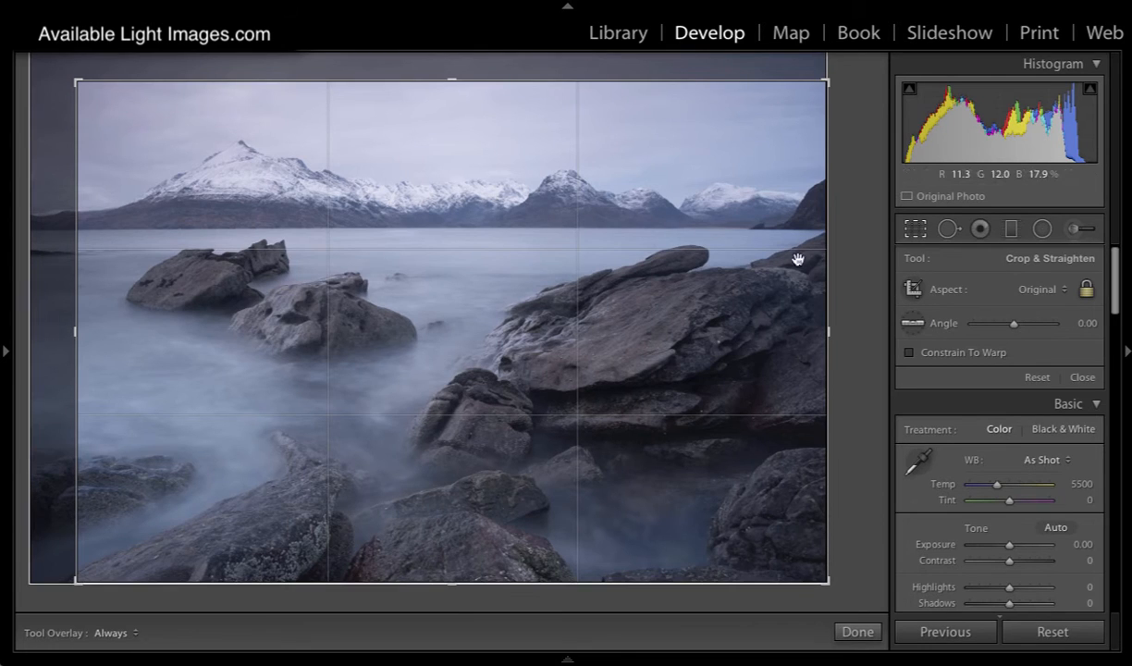
Step: Straighten the seascape to an angle of 0.11 along the far waterline and apply the crop
left_click(912, 323)
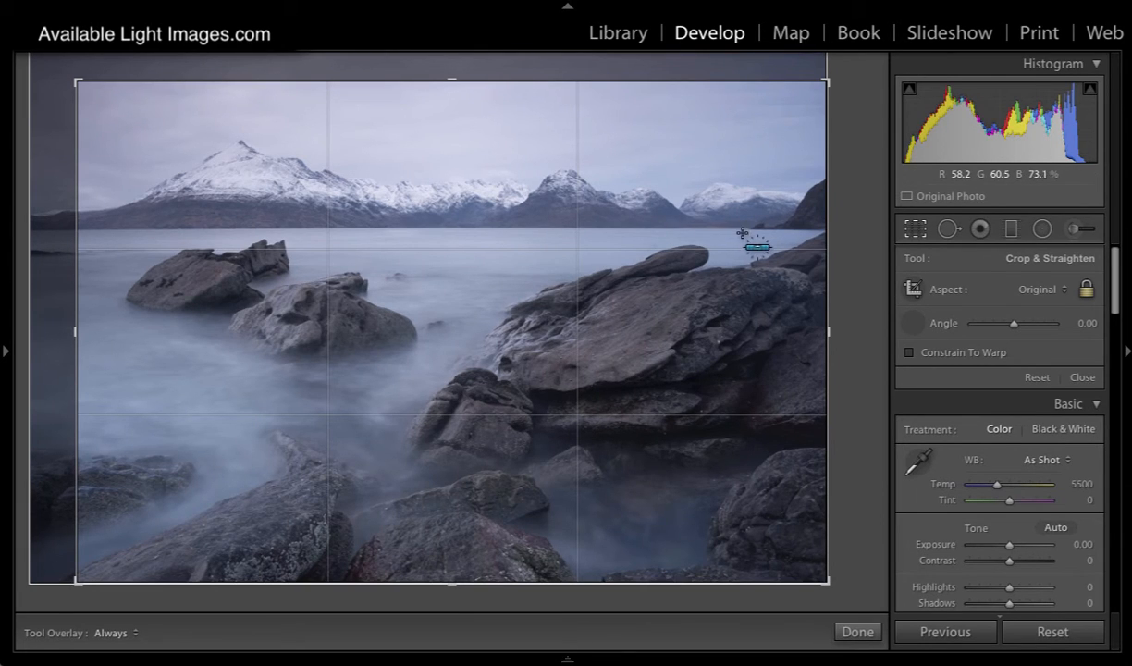
left_click_drag(740, 230, 11, 225)
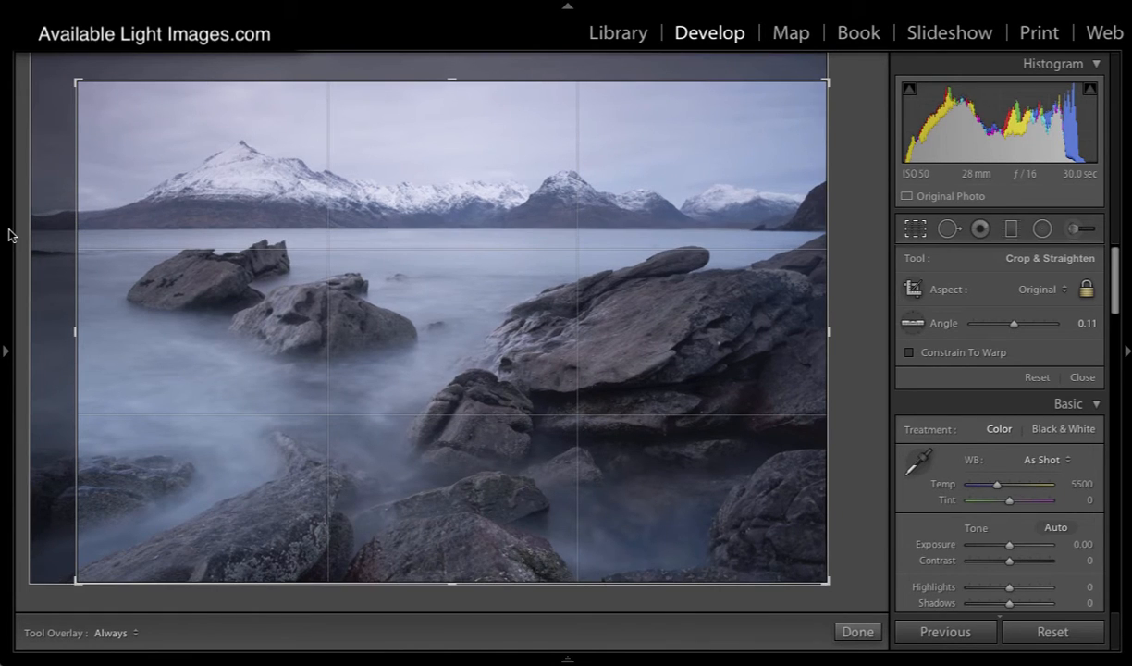
key("Return")
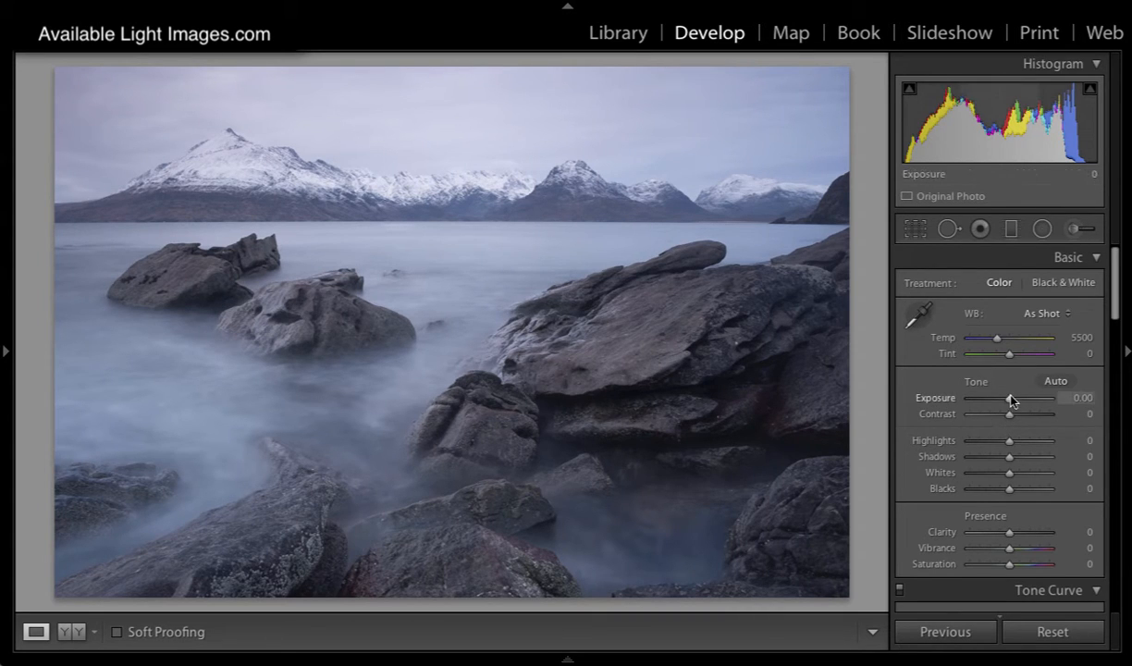
Step: Lower the exposure to −1.30 and cool the temperature to 4826, comparing the result side by side with the original
left_click_drag(1009, 401, 998, 402)
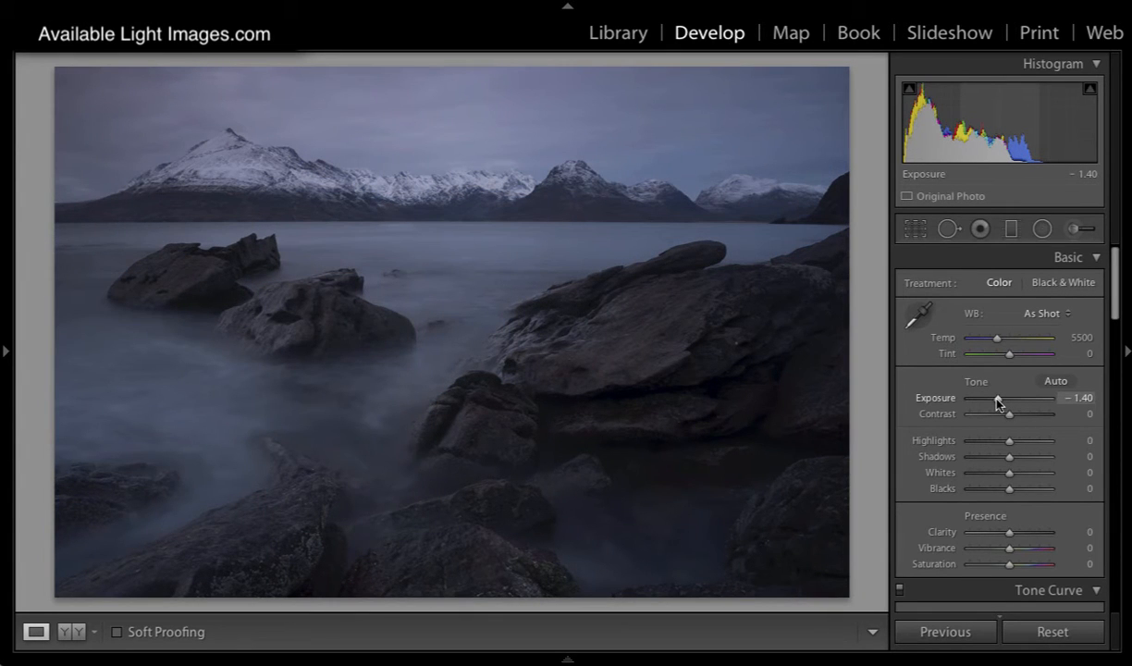
left_click_drag(997, 400, 998, 400)
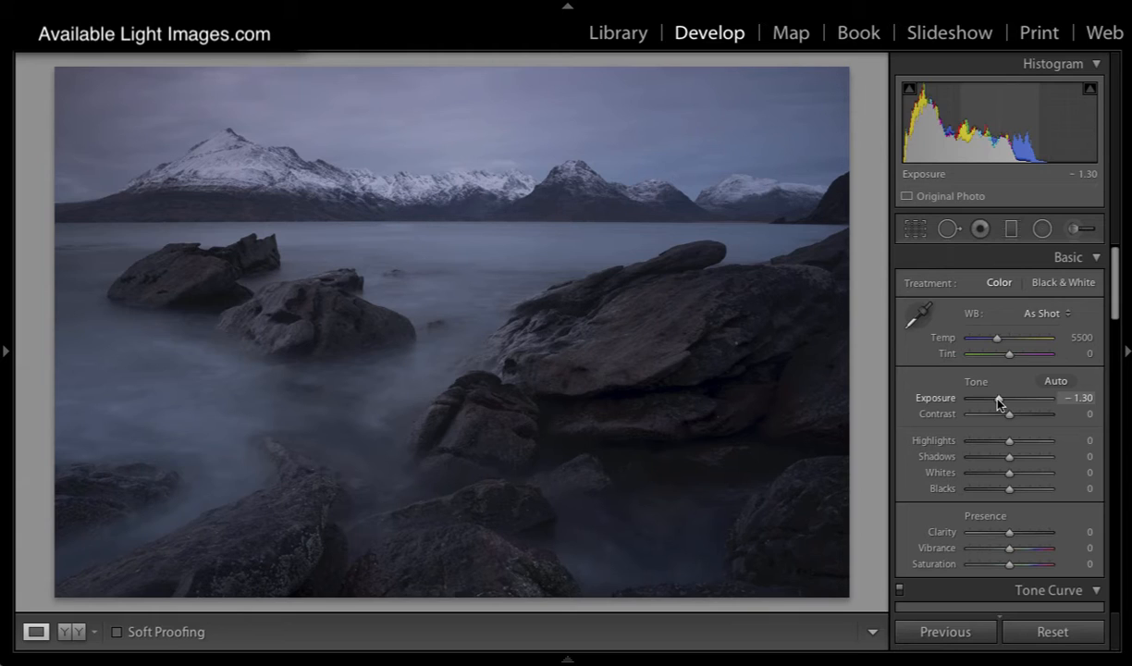
left_click_drag(999, 344, 991, 342)
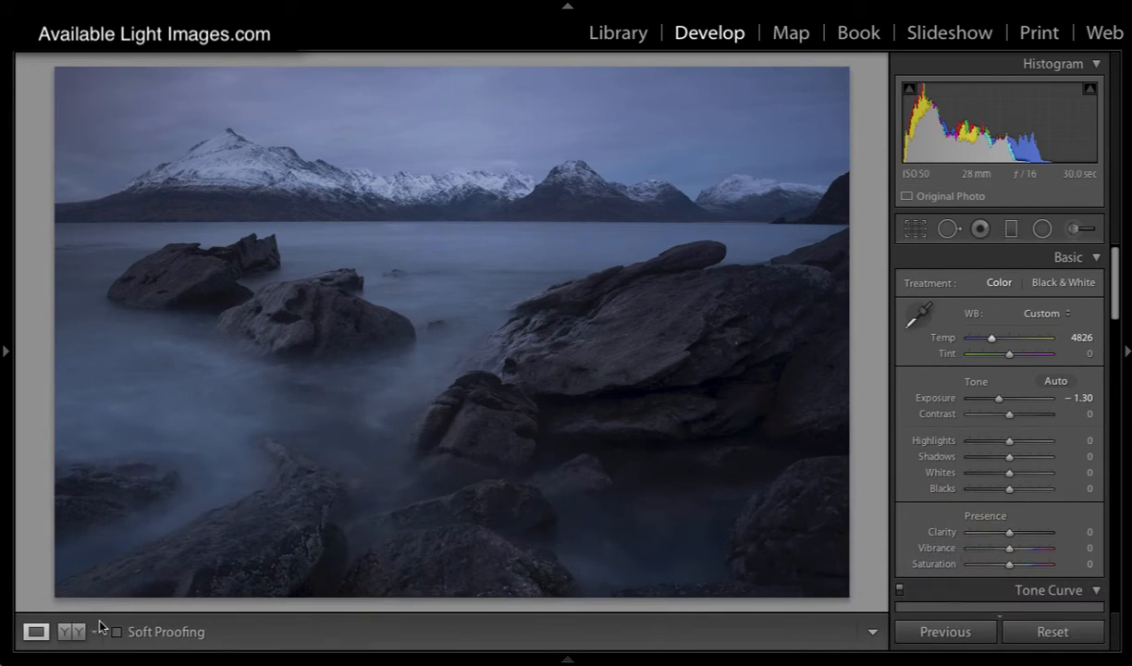
left_click(71, 633)
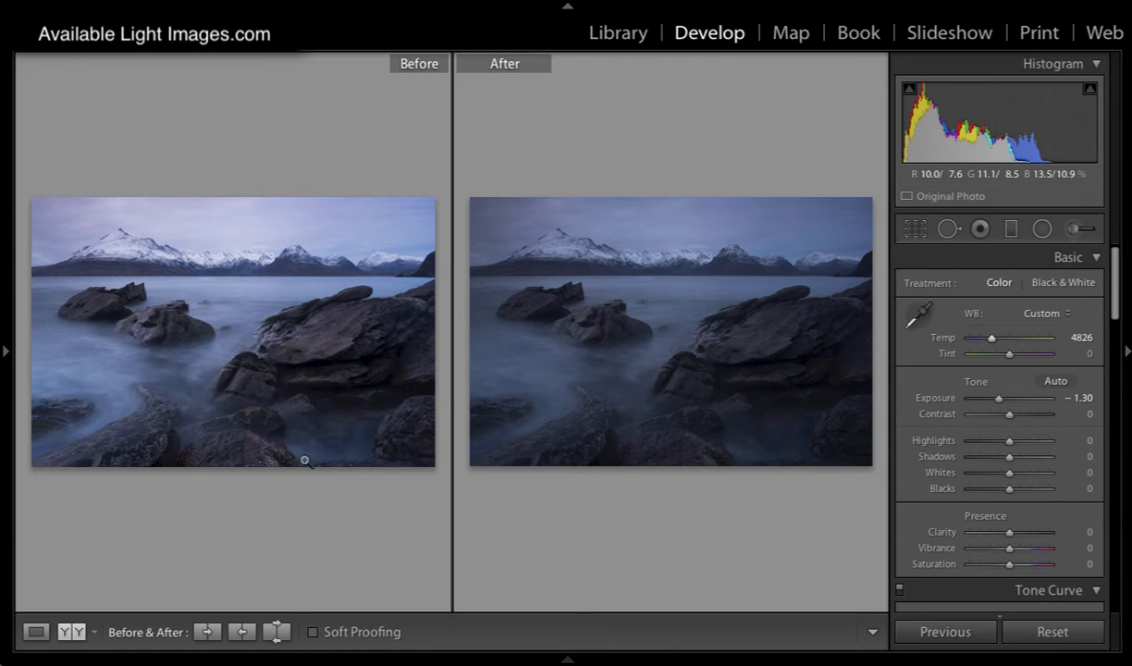
left_click(37, 632)
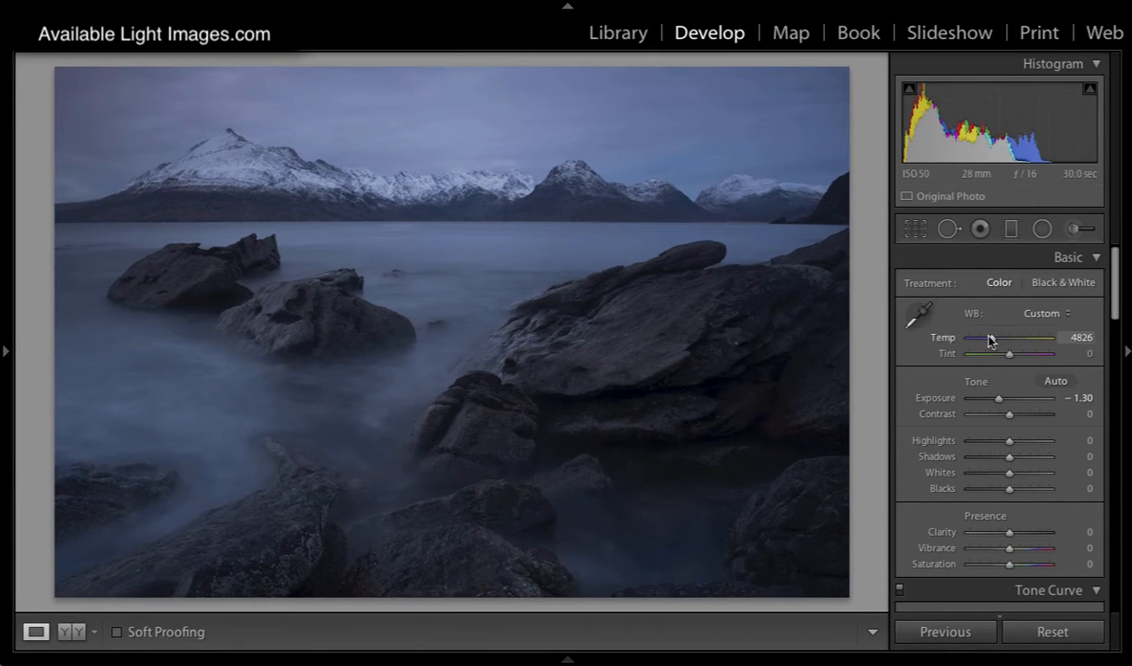
Step: Set the temperature to 7448 and tint to +16, and raise the camera calibration saturation to +67 for Blue Primary and +33 for Red Primary
left_click_drag(990, 340, 1014, 357)
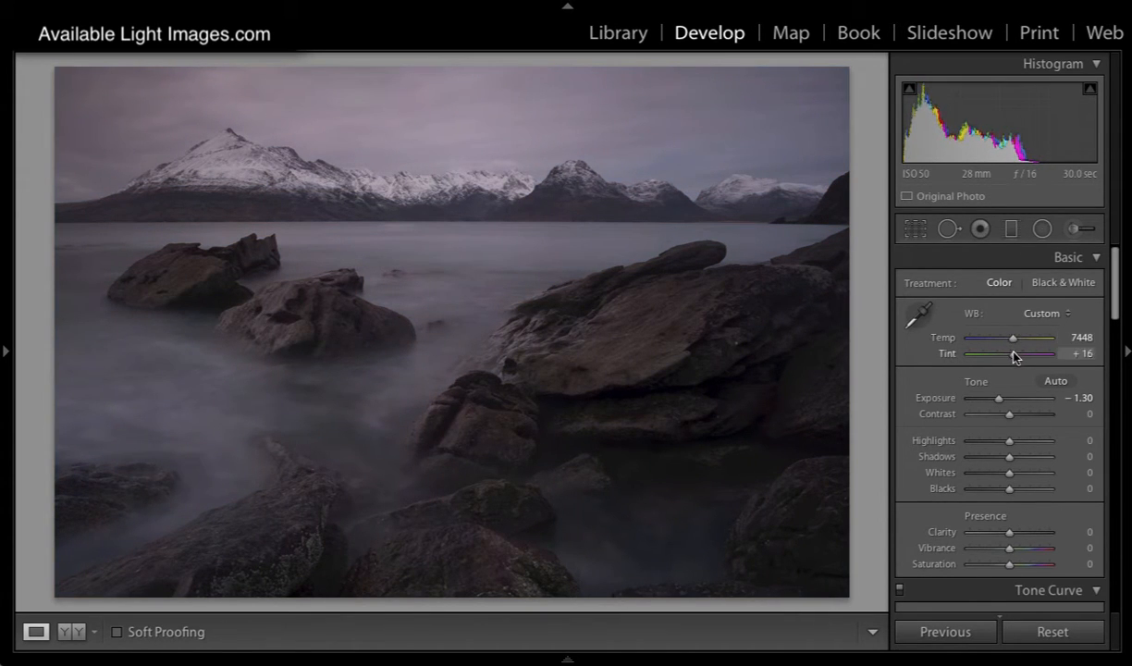
scroll(1008, 388, "down", 10)
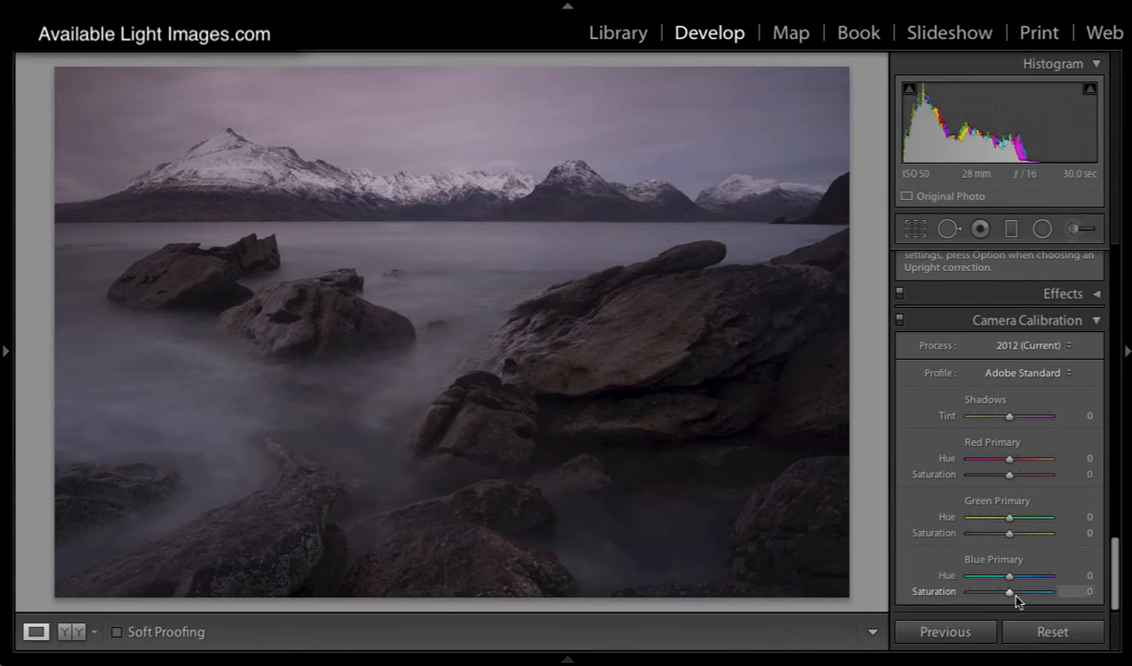
left_click_drag(1009, 593, 1036, 592)
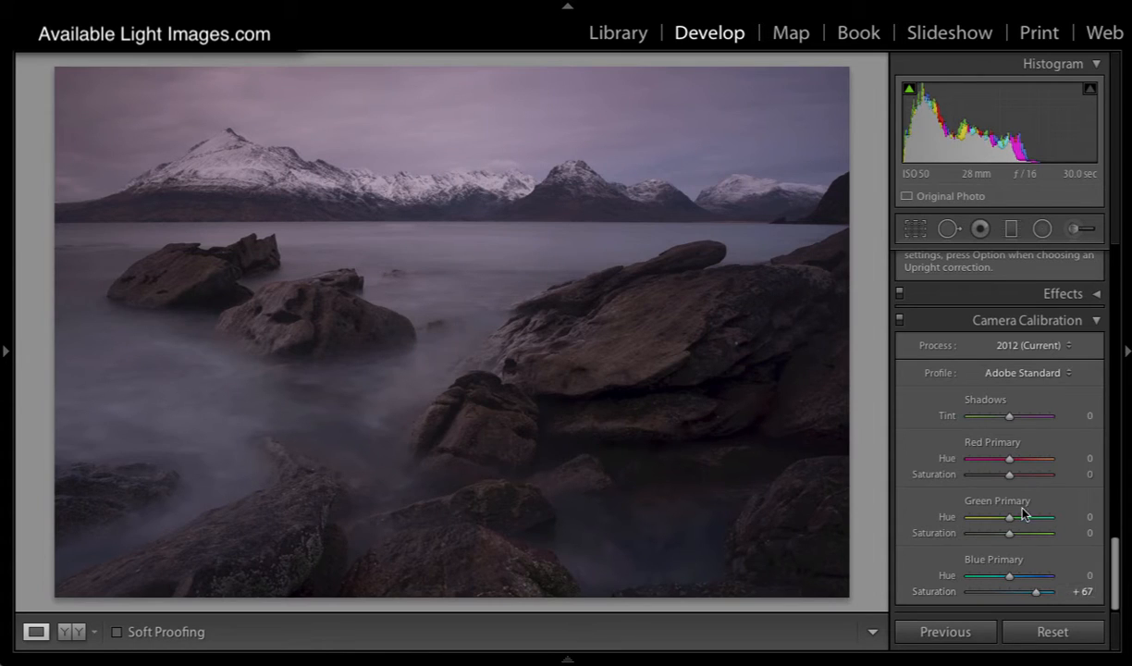
left_click_drag(1012, 473, 1025, 473)
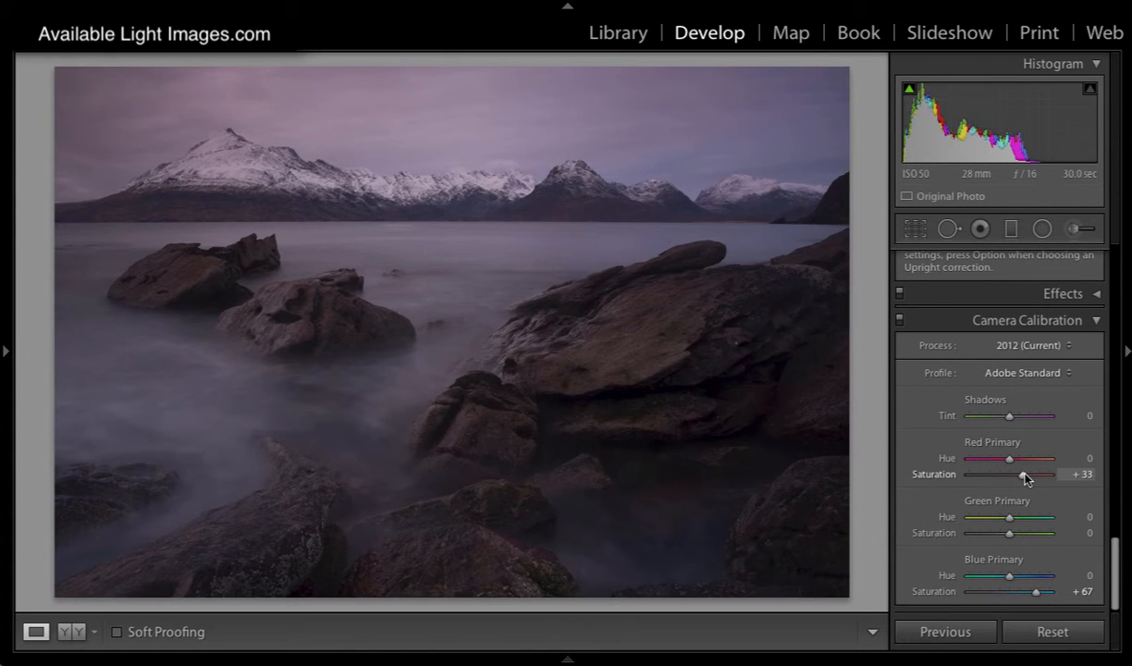
Step: Raise the seascape's whites to +49 and return to the library's thumbnail grid
scroll(1019, 471, "up", 15)
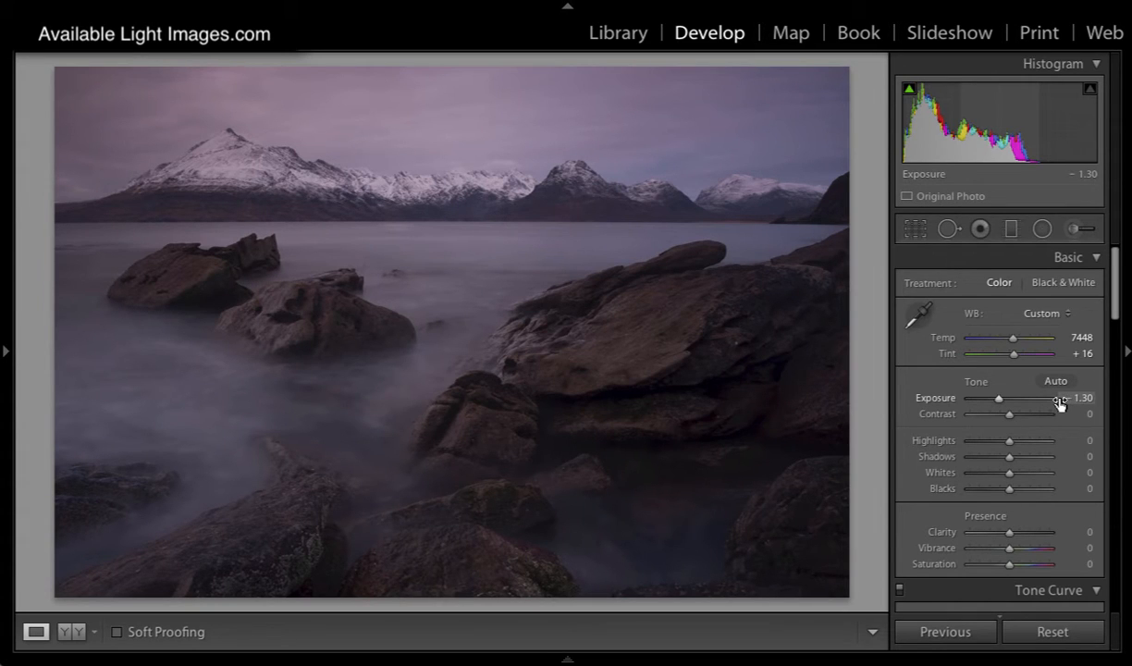
left_click_drag(1008, 475, 1029, 476)
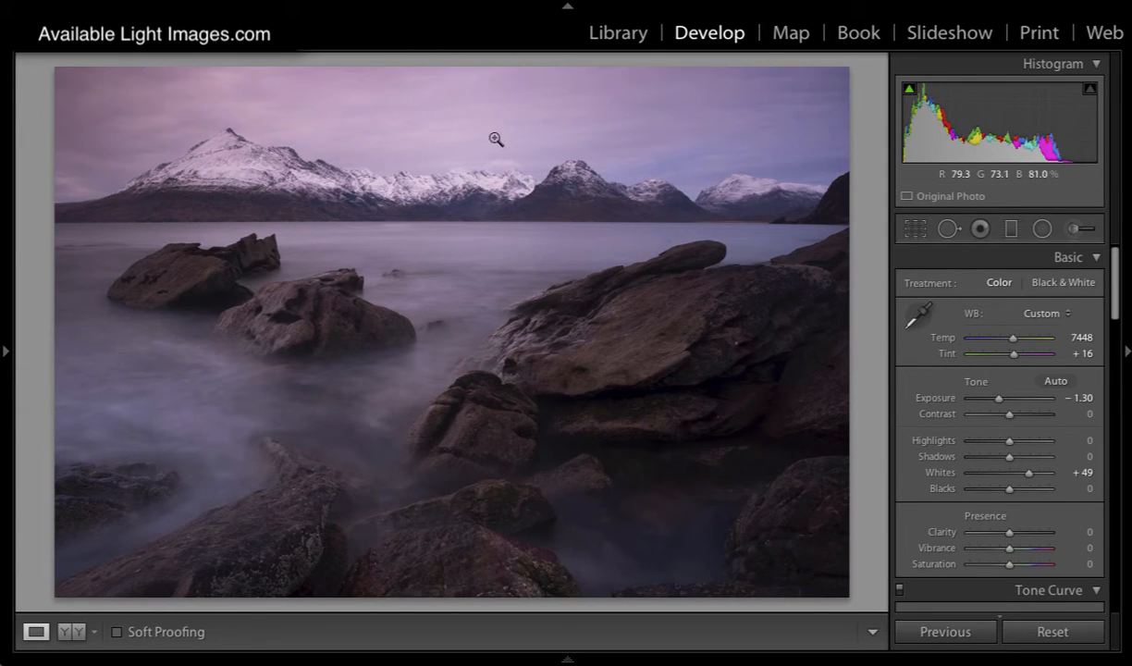
left_click(615, 33)
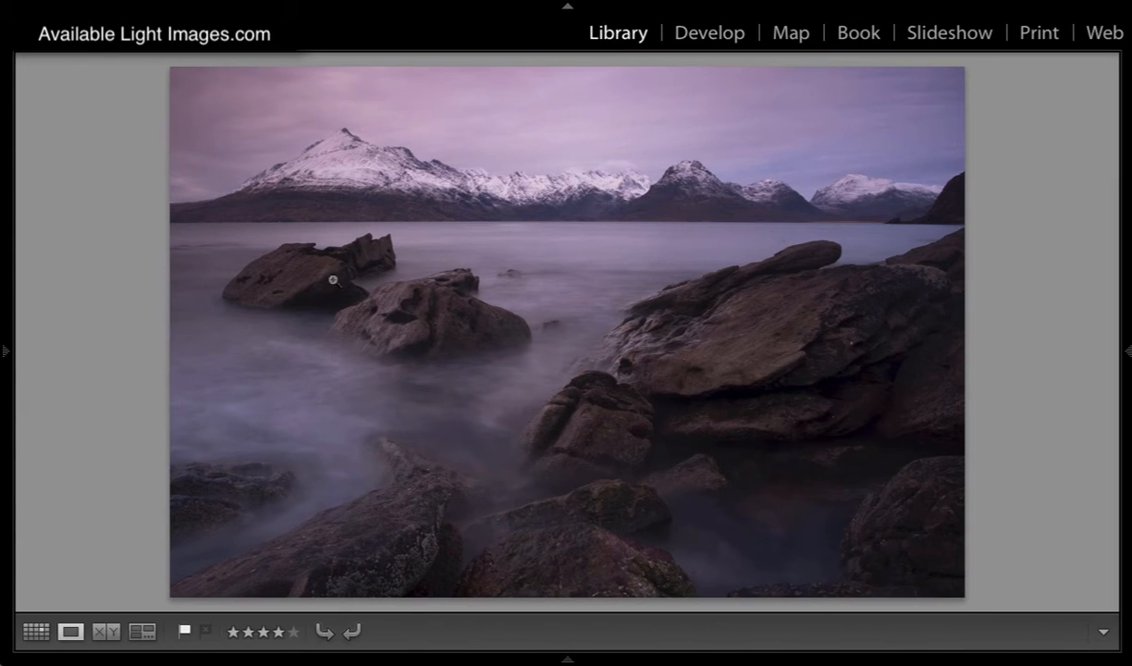
left_click(37, 630)
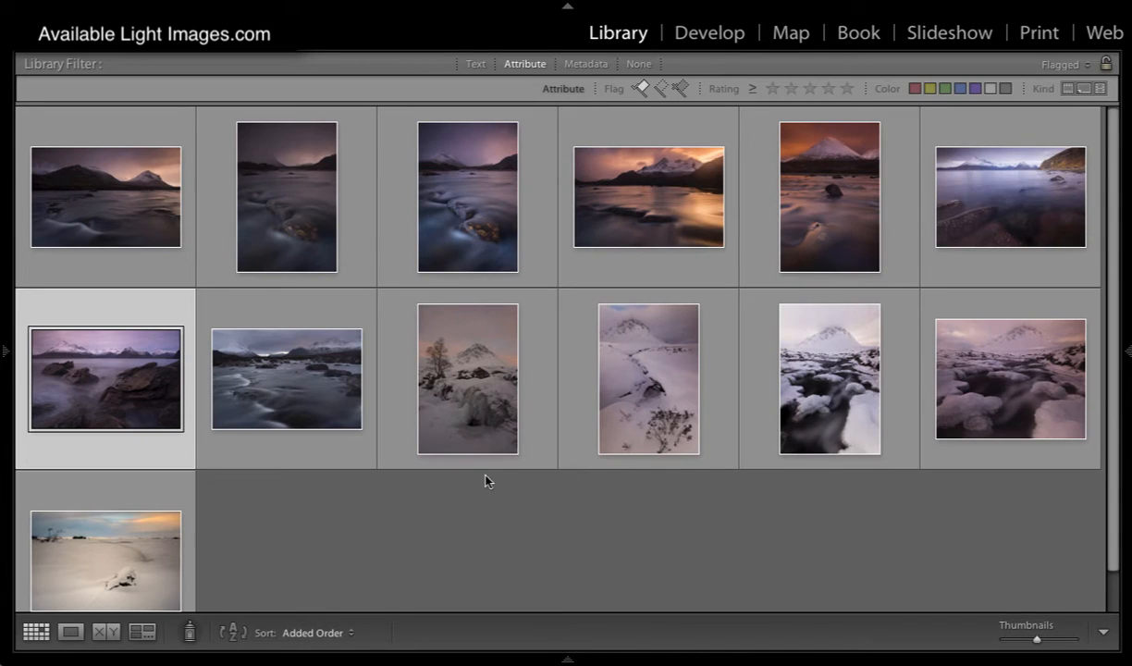
Step: Open the landscape-format sunset photo of snowy peaks above water for developing and cool its temperature to 4383
double_click(590, 201)
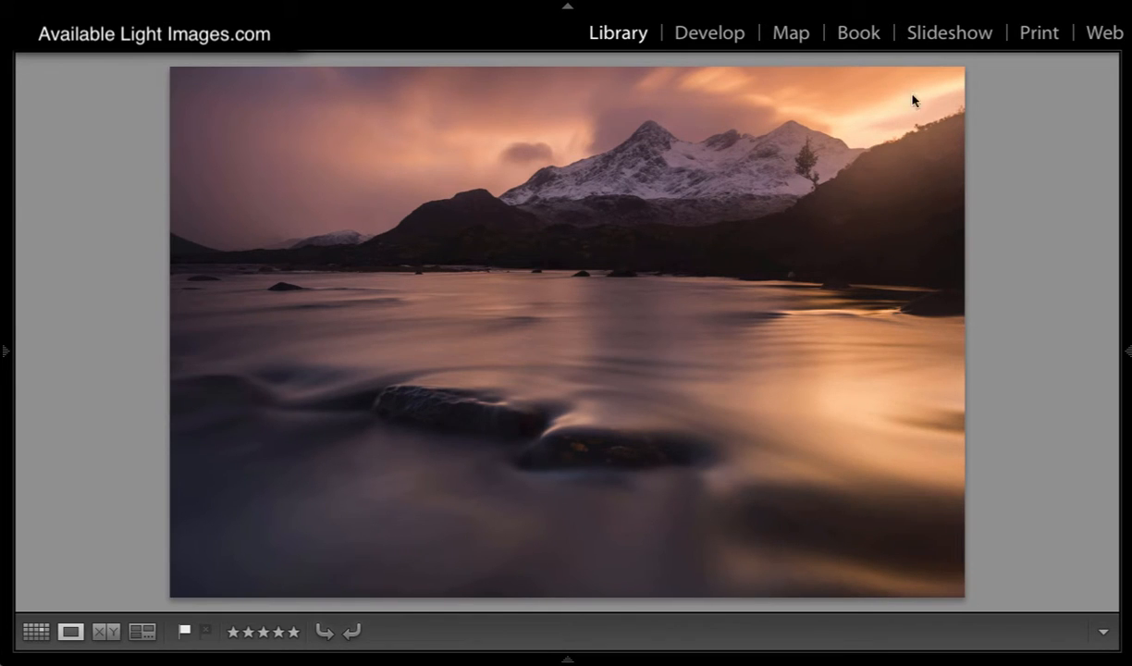
left_click(735, 51)
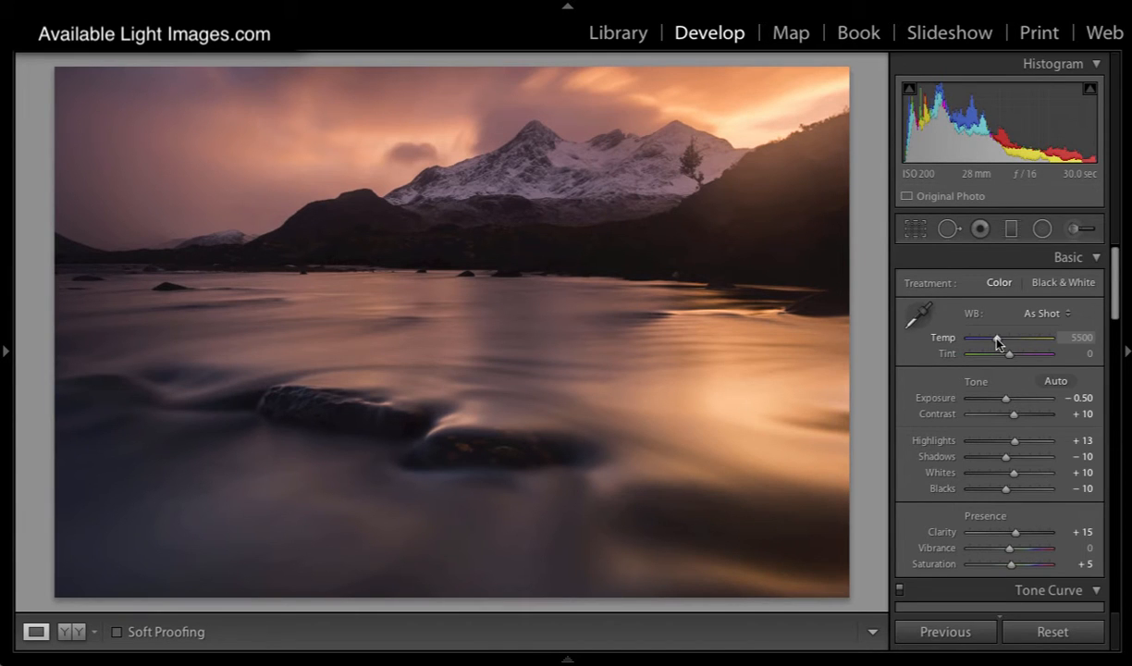
left_click_drag(996, 342, 989, 344)
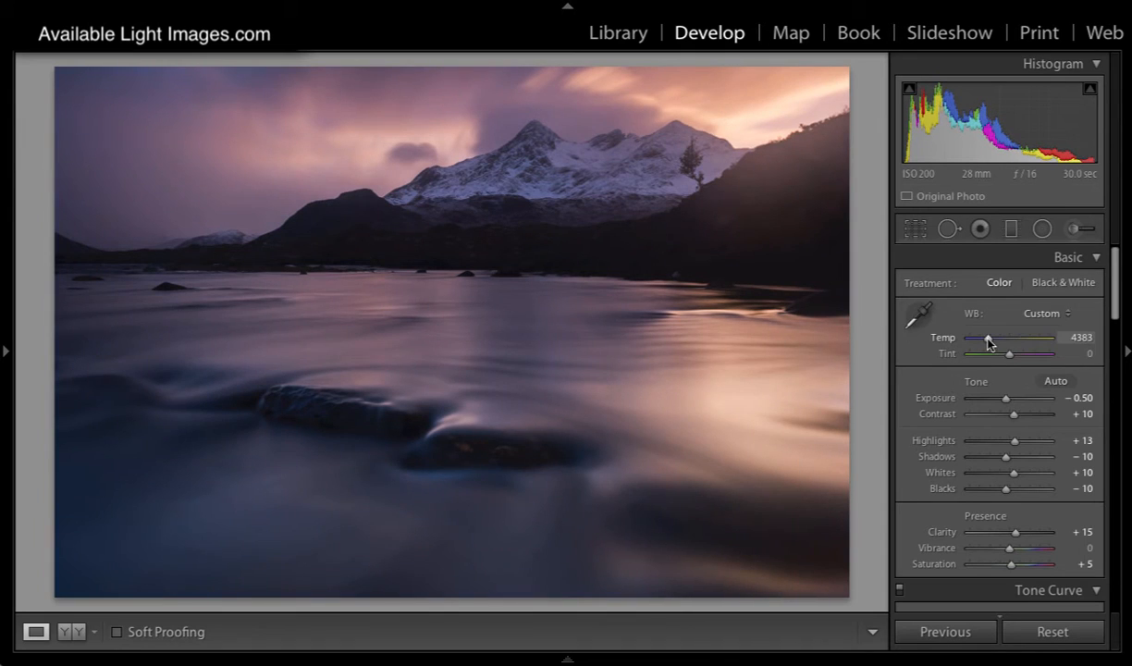
Step: Sample the white balance from the clouds beside the peaks, and adjust the temperature to 4548 and tint to −14
left_click(920, 317)
left_click(475, 188)
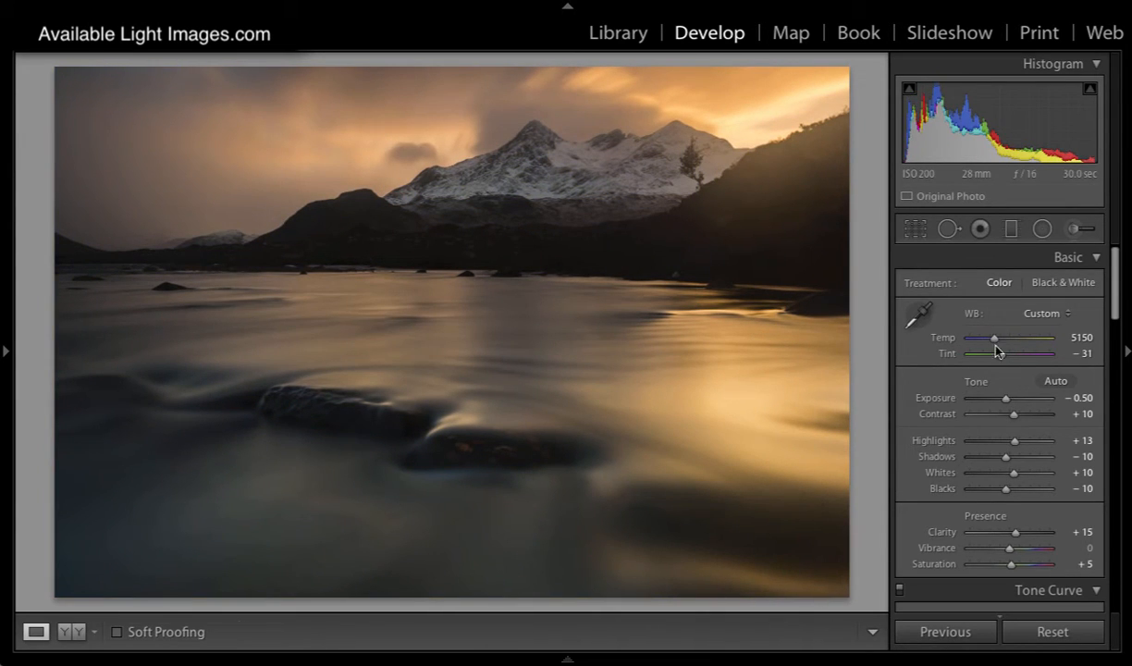
mouse_move(996, 350)
left_mouse_down()
mouse_move(1007, 357)
mouse_move(990, 341)
left_mouse_up()
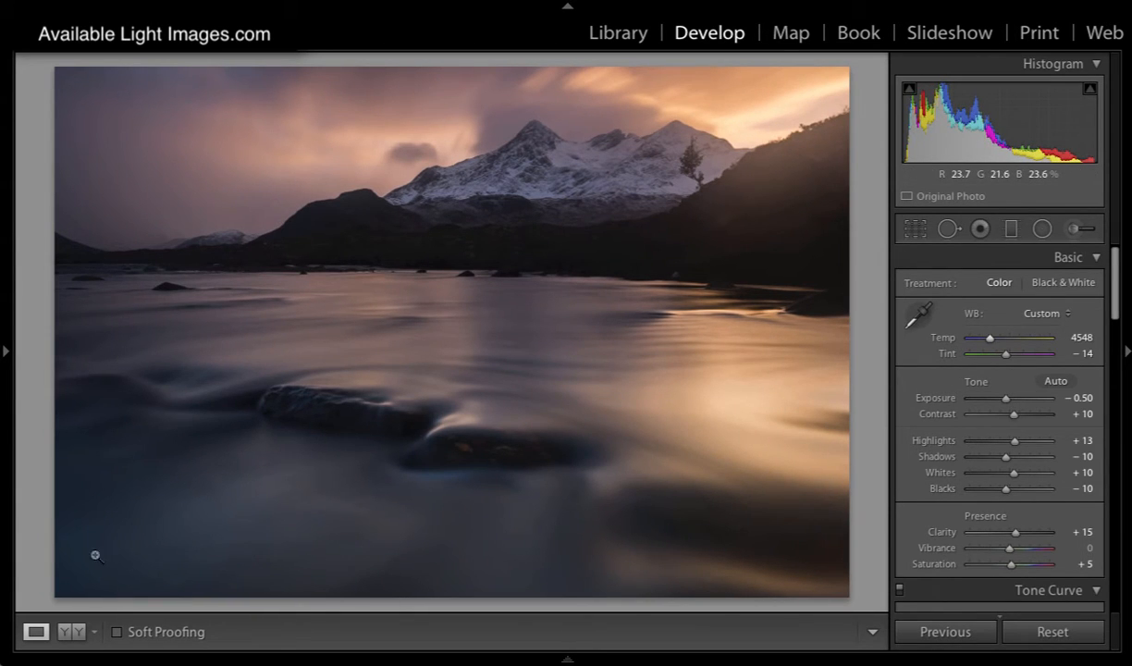
Step: Compare the before and after versions of the sunset photo side by side, and return to the single-photo view
left_click(82, 632)
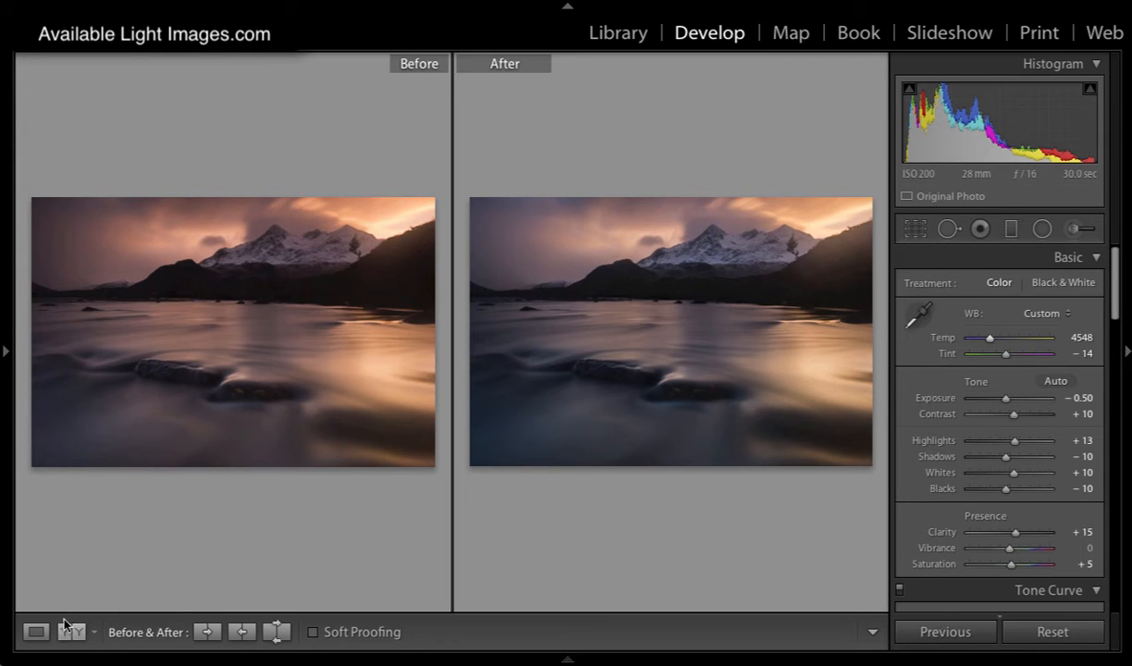
left_click(35, 632)
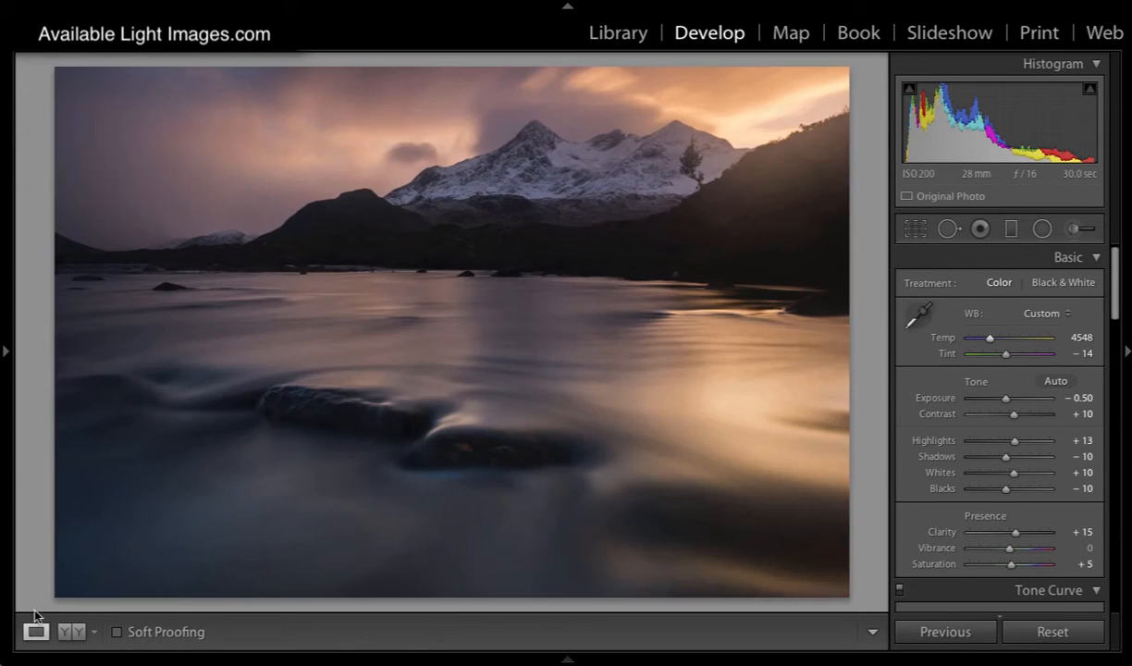
left_click(80, 632)
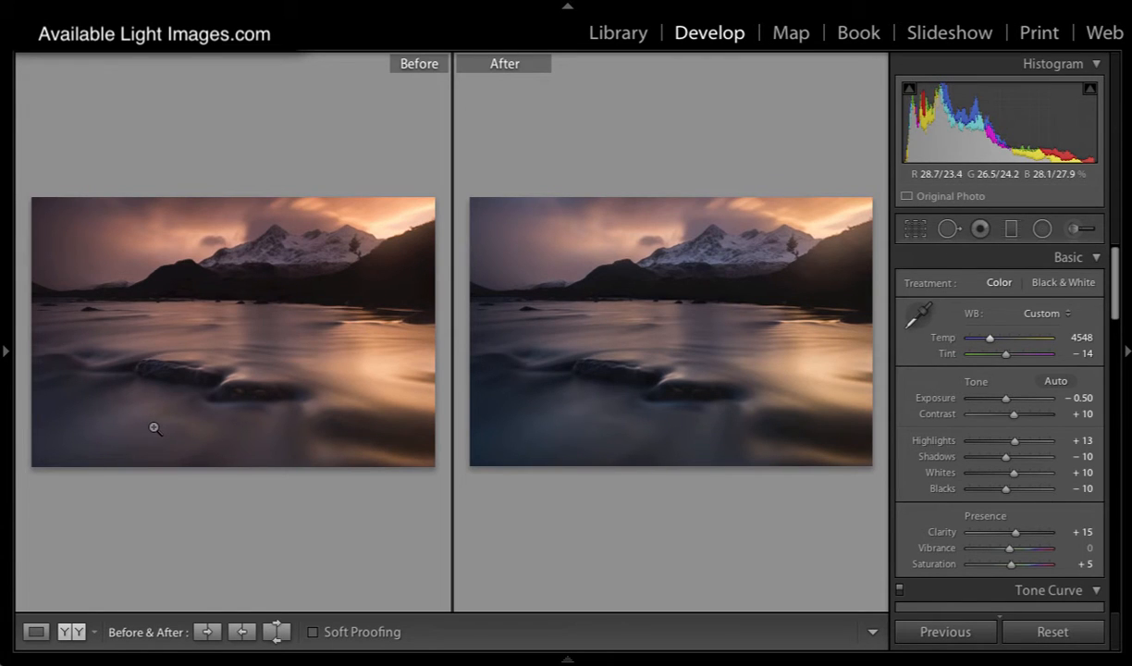
left_click(36, 632)
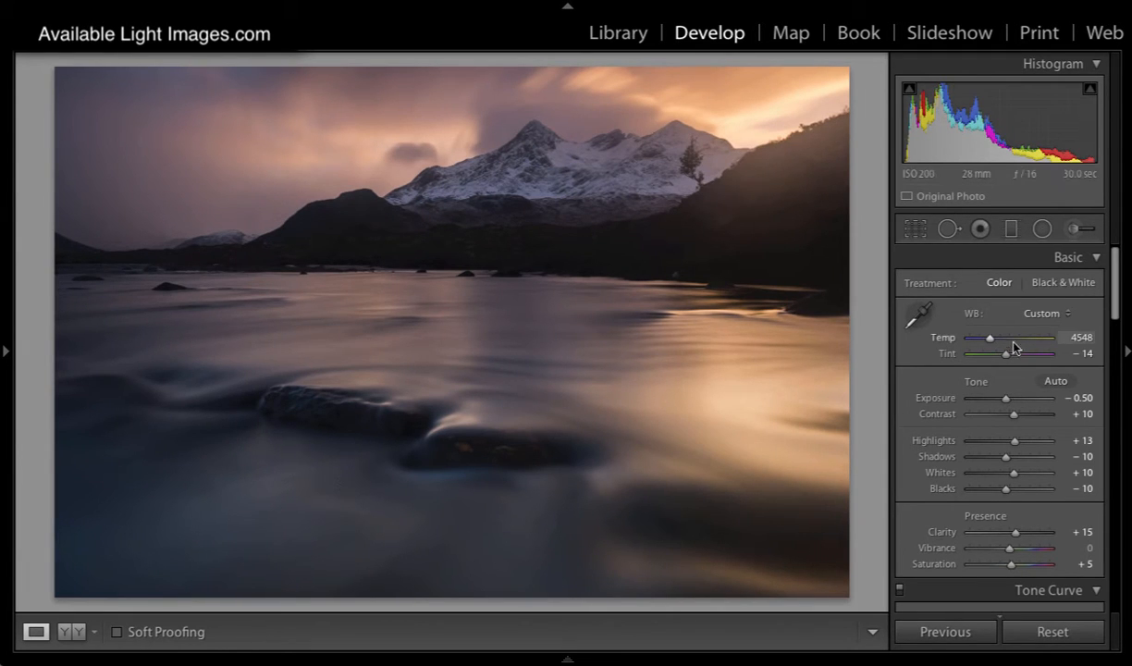
Step: Set the sunset photo's temperature to 4461, exposure to +0.85, highlights to −76 and whites to −71
left_click_drag(988, 342, 987, 343)
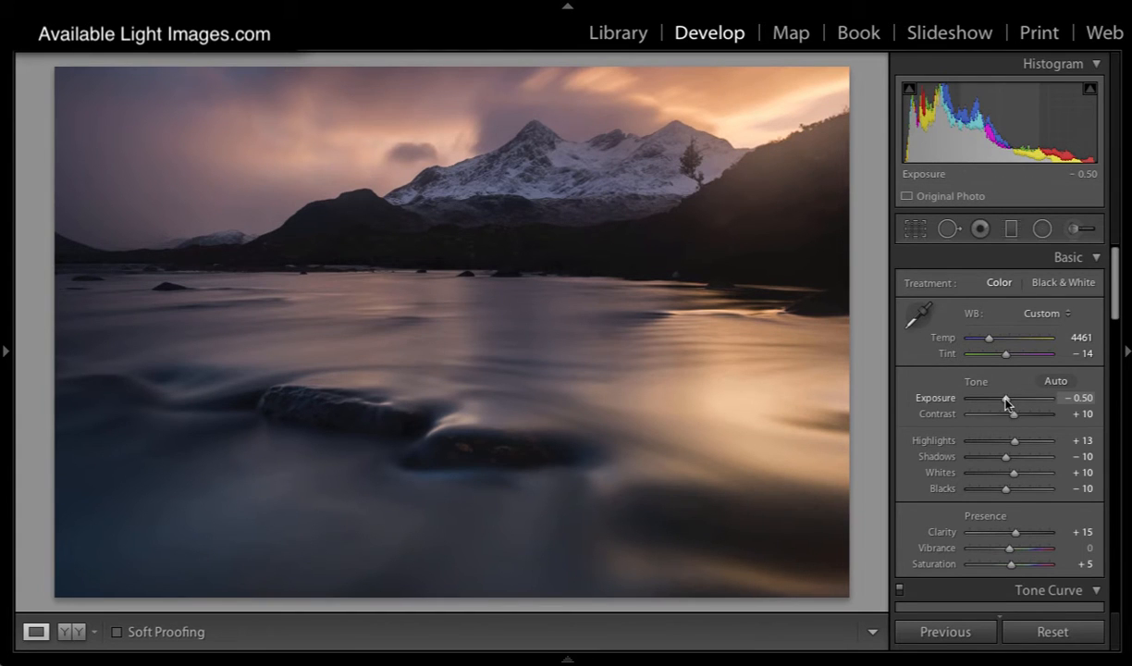
left_click_drag(1006, 402, 1016, 404)
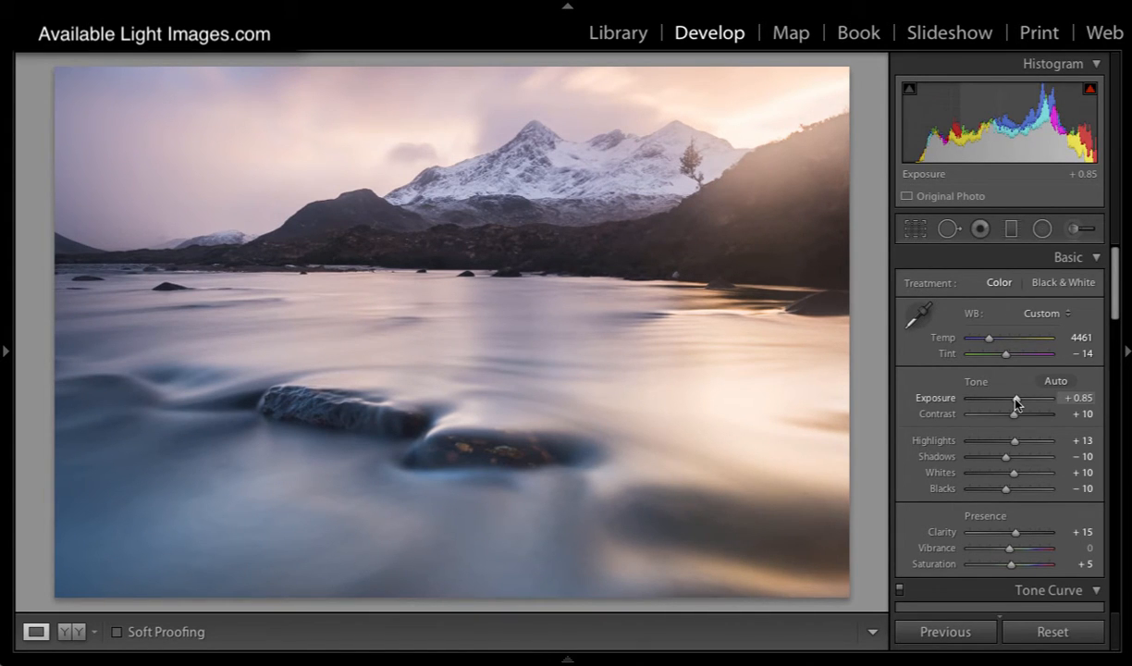
left_click_drag(1014, 442, 979, 447)
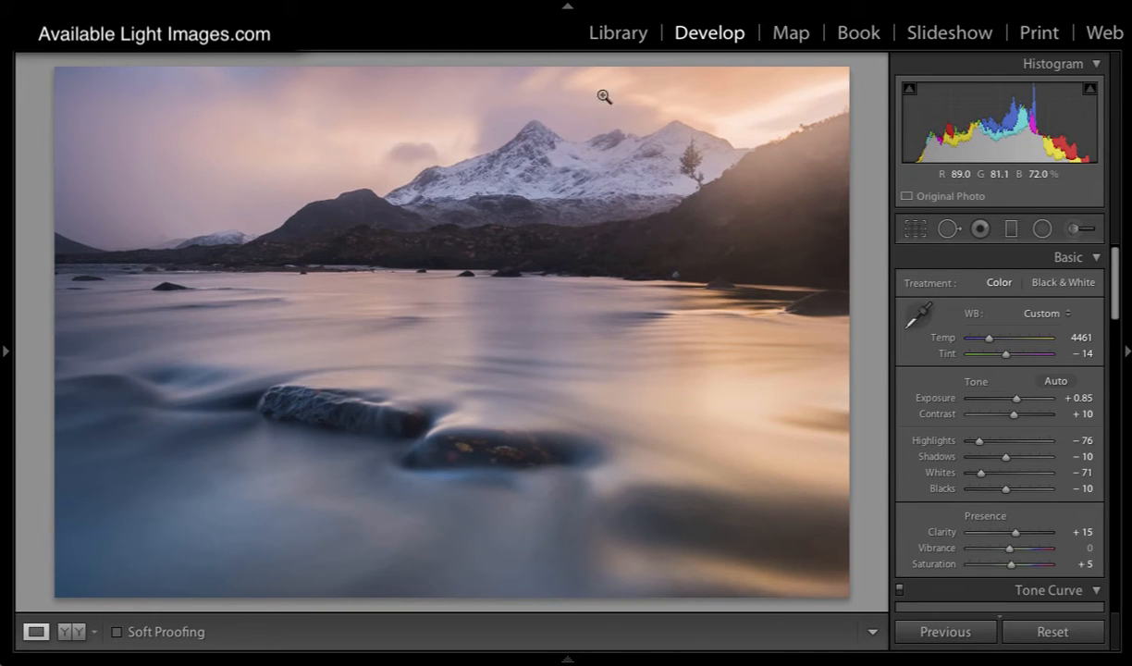
Step: Return to the library's thumbnail grid and open the landscape-format photo of the icy river below the snowy mountain
left_click(606, 35)
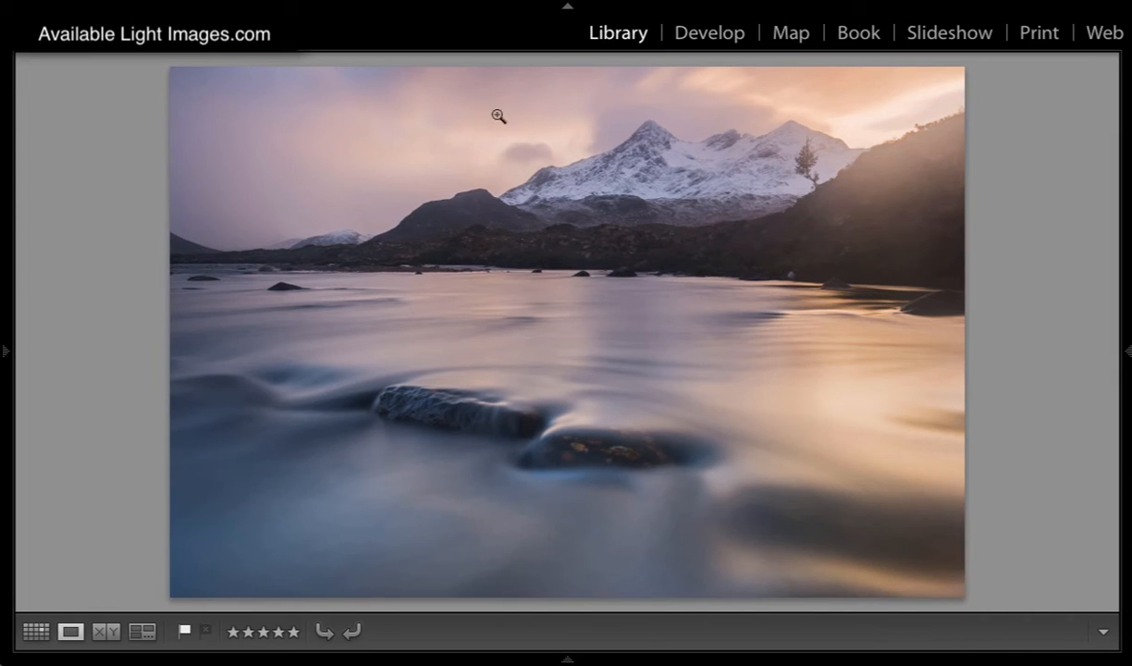
left_click(36, 631)
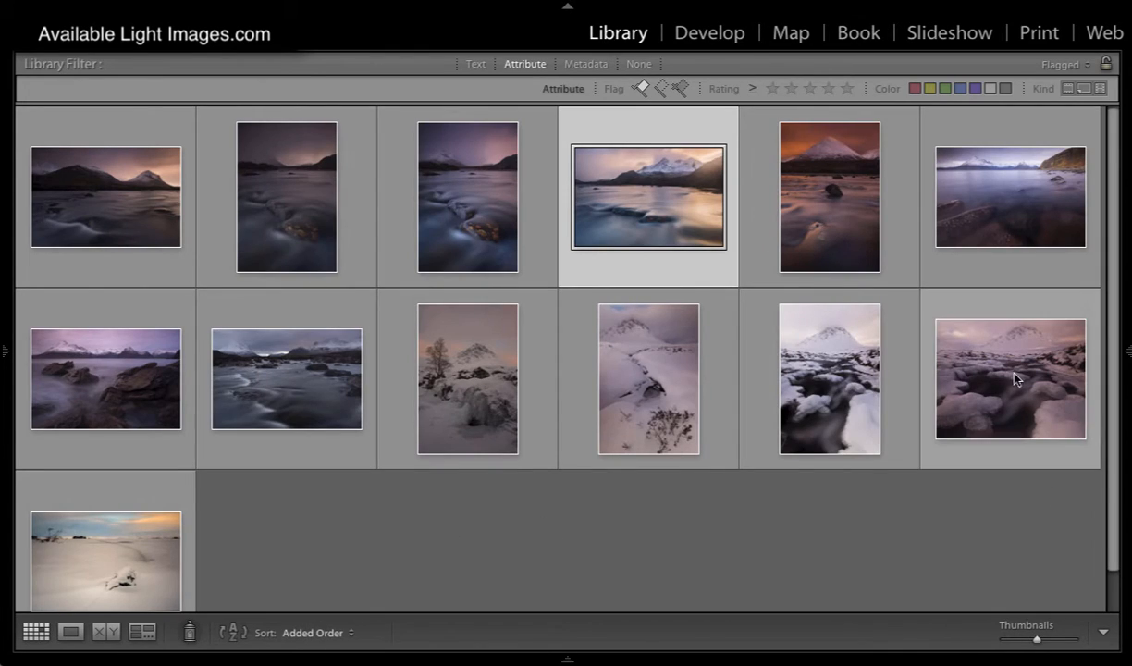
double_click(1073, 396)
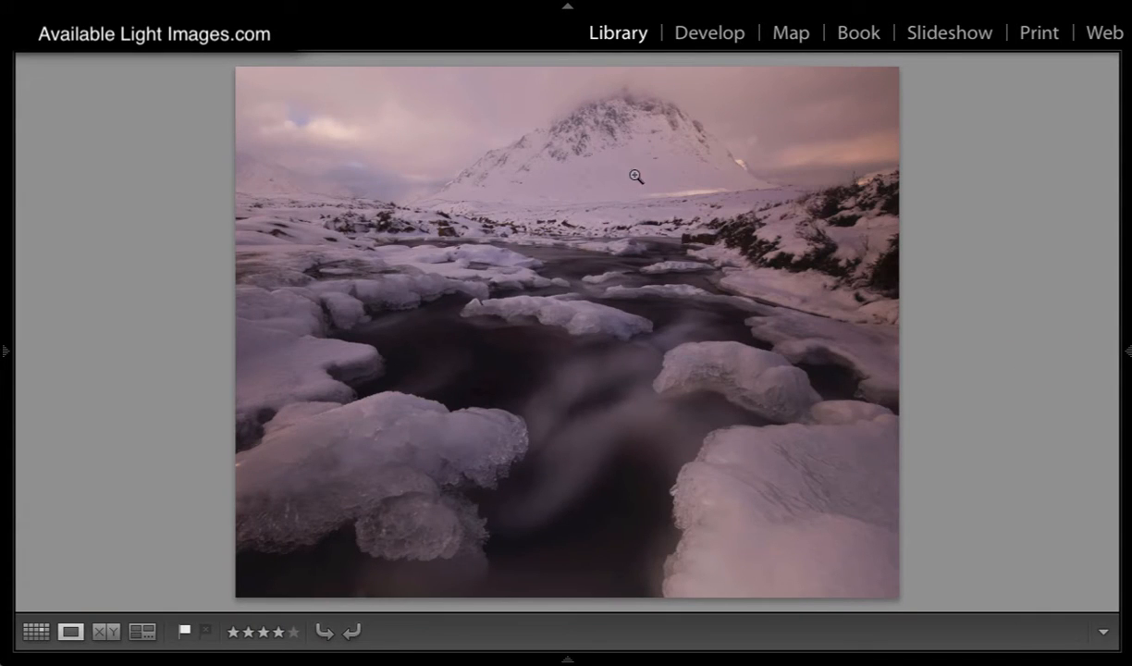
Step: Open the icy river photo for developing and cool its white balance temperature slightly
left_click(698, 34)
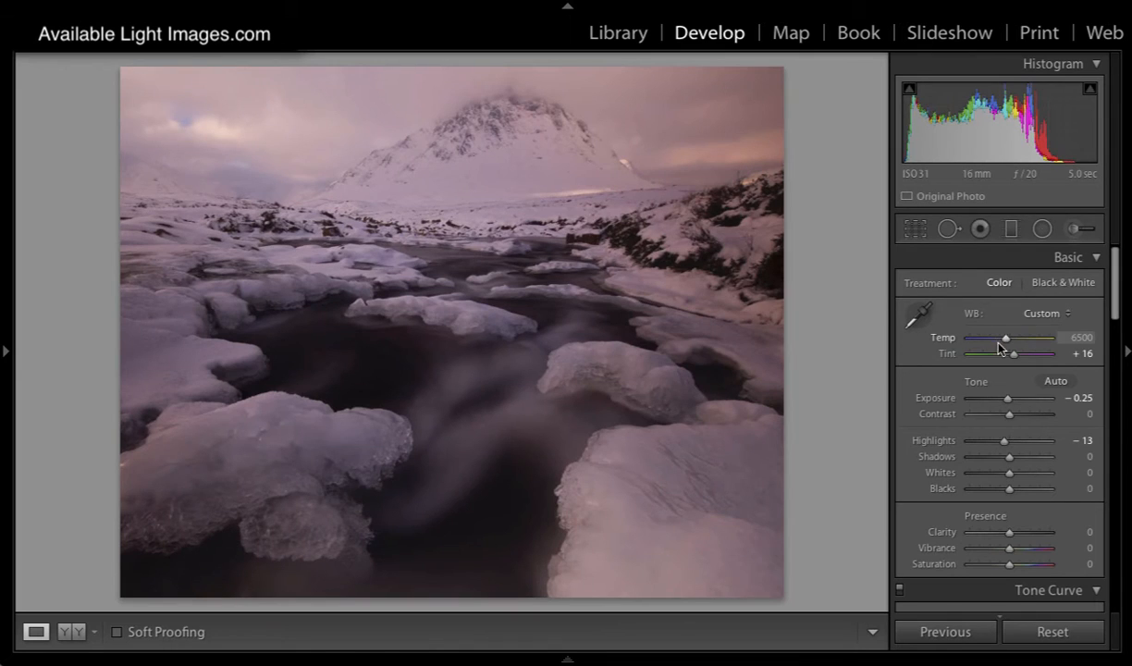
left_click_drag(1005, 342, 1000, 342)
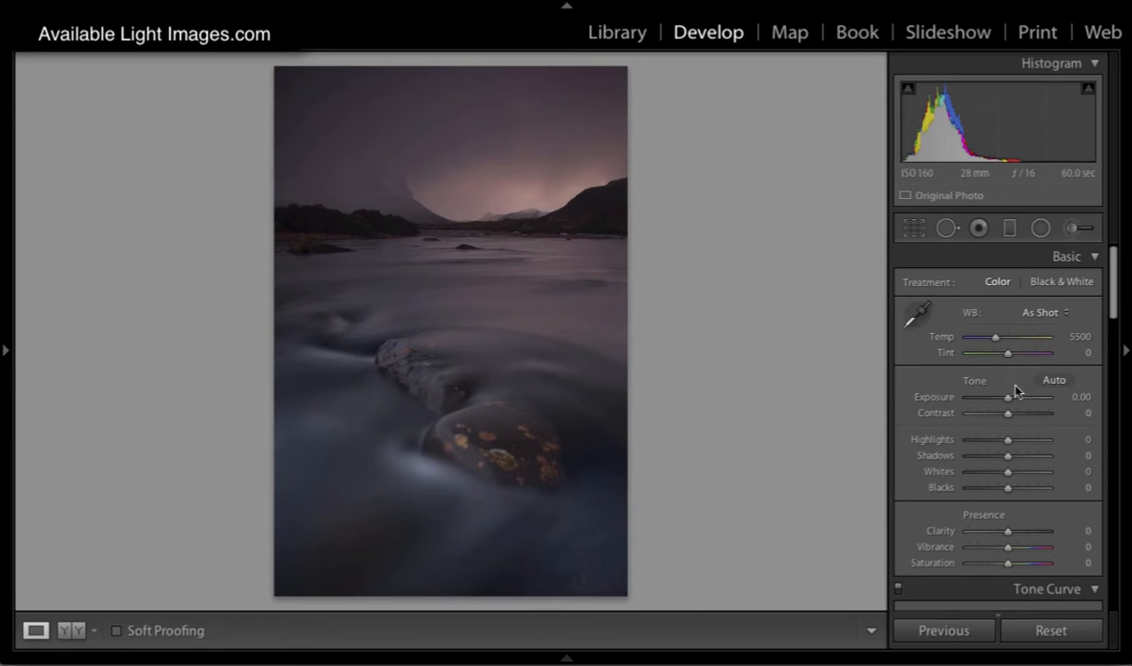
Step: Set the exposure of the portrait-format river photo to +0.85 and its temperature to 4759
left_click_drag(1008, 397, 1014, 400)
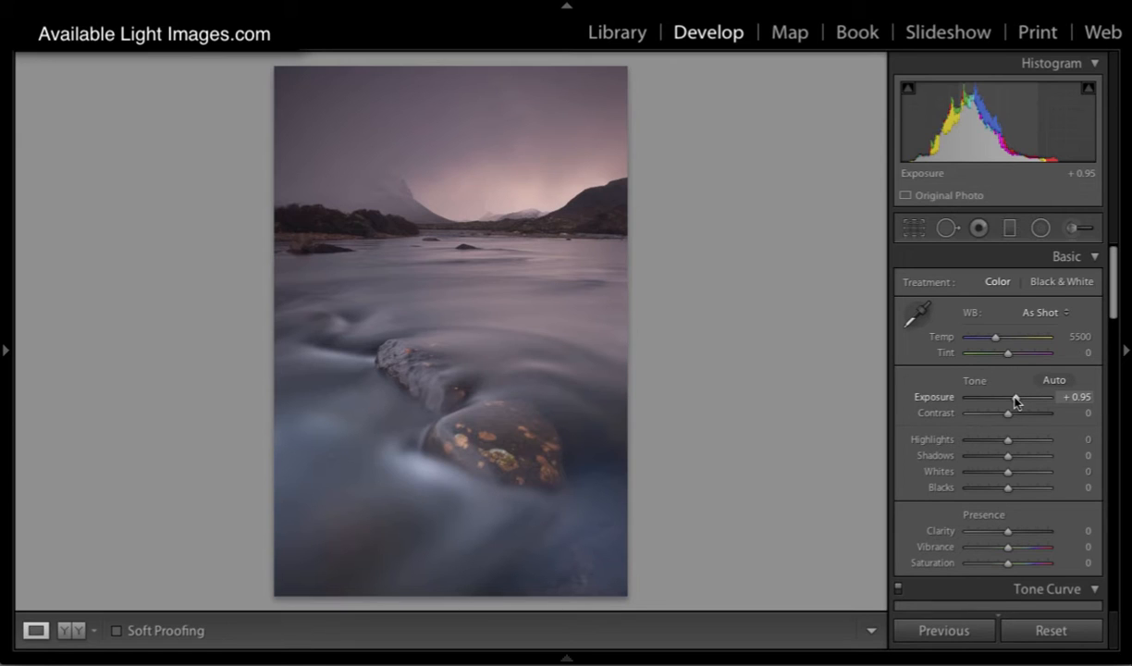
left_click_drag(1016, 400, 1015, 400)
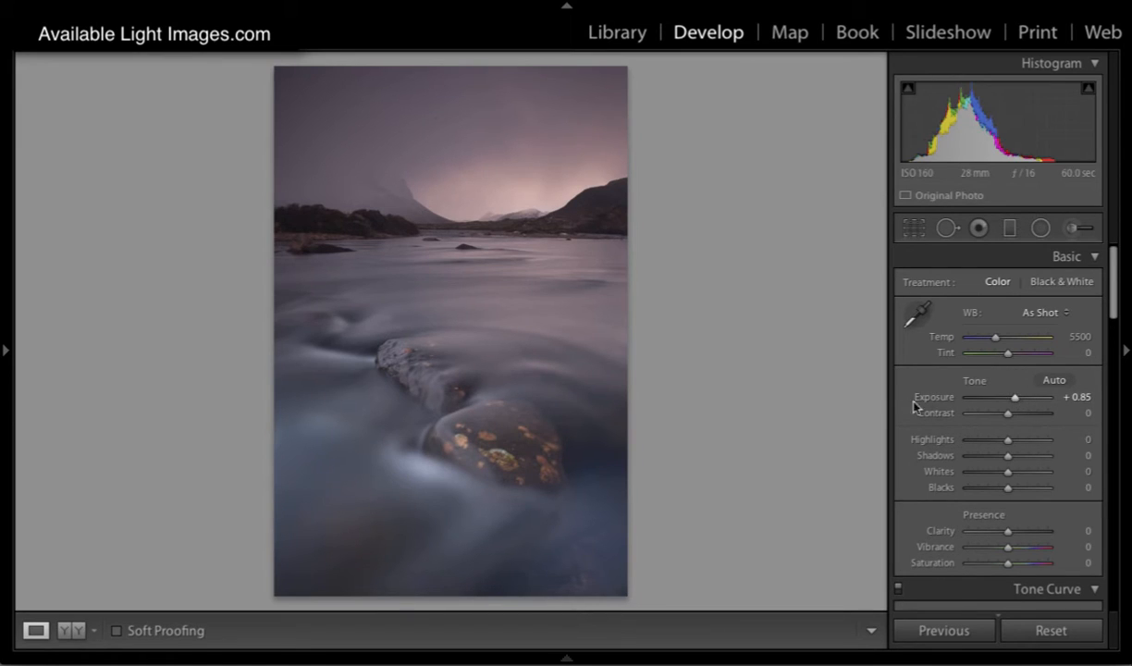
left_click_drag(996, 337, 990, 340)
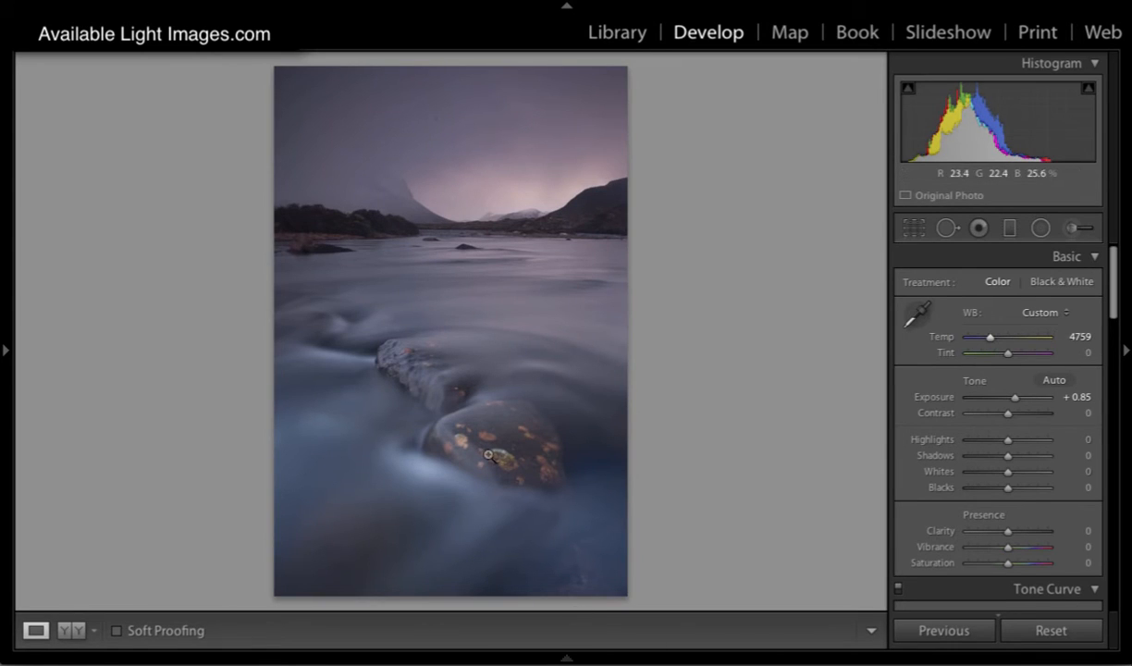
Step: In the camera calibration, set the blue primary saturation to +56 and the red primary saturation to +48
left_click_drag(1113, 298, 1114, 597)
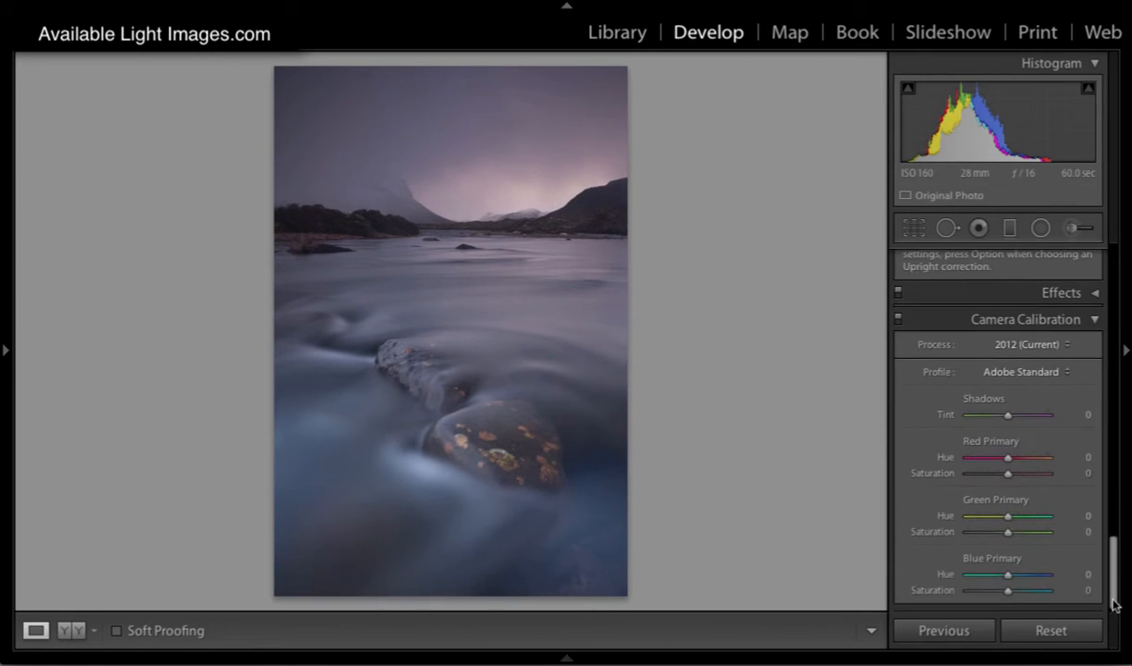
left_click(1033, 590)
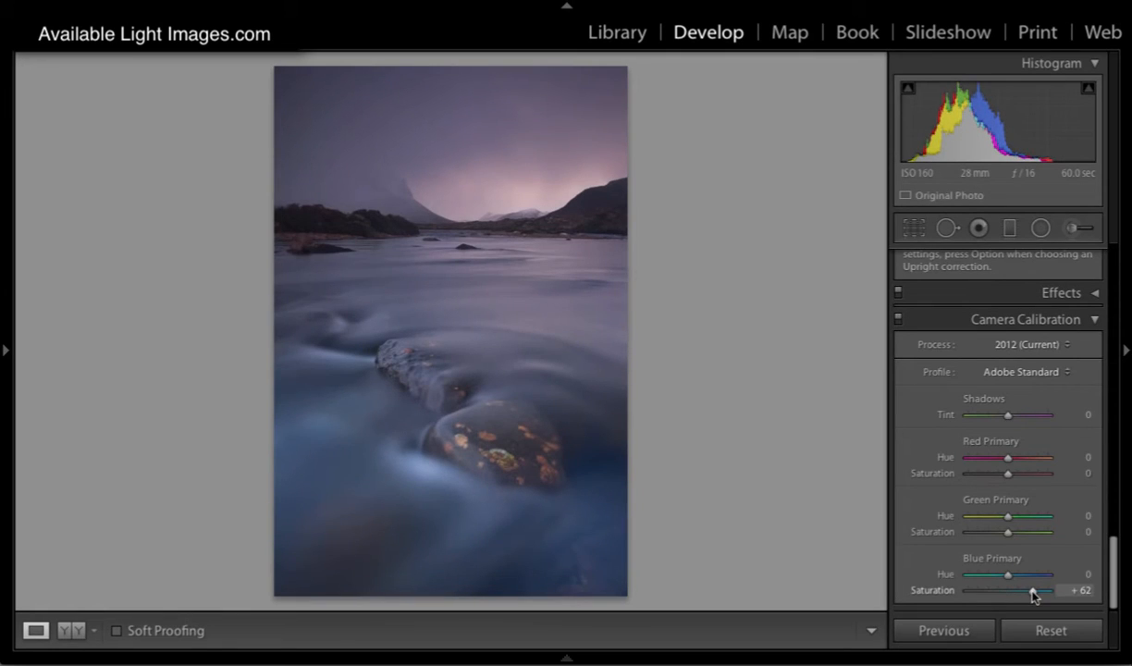
mouse_move(1008, 472)
left_mouse_down()
mouse_move(1032, 474)
mouse_move(986, 473)
mouse_move(1047, 475)
mouse_move(964, 485)
mouse_move(1019, 488)
left_mouse_up()
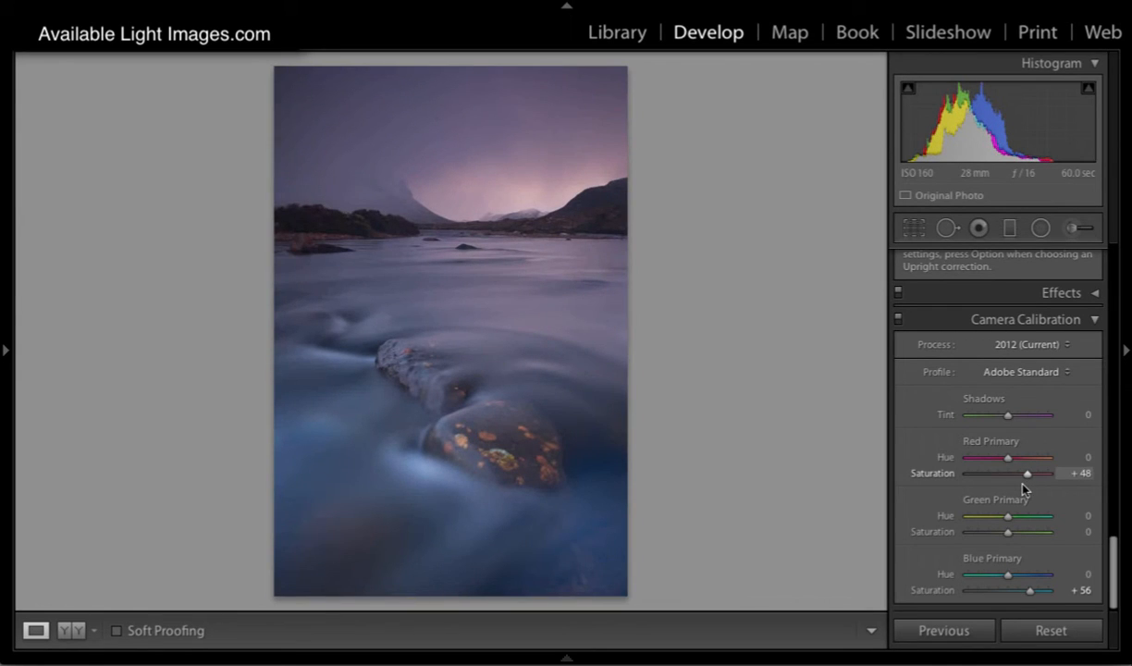
Step: Reduce the blue saturation to −14 with the targeted adjustment tool on the foreground water, and set the exposure to +0.65
left_click_drag(1112, 545, 1100, 201)
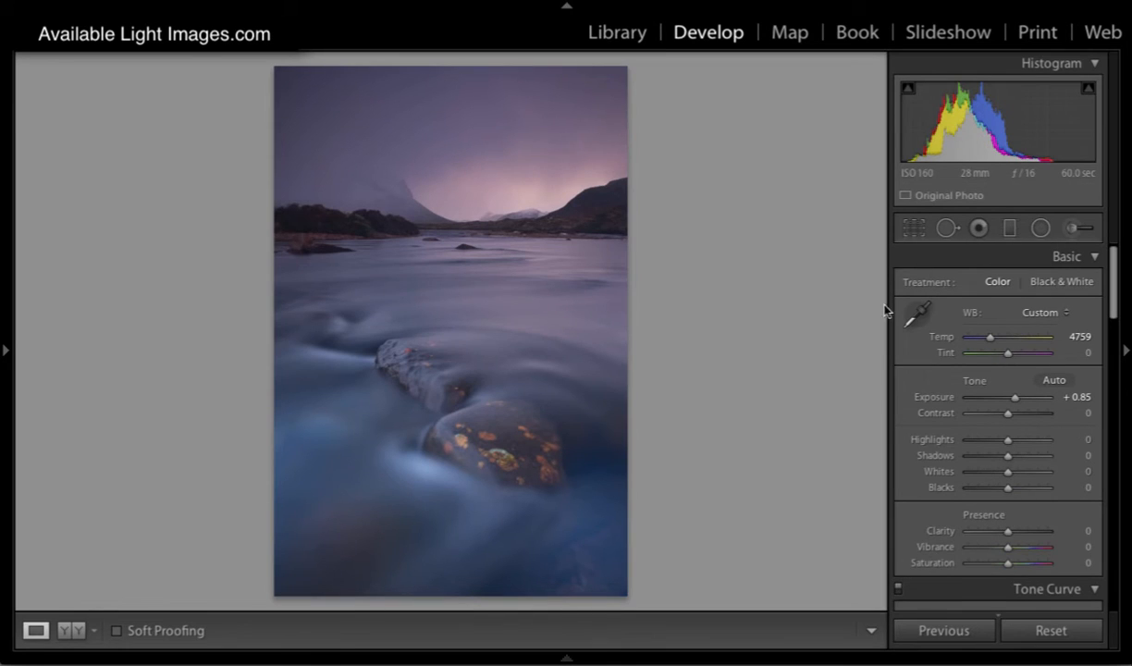
left_click_drag(1112, 301, 1114, 412)
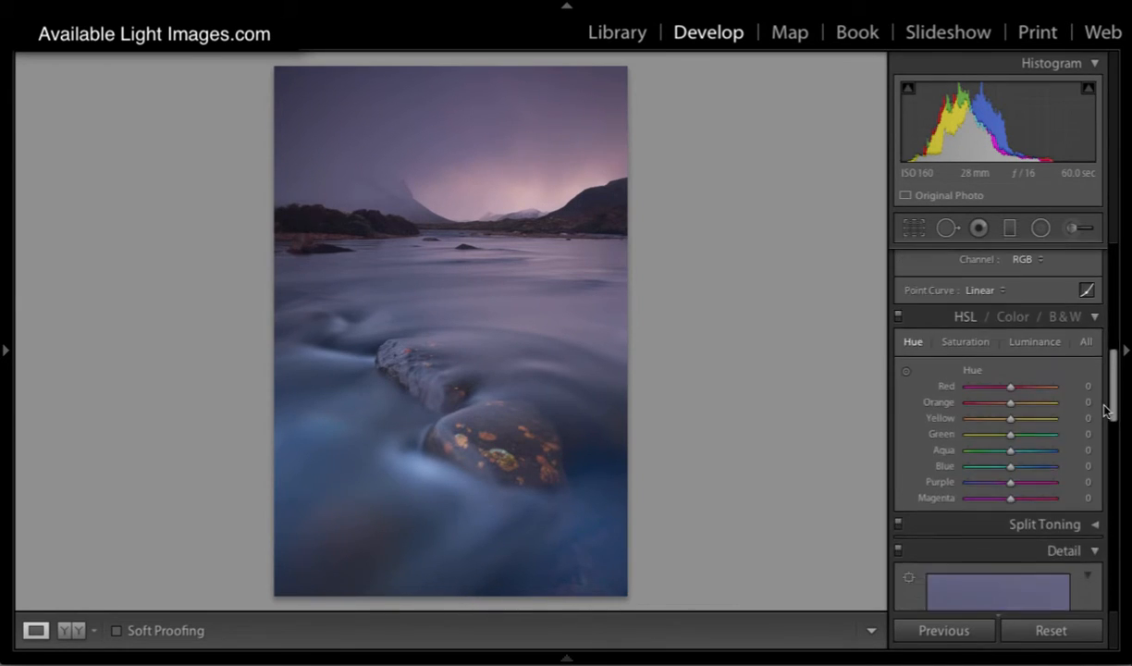
left_click(964, 344)
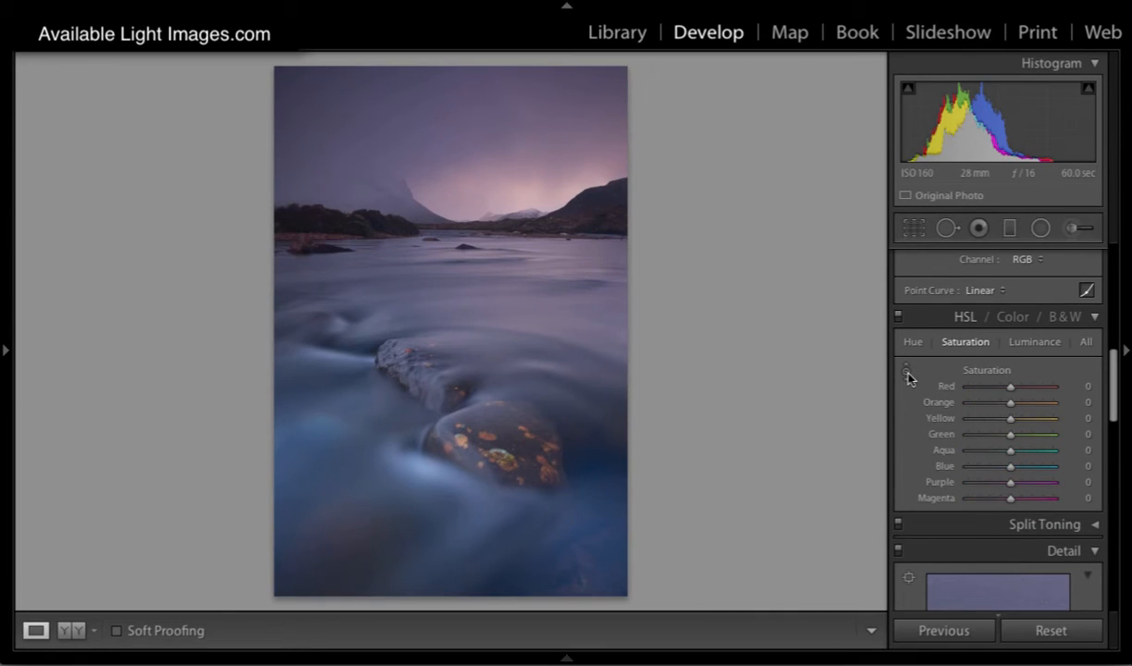
left_click(907, 373)
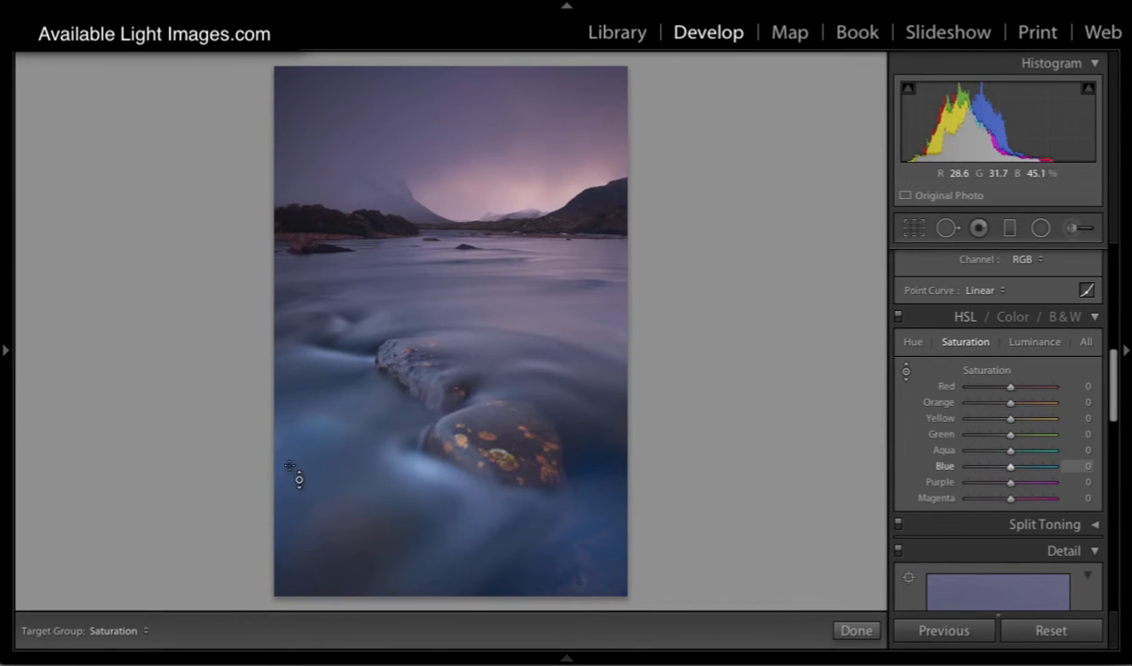
left_click_drag(278, 490, 288, 531)
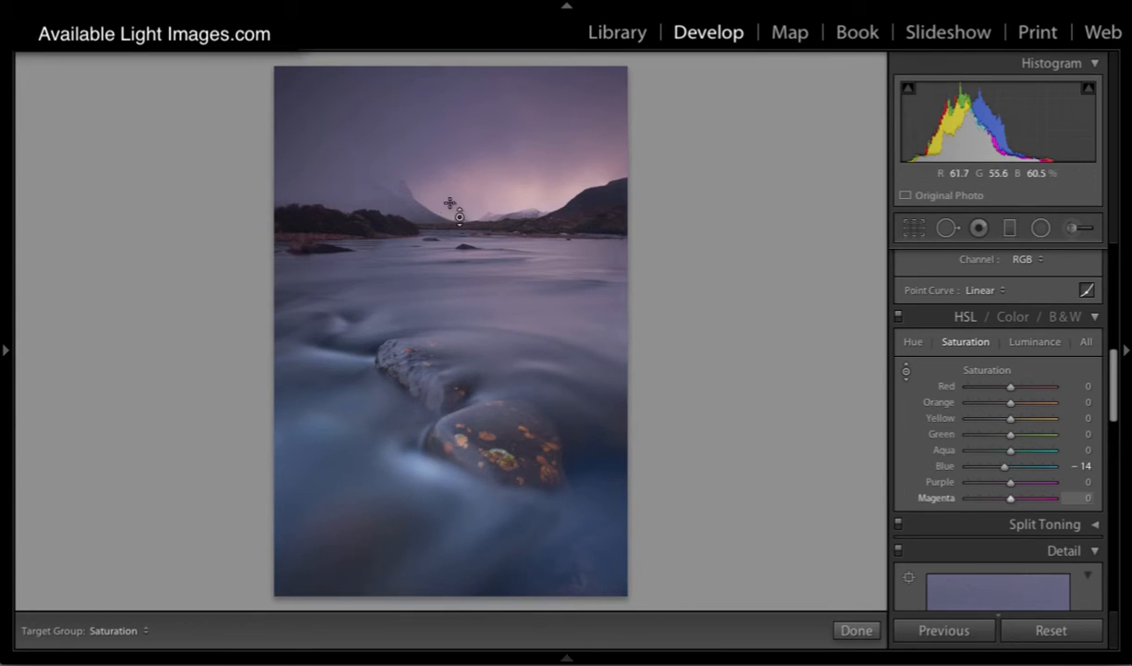
left_click_drag(1114, 353, 1114, 260)
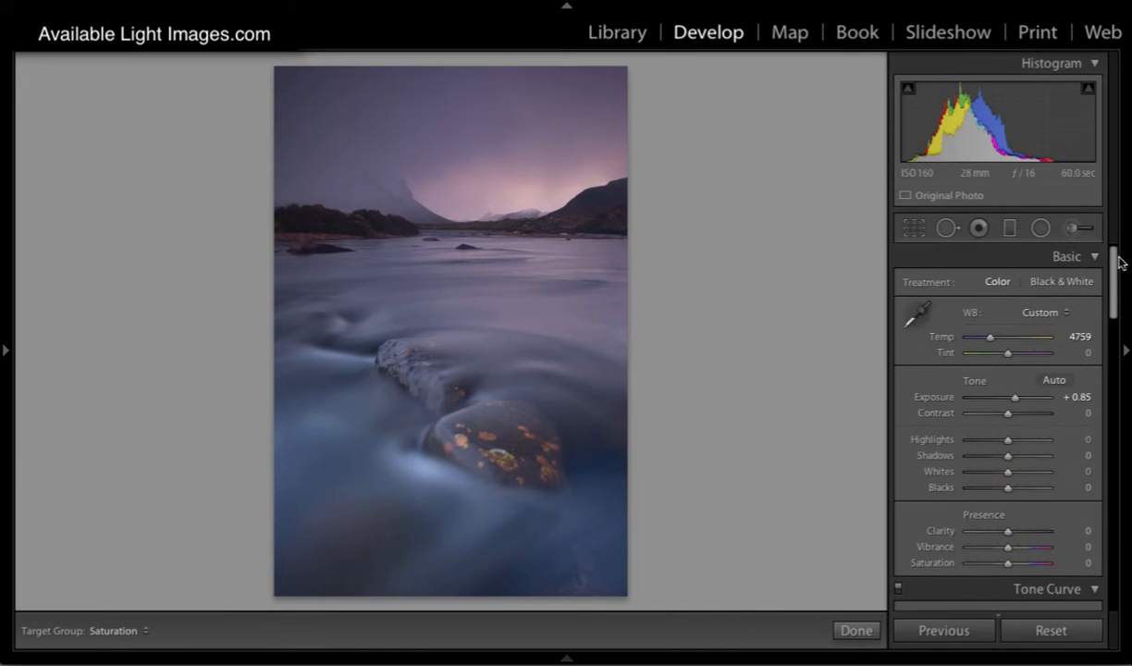
left_click_drag(1014, 400, 1013, 401)
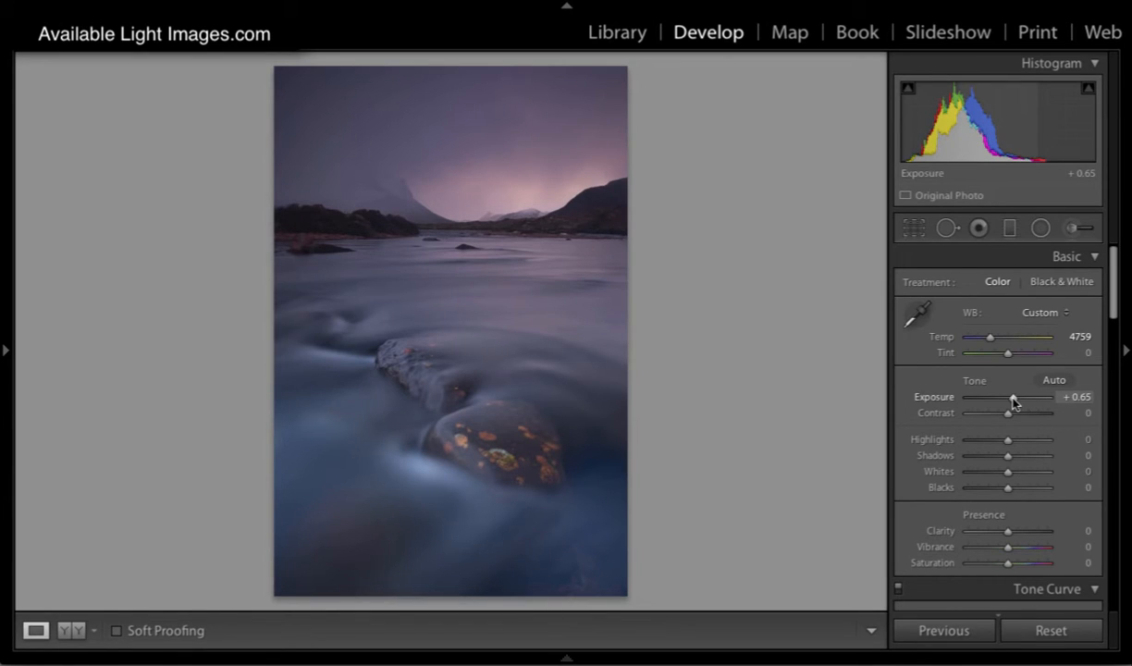
Step: Reset all effect settings of the Adjustment Brush to zero, and leave the brush
left_click(1074, 227)
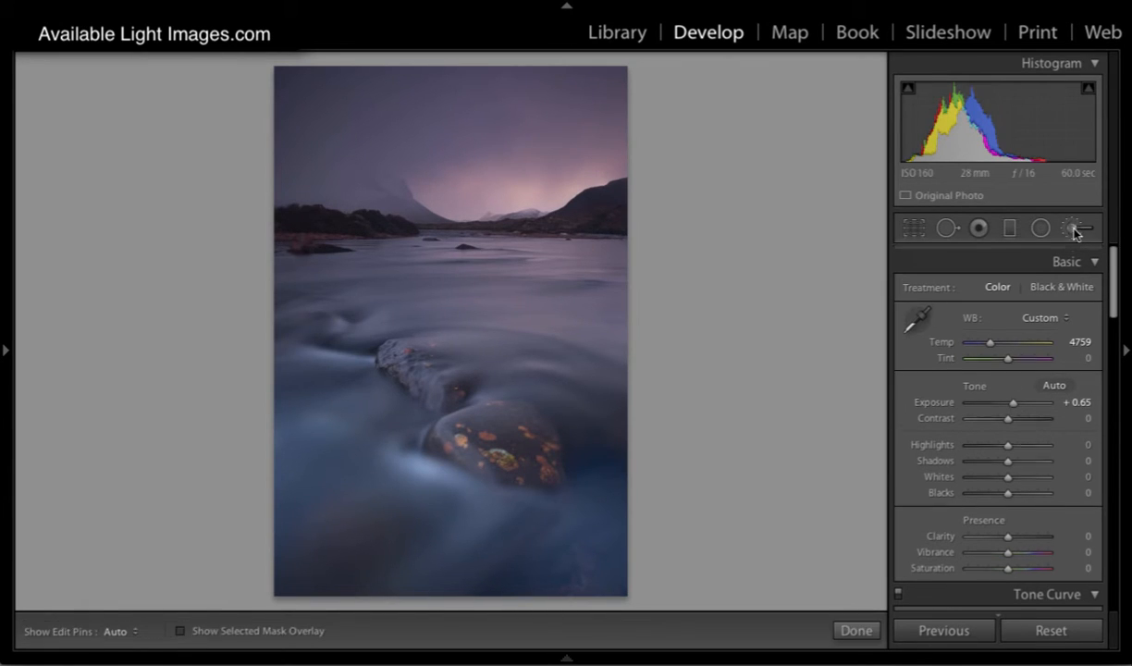
scroll(1116, 291, "down", 5)
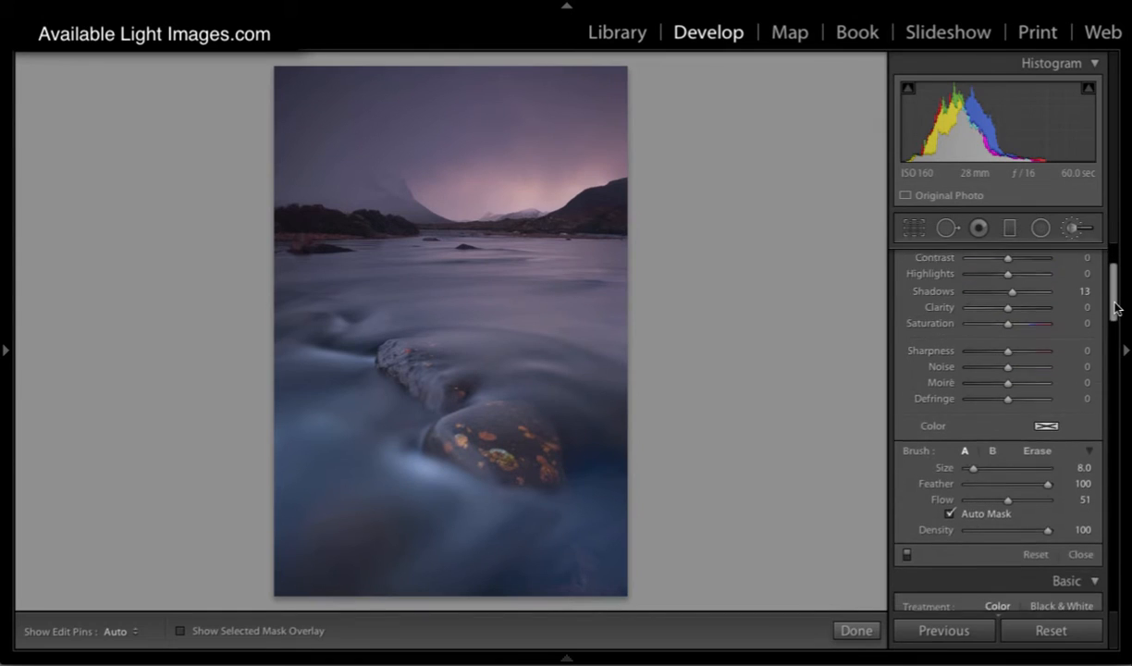
scroll(1116, 292, "up", 5)
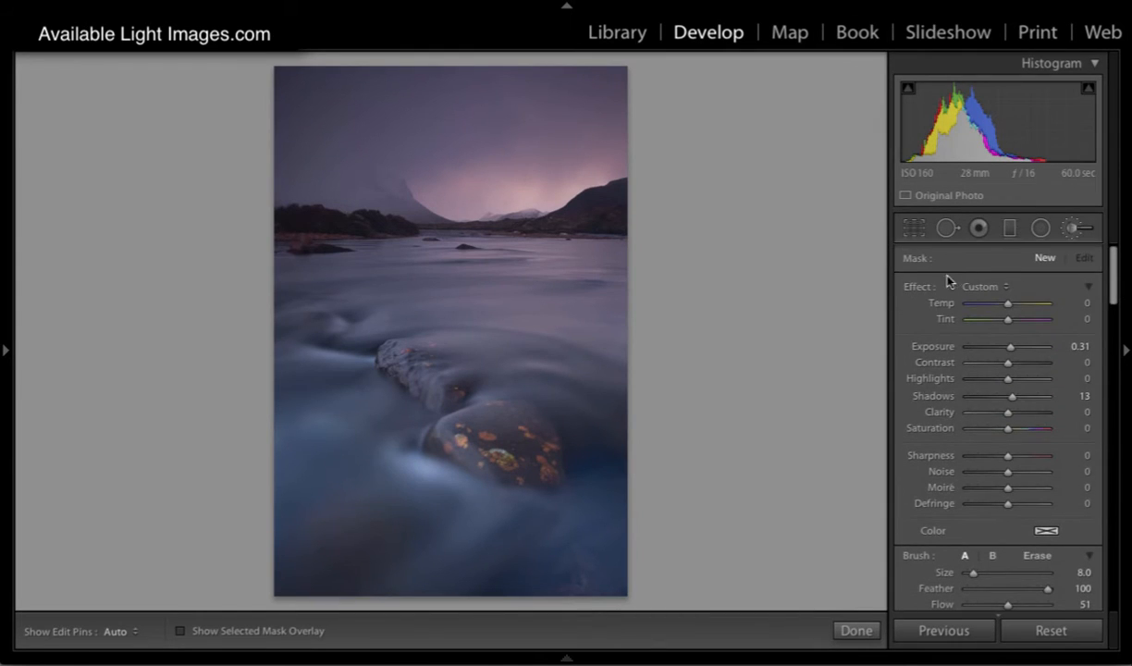
double_click(913, 289)
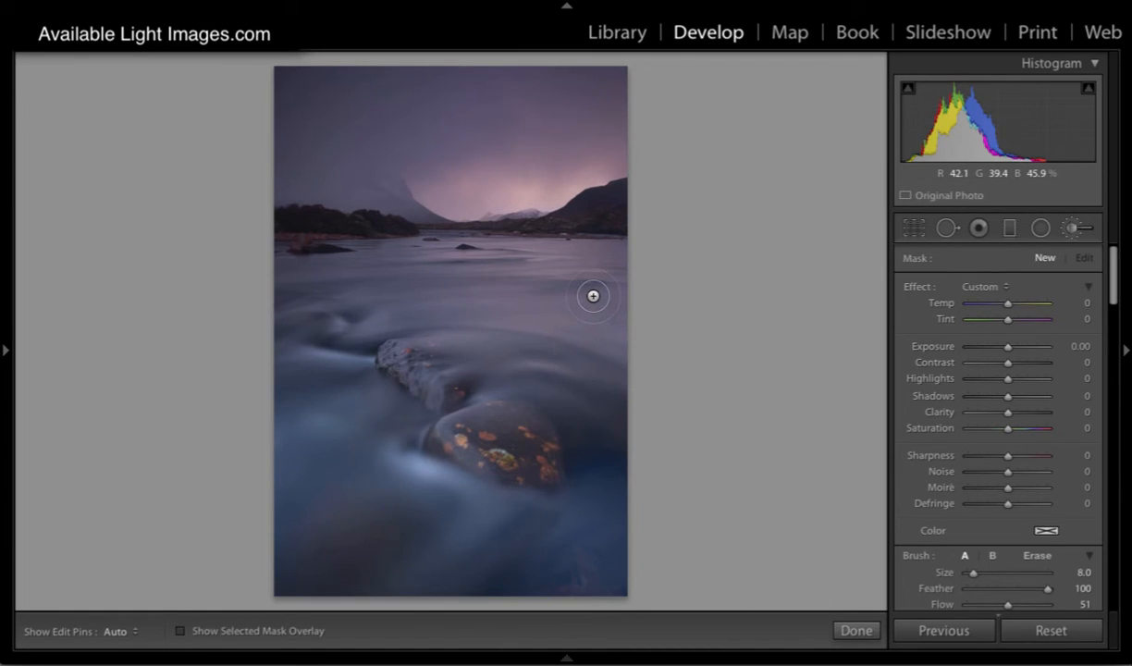
left_click(1066, 231)
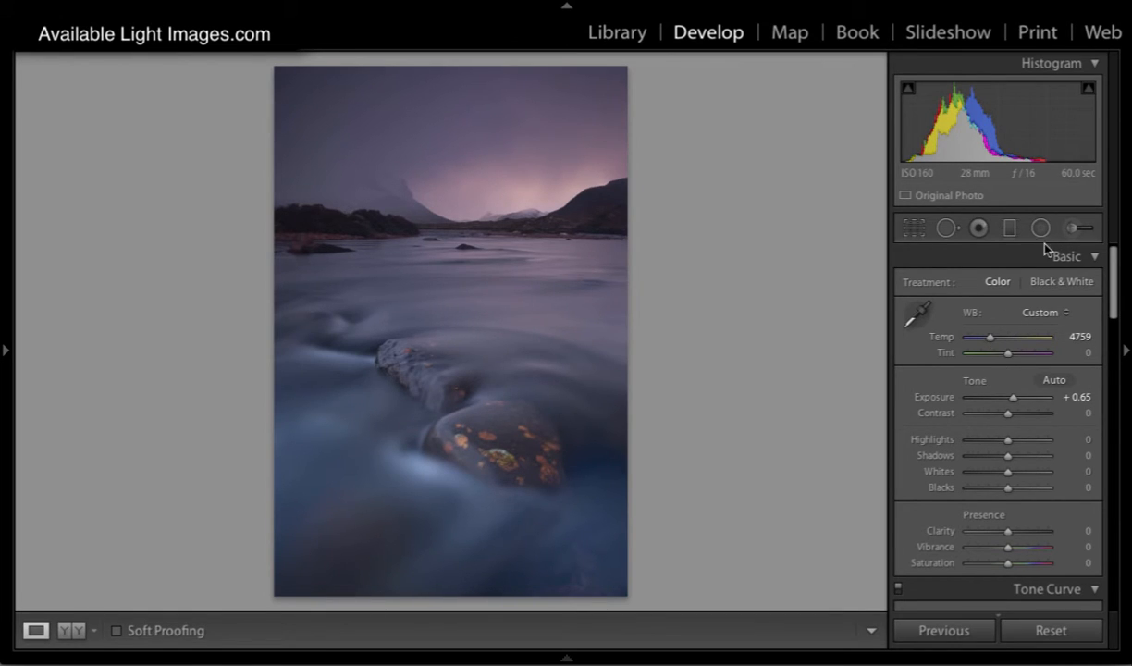
Step: Configure a new Adjustment Brush mask with temperature 8, tint 5, clarity 16 and saturation 11
left_click(1072, 230)
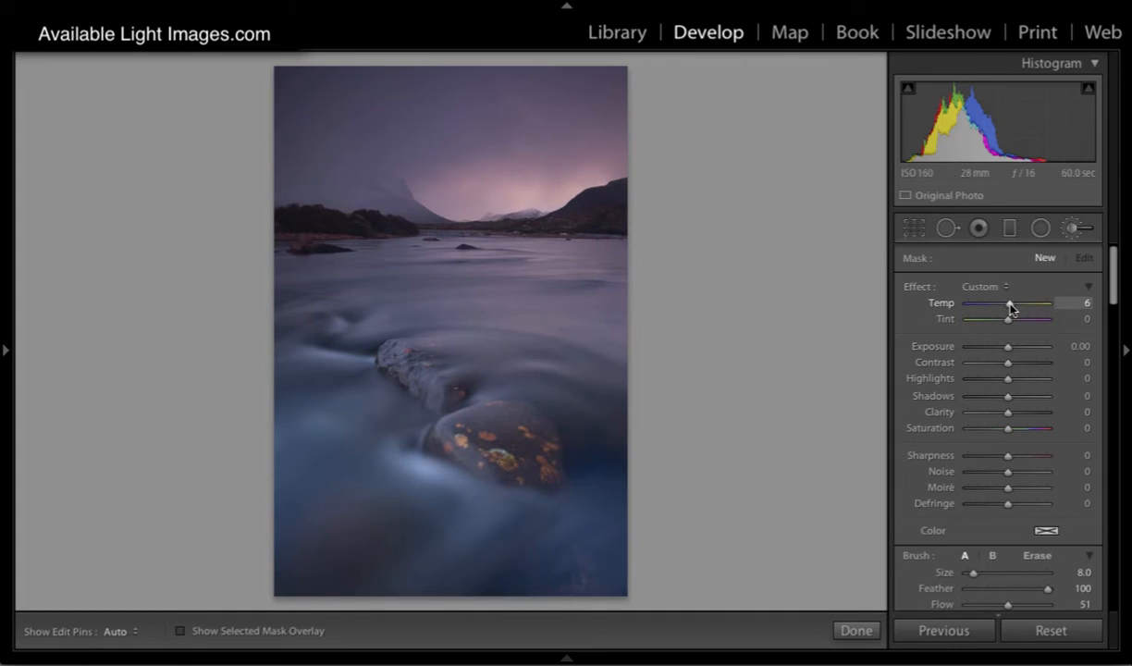
left_click_drag(1008, 320, 1010, 320)
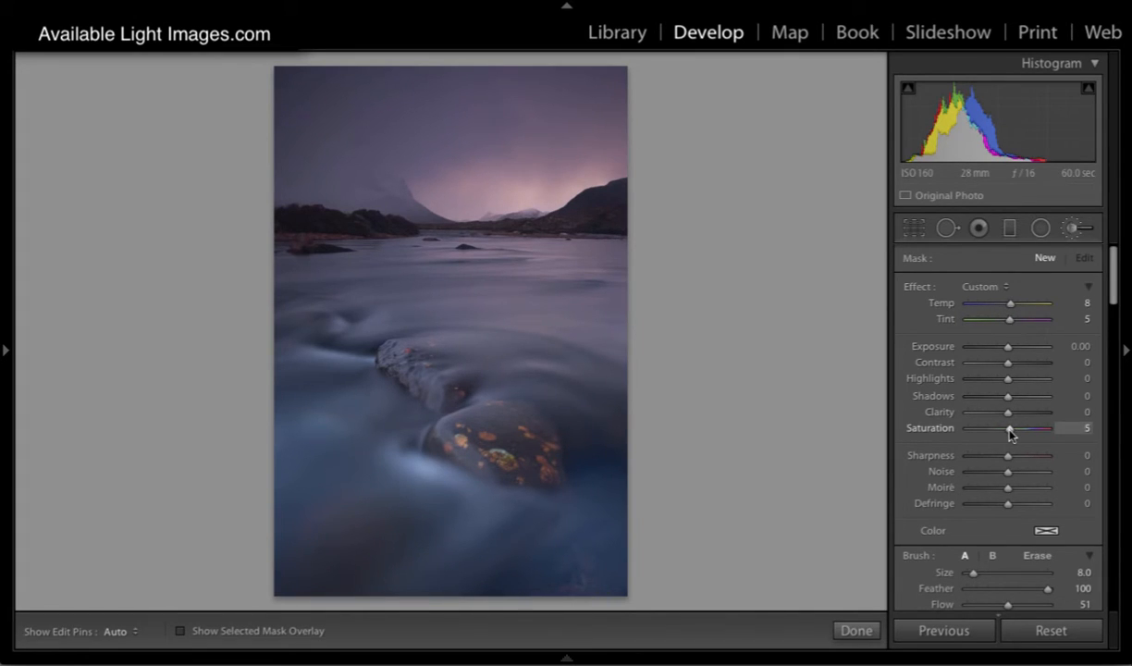
left_click_drag(1008, 413, 1012, 414)
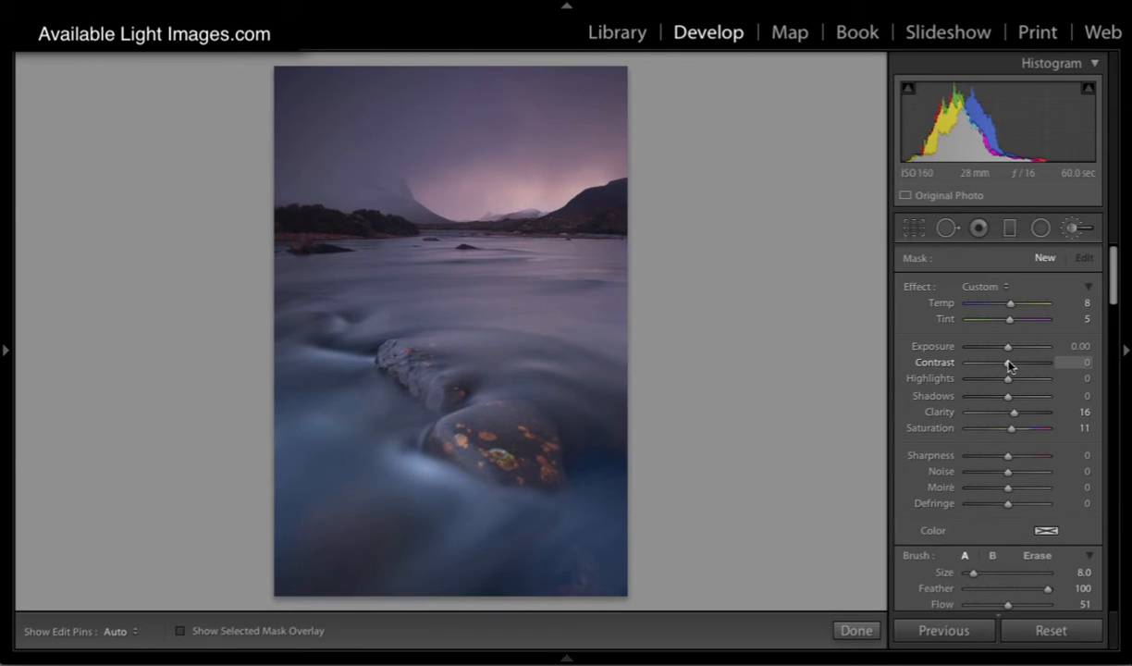
Step: Set the brush contrast to 19, enlarge the brush to 14 and paint over the glowing sky above the distant hills
key("bracketright")
key("bracketright")
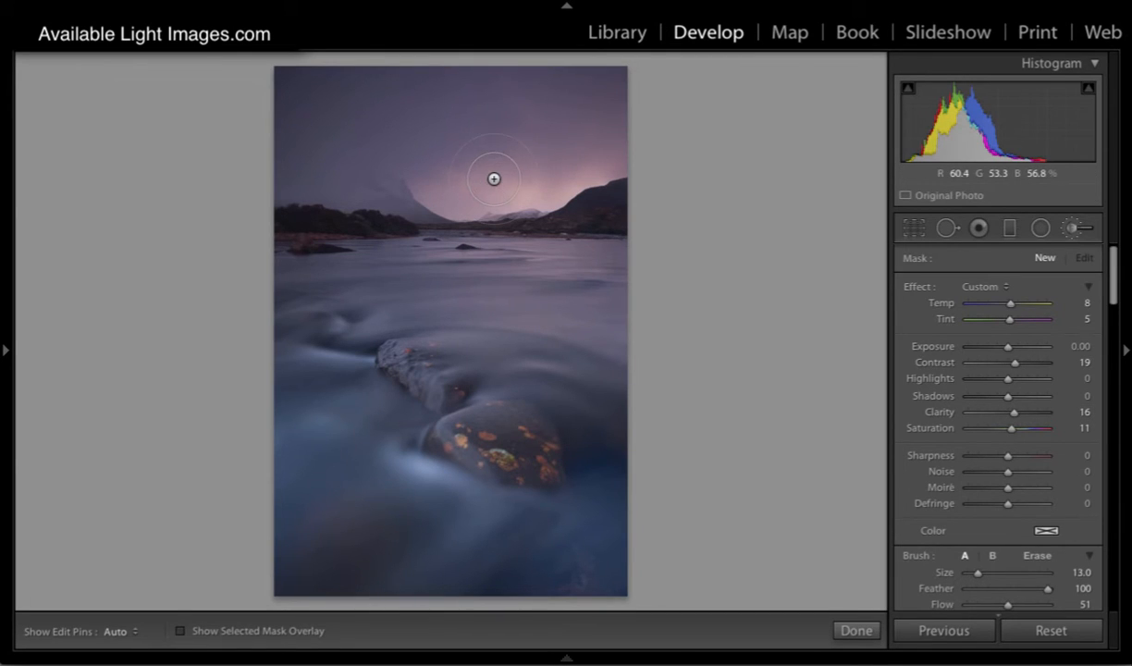
key("bracketright")
left_click_drag(430, 185, 499, 171)
mouse_move(461, 203)
left_mouse_down()
mouse_move(440, 177)
mouse_move(414, 184)
mouse_move(428, 187)
left_mouse_up()
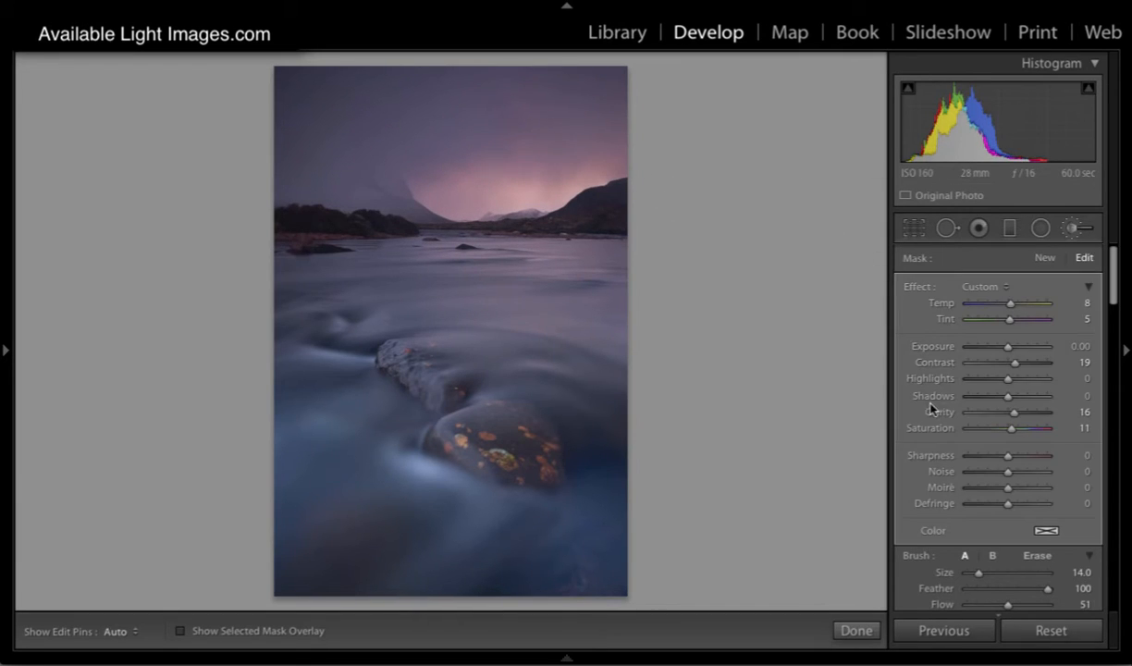
Step: Enlarge the brush to 17 and extend the mask across the sky from the misty mountain to beyond the glow
scroll(929, 566, "down", 3)
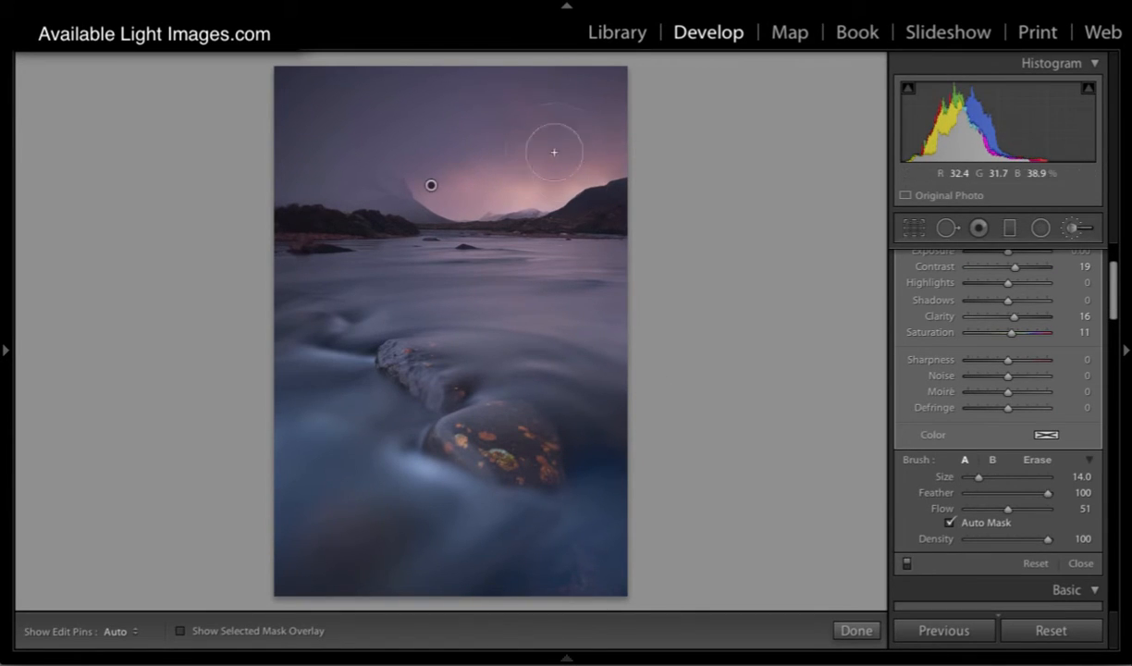
key("bracketright")
key("h")
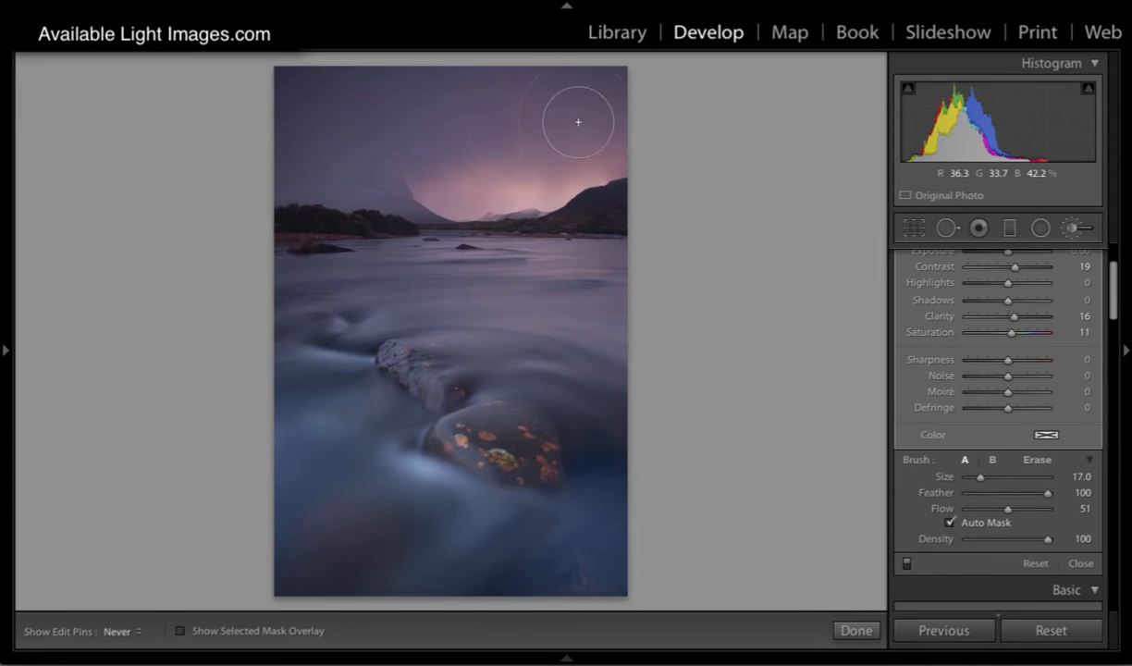
key("h")
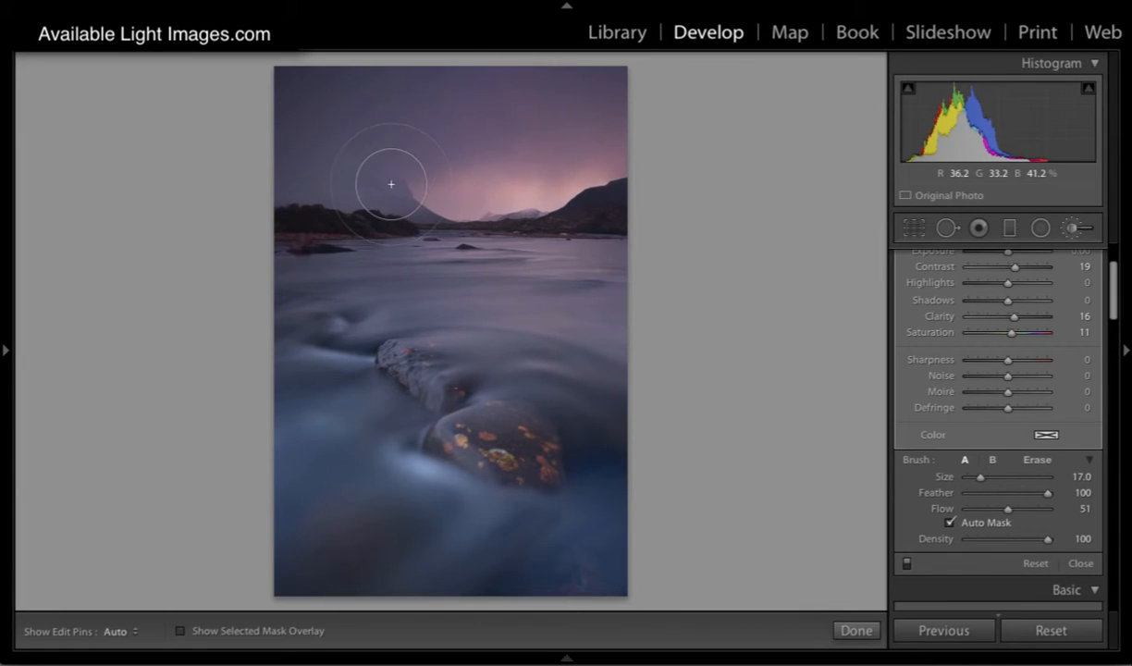
mouse_move(391, 184)
left_mouse_down()
mouse_move(478, 138)
mouse_move(560, 125)
mouse_move(608, 139)
left_mouse_up()
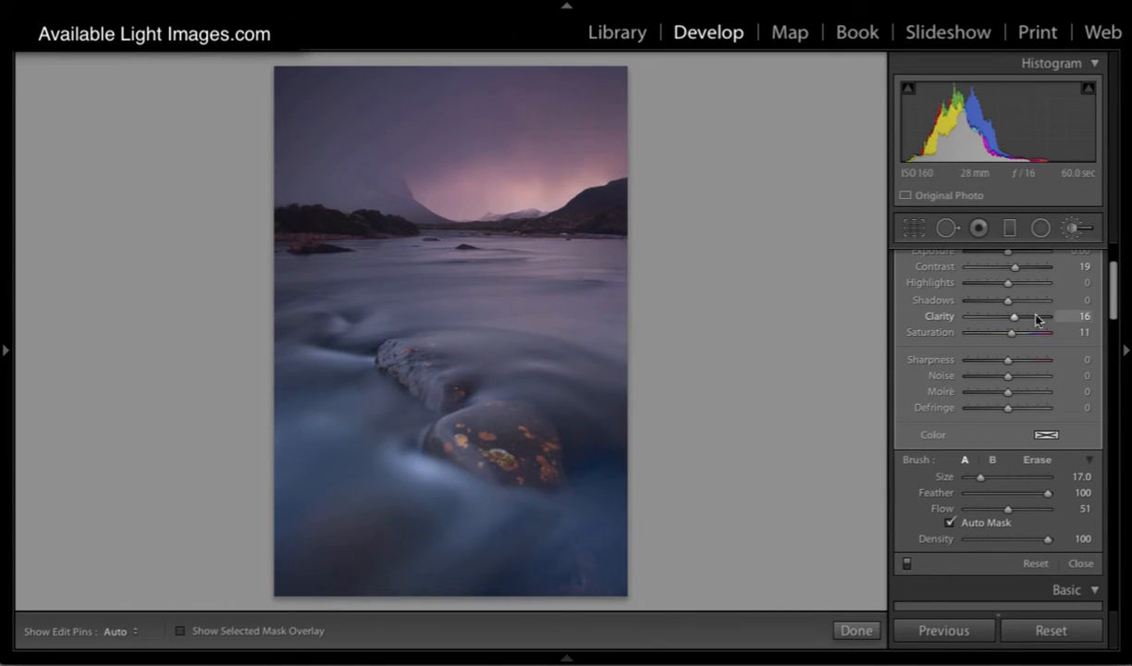
Step: Start a second brush mask with brush size 9, all effects reset and contrast set to 69
scroll(1035, 319, "up", 3)
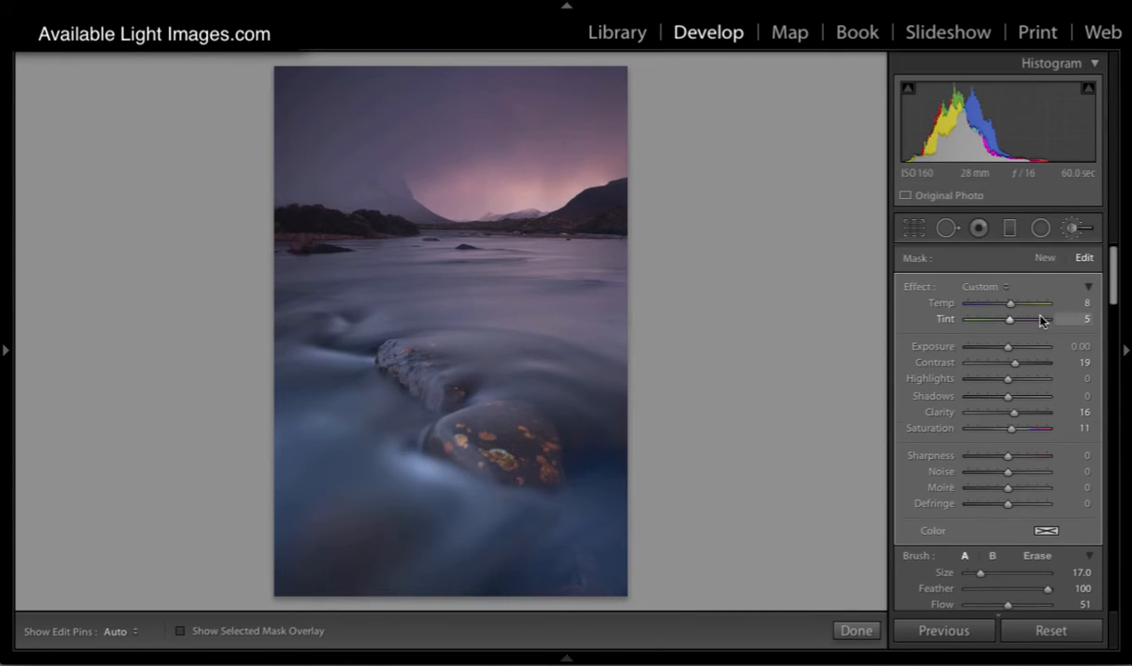
left_click(1044, 259)
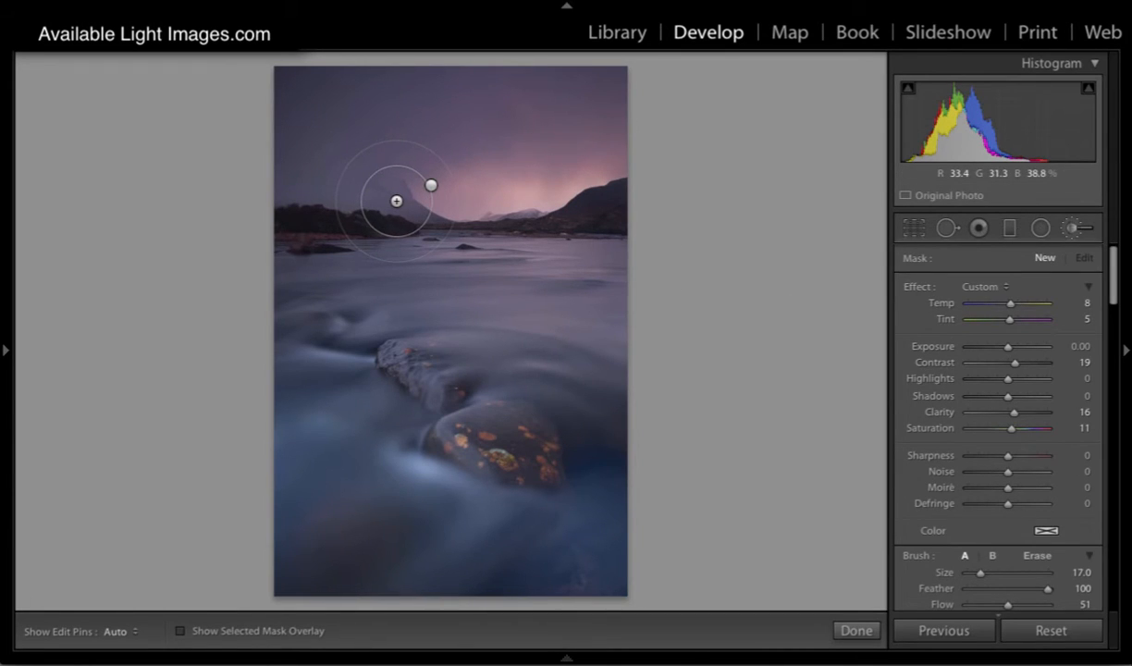
scroll(396, 200, "down", 8)
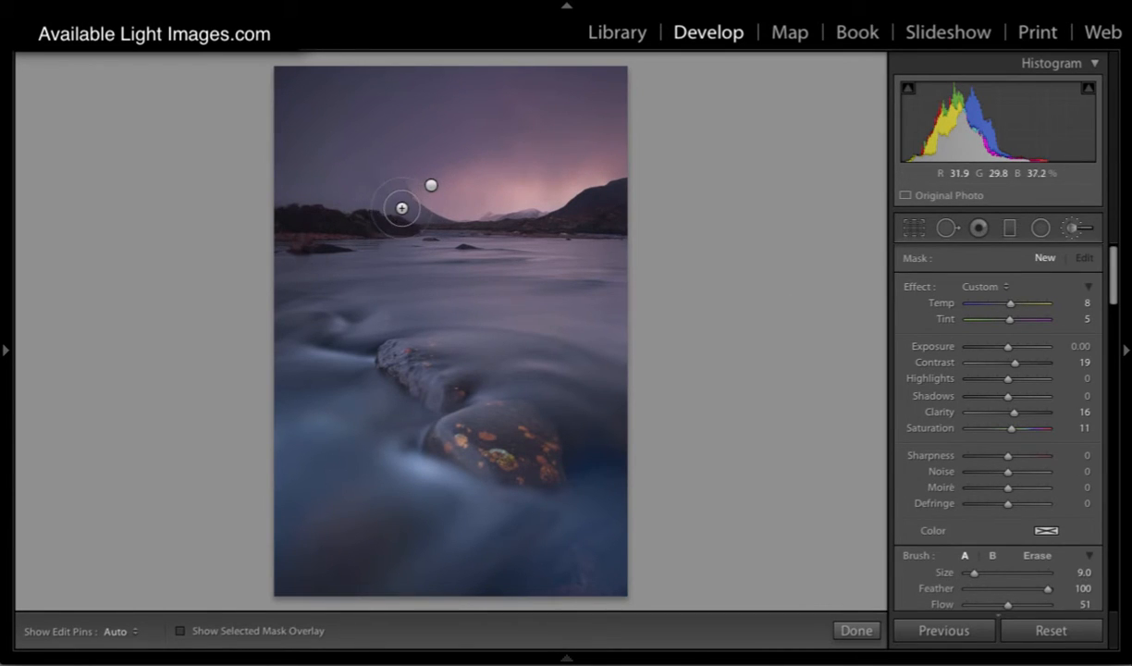
double_click(925, 288)
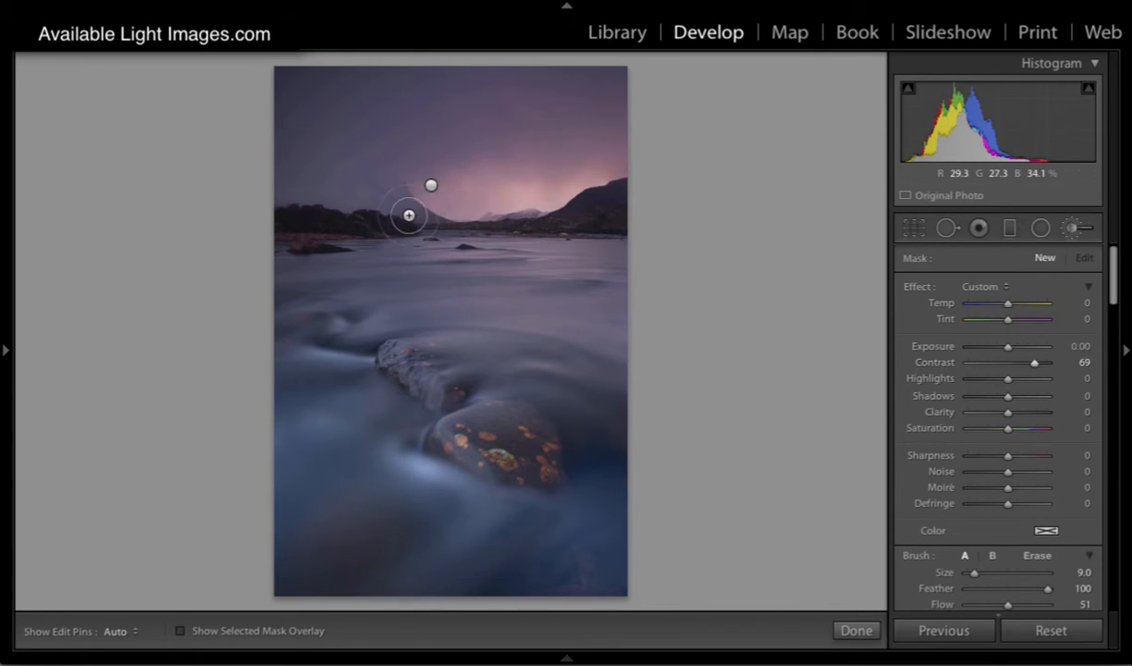
Step: Paint the contrast mask along the slope of the misty mountain up to its peak, and enlarge the brush to 15
left_click(421, 215)
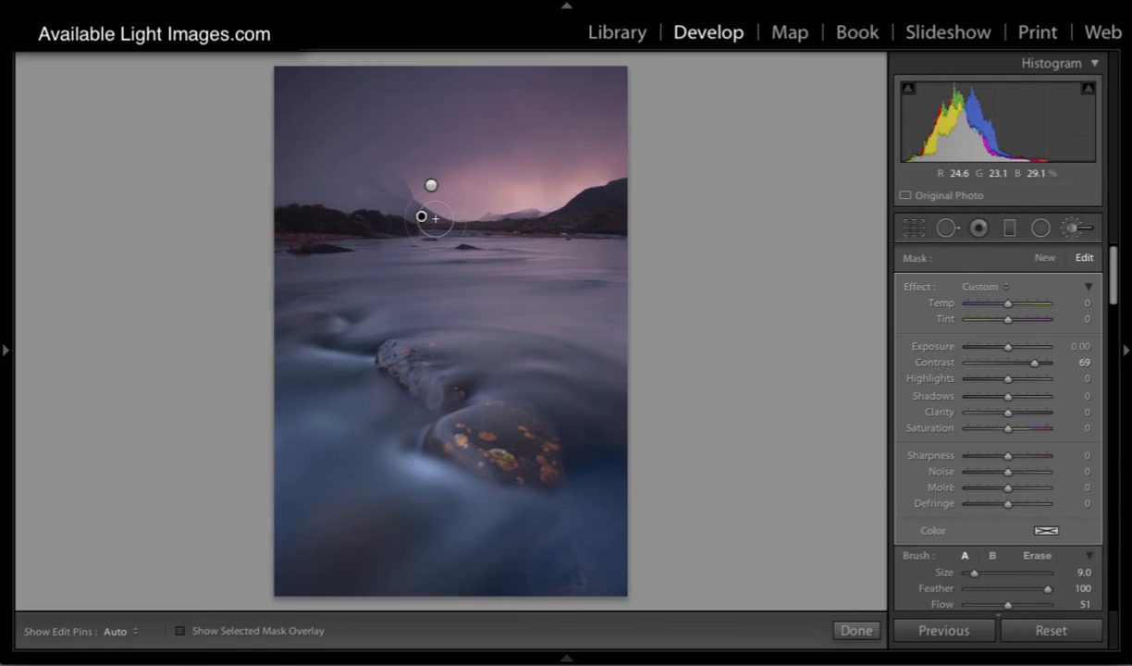
key("h")
mouse_move(435, 218)
left_mouse_down()
mouse_move(395, 183)
mouse_move(399, 194)
mouse_move(361, 201)
mouse_move(395, 184)
mouse_move(294, 197)
mouse_move(404, 190)
left_mouse_up()
key("h")
scroll(404, 193, "up", 3)
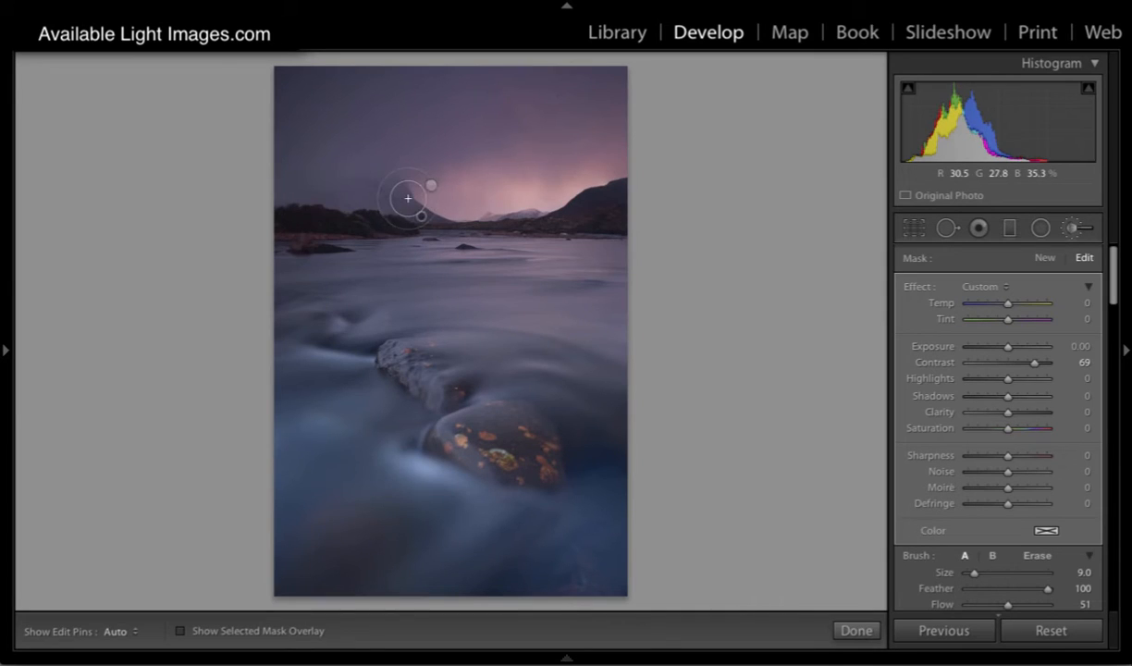
scroll(998, 543, "down", 1)
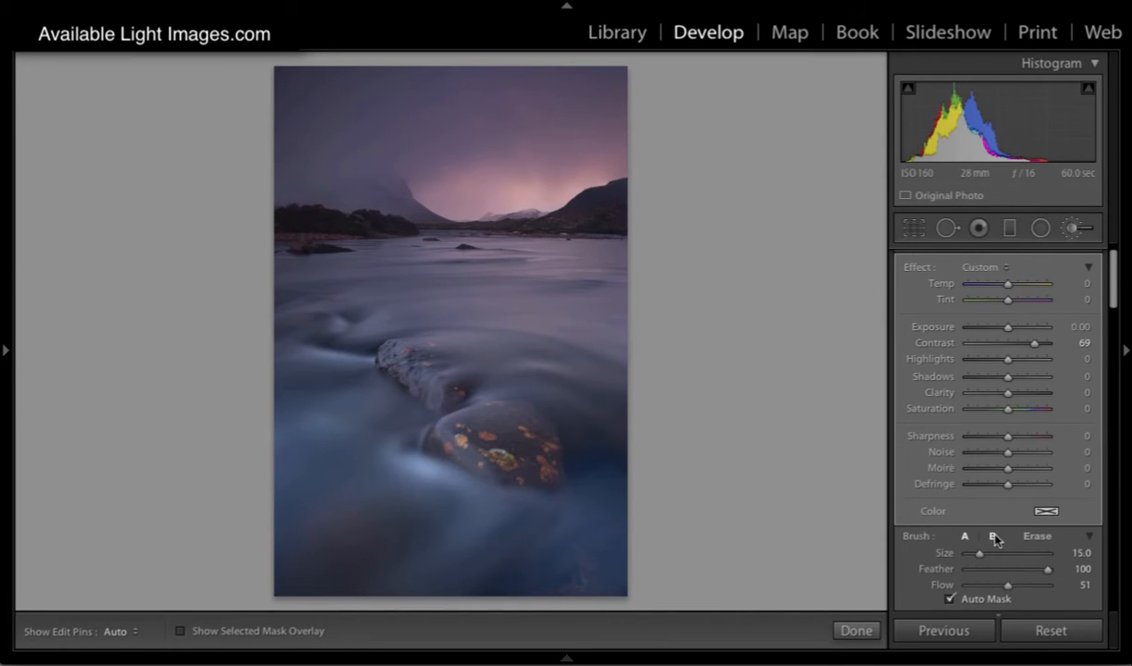
Step: Lower the brush flow to 14 and build up the contrast mask over the misty mountain and the sky beside it
left_click_drag(1009, 583, 977, 589)
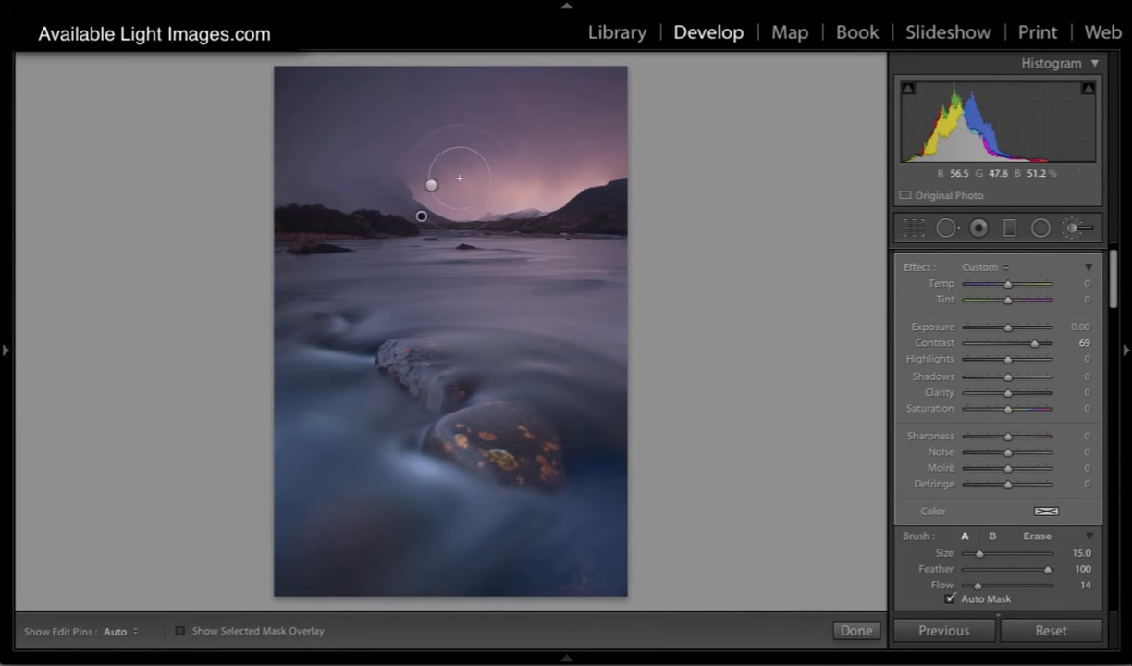
key("h")
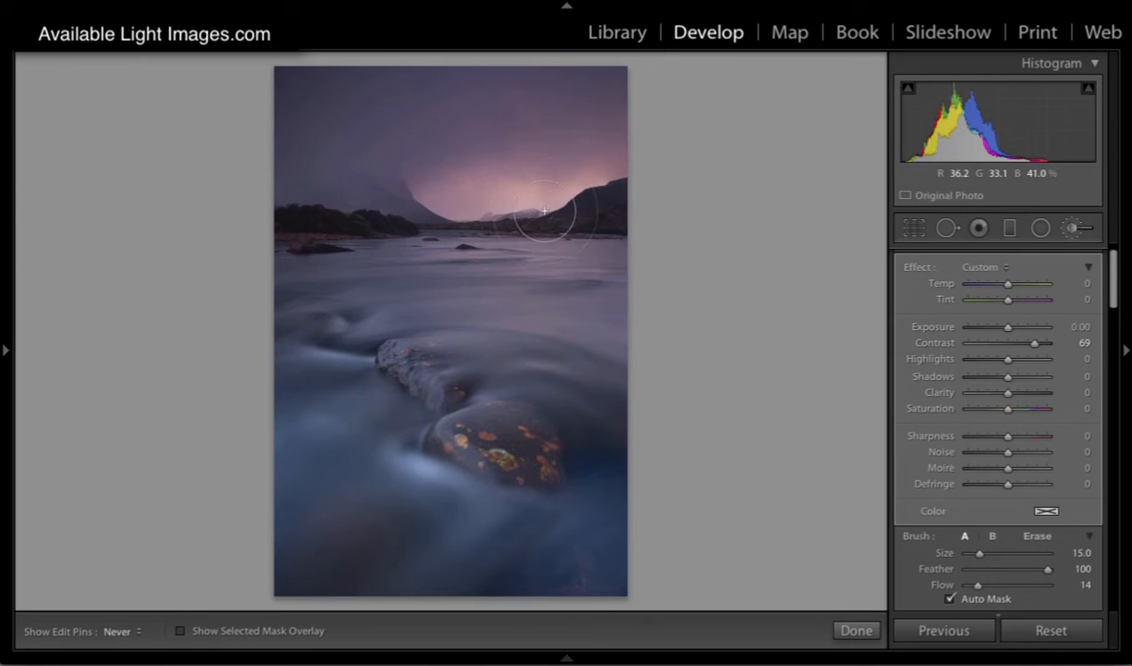
key("h")
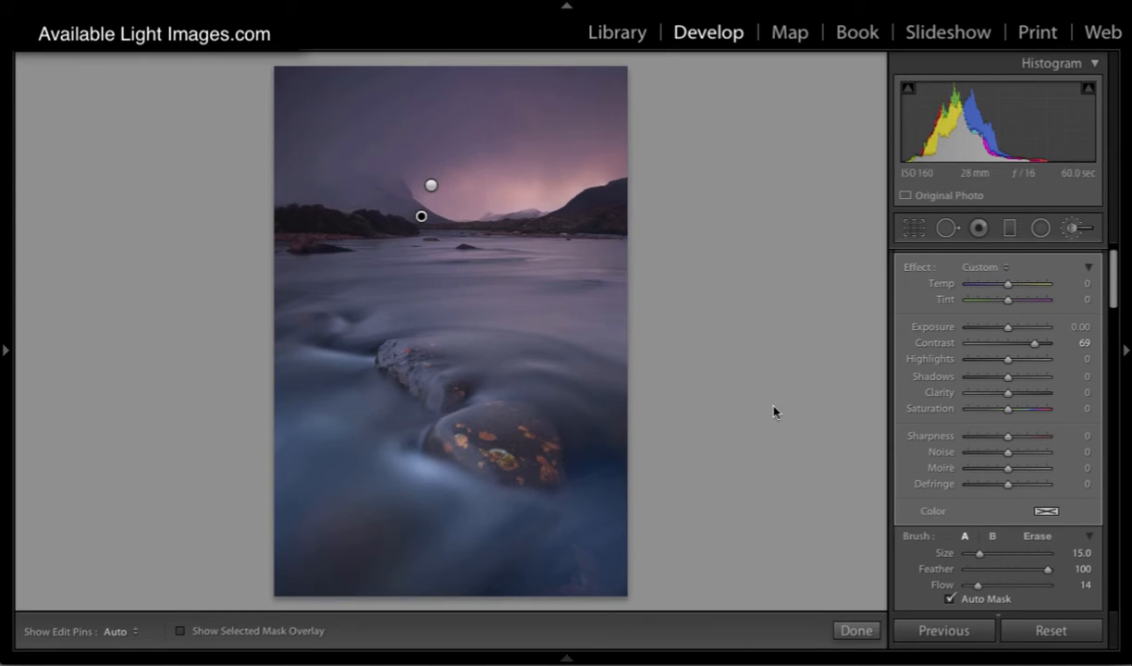
Step: Check the mountain mask's coverage with the overlay, then set its contrast to 33 and close the brush
key("o")
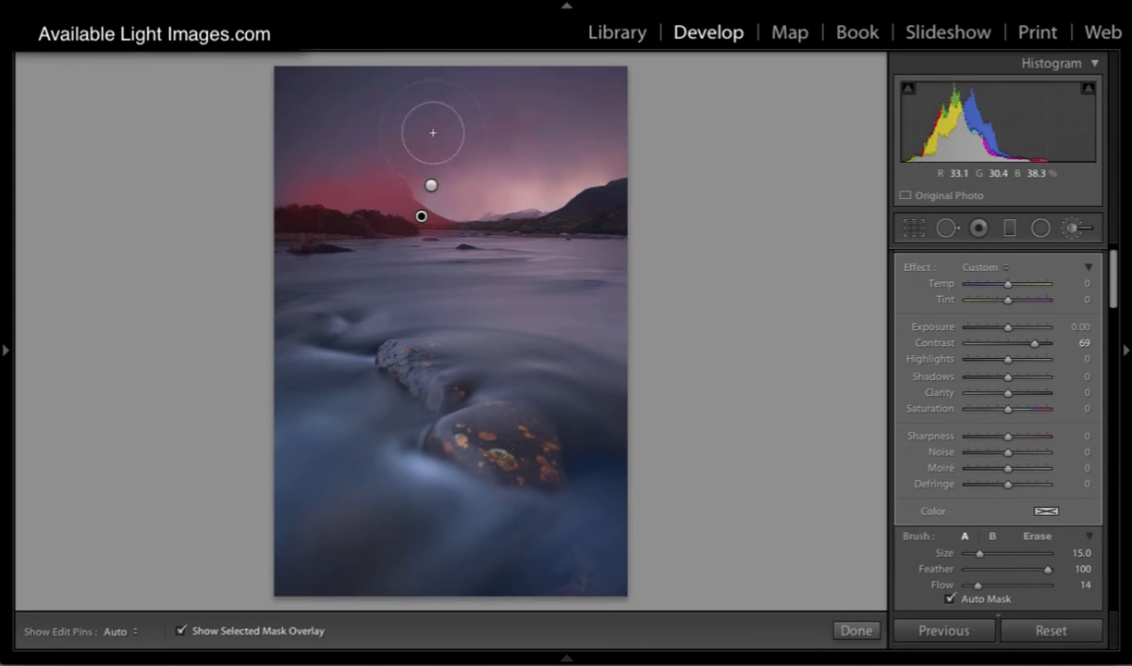
key("o")
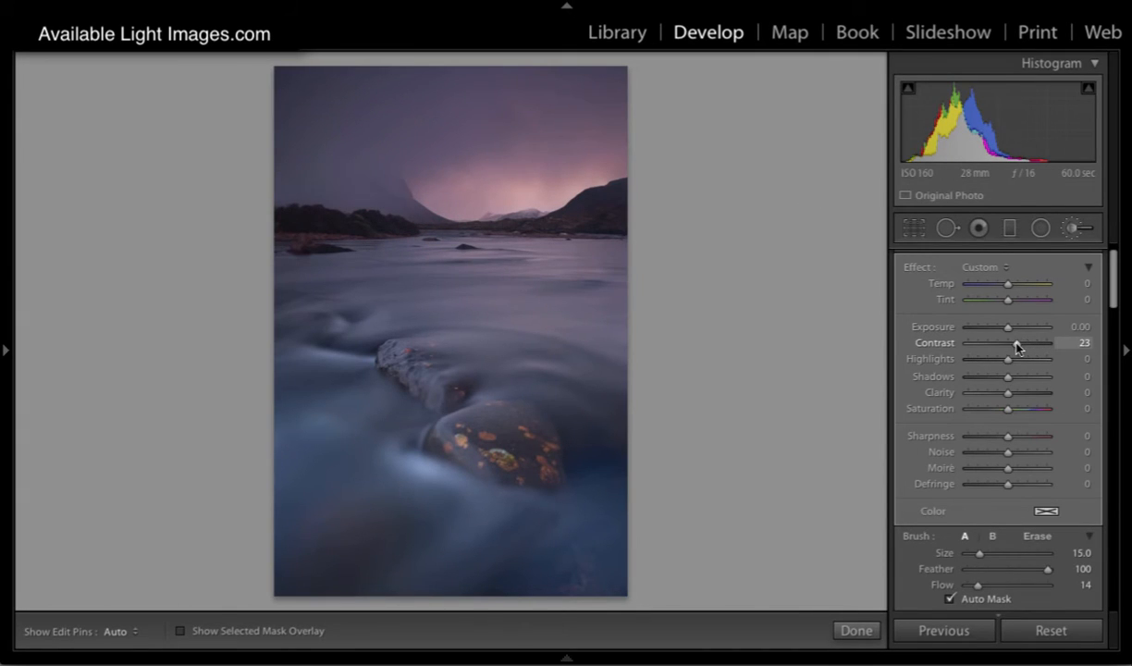
left_click_drag(1017, 347, 1022, 346)
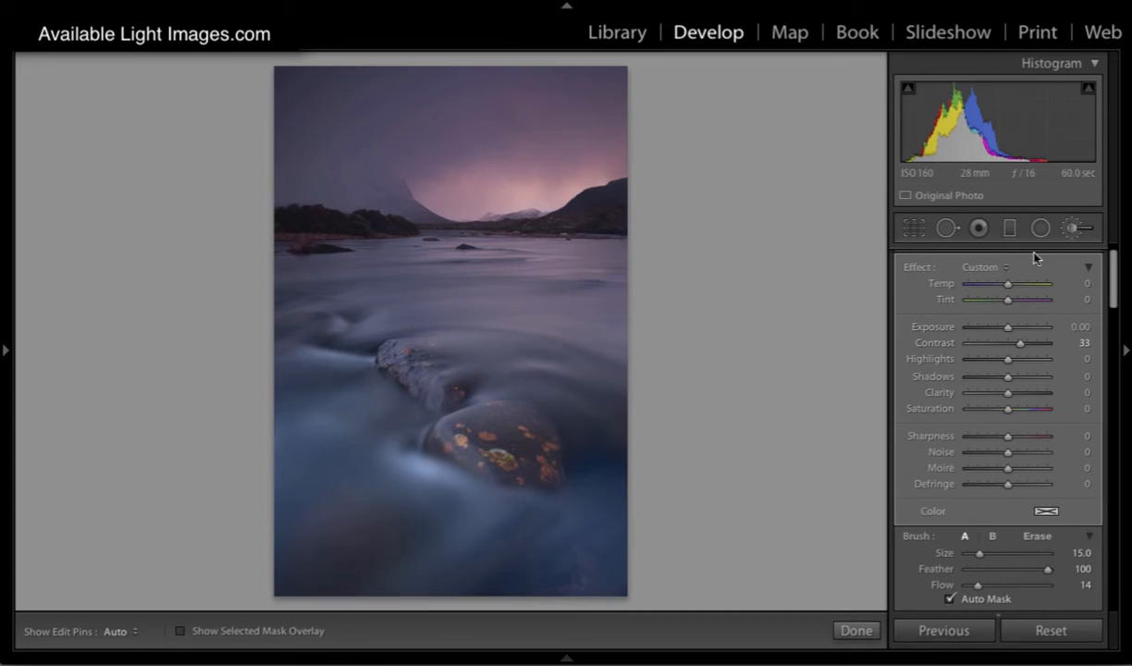
left_click(1070, 227)
Step: Anchor the misty mountain's tone on the point curve and slightly lighten the water's midtones with the targeted adjustment
scroll(1017, 305, "down", 5)
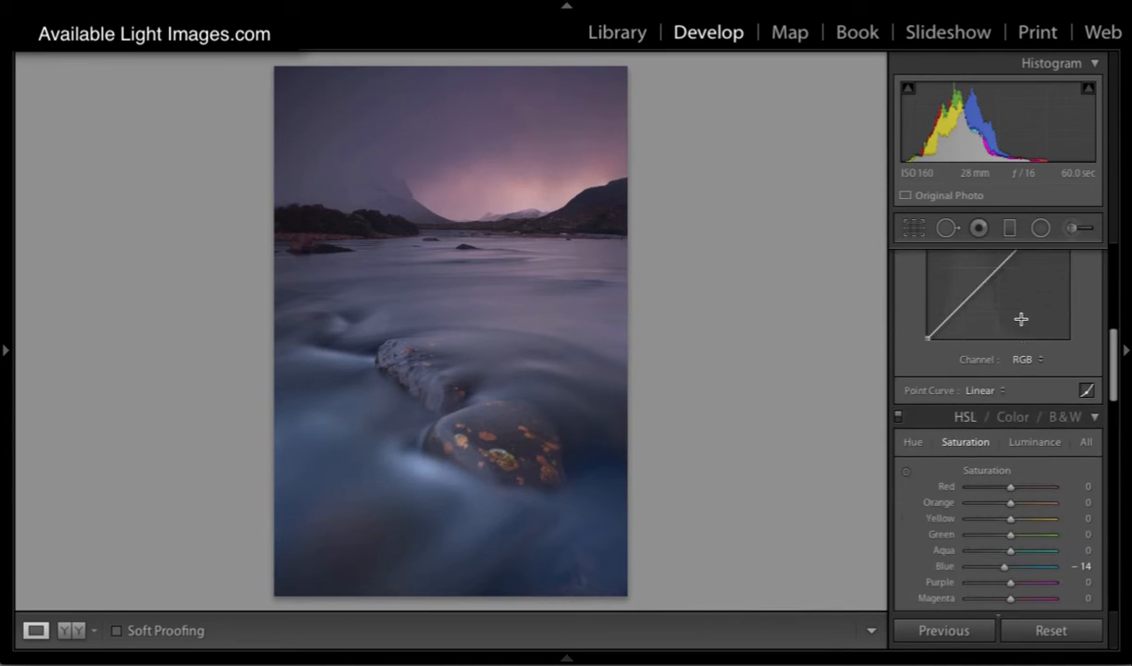
left_click(906, 316)
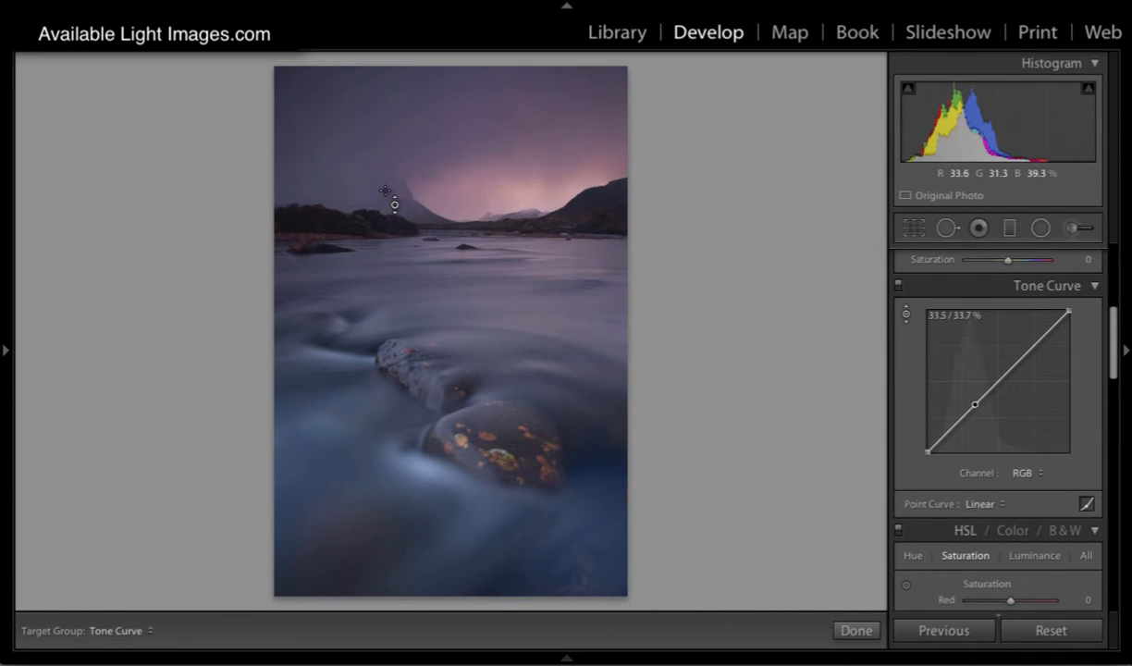
left_click_drag(481, 310, 481, 302)
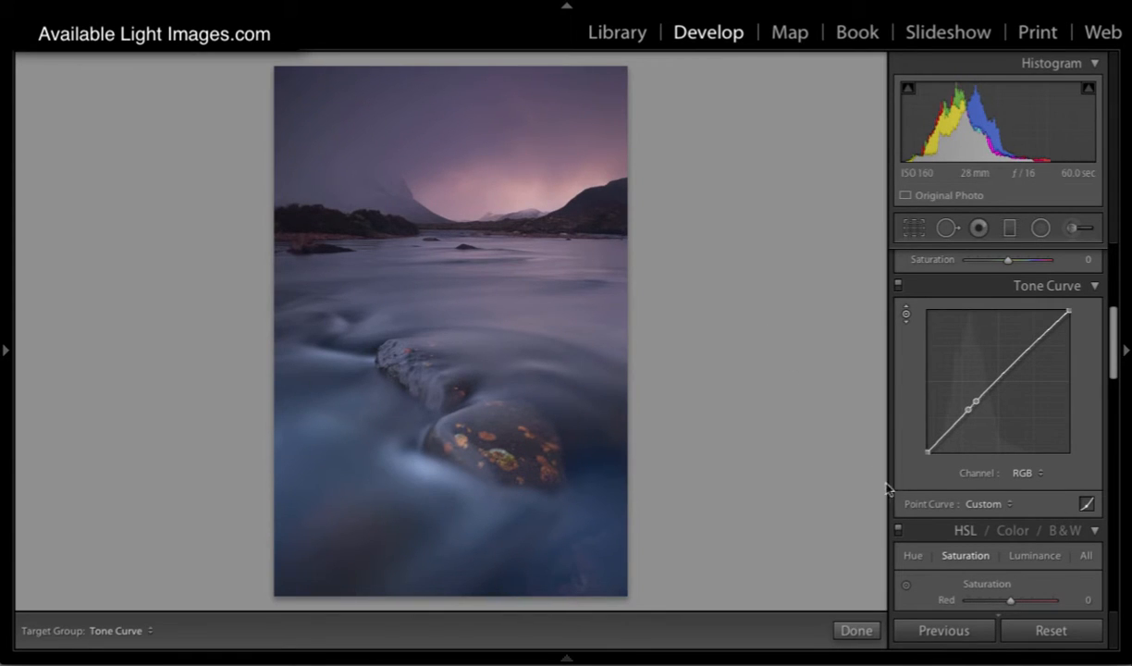
left_click(907, 315)
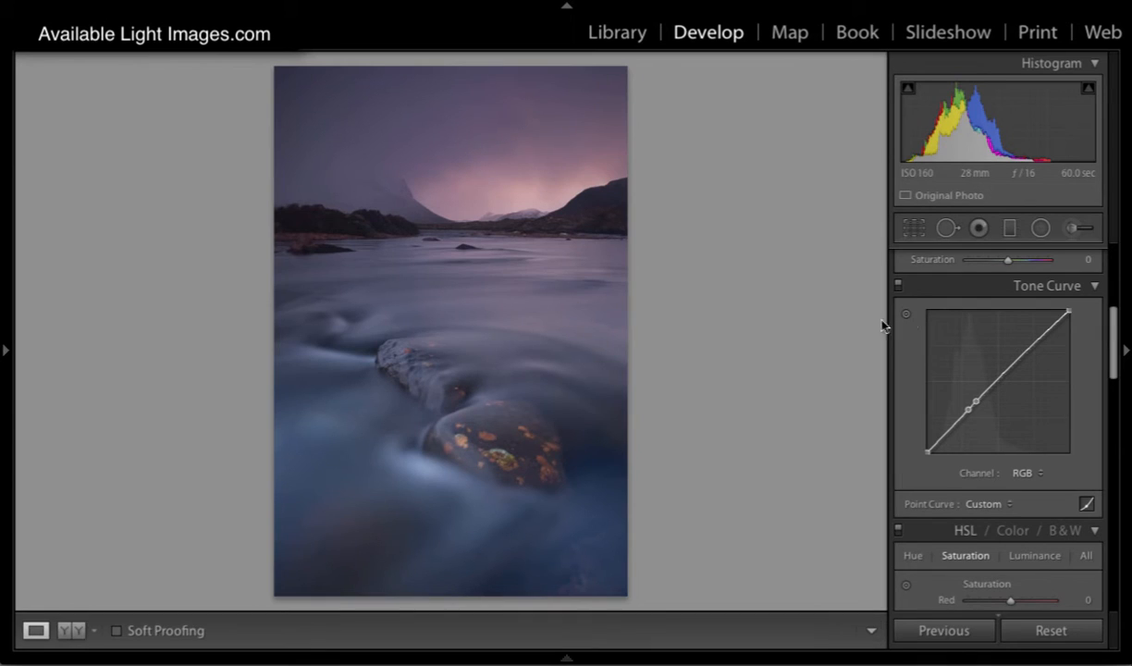
Step: Set up a new size 8 brush with exposure 0.34, highlights 15, shadows -11, clarity 56 and saturation 11
left_click(1070, 228)
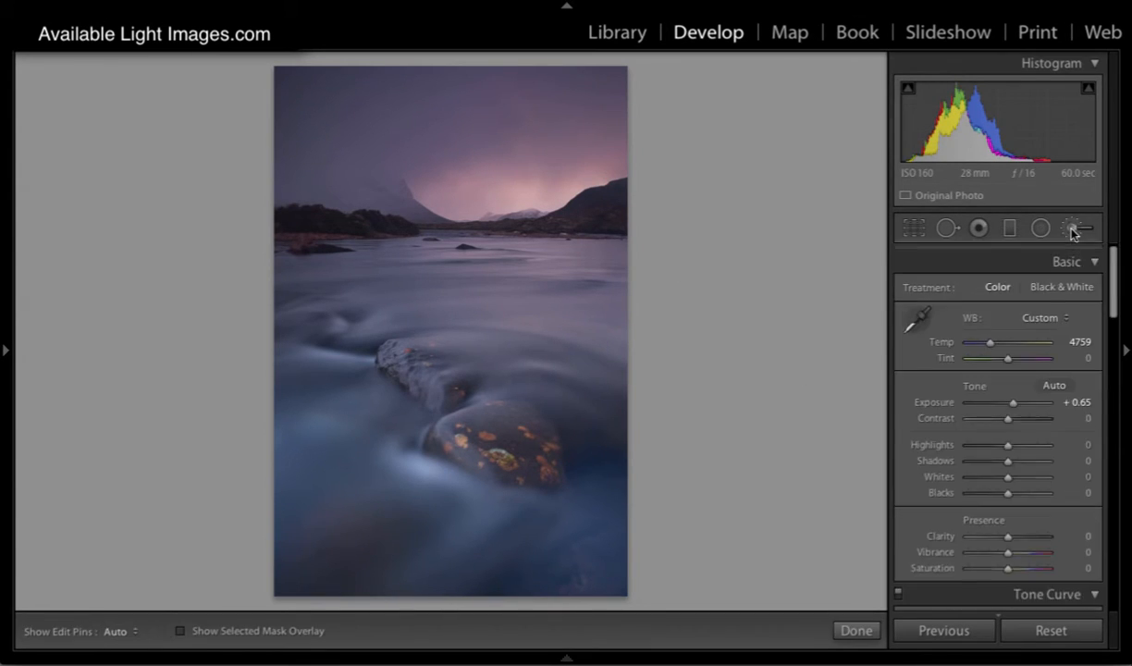
key("[")
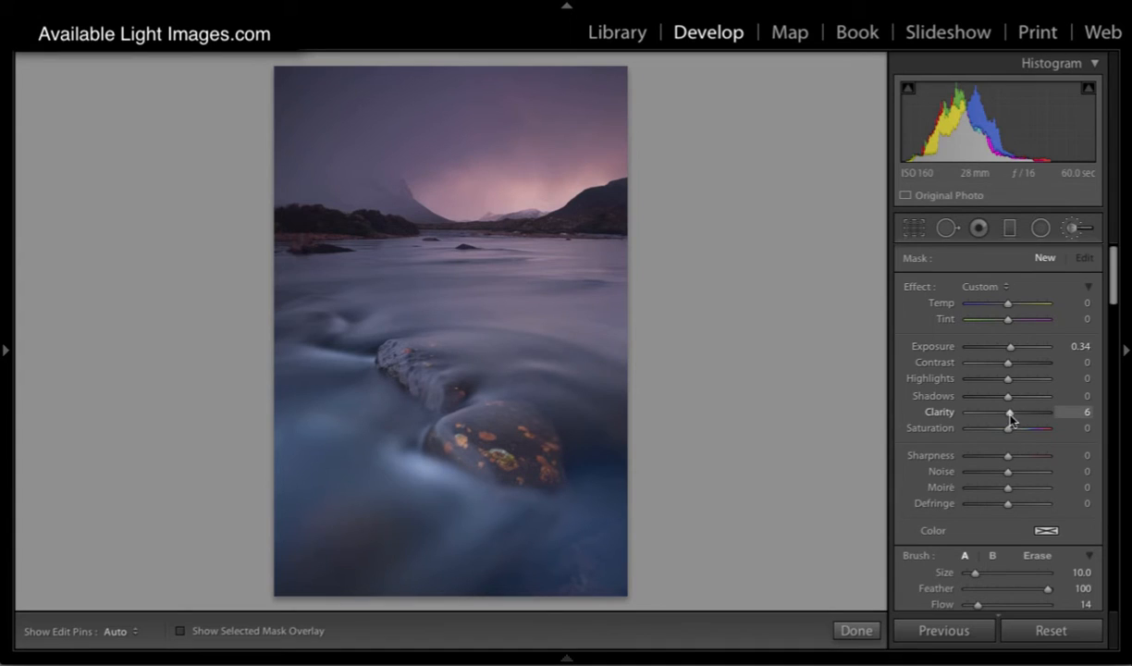
left_click_drag(1030, 414, 1016, 431)
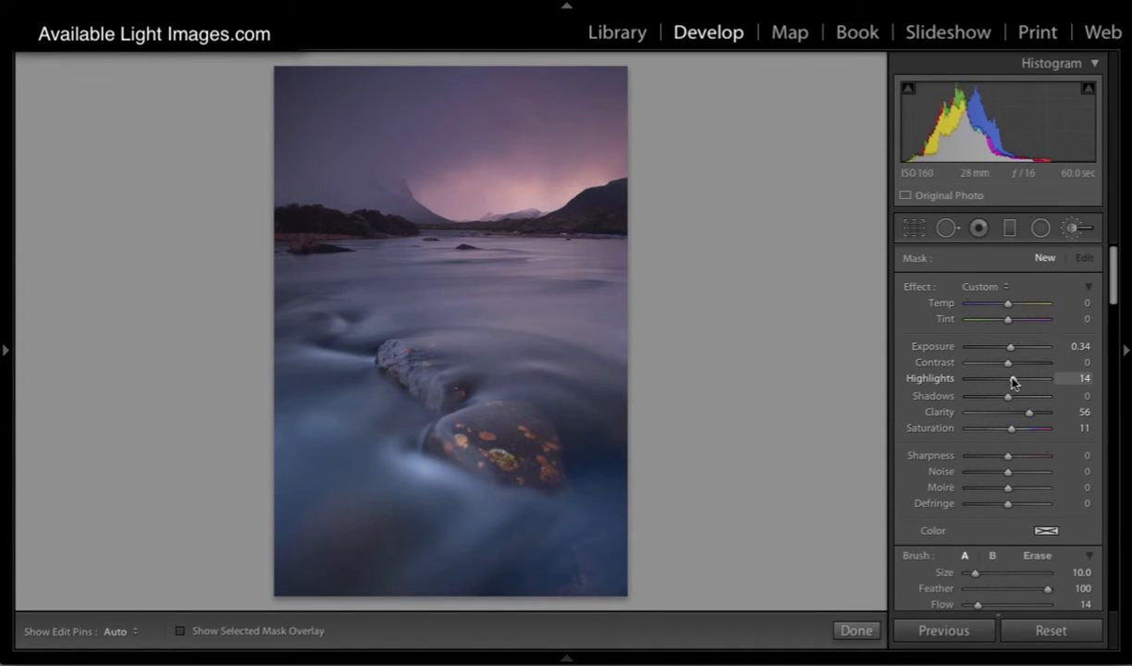
left_click_drag(1013, 381, 1007, 397)
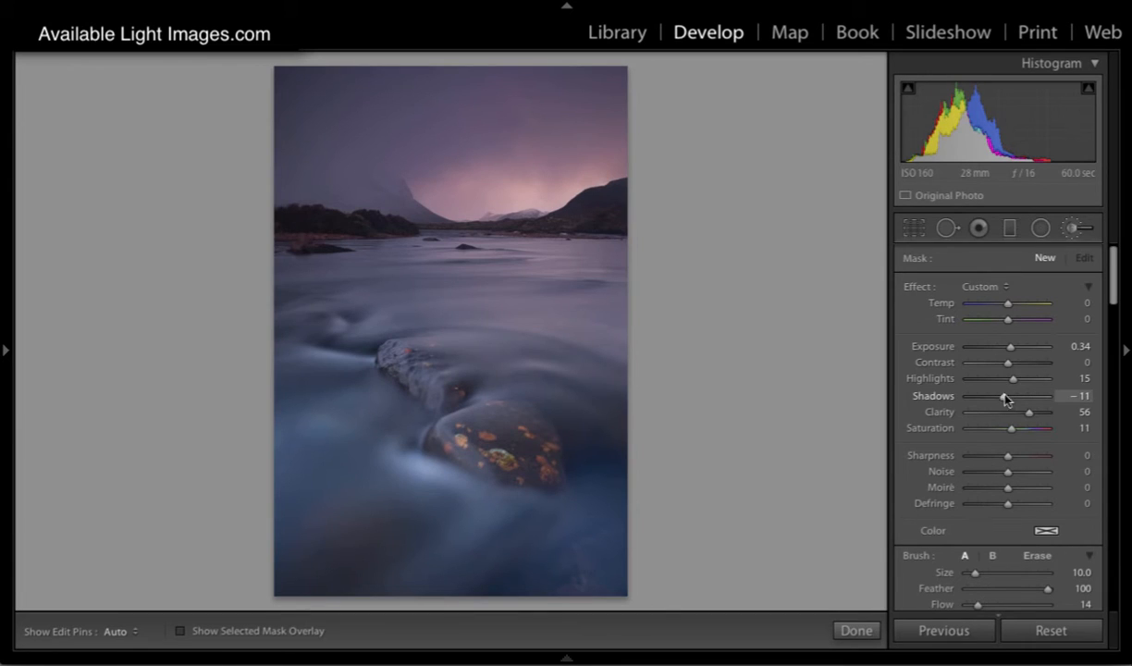
key("bracketleft")
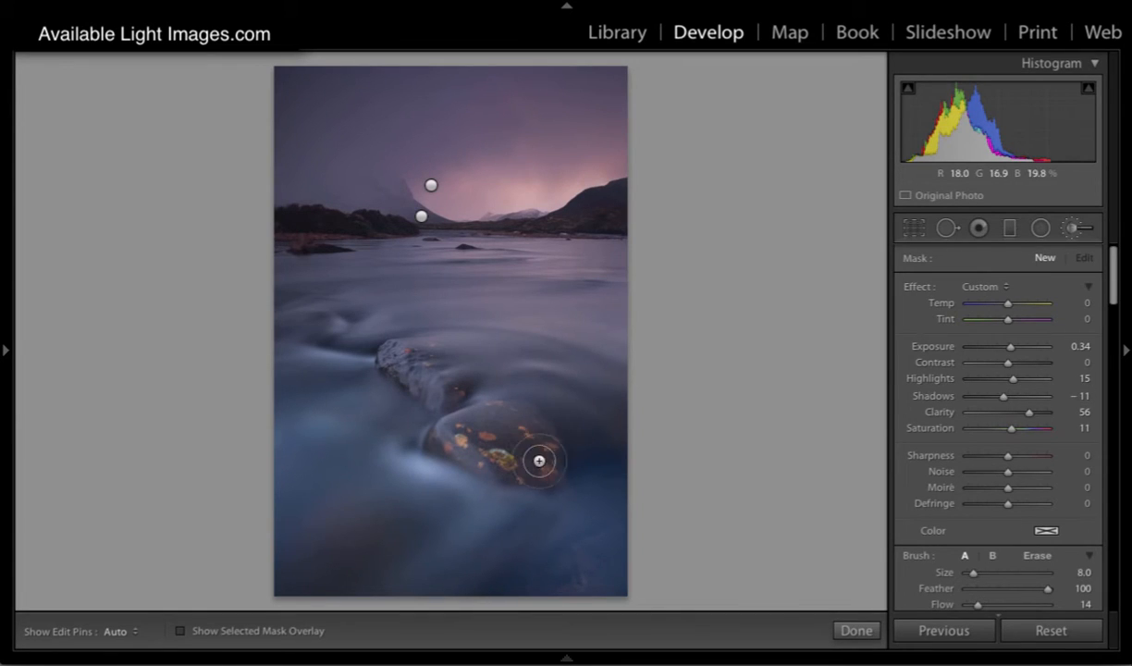
Step: Paint the new mask over the lichen-covered front stone and check its coverage with the mask overlay
key("h")
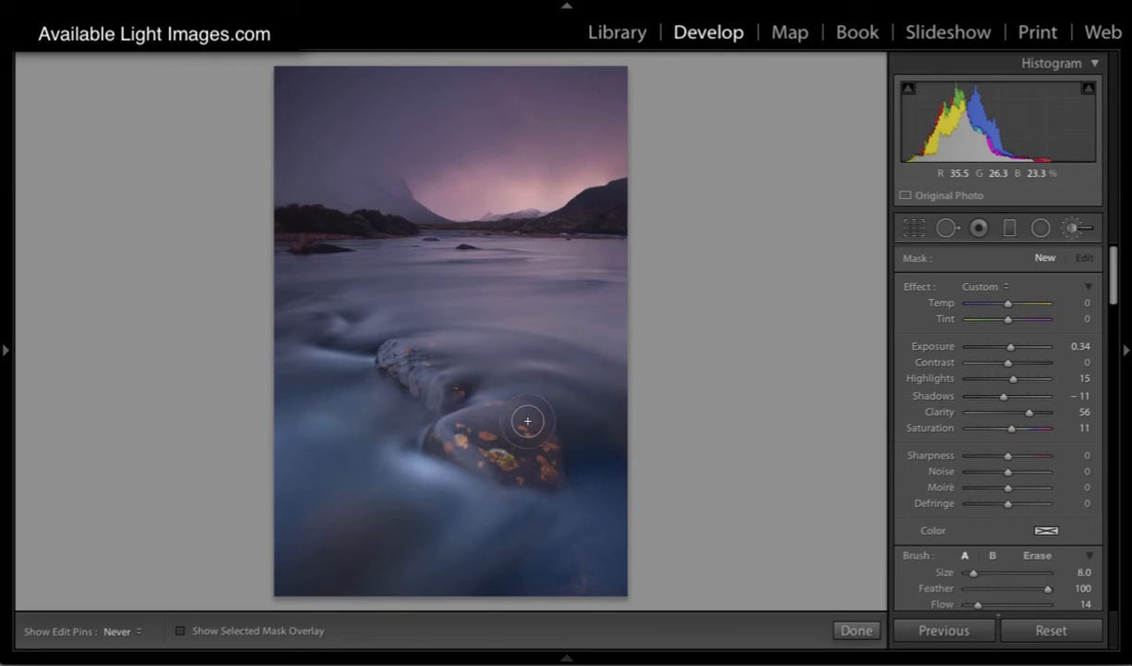
key("h")
left_click(543, 460)
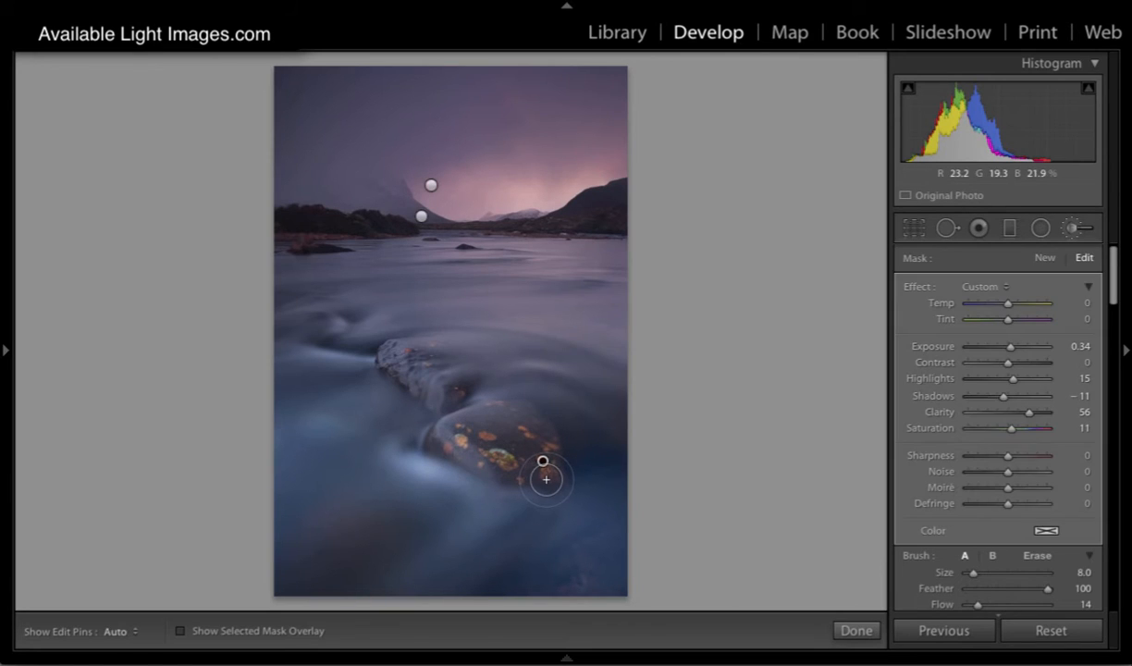
key("o")
key("h")
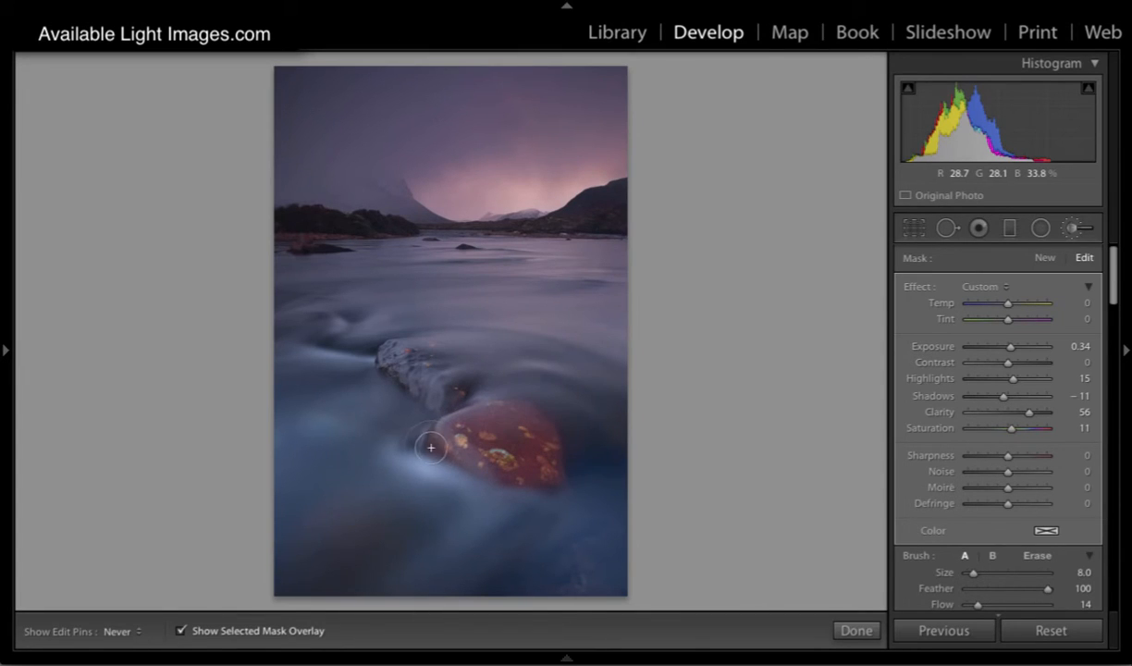
key("o")
key("h")
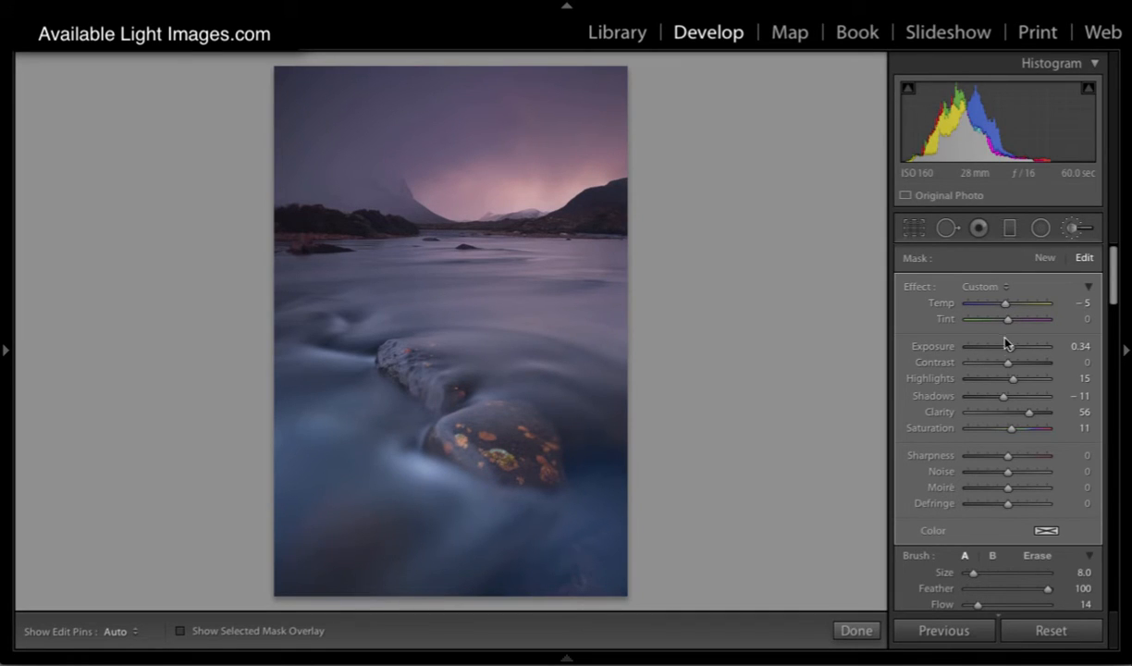
Step: Adjust the front stone's mask to temp -10, exposure -0.42, contrast 44, clarity 83 and saturation 36
left_click_drag(1009, 346, 1013, 349)
left_click_drag(1017, 352, 1005, 351)
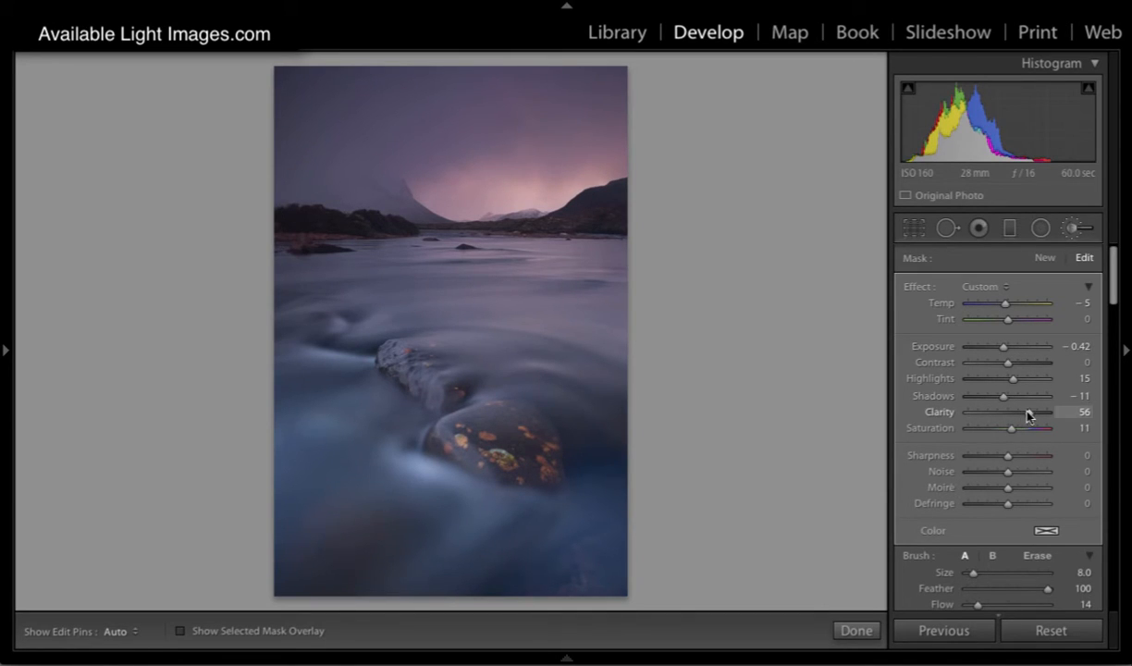
left_click_drag(1029, 412, 1042, 412)
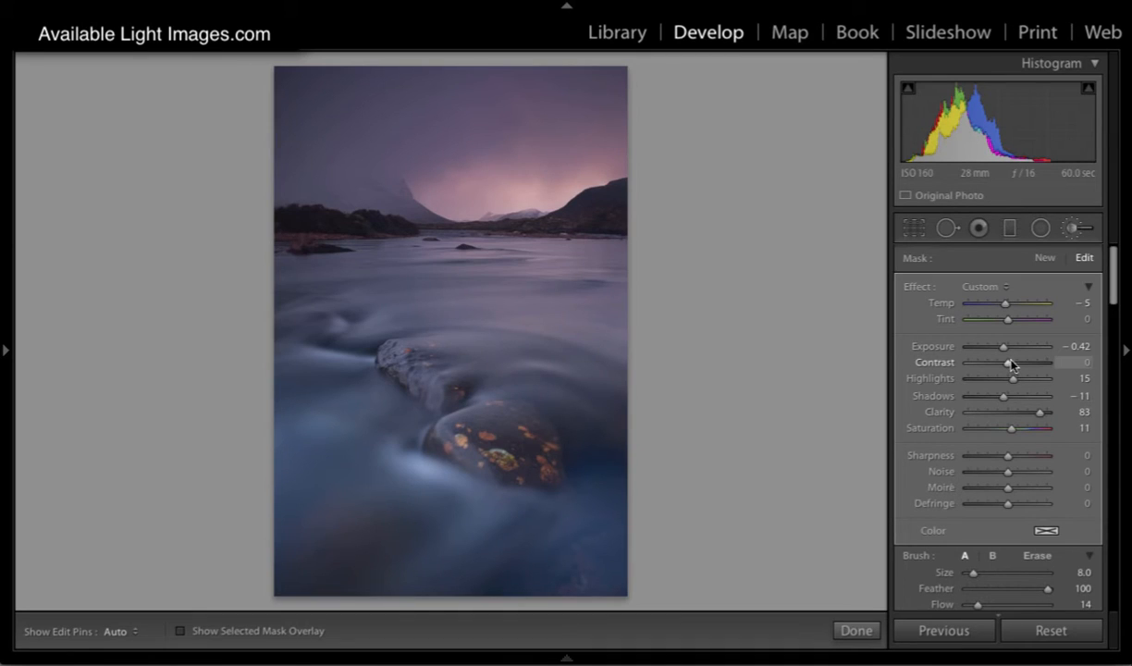
mouse_move(1005, 304)
left_mouse_down()
mouse_move(962, 306)
mouse_move(1003, 315)
left_mouse_up()
left_click_drag(1008, 361, 1024, 363)
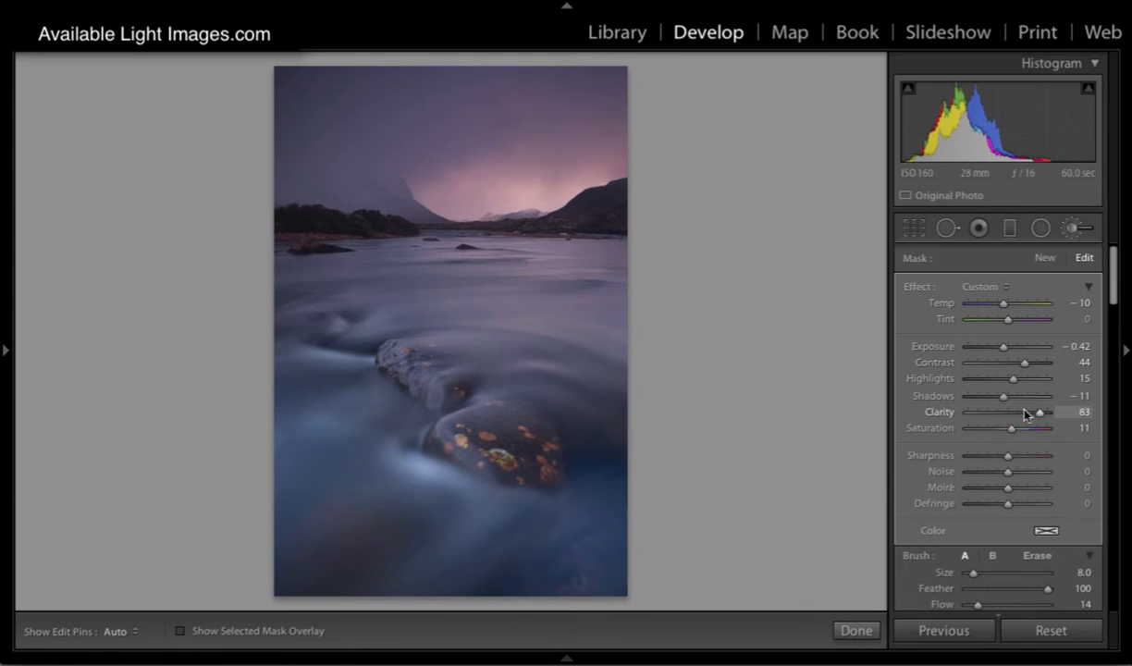
left_click_drag(1010, 430, 1019, 429)
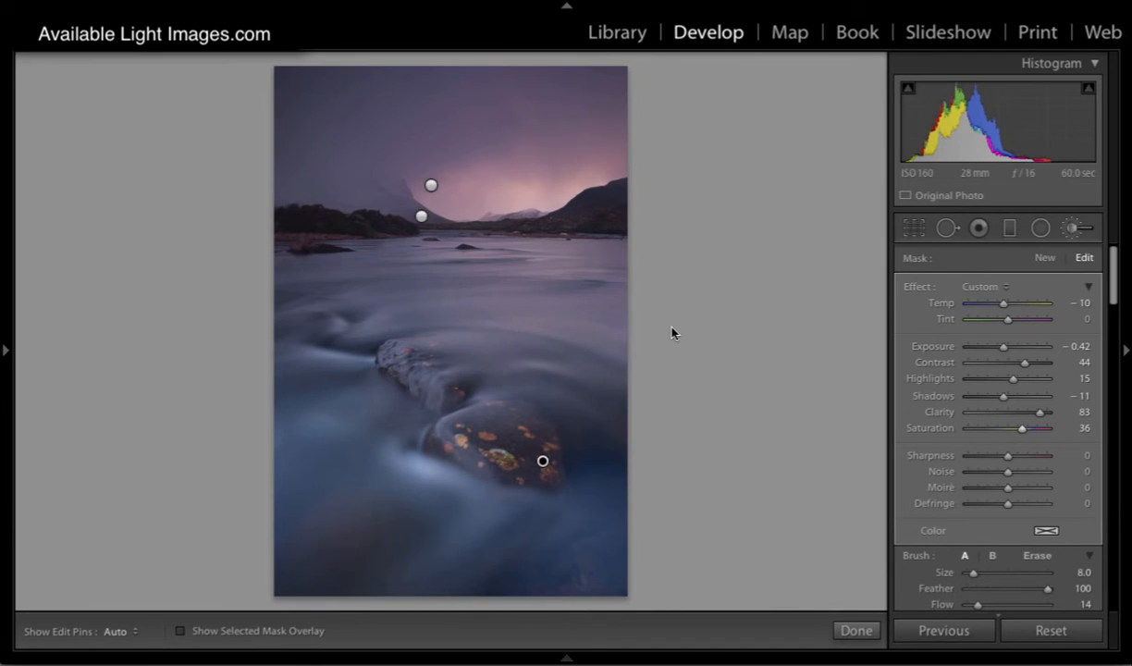
Step: Cool the whole photo to a temperature of 4558 and reduce its overall exposure to +0.50
left_click(1072, 231)
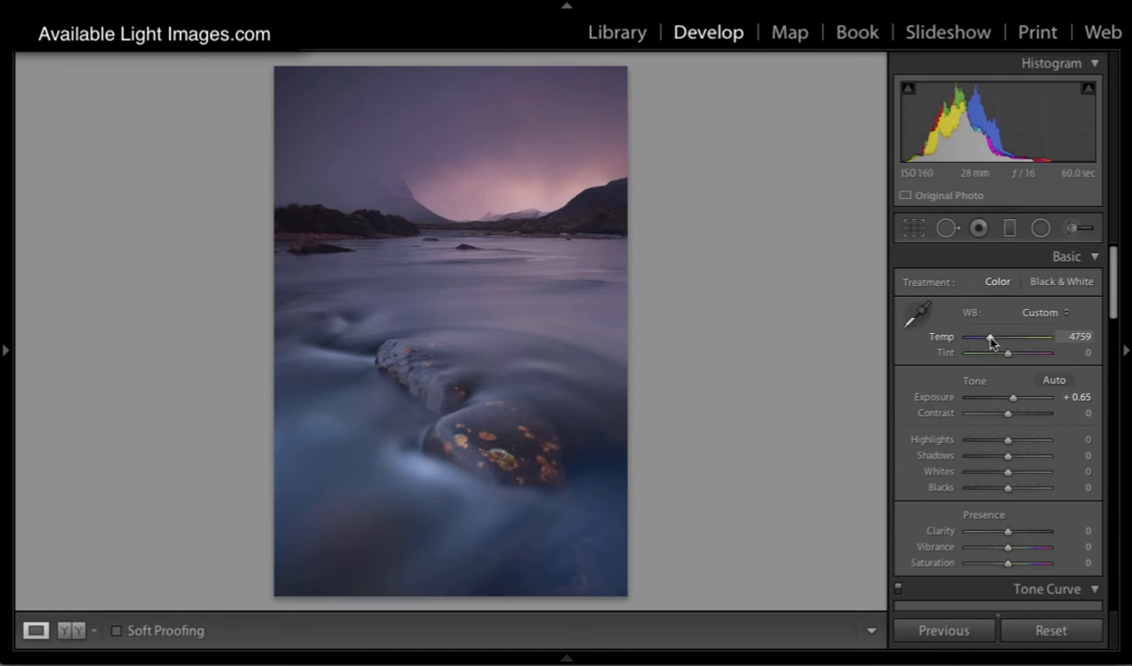
left_click_drag(989, 339, 986, 339)
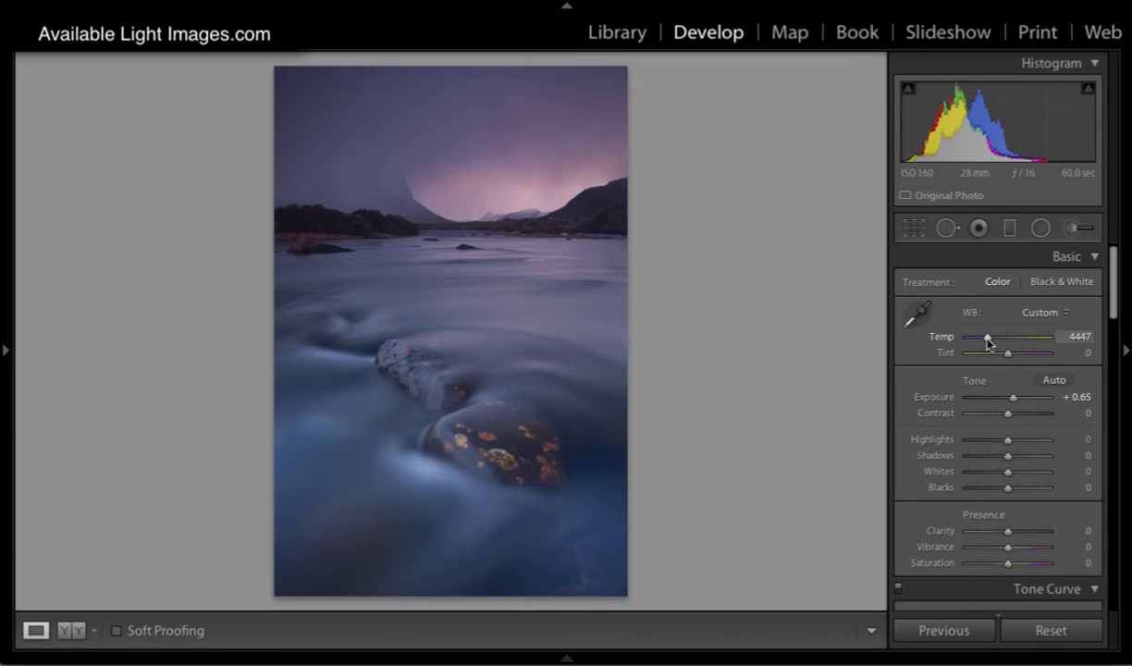
left_click_drag(986, 341, 988, 342)
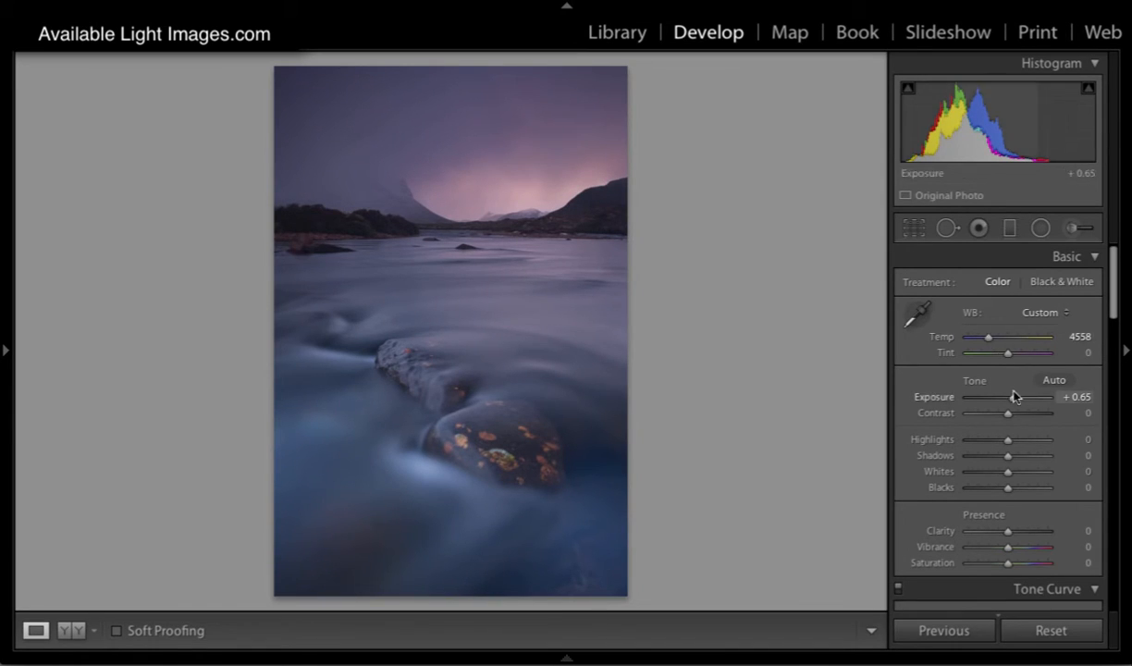
left_click_drag(1013, 397, 1010, 400)
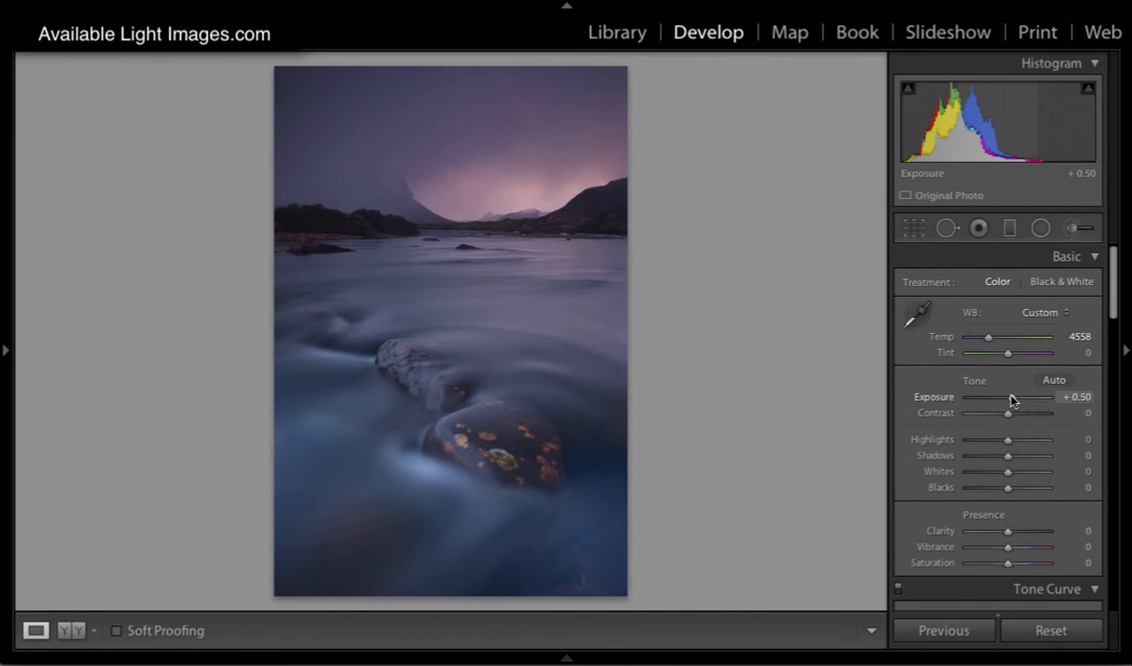
Step: Reselect the front stone's brush mask, check its overlay and set its exposure to 0.94
left_click(1072, 228)
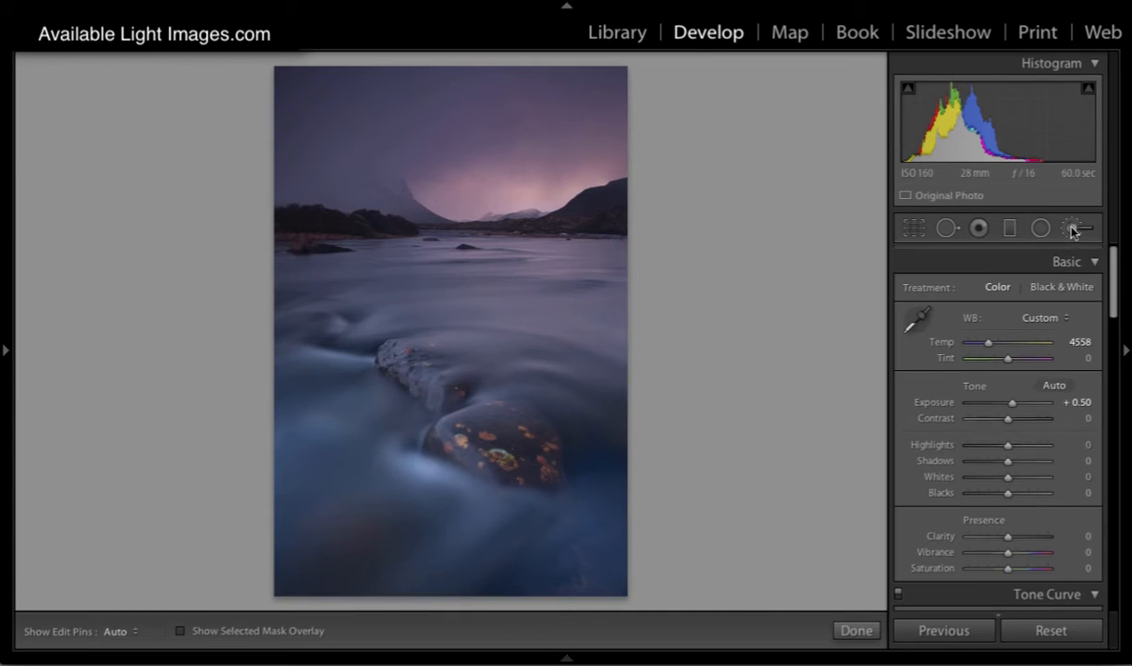
left_click(542, 460)
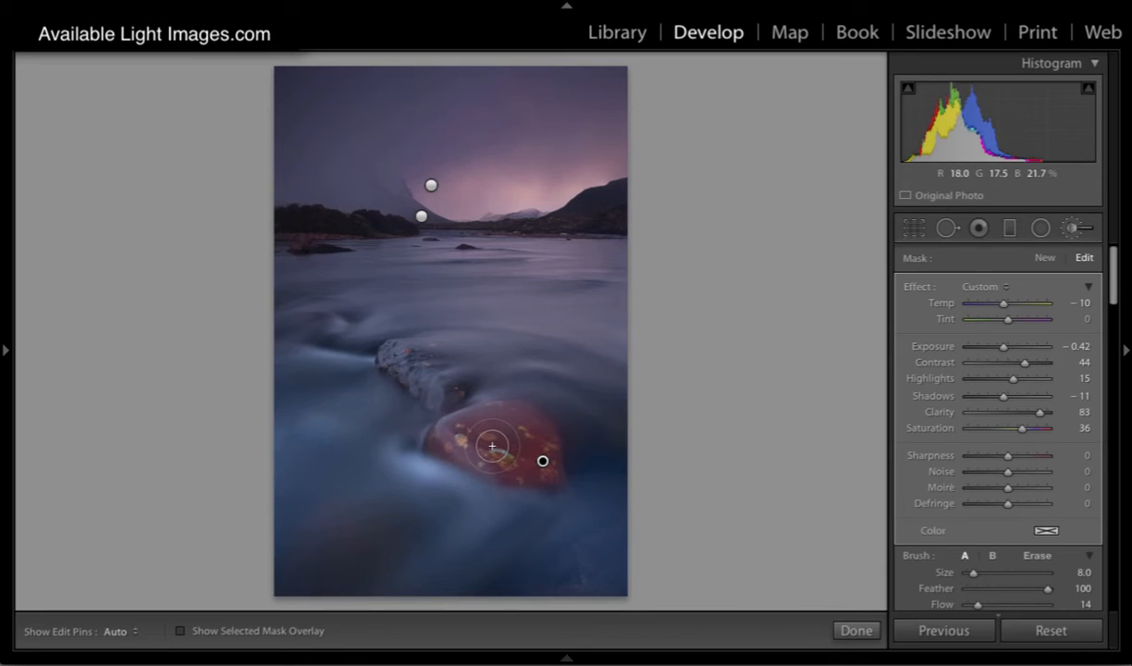
key("o")
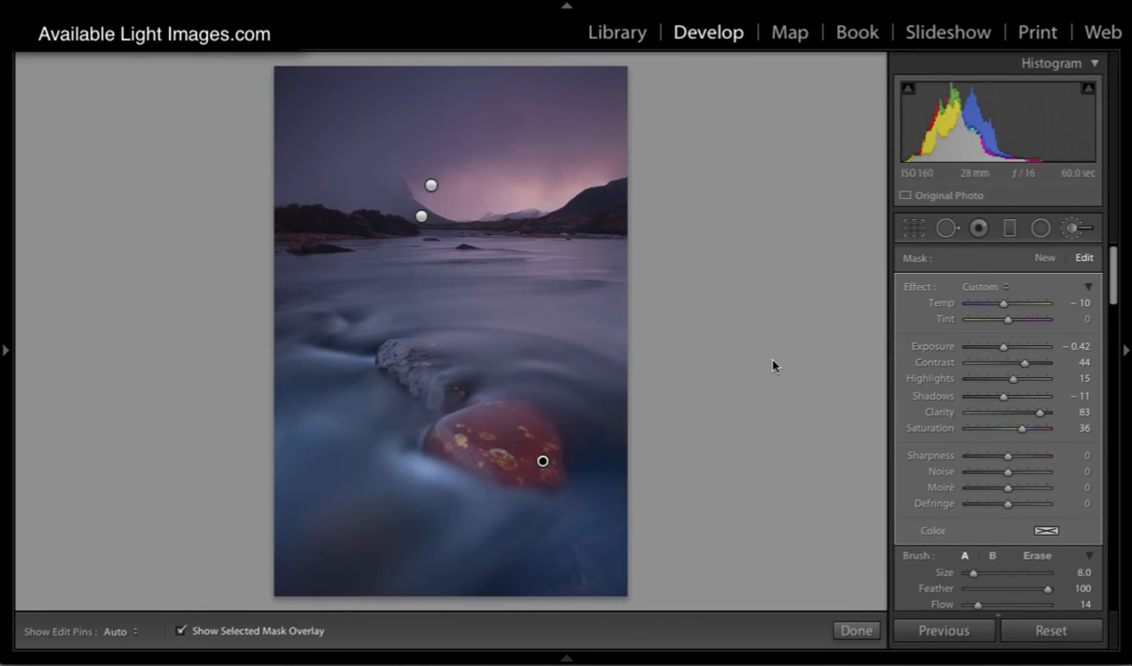
key("o")
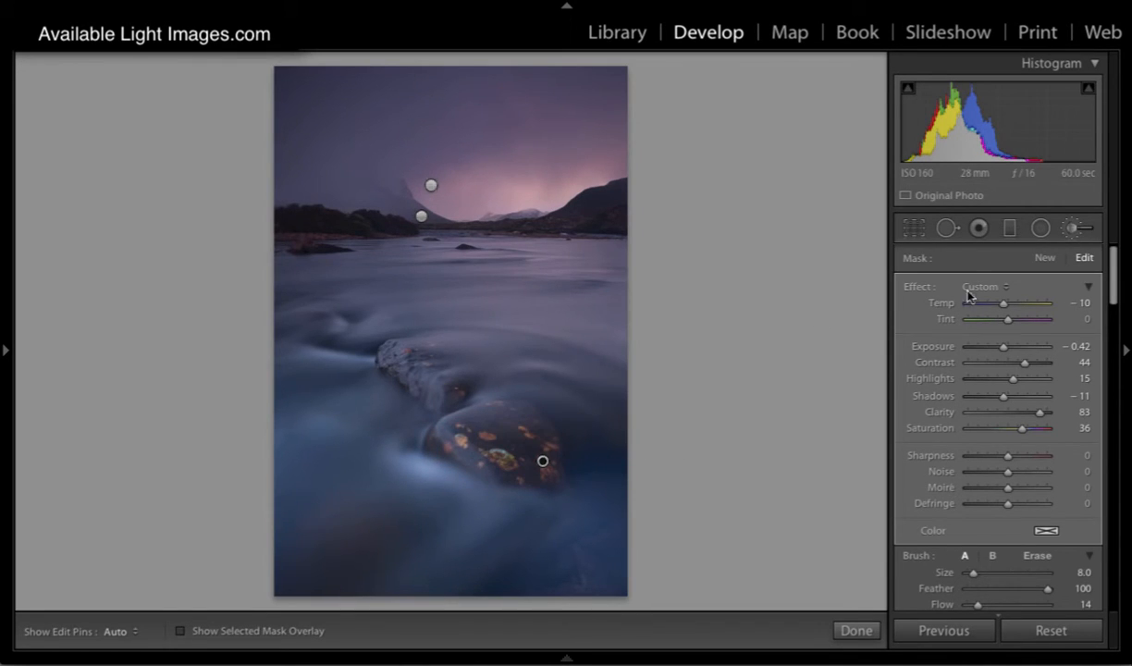
left_click_drag(1003, 347, 1014, 350)
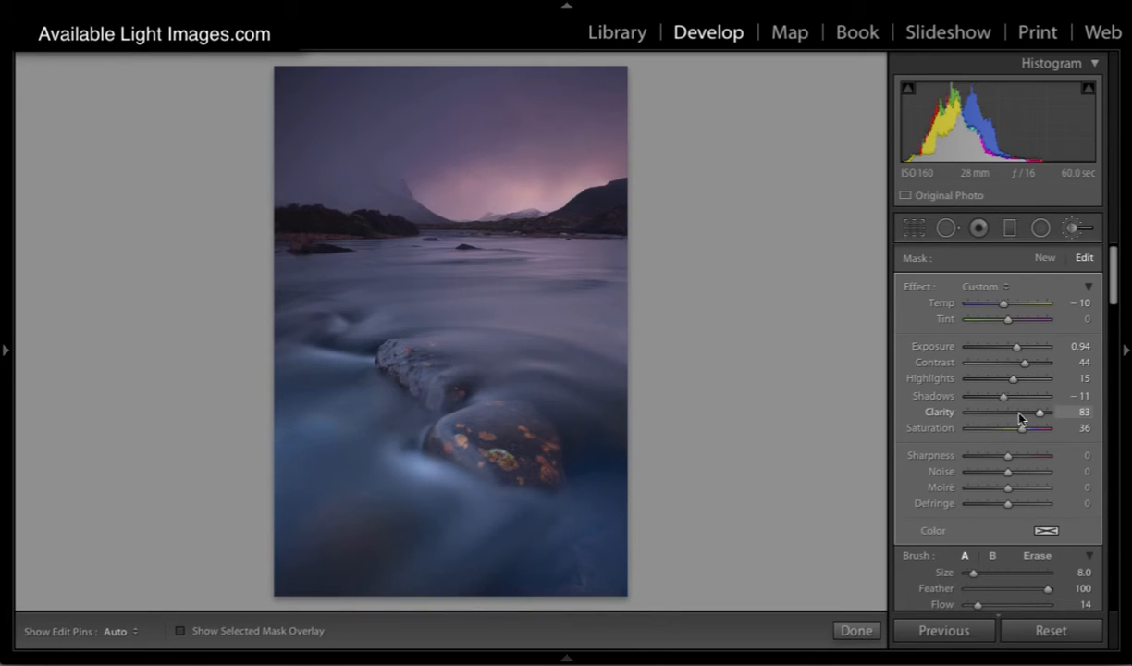
Step: Raise the brush flow to 52 and paint more of the mask over the front stone's upper surface
scroll(1011, 448, "down", 3)
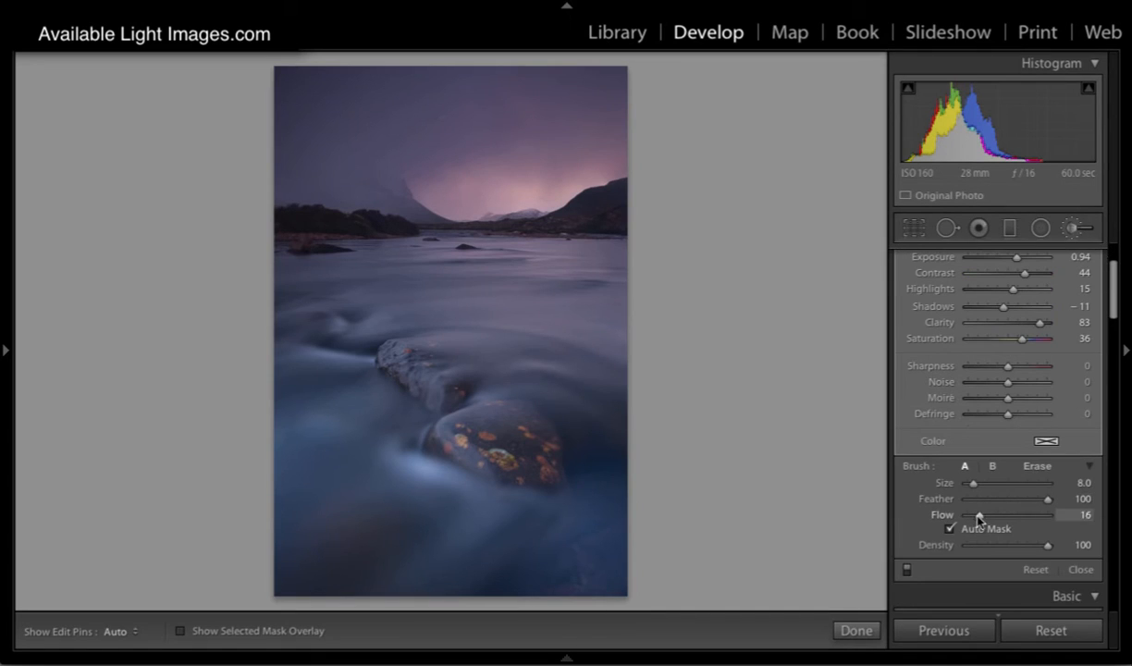
left_click_drag(977, 515, 1008, 515)
key("h")
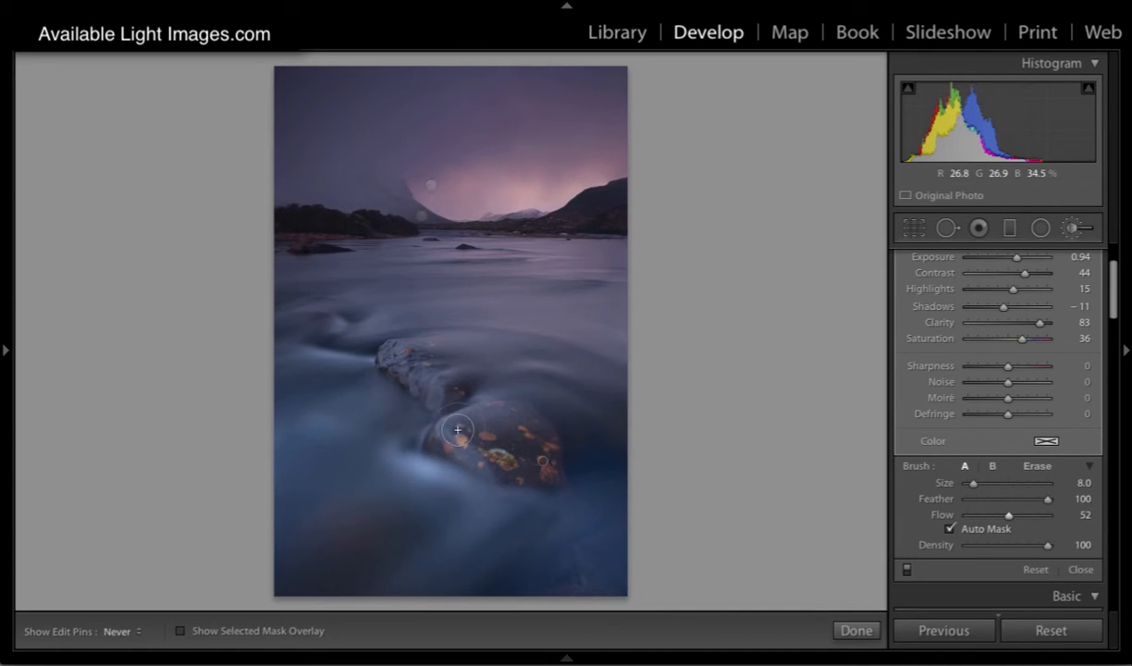
mouse_move(481, 448)
left_mouse_down()
mouse_move(530, 466)
mouse_move(532, 441)
mouse_move(545, 466)
mouse_move(530, 427)
mouse_move(507, 415)
mouse_move(435, 438)
mouse_move(435, 452)
mouse_move(529, 469)
mouse_move(534, 461)
mouse_move(483, 444)
mouse_move(516, 430)
mouse_move(527, 443)
mouse_move(517, 421)
mouse_move(552, 442)
mouse_move(552, 473)
mouse_move(441, 439)
mouse_move(501, 421)
left_mouse_up()
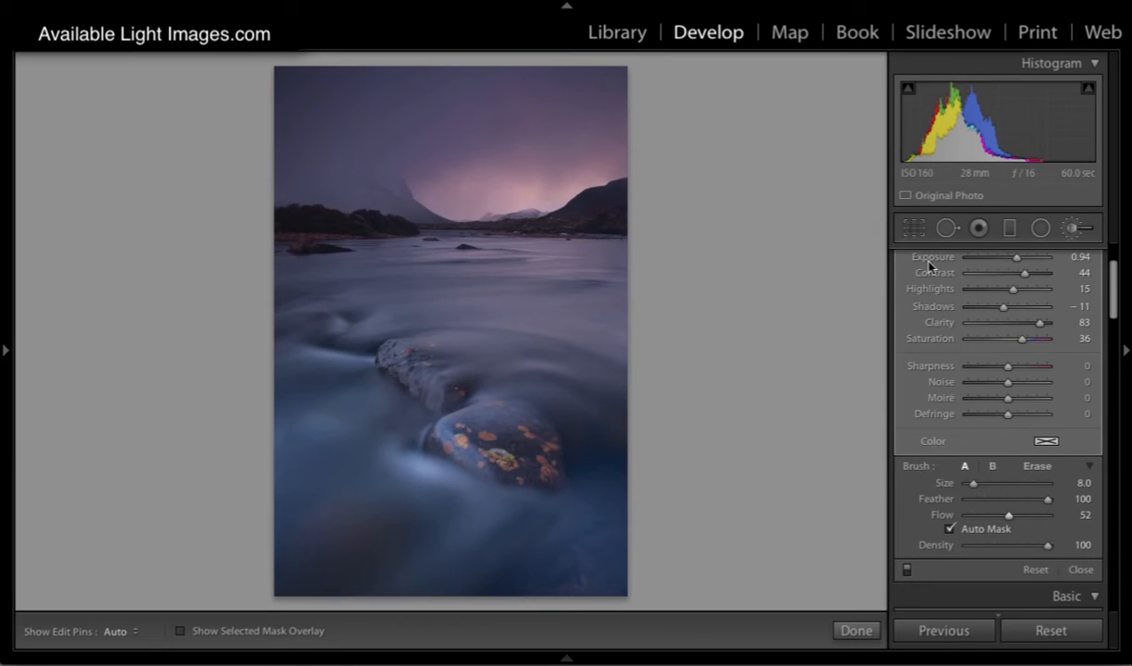
Step: Warm the front stone's brush mask to temp 13 and the sky's brush mask to temp 27
scroll(991, 326, "up", 2)
scroll(991, 326, "up", 3)
left_click_drag(1003, 302, 1013, 309)
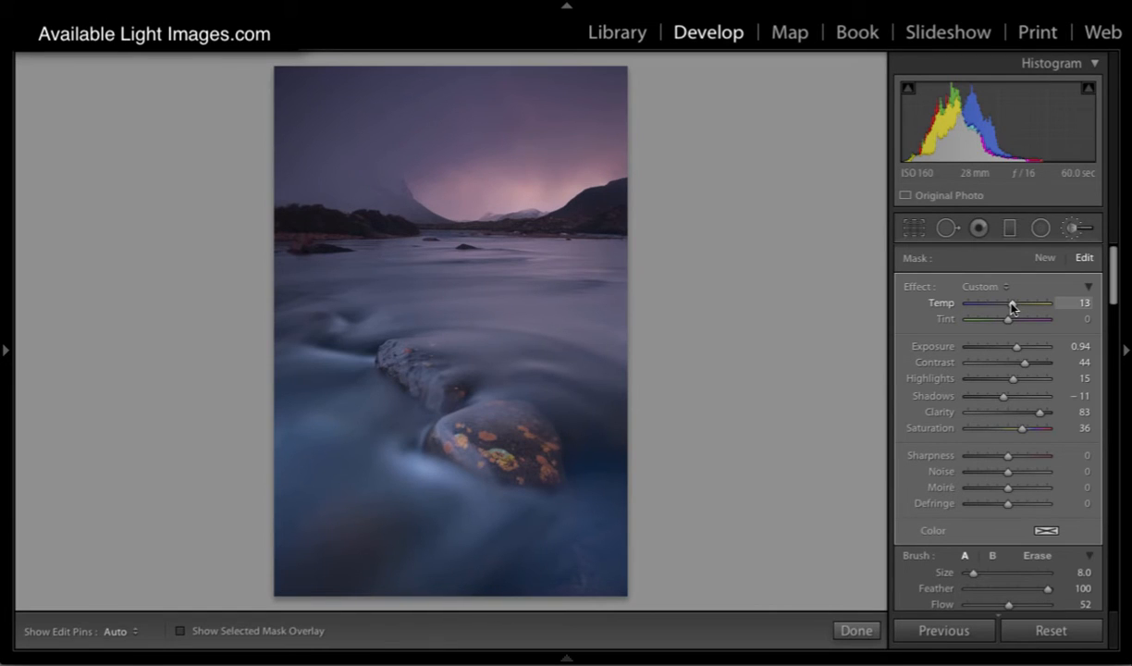
left_click(431, 185)
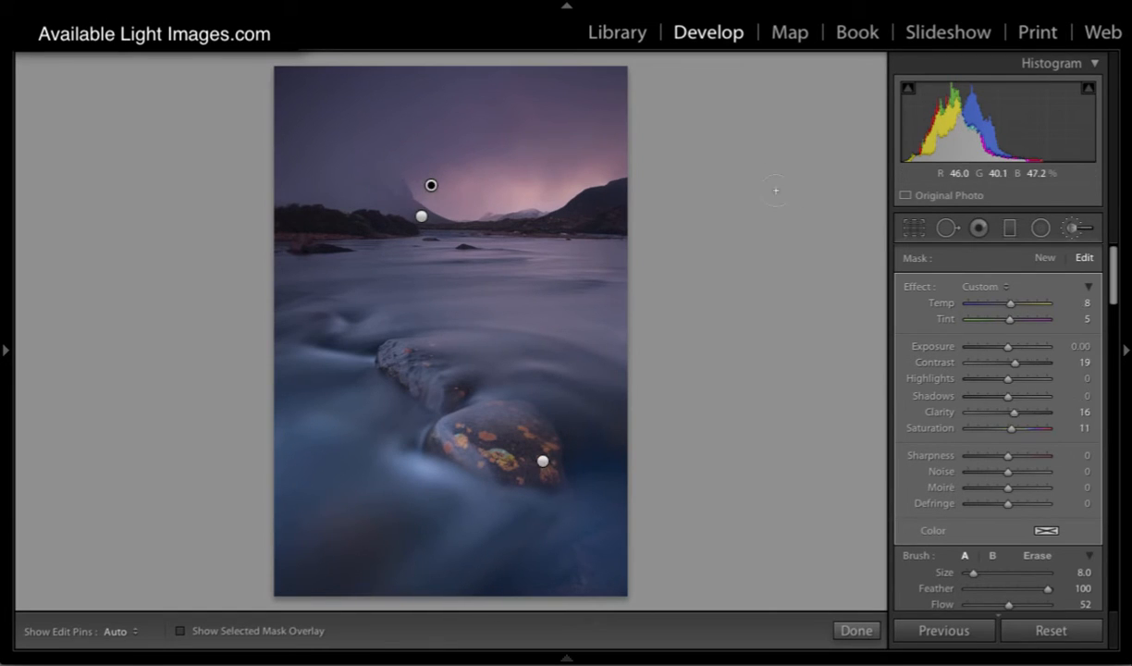
left_click_drag(1010, 303, 1020, 308)
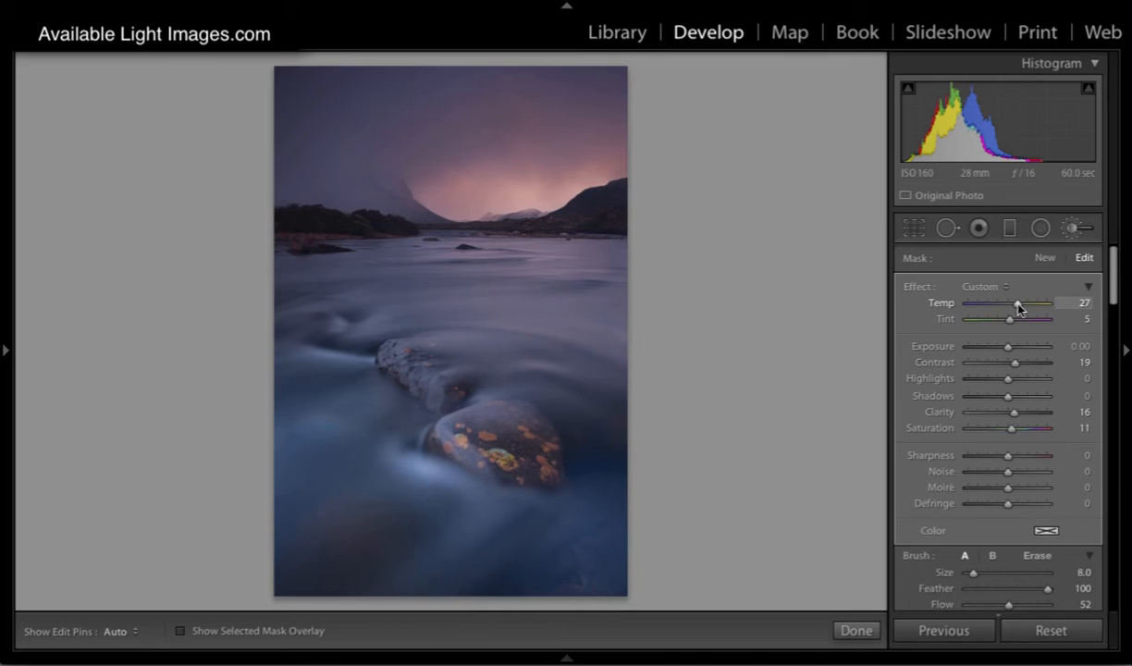
Step: Adjust the mask pinned at the foot of the misty mountain to contrast 26 and exposure 0.23
left_click(420, 217)
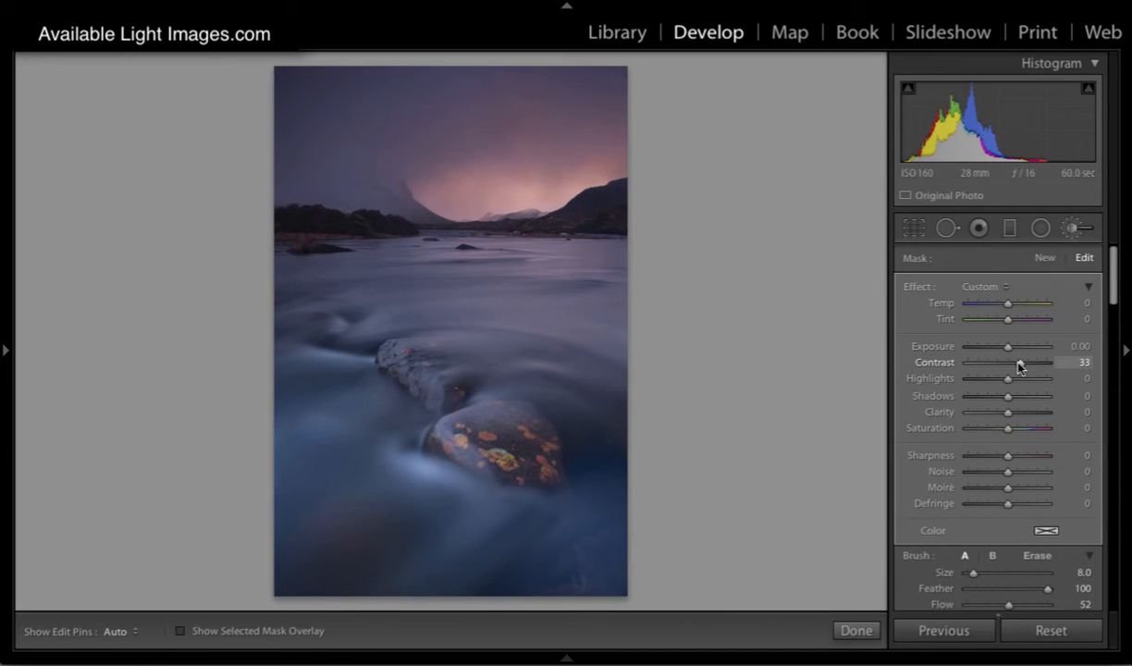
left_click_drag(1017, 361, 1028, 362)
left_click_drag(1013, 349, 1014, 351)
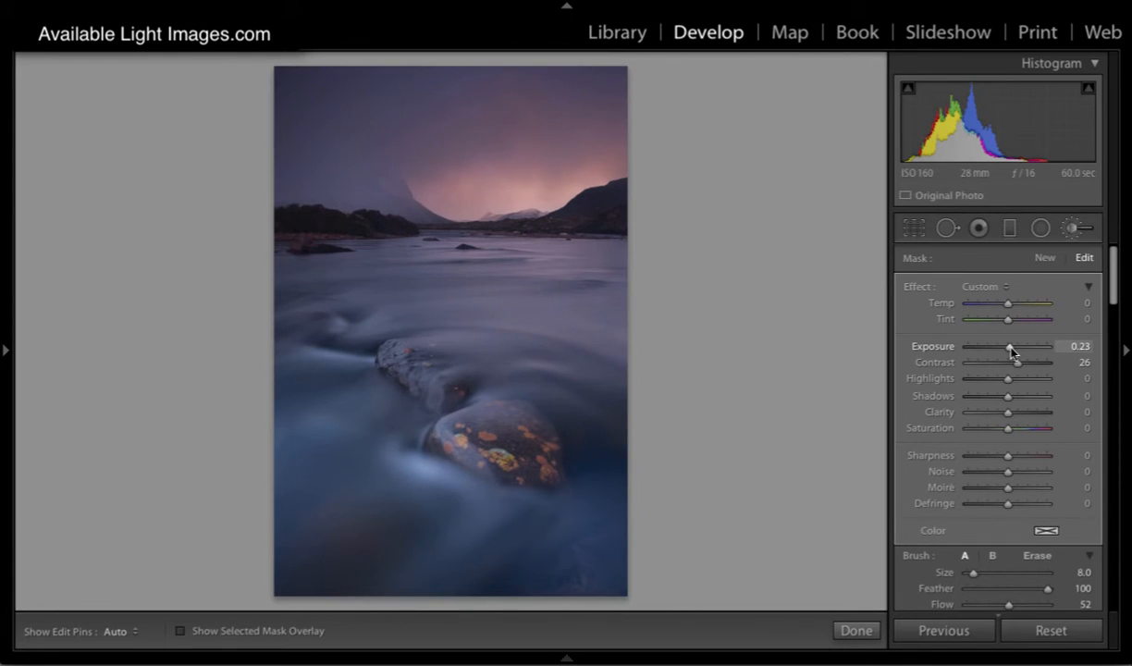
Step: Compare the river photo with and without its brush adjustments, checking the sky glow and the front stone
scroll(967, 466, "down", 2)
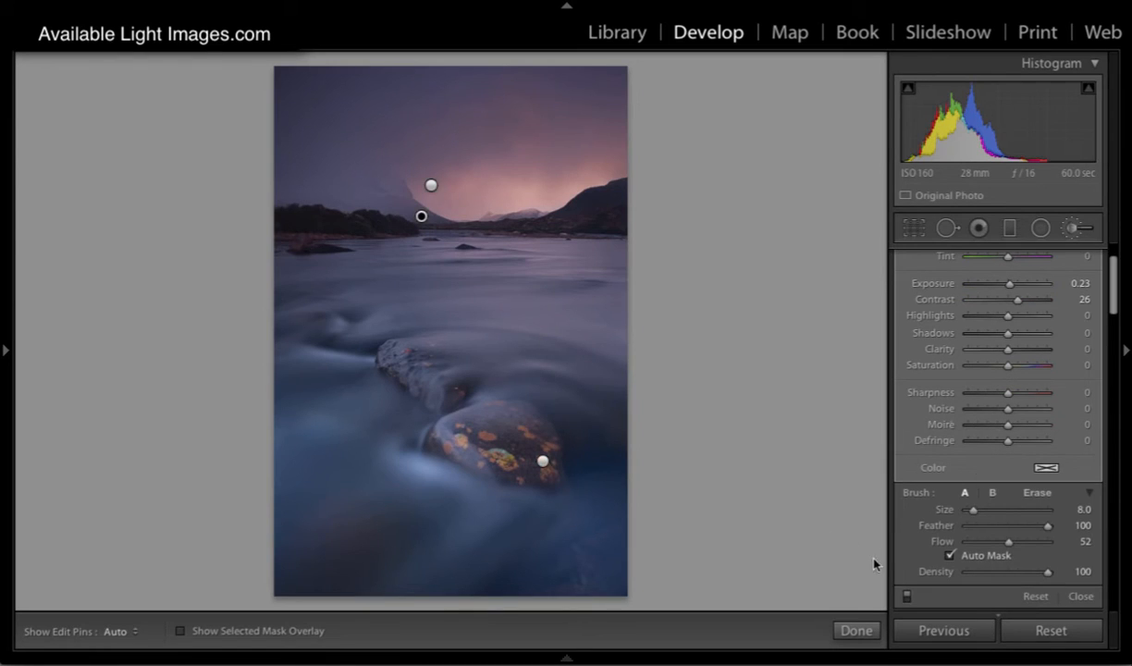
left_click(907, 598)
left_click(907, 597)
left_click(907, 597)
left_click(907, 597)
left_click(907, 597)
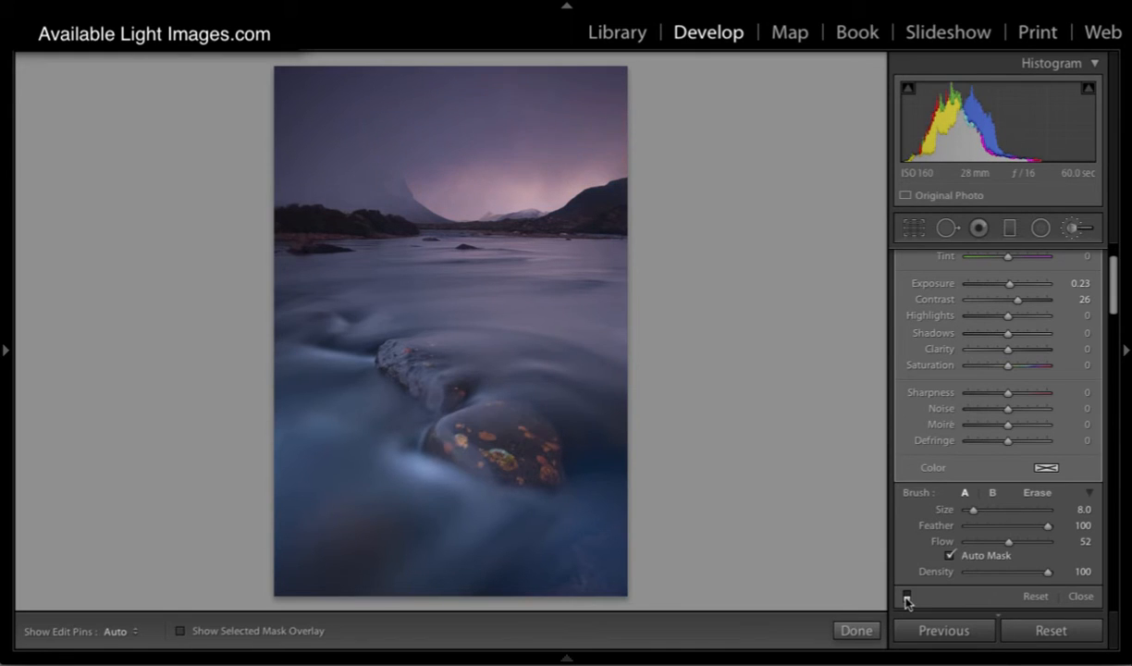
left_click(907, 597)
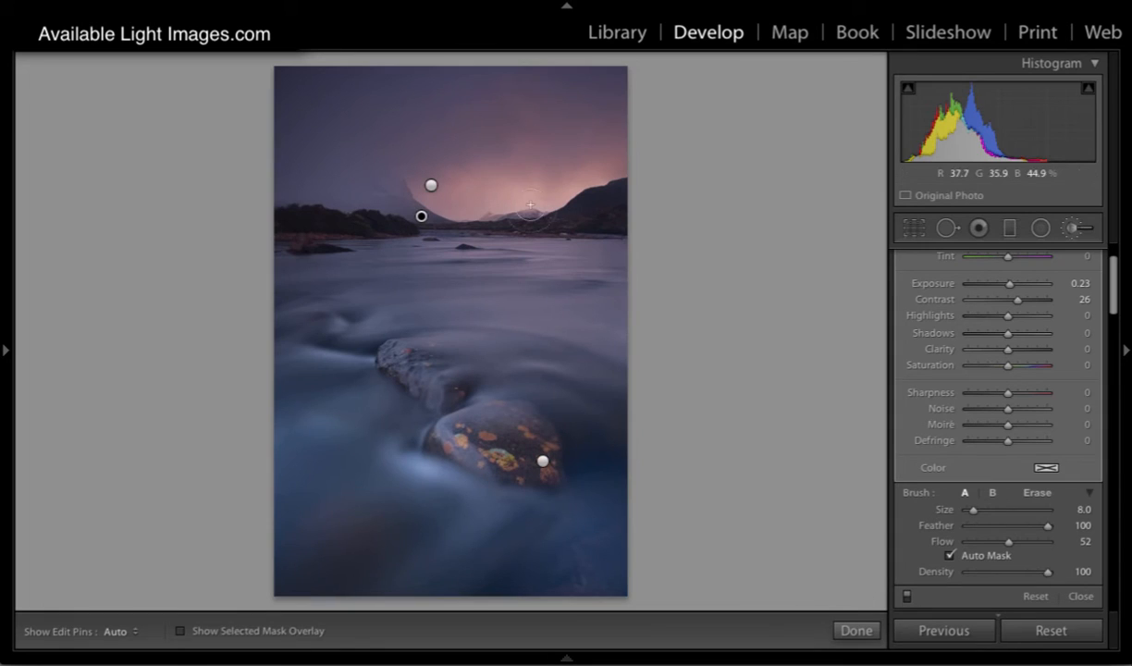
left_click(907, 597)
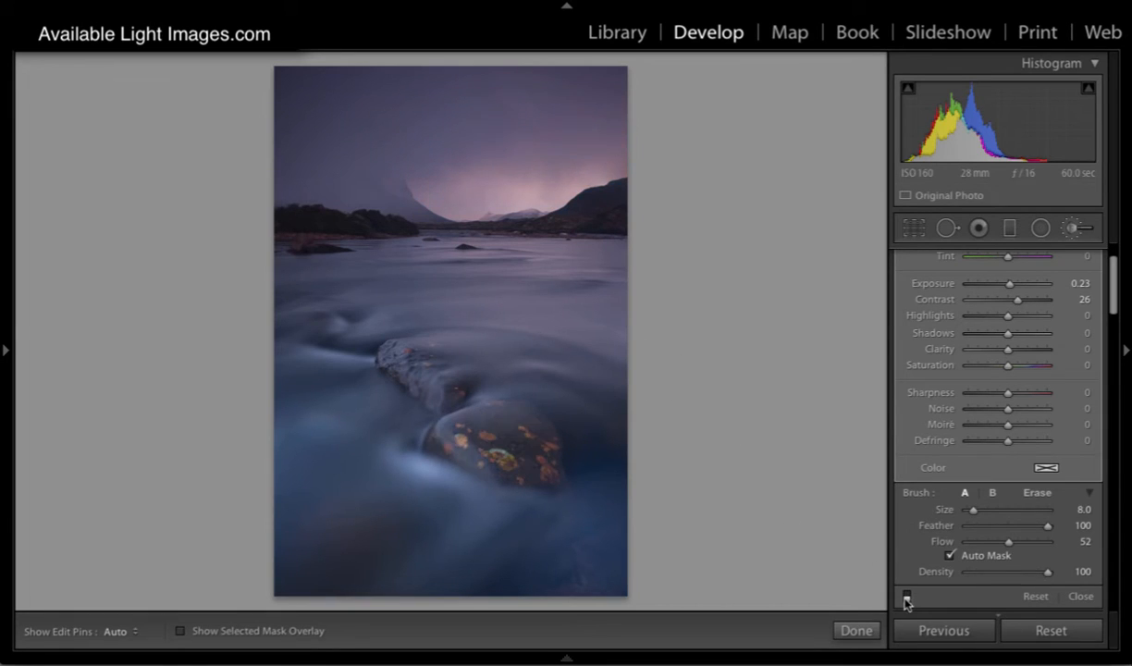
left_click(907, 597)
left_click(907, 597)
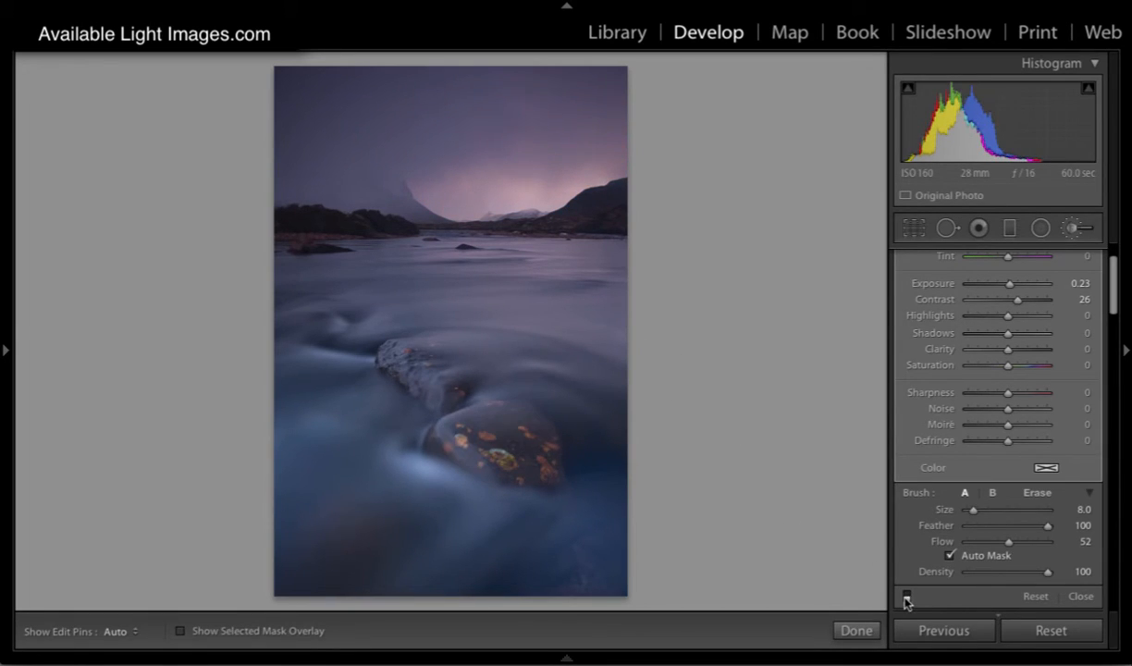
left_click(907, 597)
left_click(907, 597)
left_click(907, 598)
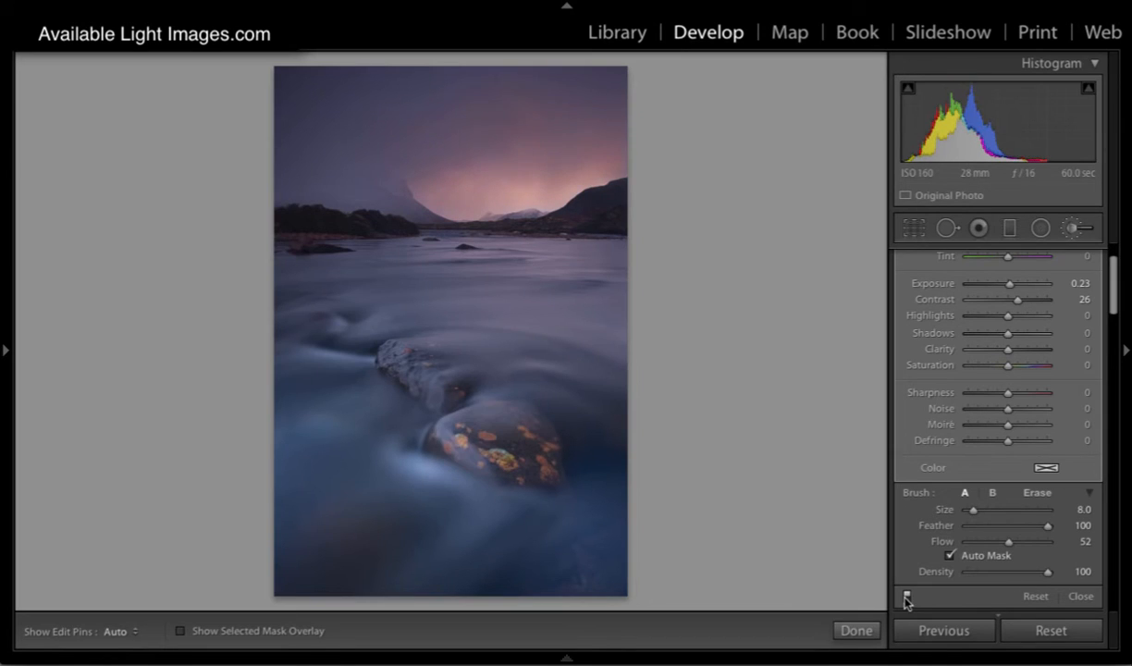
left_click(907, 597)
left_click(907, 597)
left_click(907, 597)
left_click(907, 597)
left_click(907, 597)
left_click(907, 597)
Step: Return to the photo library and review the two icy river shots, the purple river photo and the snowy lake at full size
left_click(859, 1)
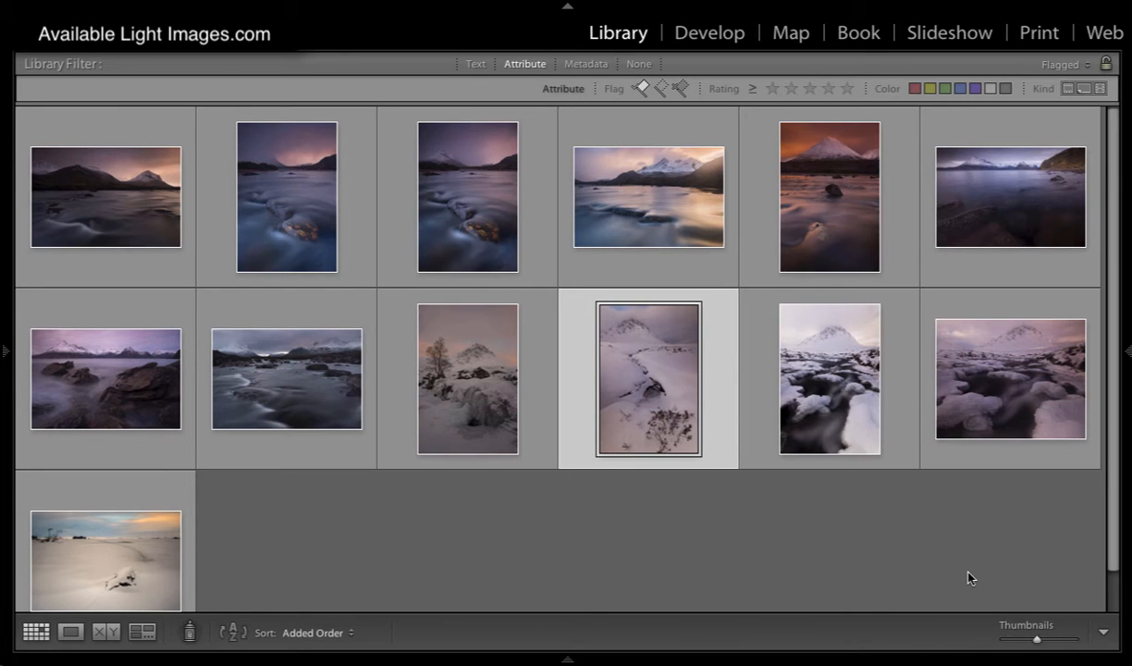
double_click(844, 395)
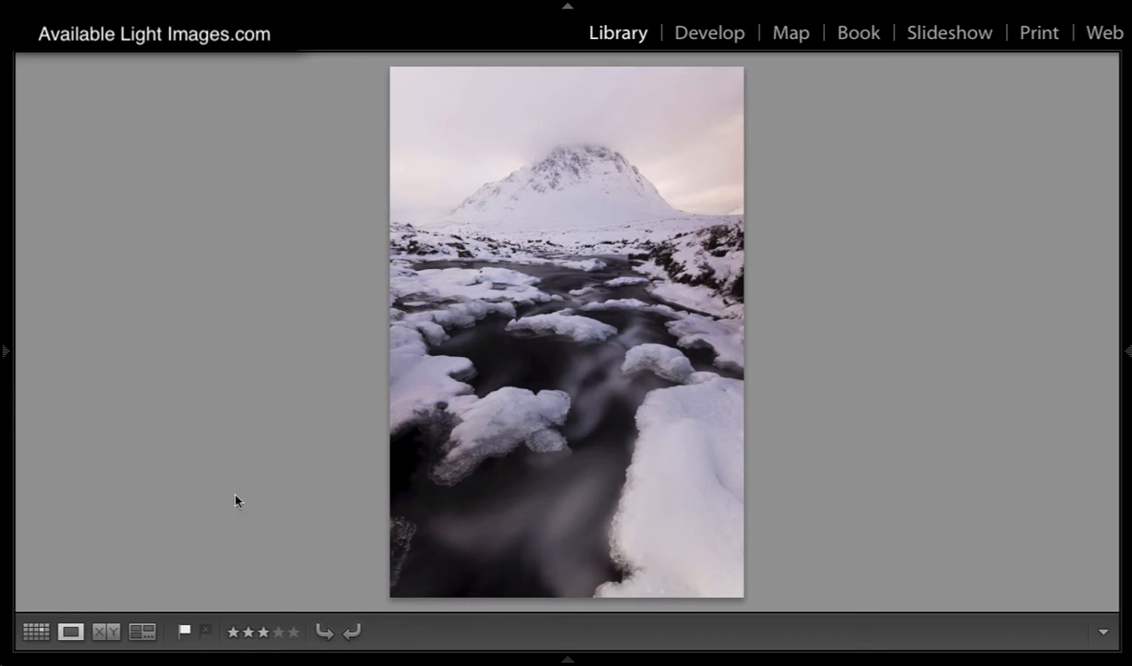
left_click(37, 634)
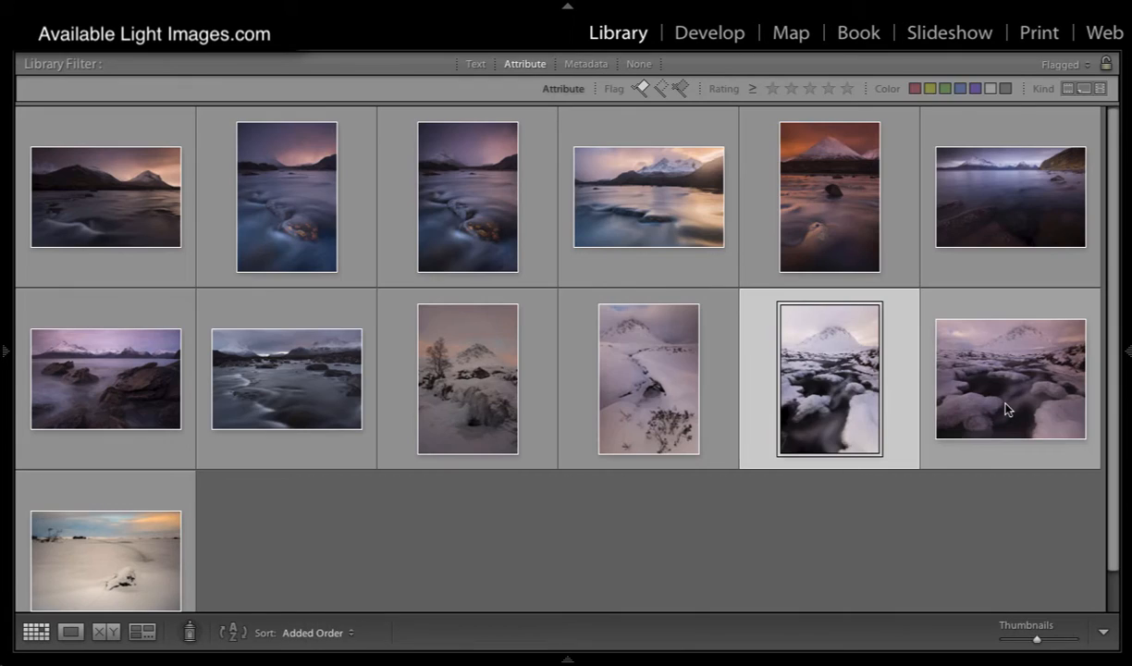
double_click(857, 387)
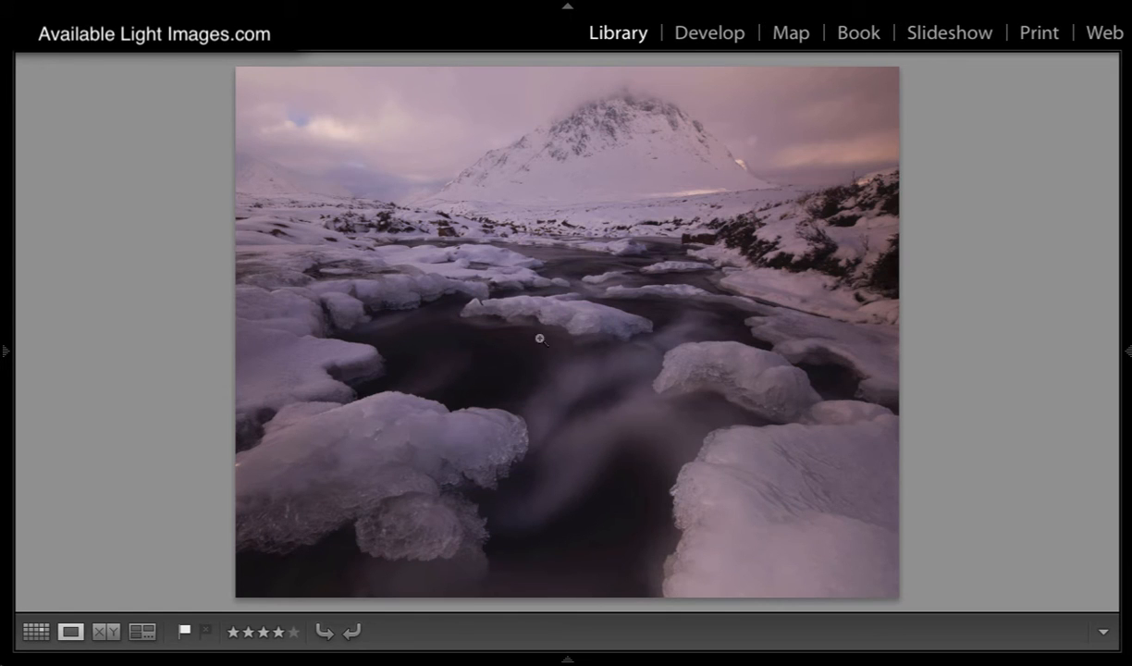
left_click(28, 634)
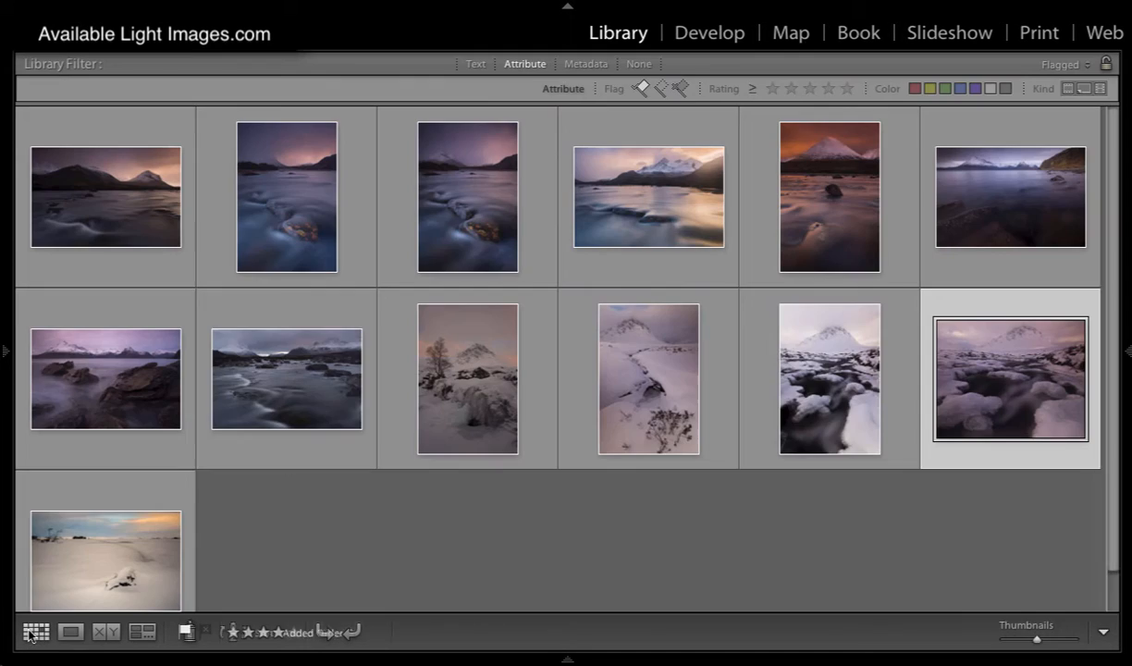
left_click(288, 185)
double_click(288, 185)
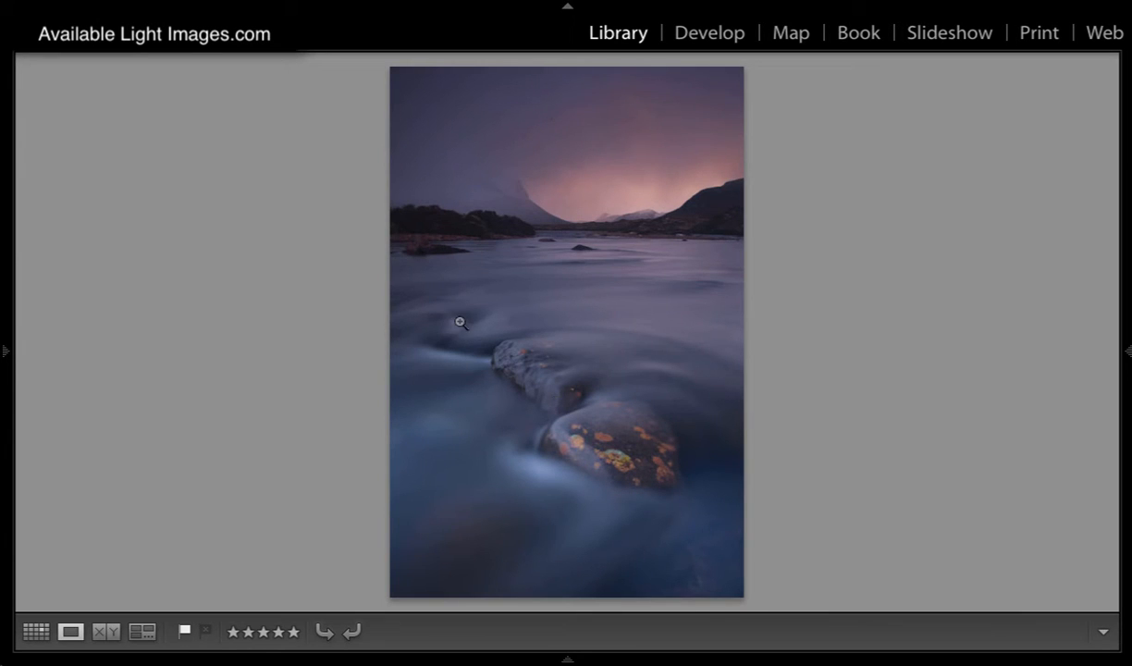
left_click(35, 632)
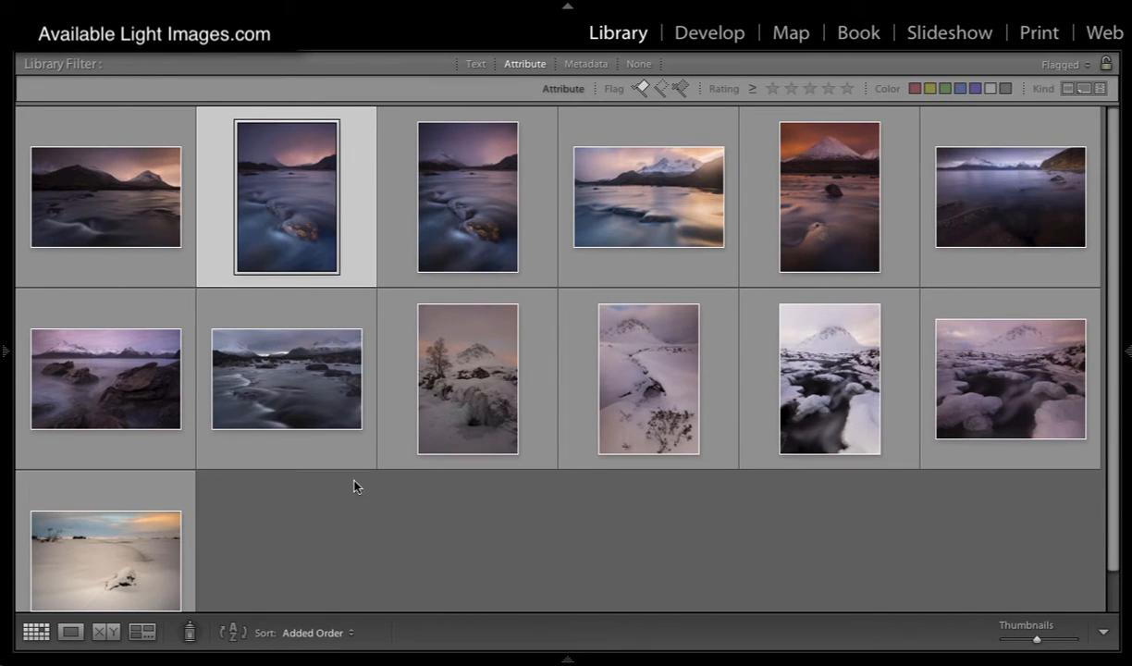
double_click(130, 537)
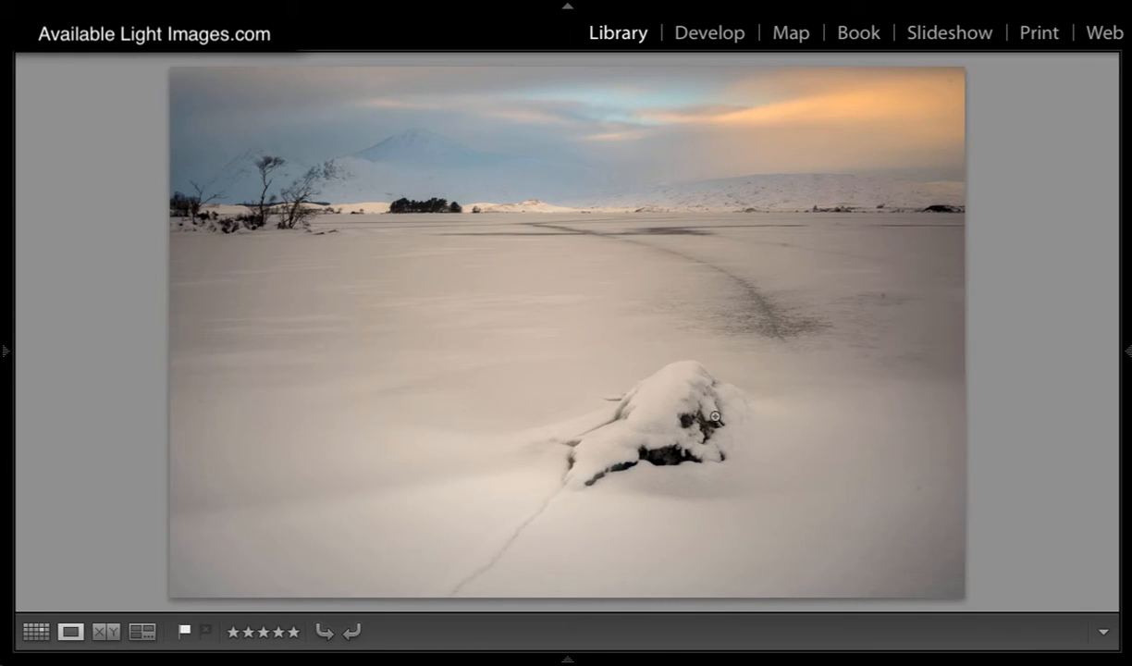
left_click(35, 632)
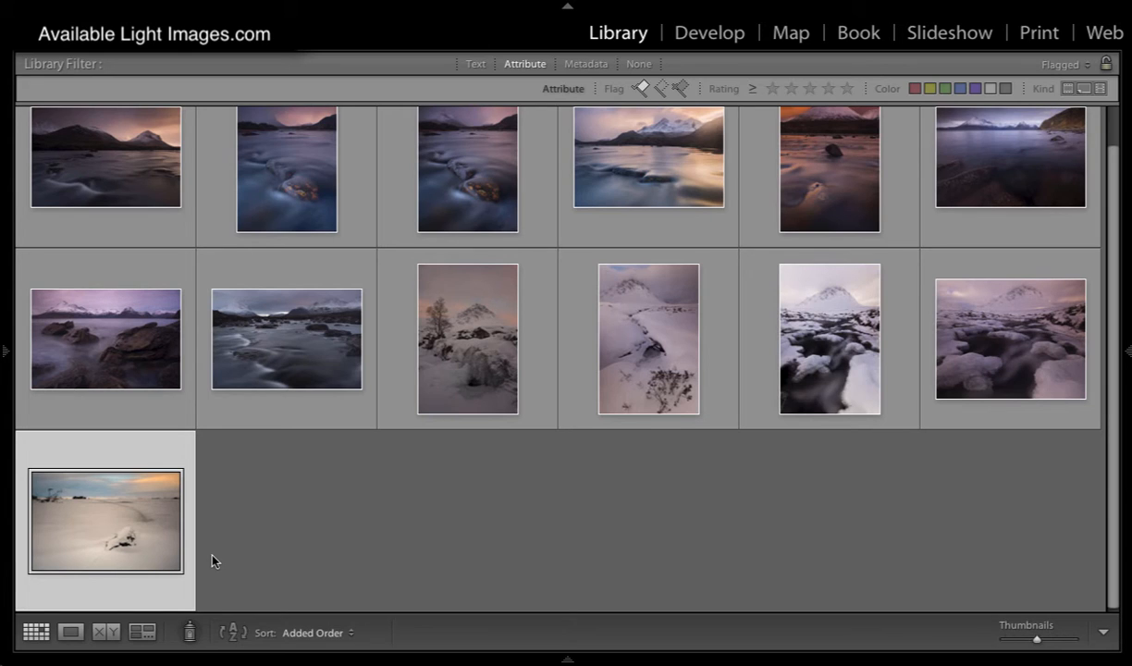
Step: Open the dark loch photo with snowy peaks and a brown hillside for developing, and activate the Adjustment Brush
double_click(952, 148)
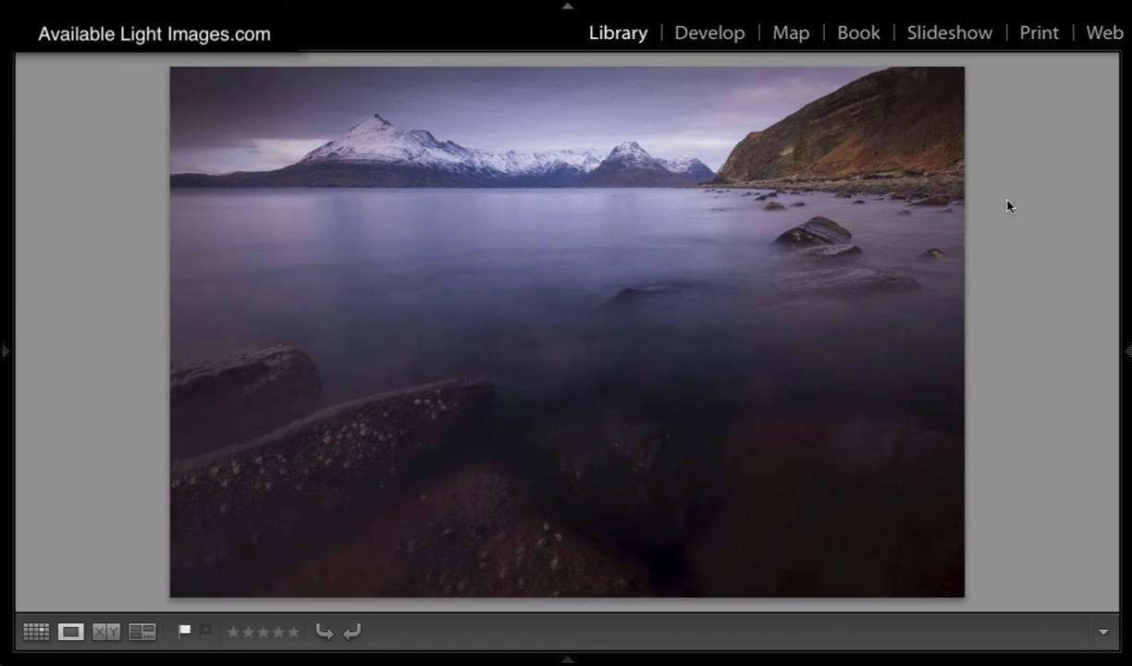
left_click(710, 35)
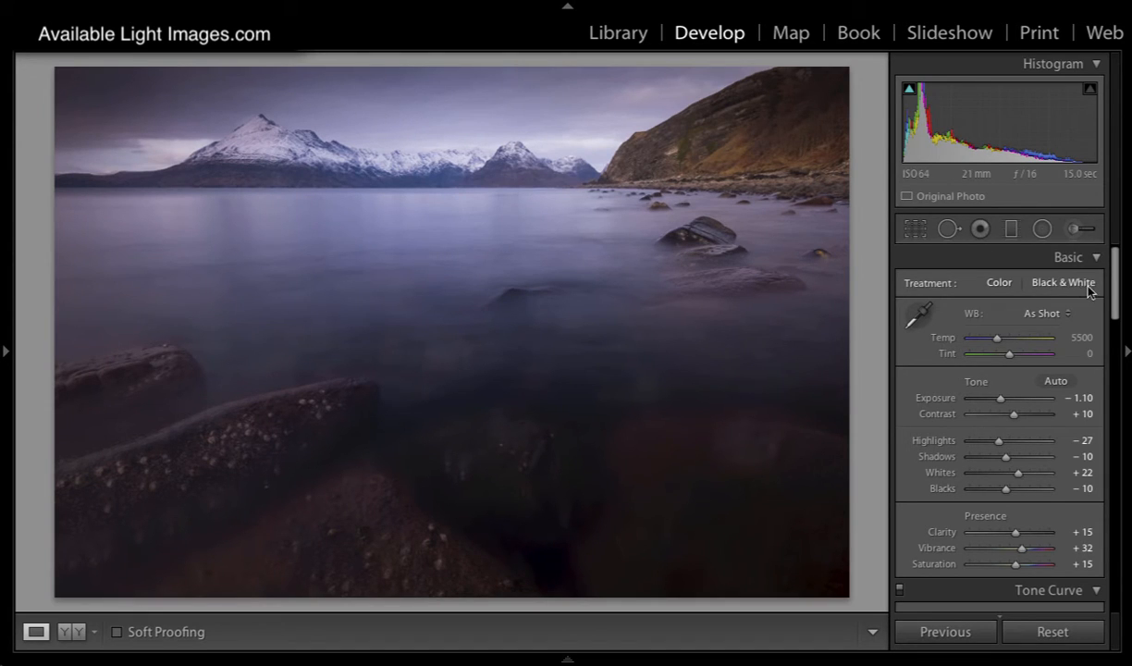
left_click(1072, 228)
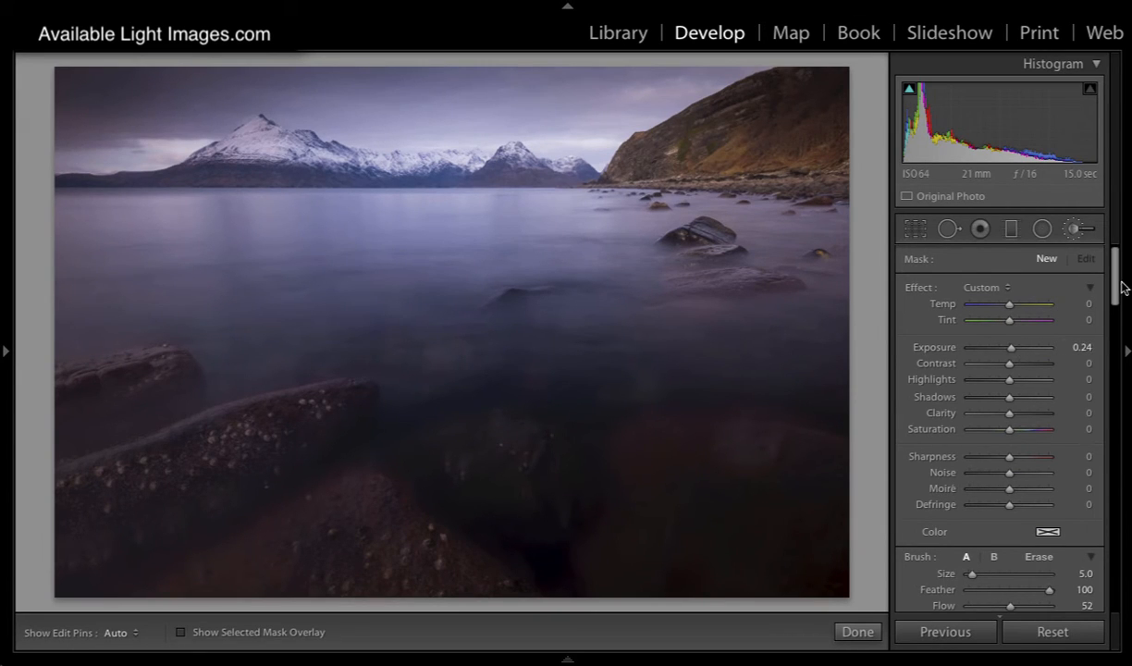
Step: Set up the new adjustment brush with flow 72, clarity 20 and size 3
left_click_drag(1114, 285, 1115, 310)
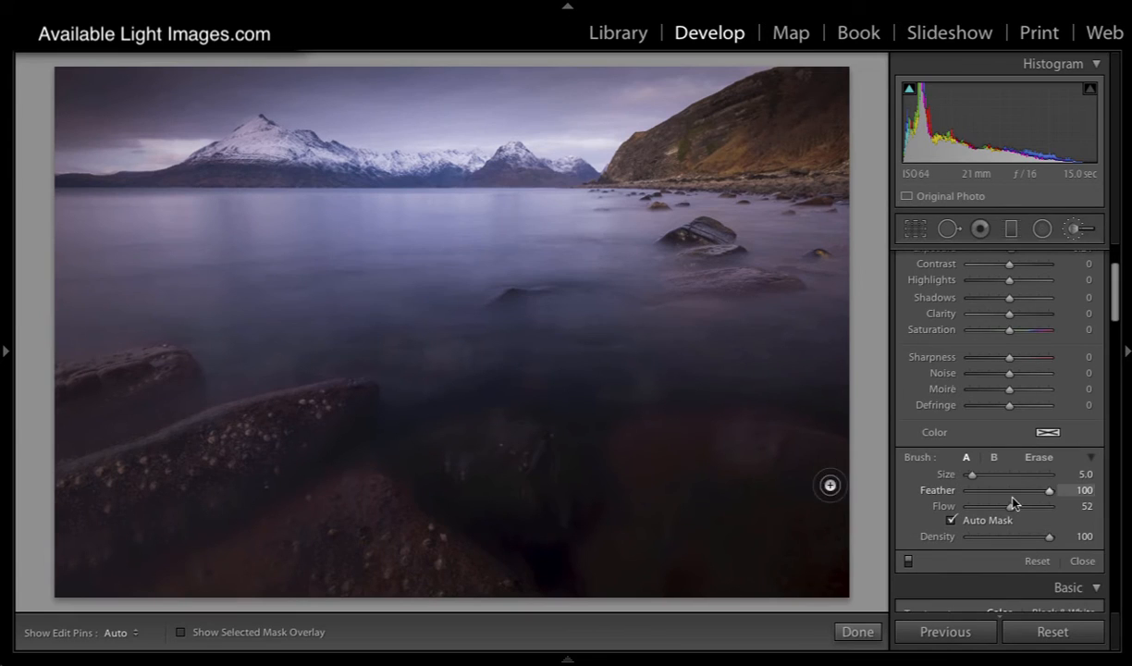
left_click_drag(1010, 506, 1024, 510)
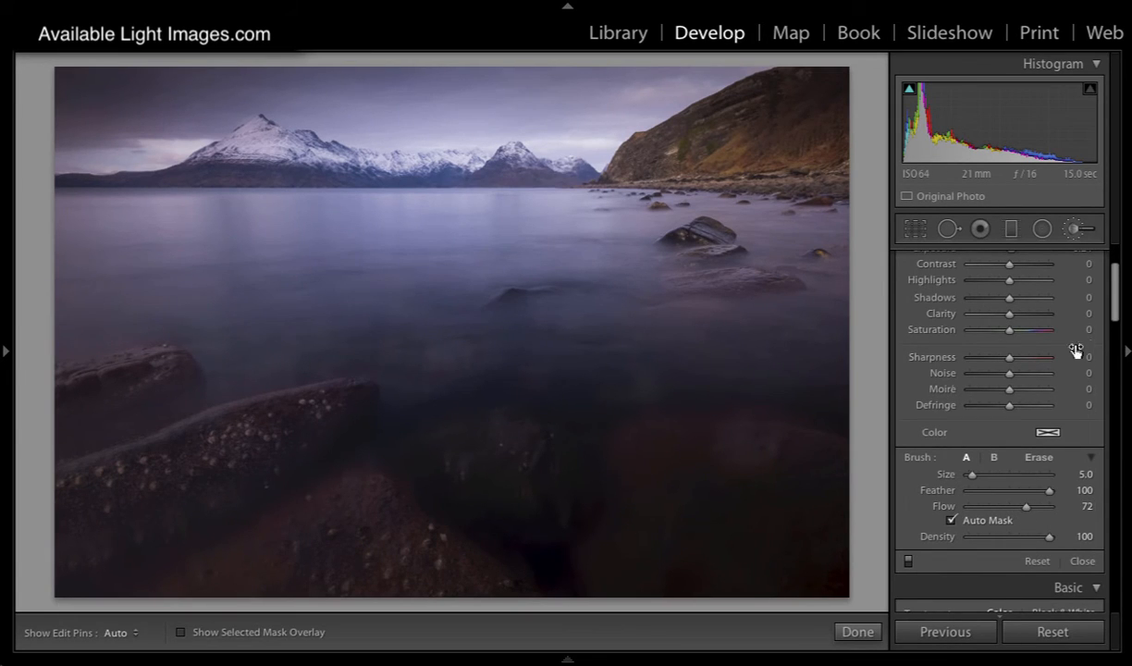
left_click_drag(1008, 316, 1017, 316)
key("bracketright")
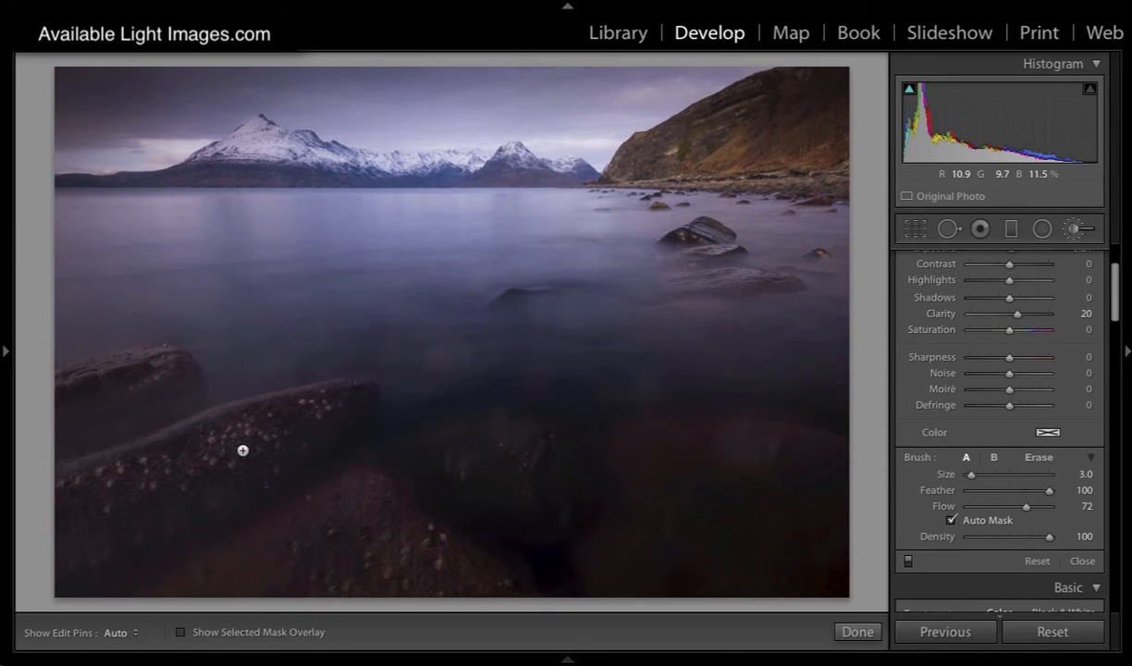
key("bracketleft")
Step: Toggle the edit pins and paint the brush mask over the upper surfaces of the two foreground rocks
key("h")
key("h")
key("h")
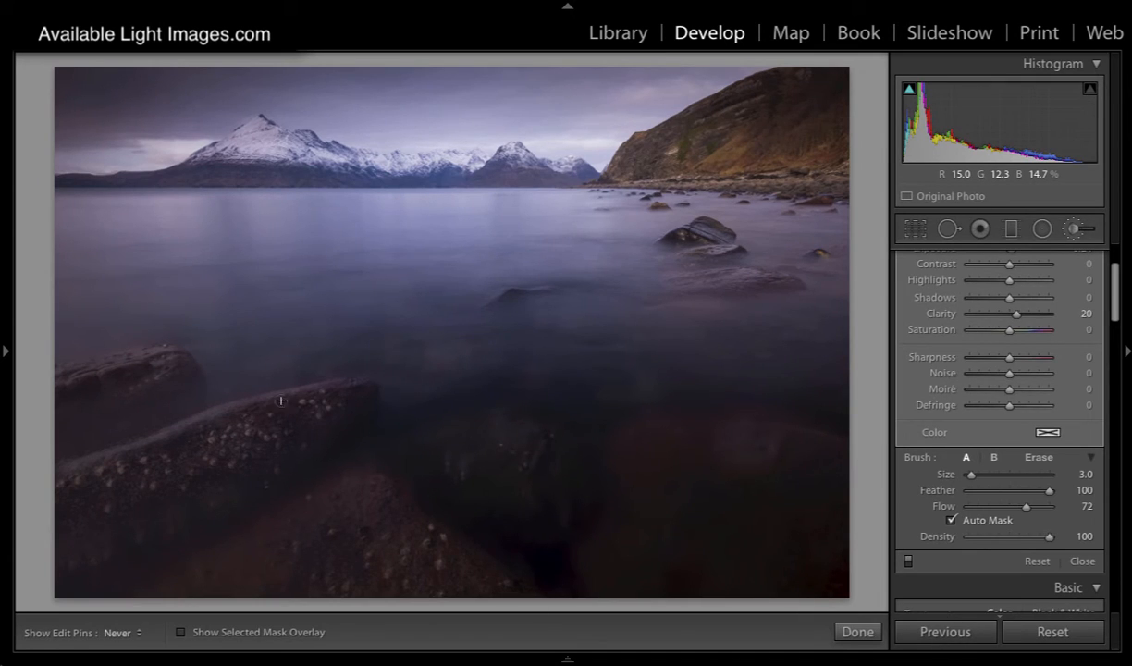
left_click_drag(353, 382, 347, 383)
mouse_move(139, 353)
left_mouse_down()
mouse_move(58, 381)
mouse_move(165, 354)
mouse_move(57, 379)
mouse_move(181, 351)
mouse_move(61, 383)
mouse_move(96, 365)
left_mouse_up()
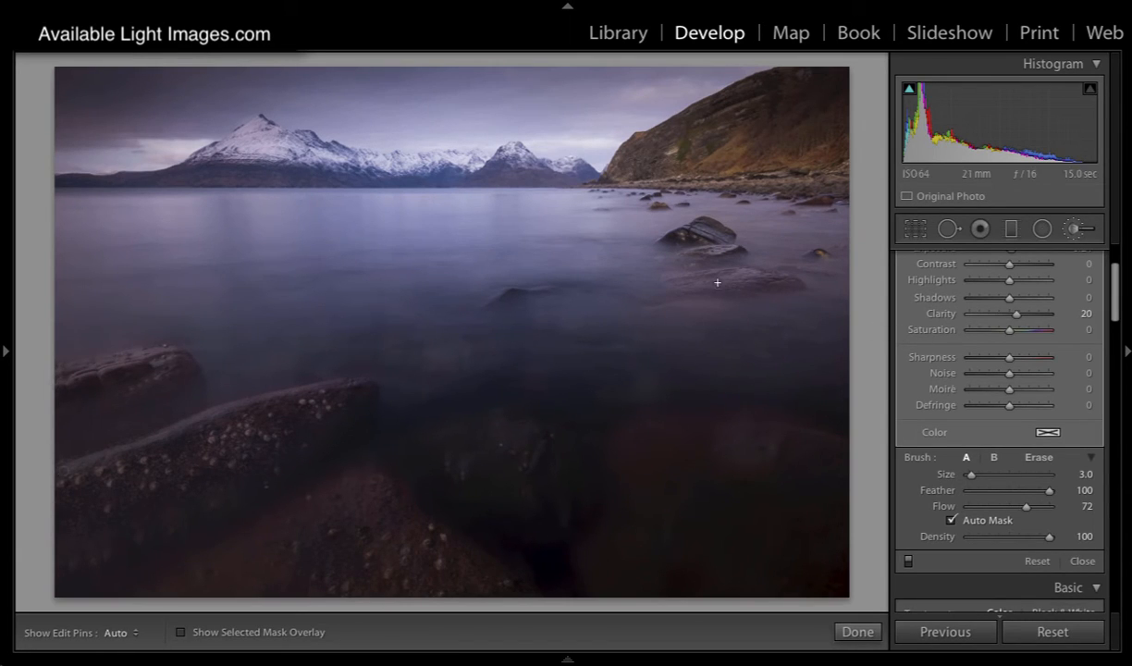
Step: Extend the mask over the rocks in the water near the hillside, reducing the brush to size 2 and undoing a stray stroke
mouse_move(684, 281)
left_mouse_down()
mouse_move(738, 275)
mouse_move(671, 284)
left_mouse_up()
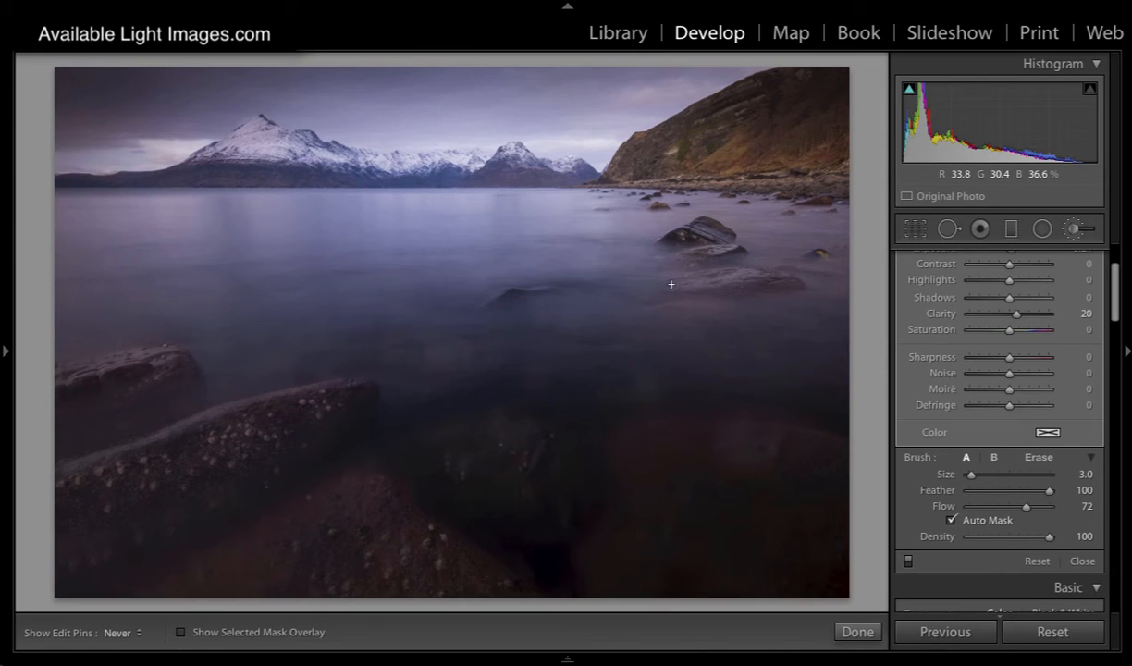
mouse_move(760, 277)
left_mouse_down()
mouse_move(709, 249)
mouse_move(668, 250)
mouse_move(688, 239)
left_mouse_up()
key("[")
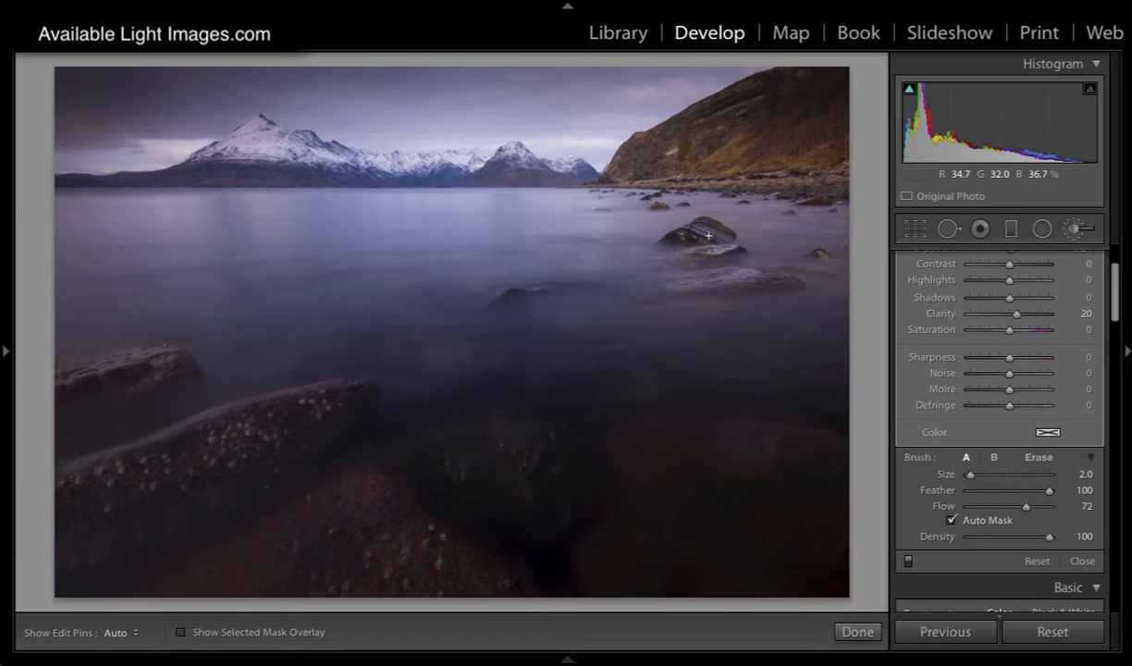
left_click_drag(670, 283, 683, 281)
key("ctrl+z")
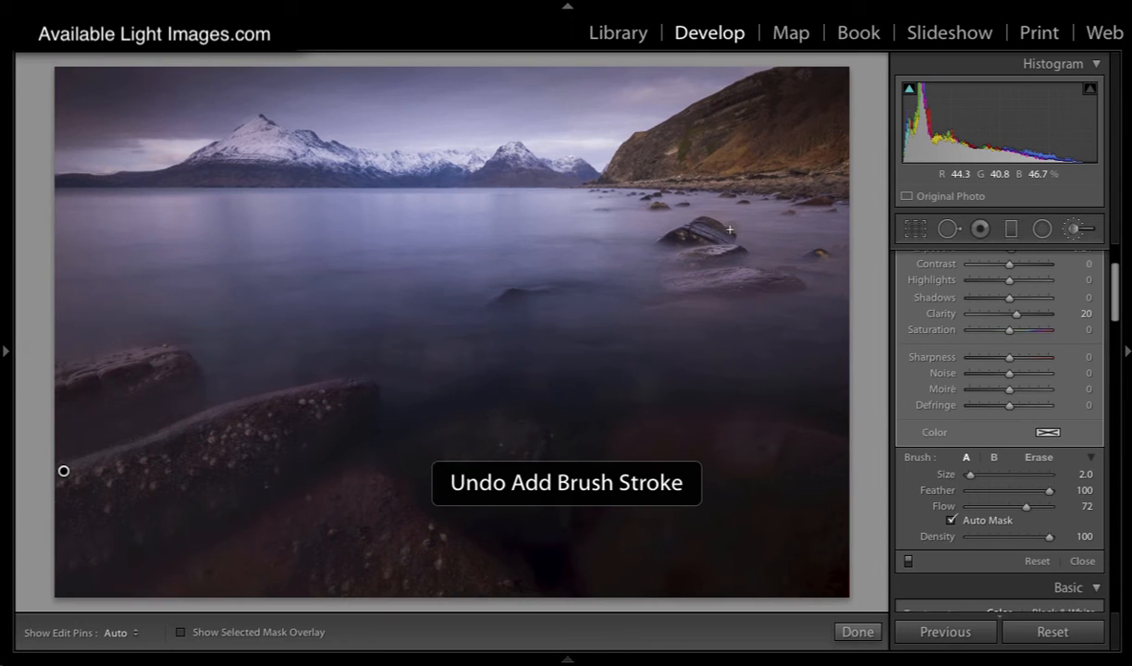
left_click_drag(703, 231, 791, 220)
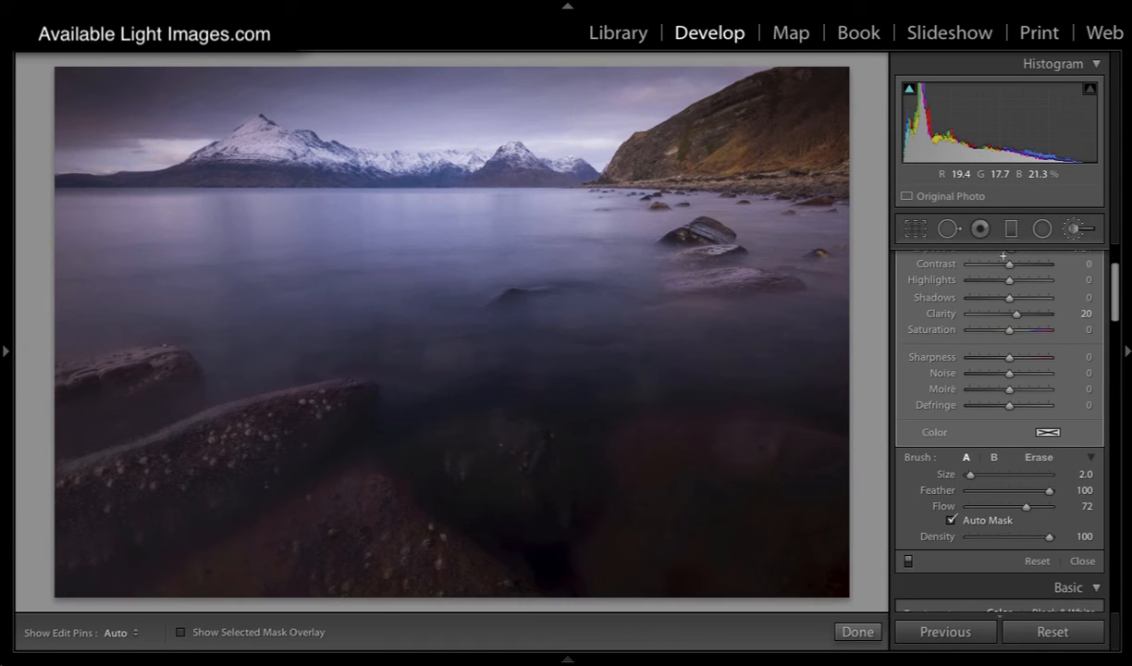
Step: Brighten the painted rocks' mask to an exposure of 0.74
scroll(1001, 288, "up", 2)
left_click_drag(1012, 277, 1014, 277)
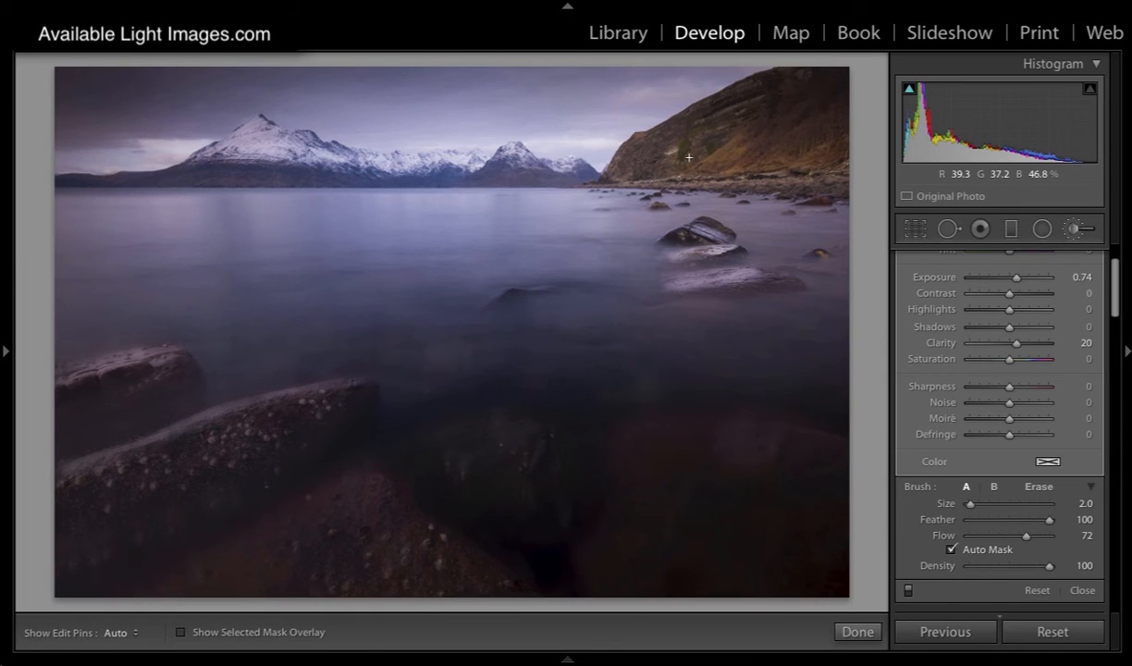
Step: Extend the rock mask along the pebble shoreline at the foot of the hillside with a size 4 brush, toggling the edit pins
key("bracketright")
key("bracketright")
key("h")
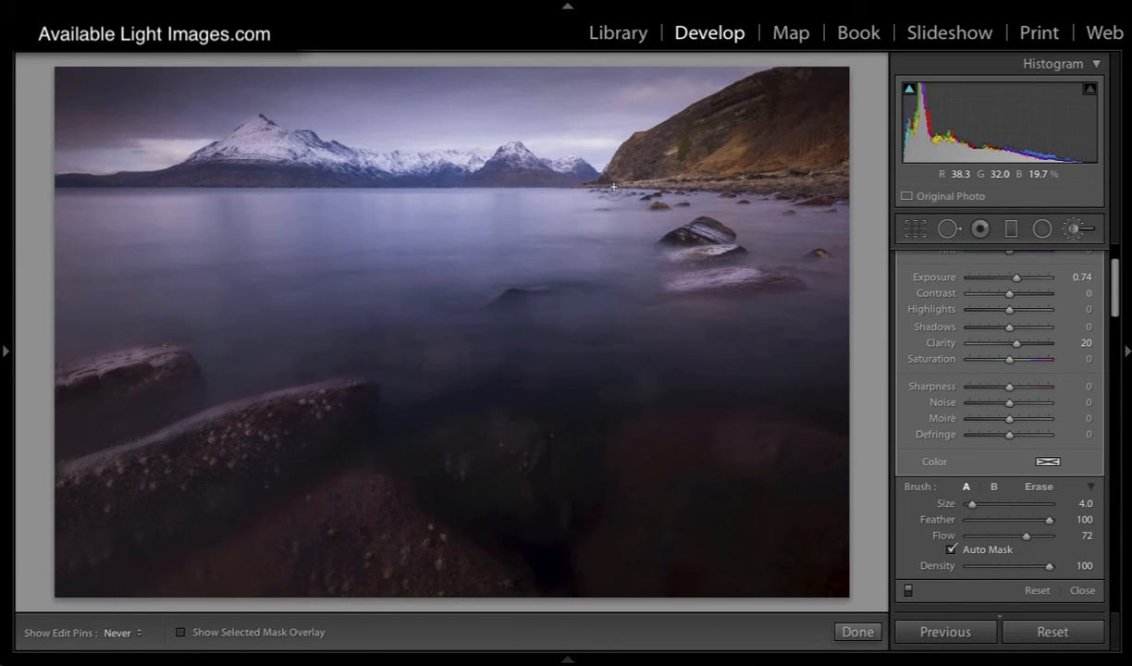
left_click_drag(793, 179, 617, 179)
key("h")
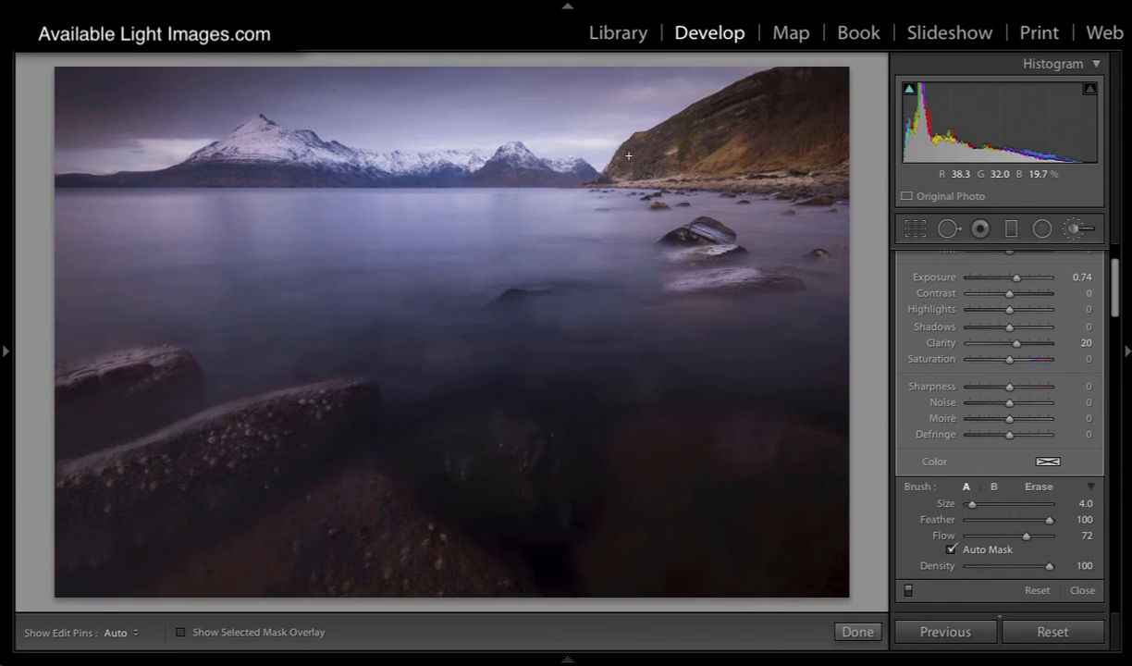
key("h")
key("h")
Step: Paint the mask over the lower slopes of the distant snowy mountains, using brush size 7 and then size 5
key("h")
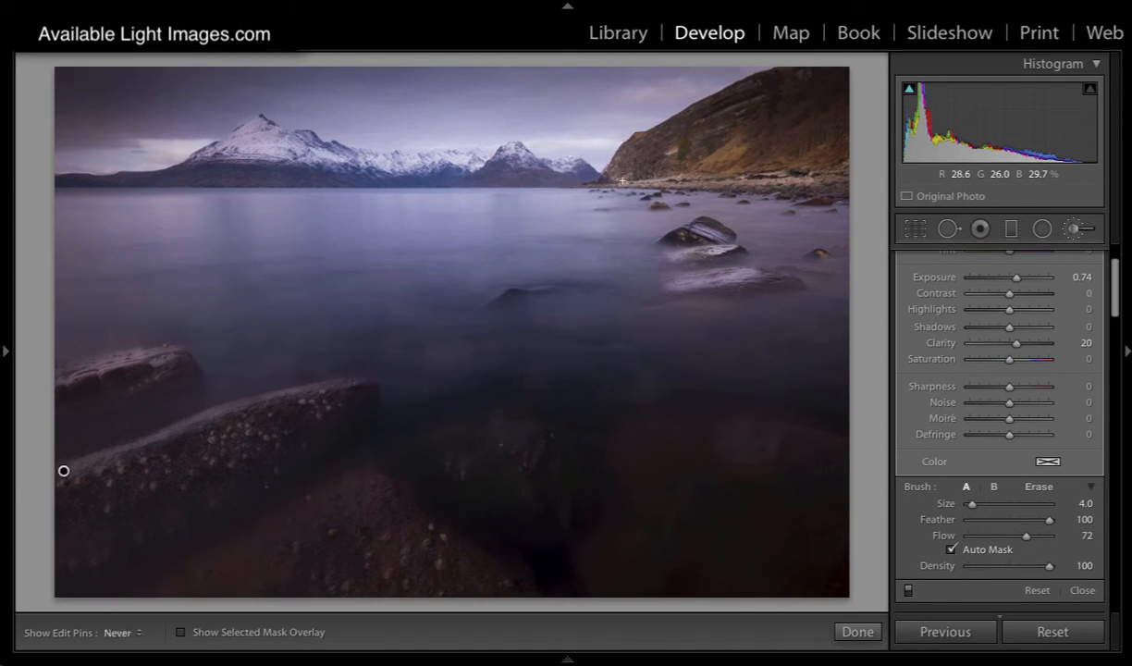
key("h")
scroll(444, 175, "up", 3)
key("h")
key("h")
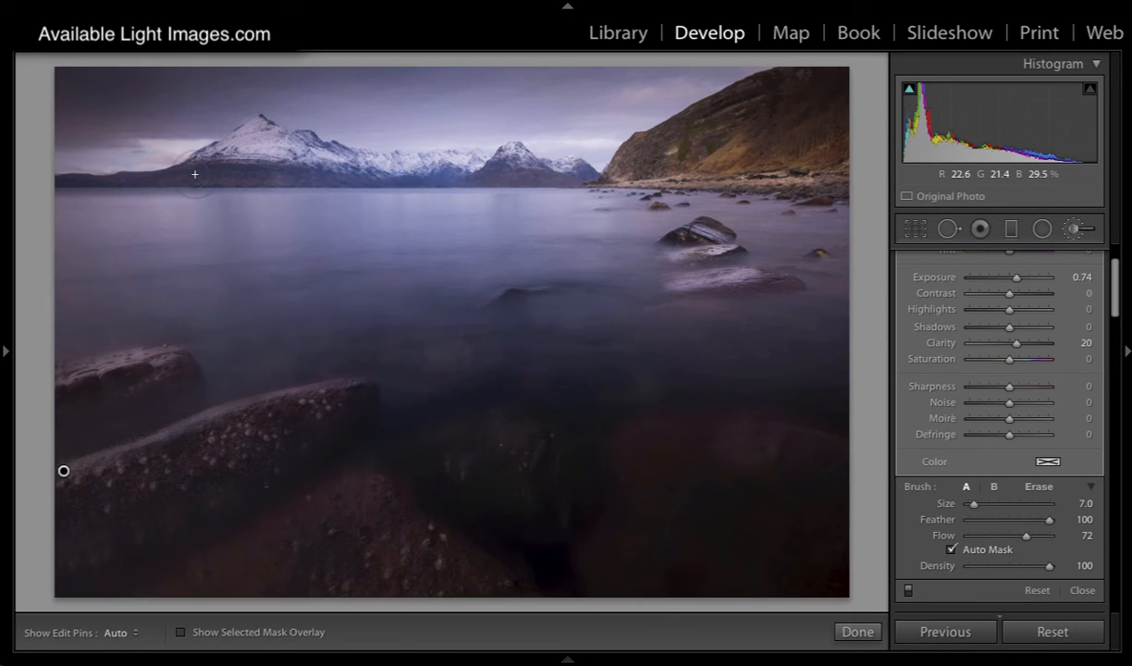
mouse_move(196, 173)
left_mouse_down()
mouse_move(309, 170)
mouse_move(212, 172)
mouse_move(258, 130)
mouse_move(180, 177)
left_mouse_up()
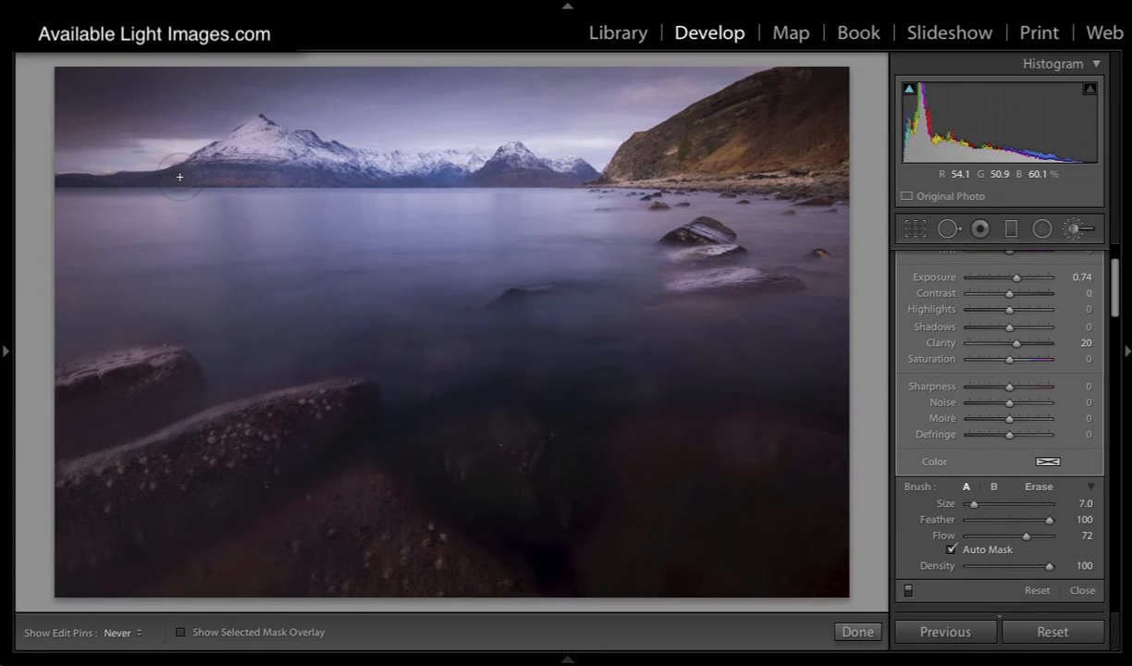
key("bracketleft")
key("bracketleft")
mouse_move(486, 145)
left_mouse_down()
mouse_move(462, 156)
mouse_move(497, 159)
mouse_move(460, 162)
left_mouse_up()
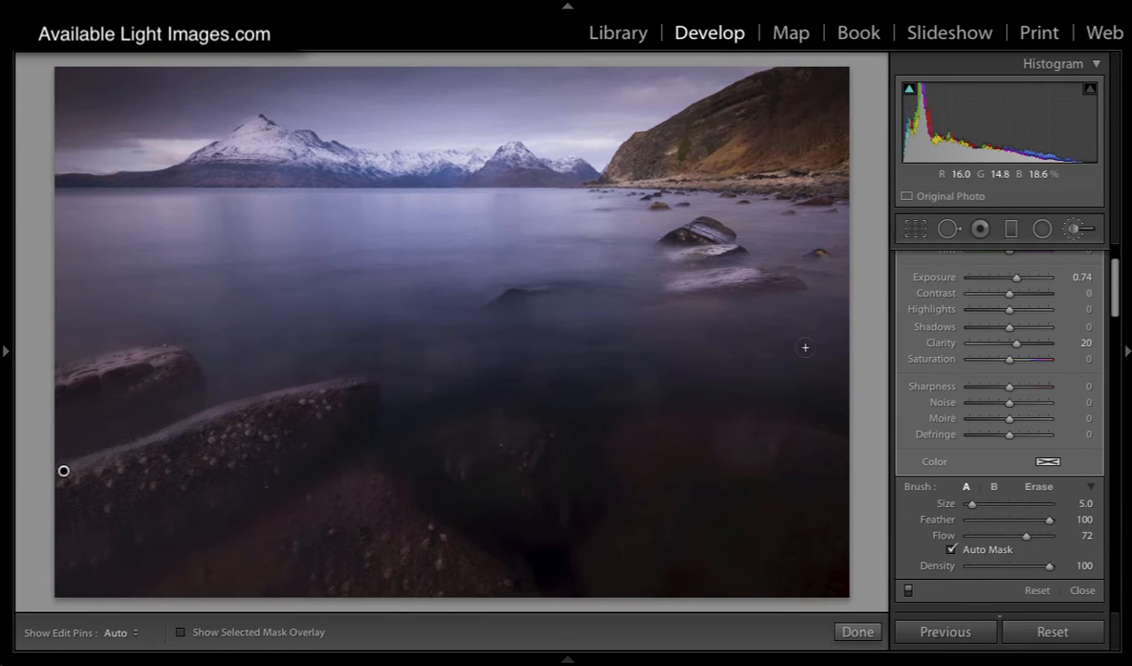
Step: Paint the top edge of the small mid-water rock with a size 1 brush and compare the photo with the brush adjustments off
key("bracketleft")
key("bracketleft")
key("bracketleft")
key("bracketleft")
left_click_drag(64, 471, 64, 471)
left_click_drag(63, 471, 63, 470)
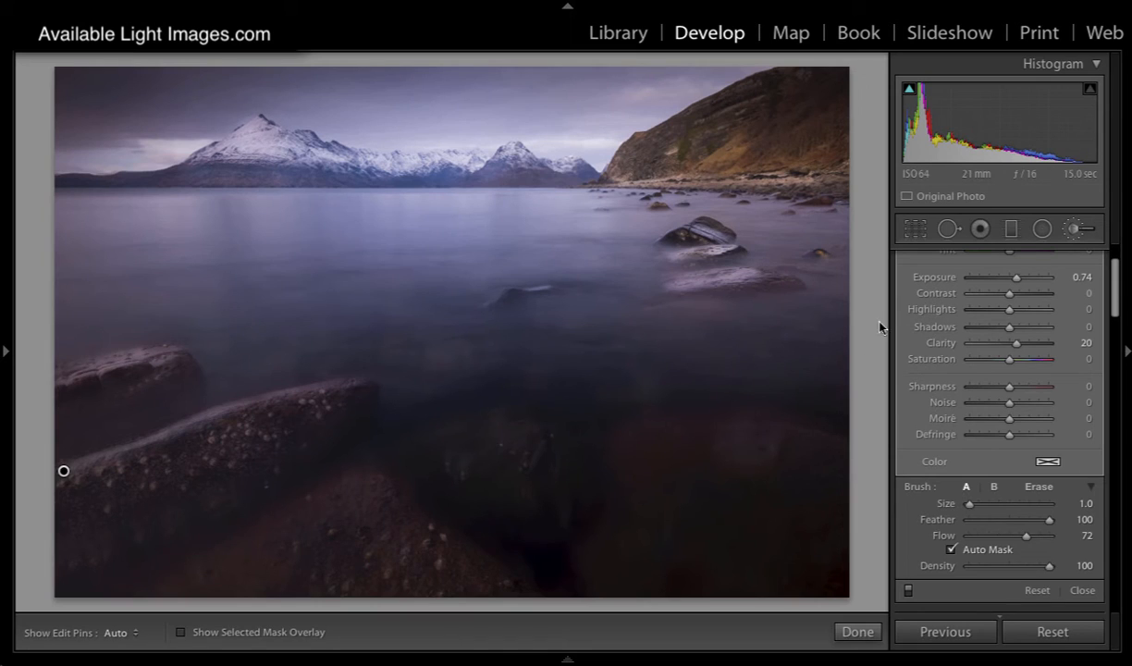
left_click(907, 592)
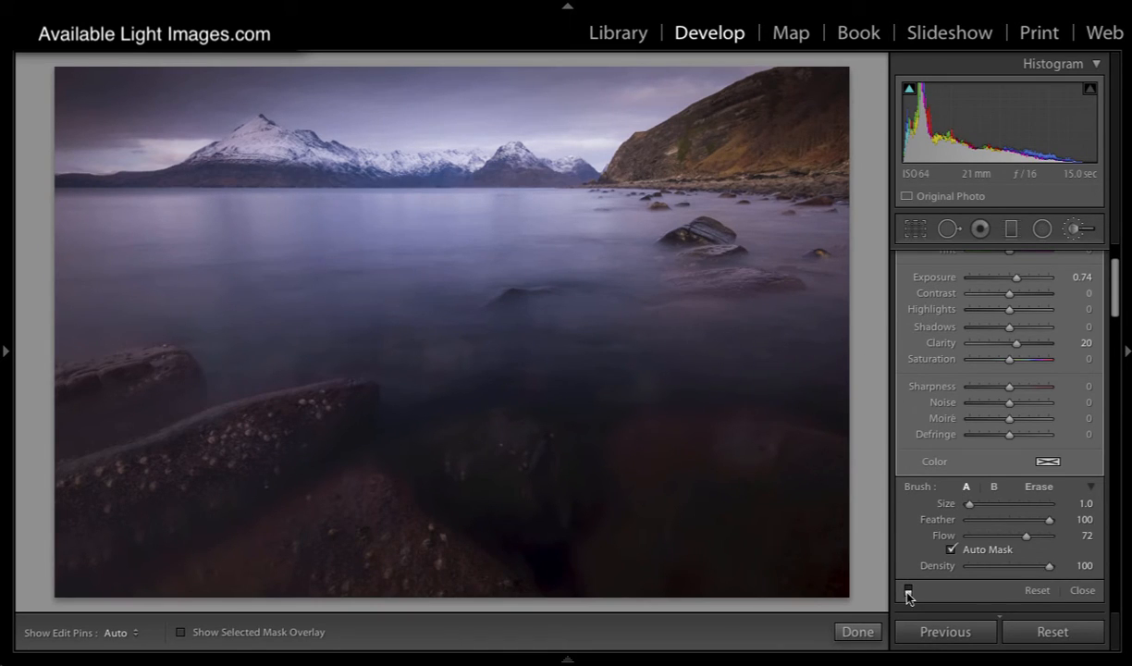
left_click(907, 591)
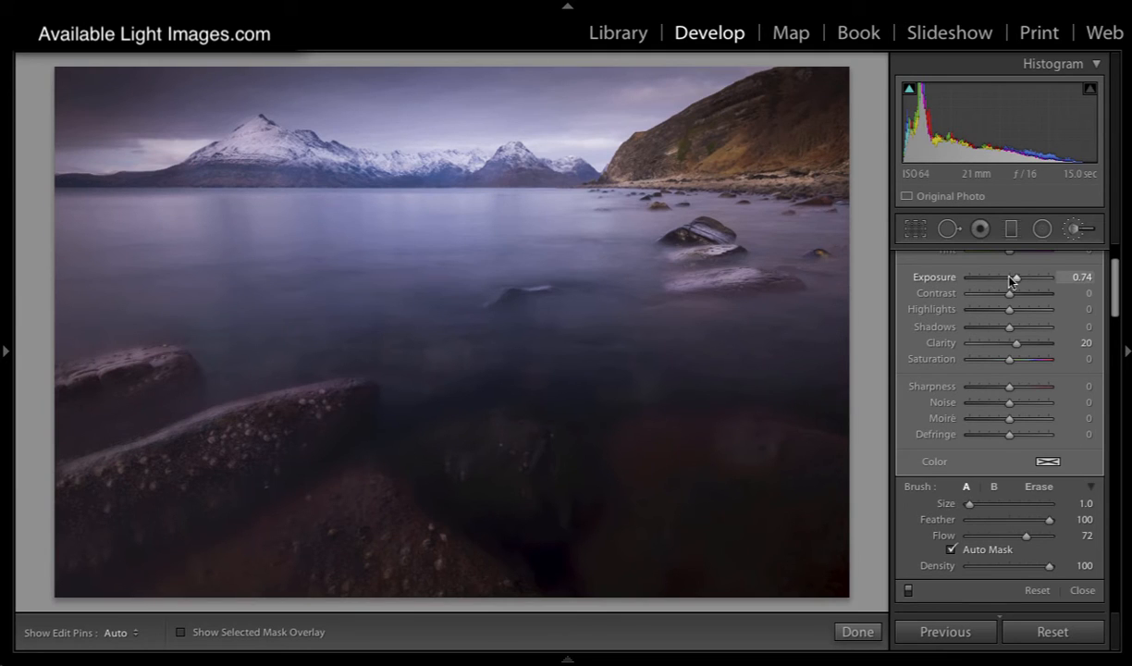
Step: Lower the mask's exposure to 0.36 and compare the photo with and without the brush adjustments
left_click_drag(1016, 278, 1012, 284)
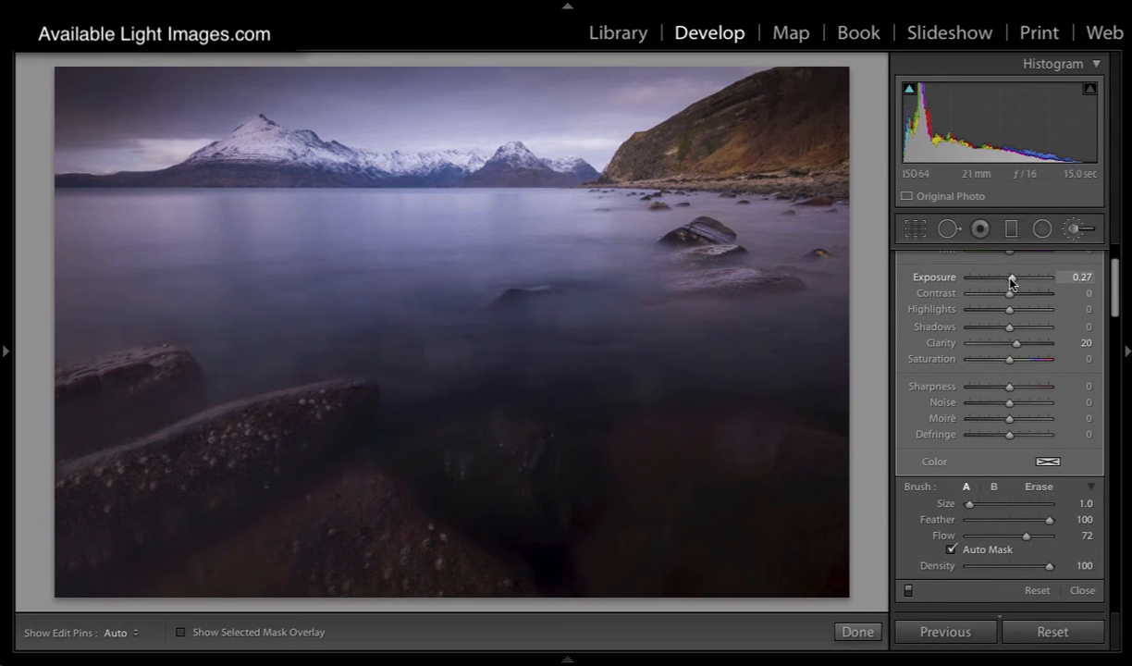
left_click_drag(1011, 284, 1014, 284)
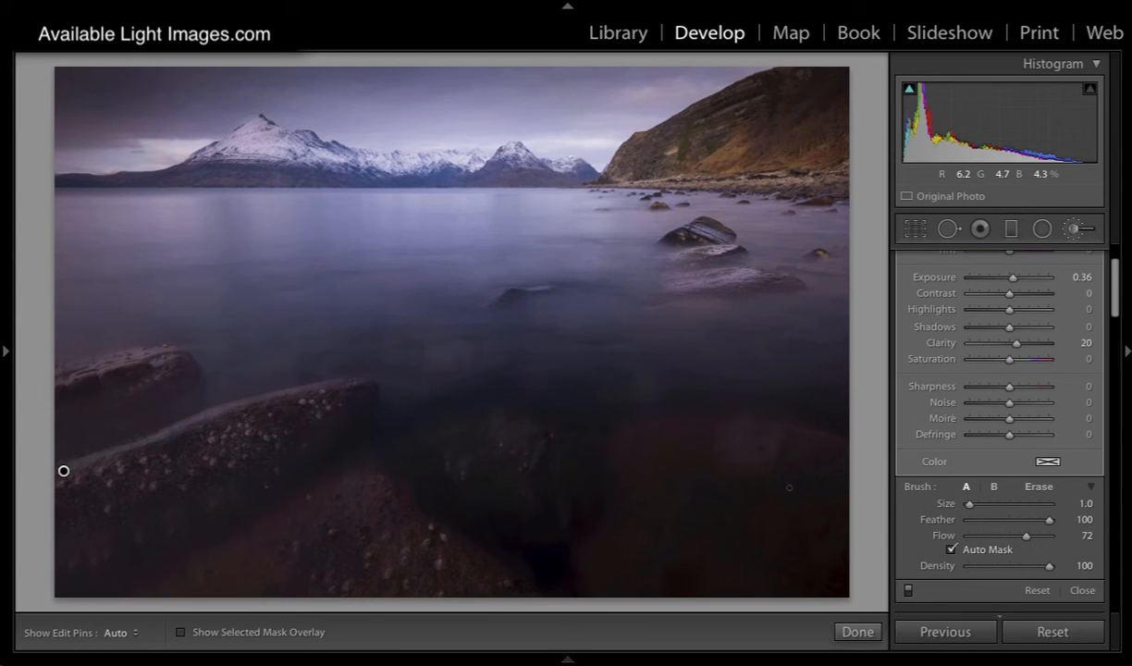
left_click(907, 591)
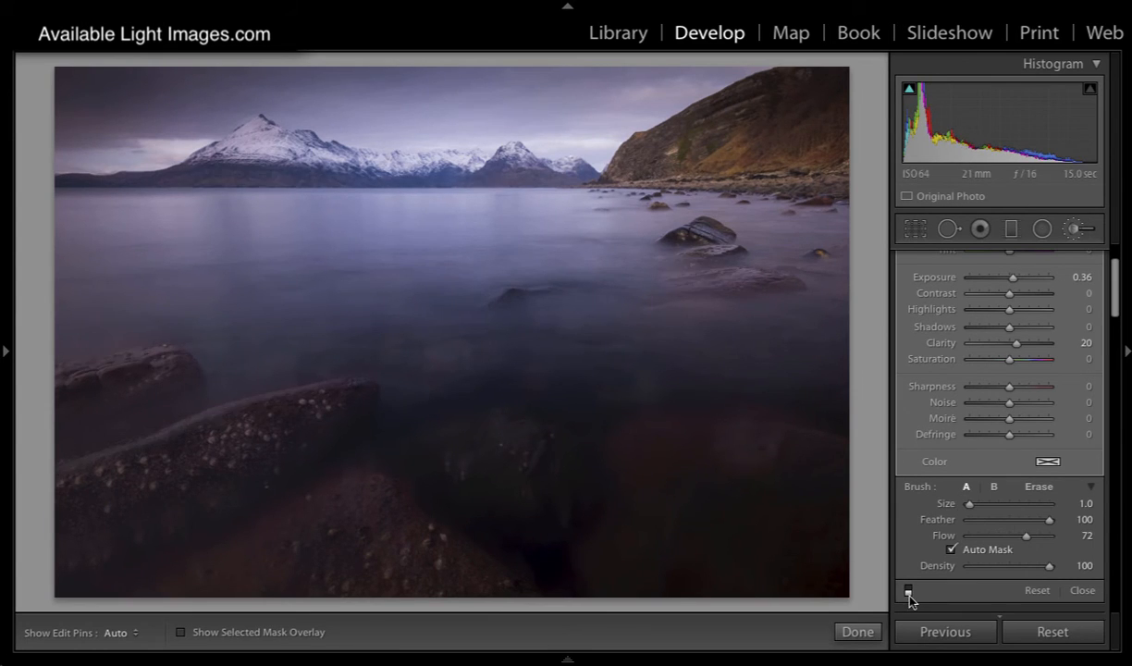
left_click(907, 590)
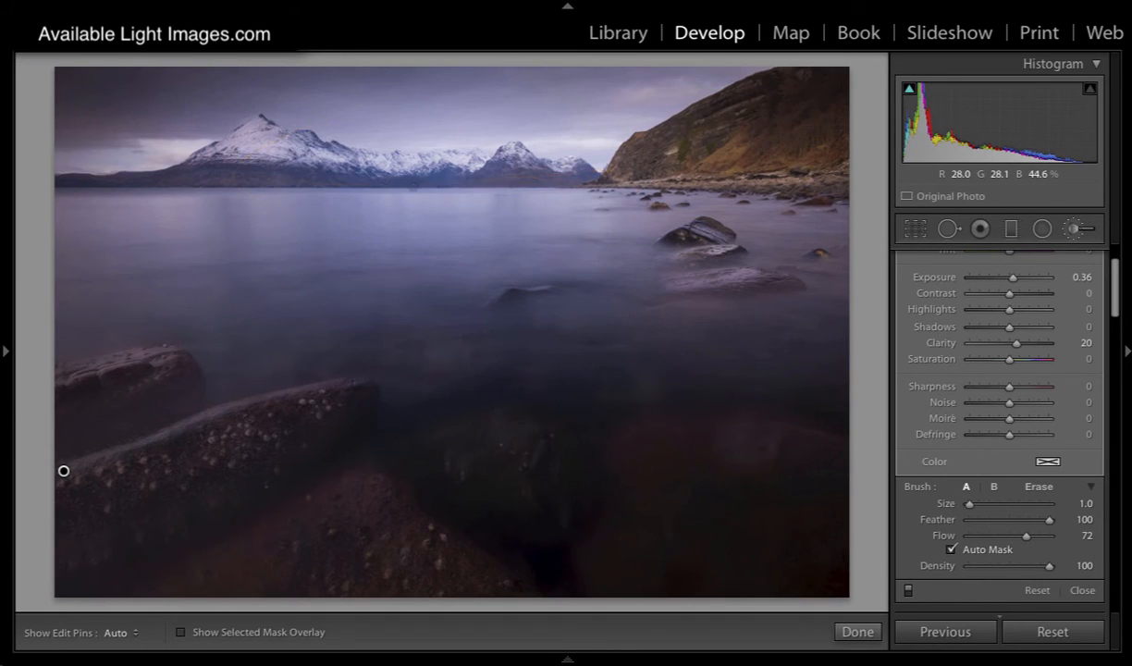
left_click(908, 592)
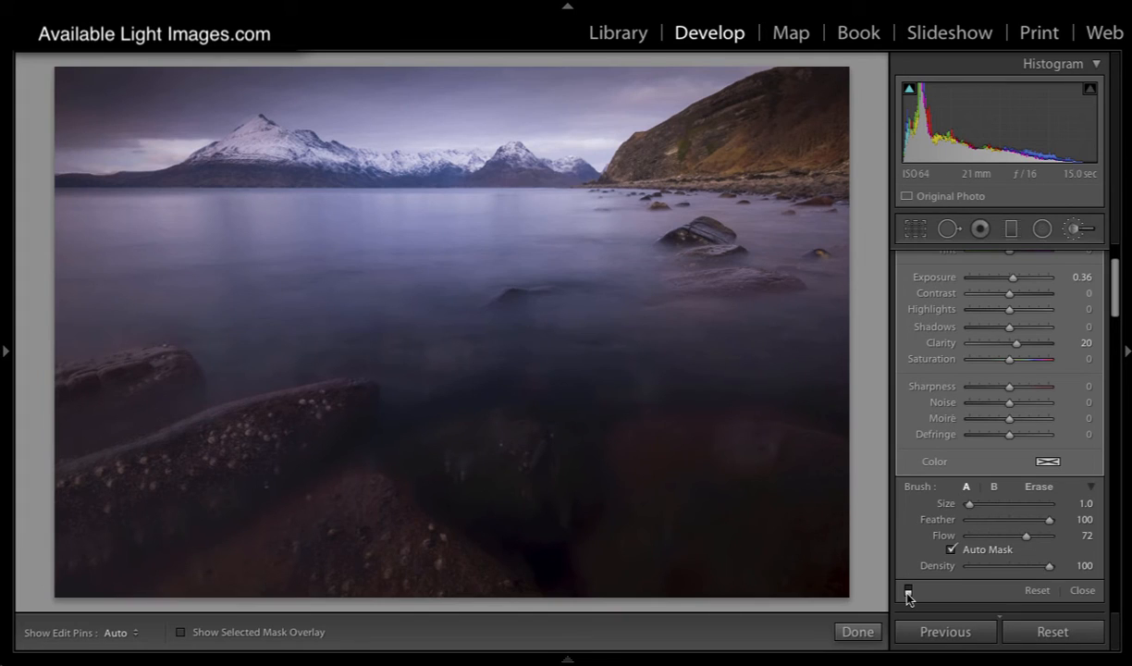
left_click(908, 591)
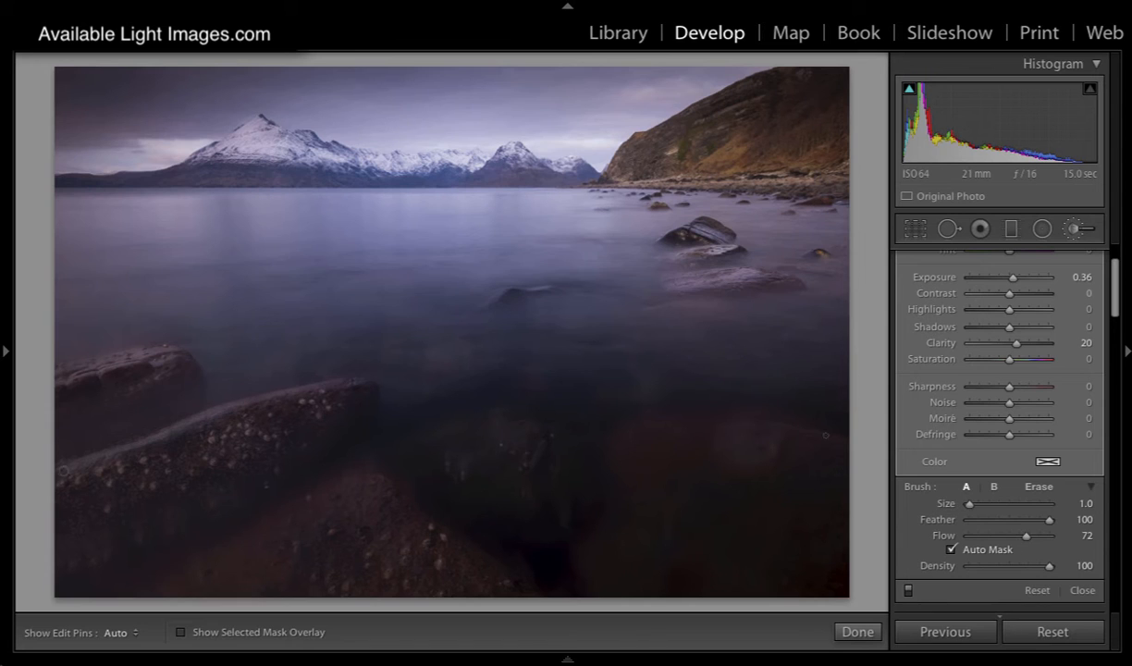
Step: Pick the photo of snowy mountains behind large shore rocks from the library grid and open it for developing
left_click(610, 34)
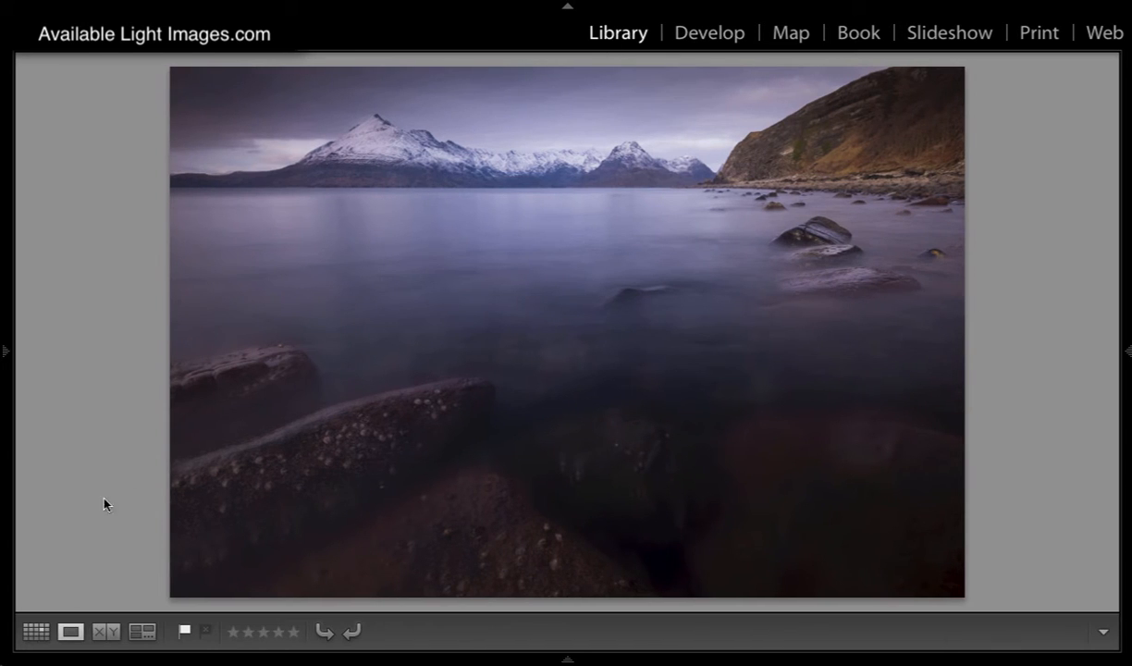
left_click(36, 631)
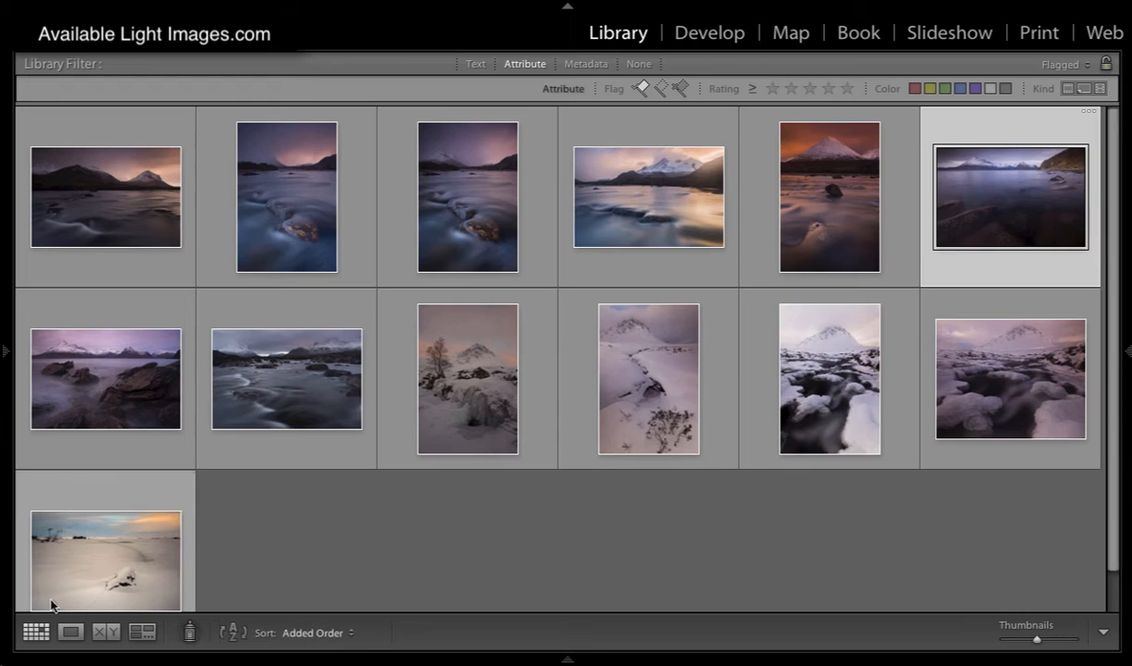
left_click(100, 397)
double_click(125, 367)
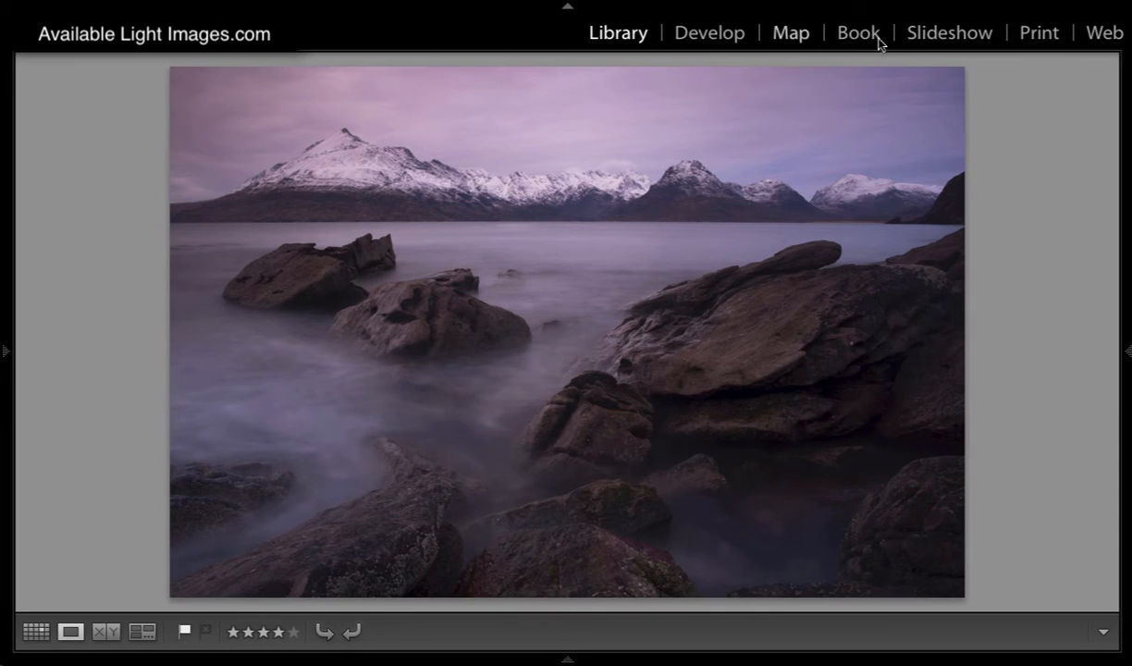
left_click(708, 39)
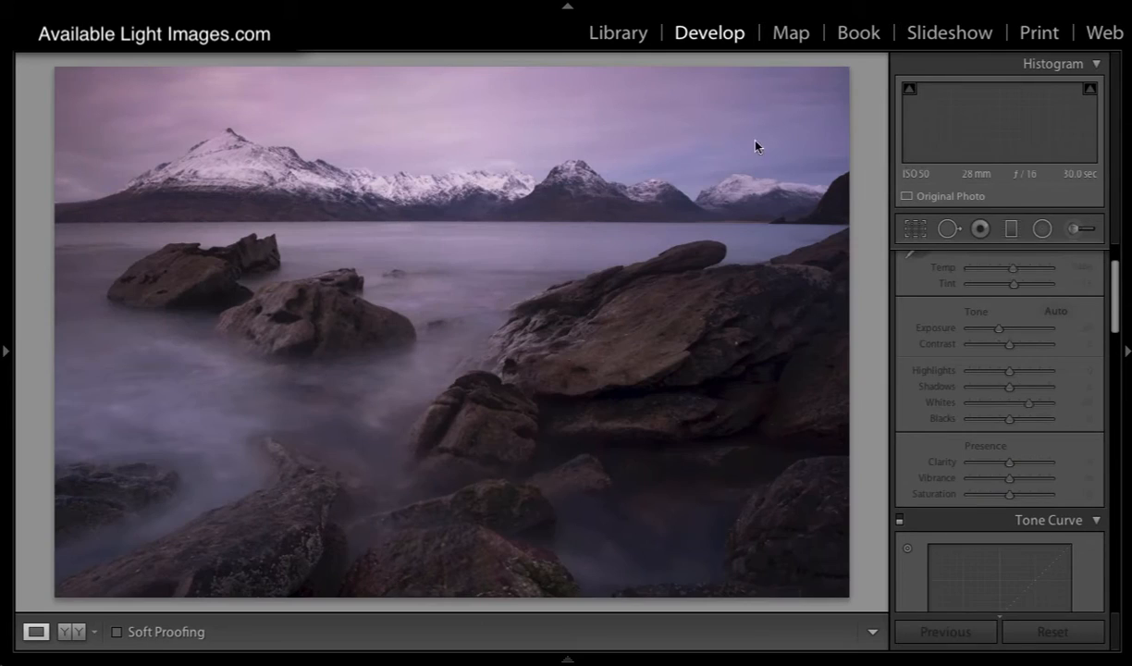
Step: Set up a new adjustment brush with exposure 0.24, clarity 0, size 21 and flow 50
left_click(1073, 232)
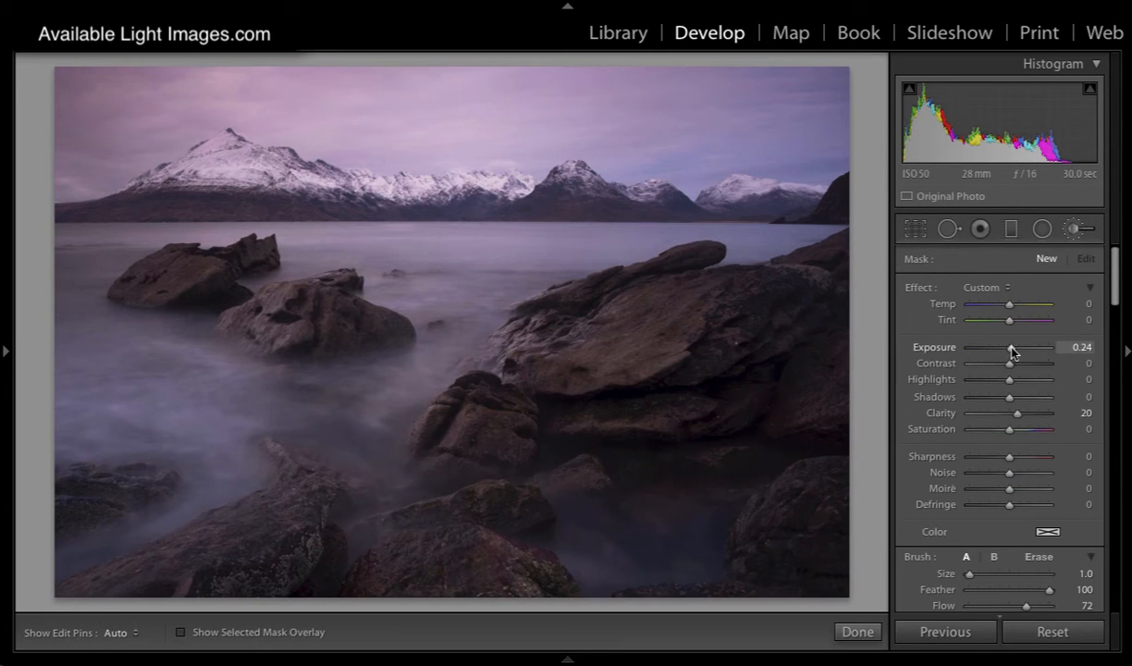
double_click(940, 412)
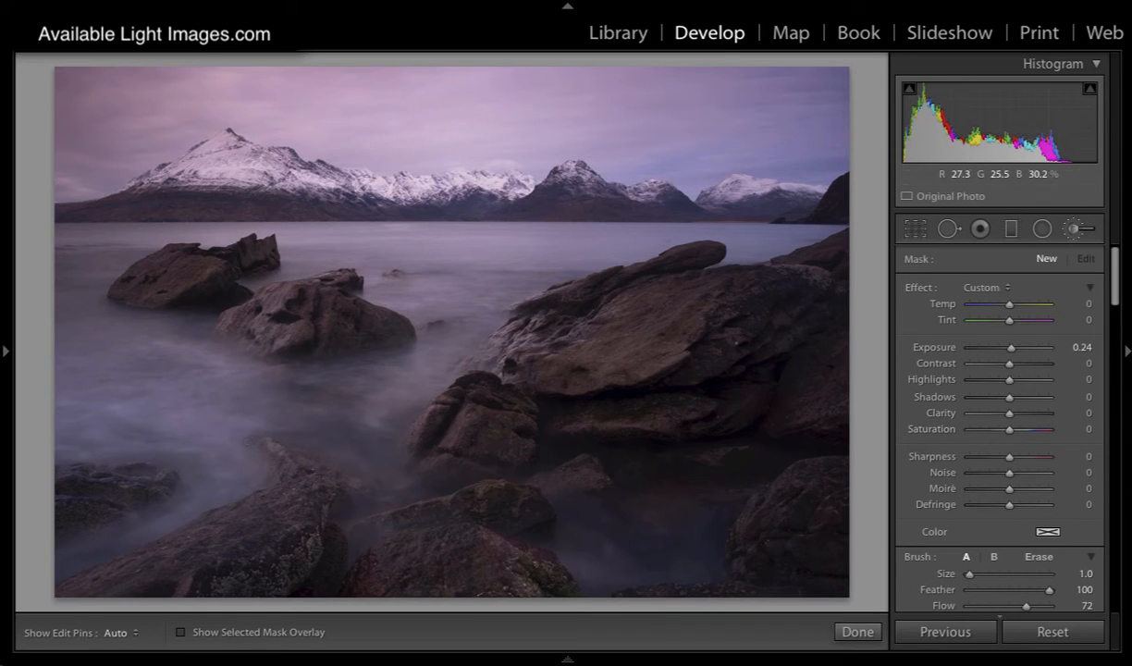
scroll(337, 419, "up", 10)
scroll(337, 419, "up", 10)
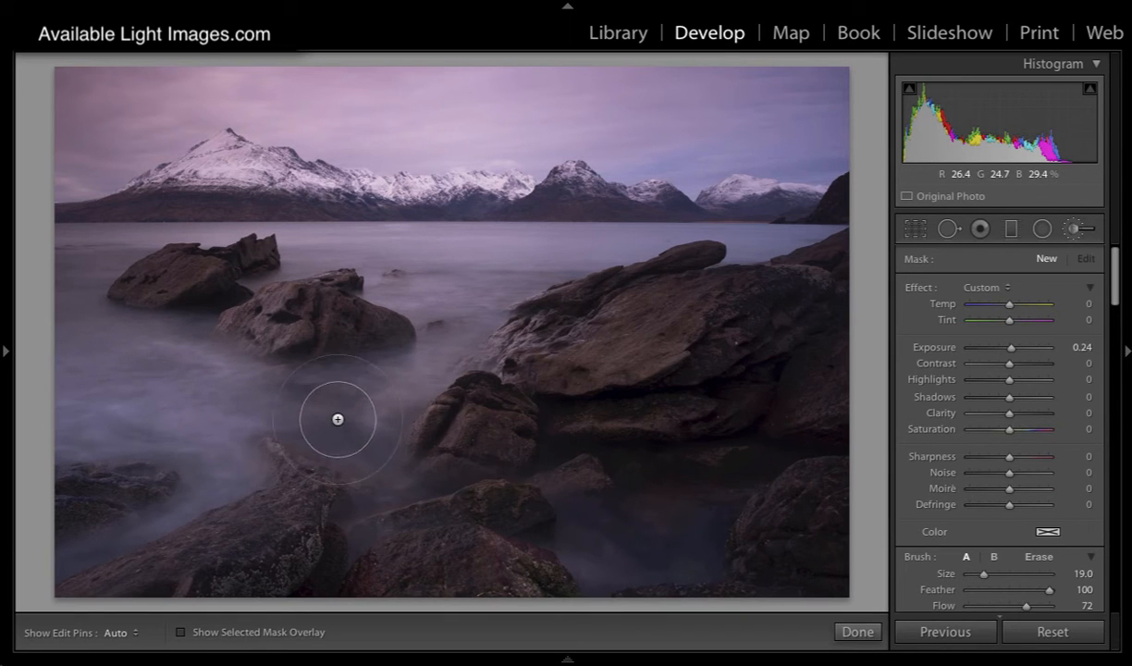
left_click_drag(1024, 605, 1008, 610)
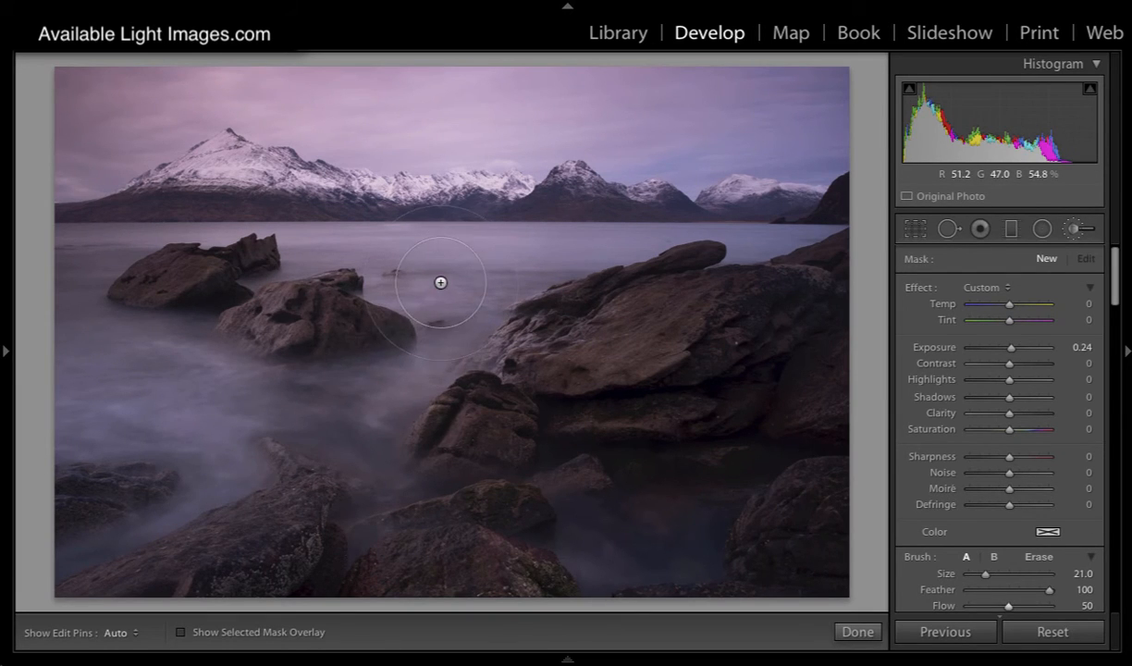
Step: Paint the mask over the misty water around the rocks, check it with the overlay and raise its exposure to 0.37
key("h")
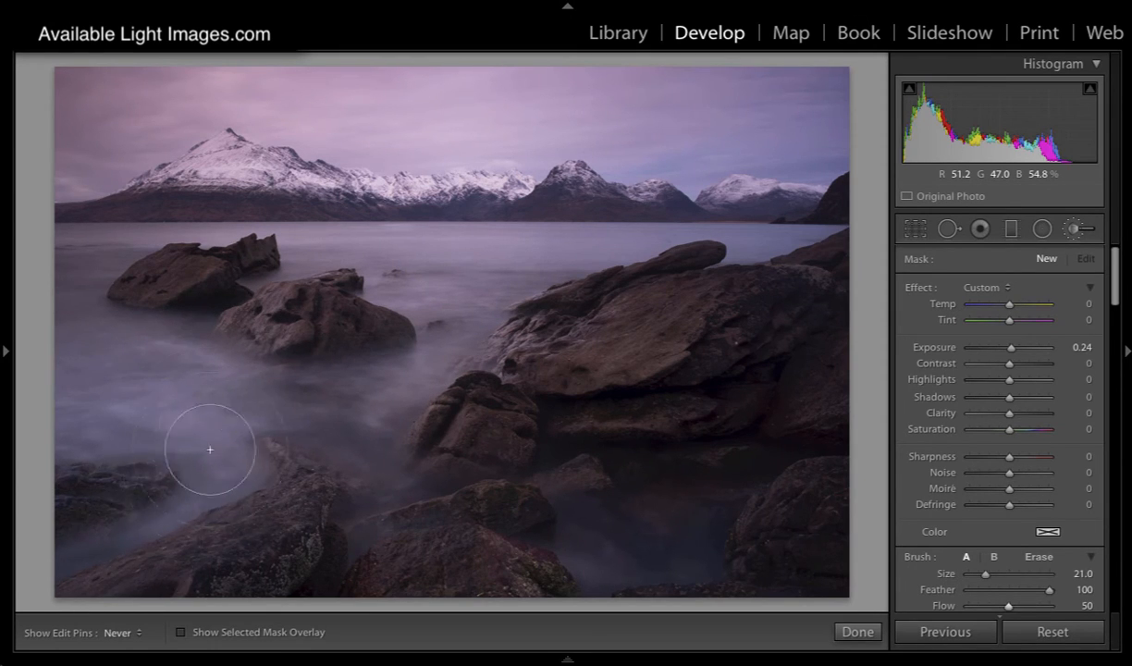
mouse_move(210, 450)
left_mouse_down()
mouse_move(251, 399)
mouse_move(353, 396)
mouse_move(415, 360)
mouse_move(392, 382)
mouse_move(249, 421)
mouse_move(414, 380)
mouse_move(434, 299)
mouse_move(458, 264)
mouse_move(540, 225)
mouse_move(519, 242)
mouse_move(615, 234)
mouse_move(309, 250)
mouse_move(677, 234)
mouse_move(635, 238)
mouse_move(756, 257)
mouse_move(771, 236)
mouse_move(273, 234)
left_mouse_up()
key("h")
key("h")
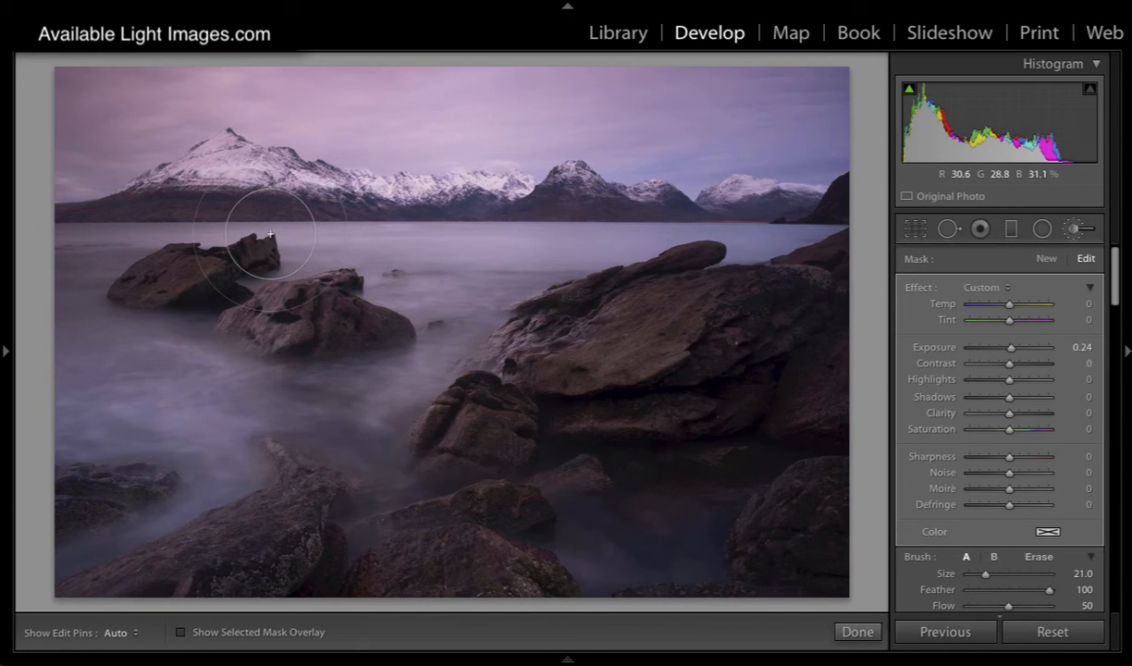
key("o")
mouse_move(101, 252)
left_mouse_down()
mouse_move(82, 286)
mouse_move(121, 388)
mouse_move(161, 397)
mouse_move(71, 333)
mouse_move(131, 243)
mouse_move(215, 230)
mouse_move(158, 239)
mouse_move(411, 236)
mouse_move(524, 254)
mouse_move(454, 299)
mouse_move(396, 367)
mouse_move(211, 434)
mouse_move(194, 494)
mouse_move(99, 543)
mouse_move(188, 500)
mouse_move(240, 420)
mouse_move(203, 387)
mouse_move(102, 347)
mouse_move(80, 320)
mouse_move(234, 375)
mouse_move(79, 291)
left_mouse_up()
key("o")
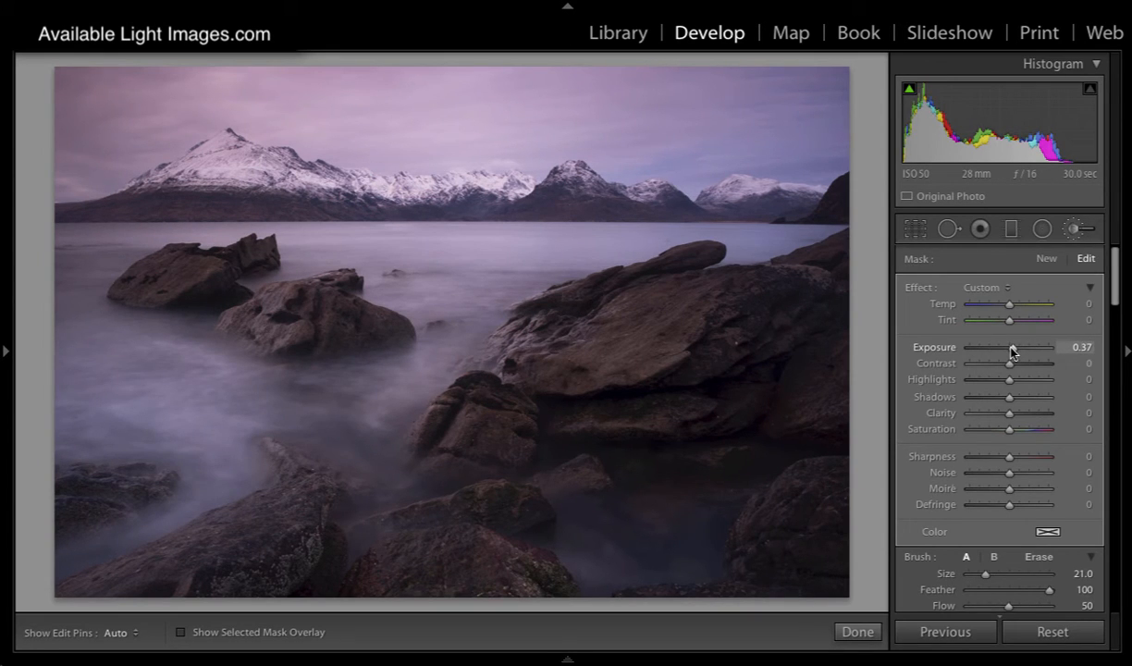
Step: Compare the photo repeatedly with and without the brush adjustment to judge the brightened water
scroll(938, 407, "down", 5)
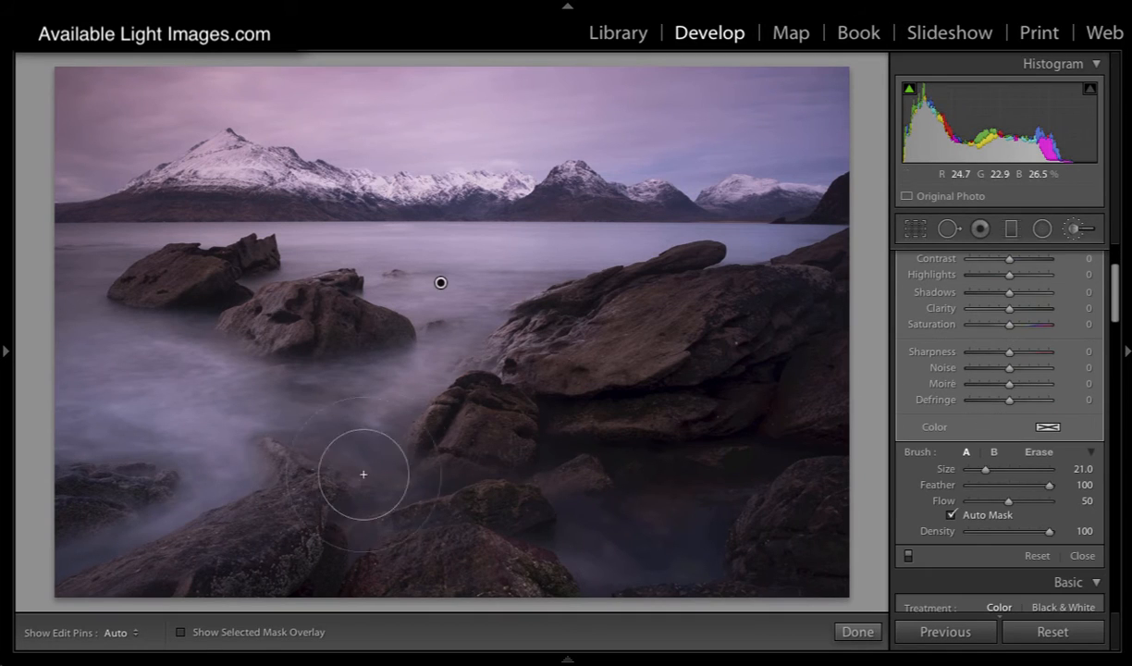
left_click(908, 555)
left_click(908, 556)
left_click(909, 557)
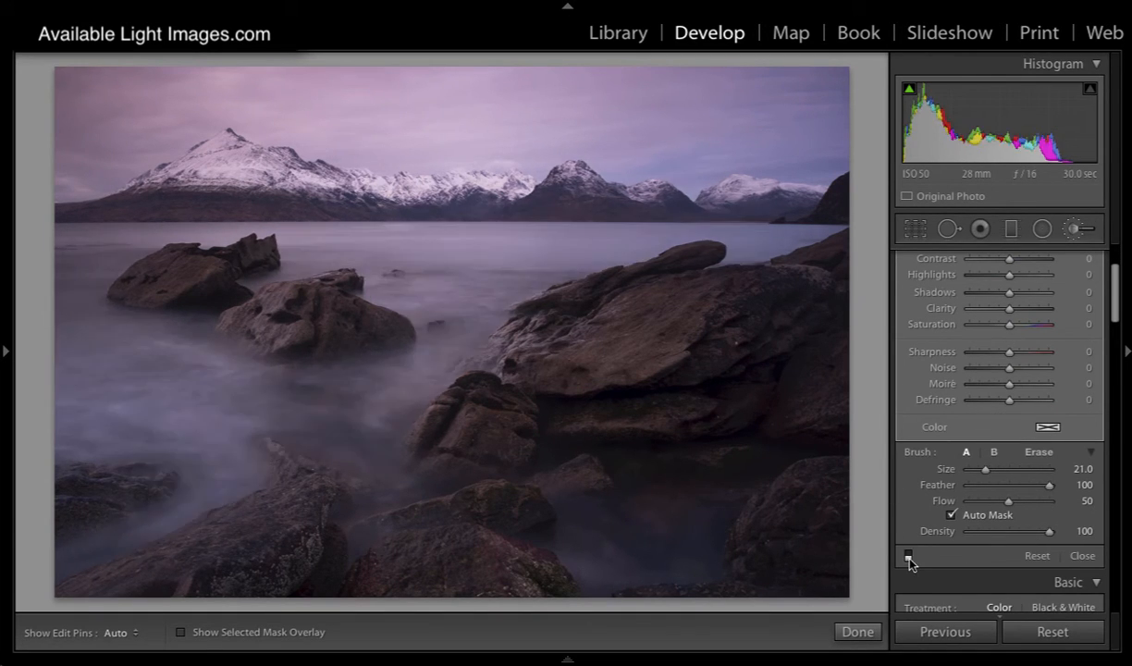
left_click(908, 555)
left_click(908, 556)
left_click(908, 556)
left_click(908, 556)
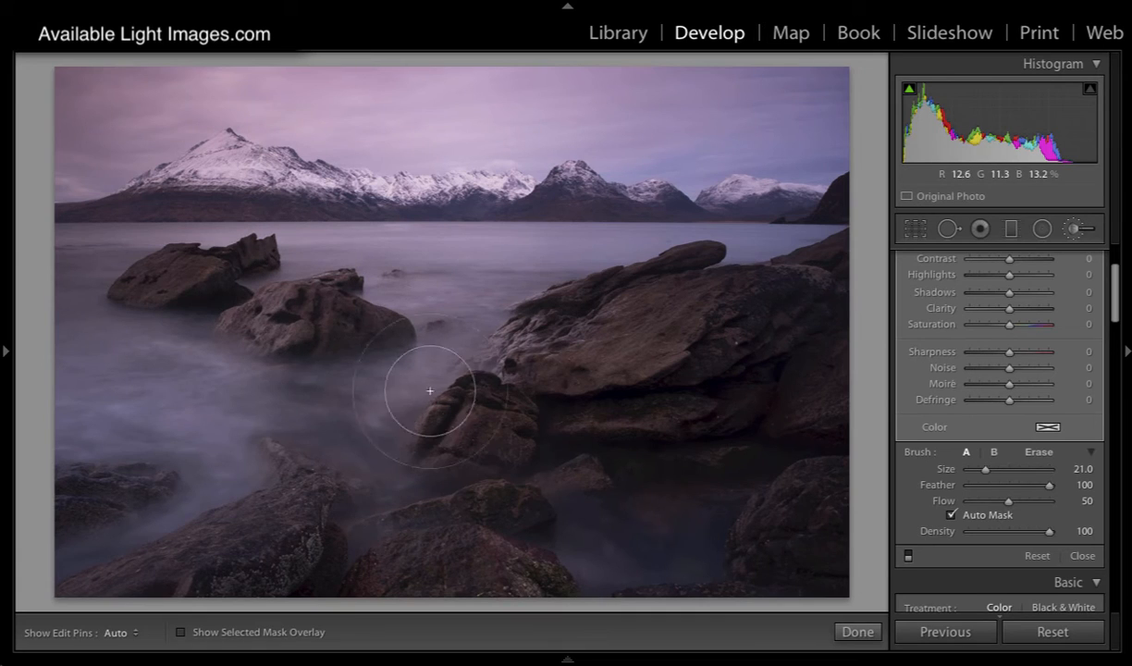
left_click(908, 556)
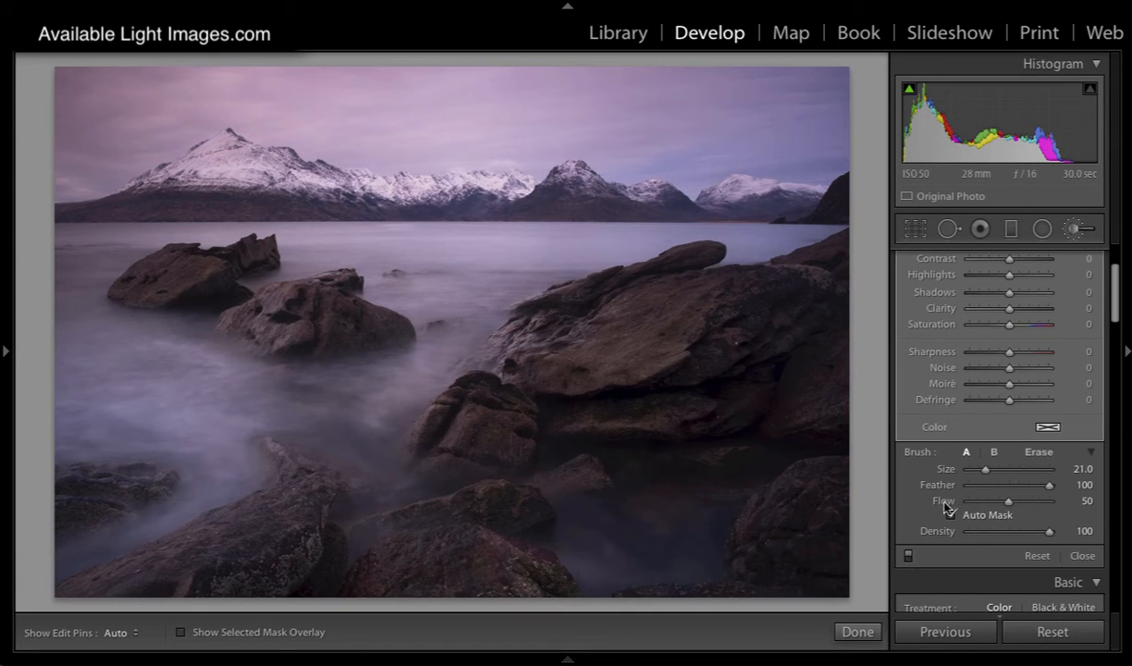
Step: Extend the brightening mask over the dark water between the foreground rocks, toggling the edit pins
scroll(975, 428, "up", 3)
key("h")
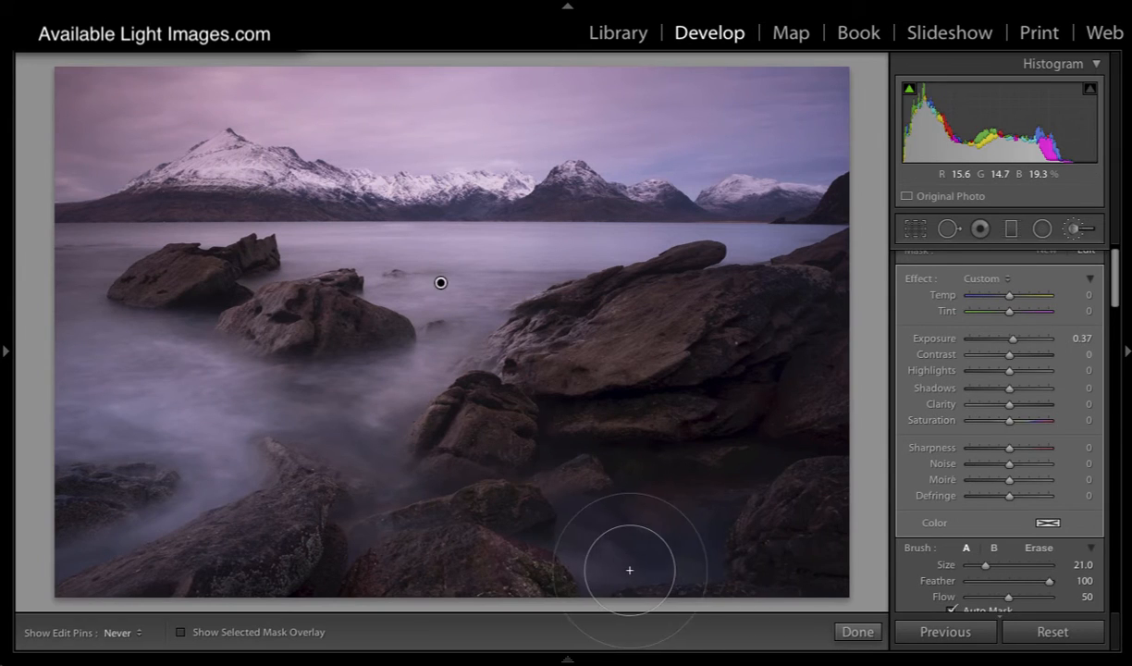
mouse_move(617, 570)
left_mouse_down()
mouse_move(572, 541)
mouse_move(600, 550)
left_mouse_up()
key("h")
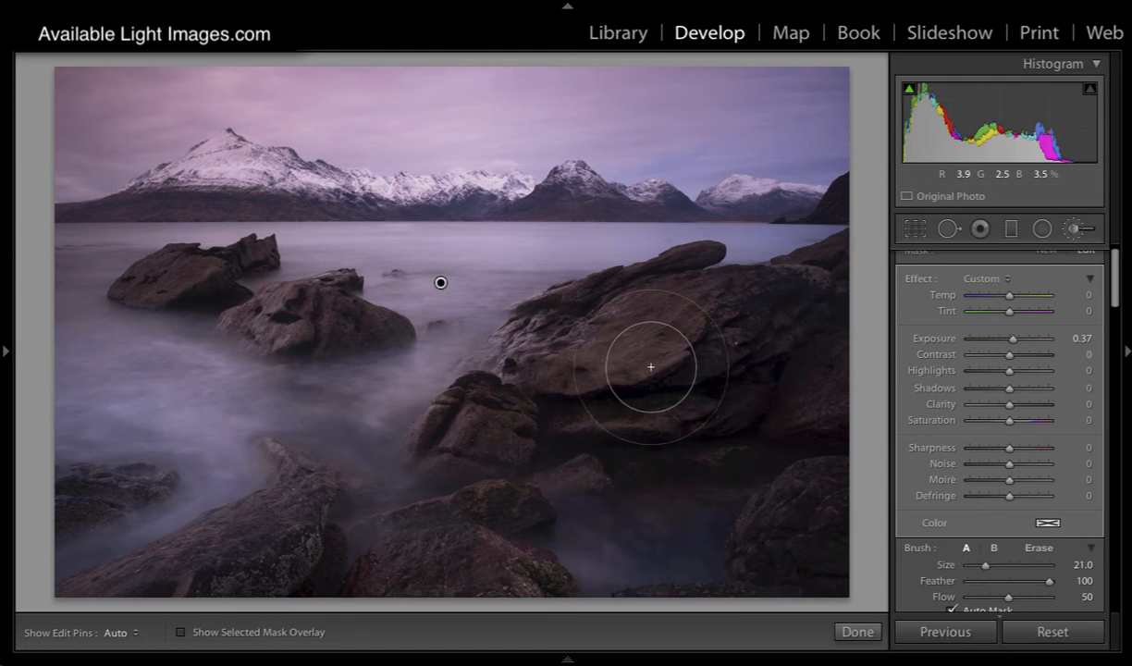
Step: Start a new adjustment brush with temperature 23, exposure 0.34 and clarity 16
scroll(624, 342, "down", 2)
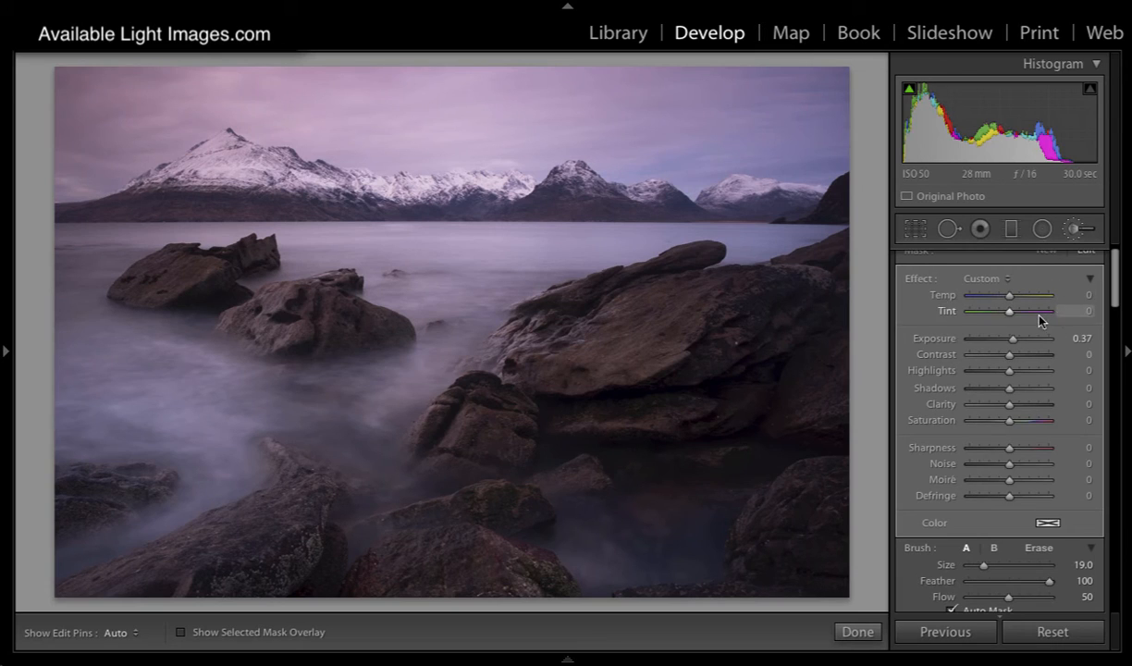
scroll(1116, 299, "up", 1)
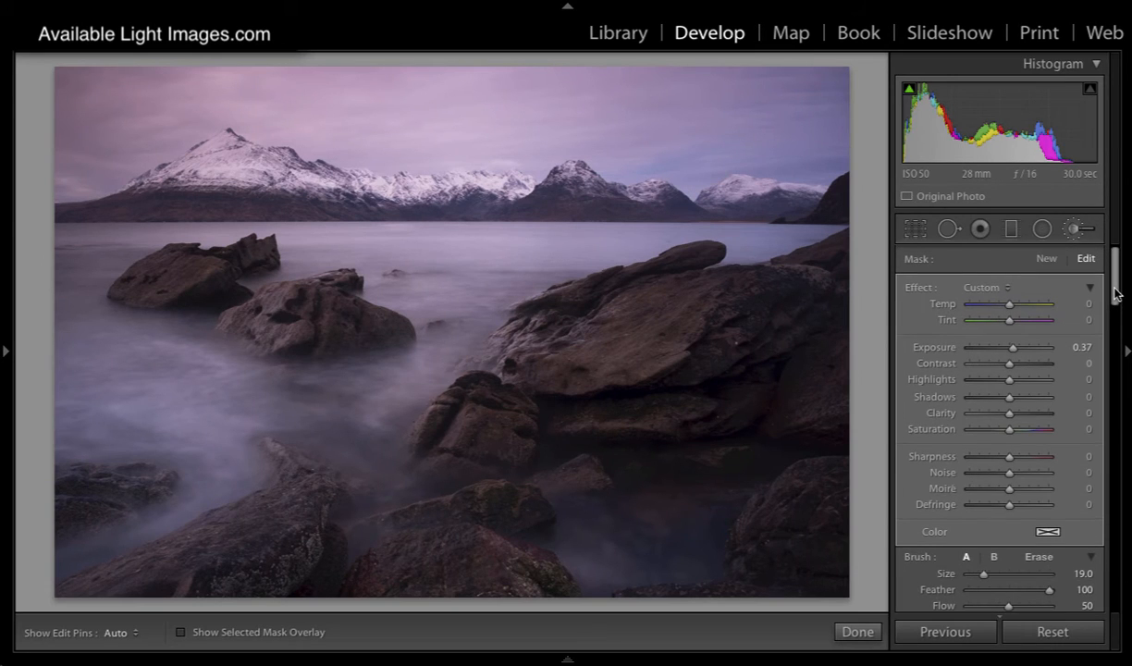
left_click(1046, 258)
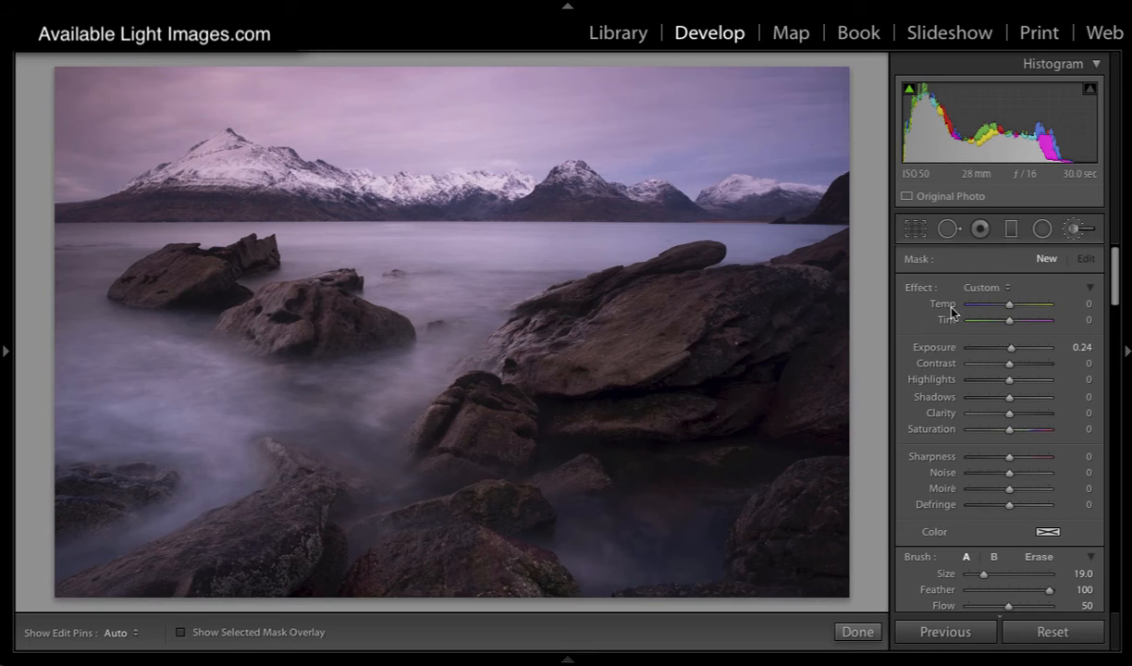
scroll(606, 361, "down", 4)
left_click_drag(1011, 309, 1018, 308)
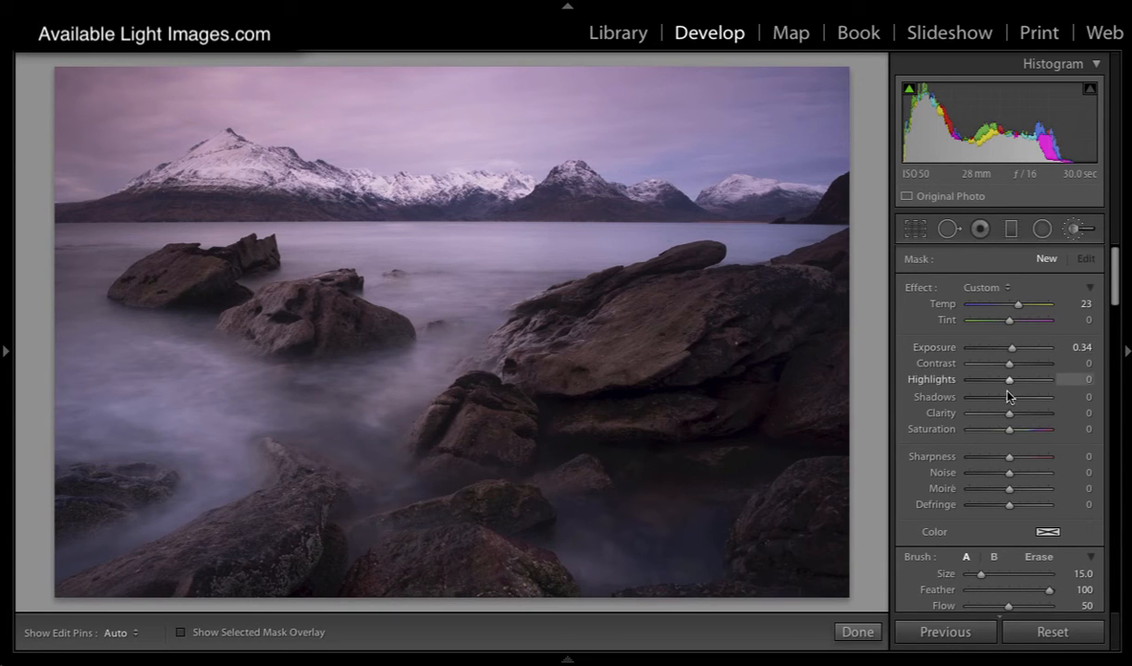
left_click_drag(1009, 412, 1015, 416)
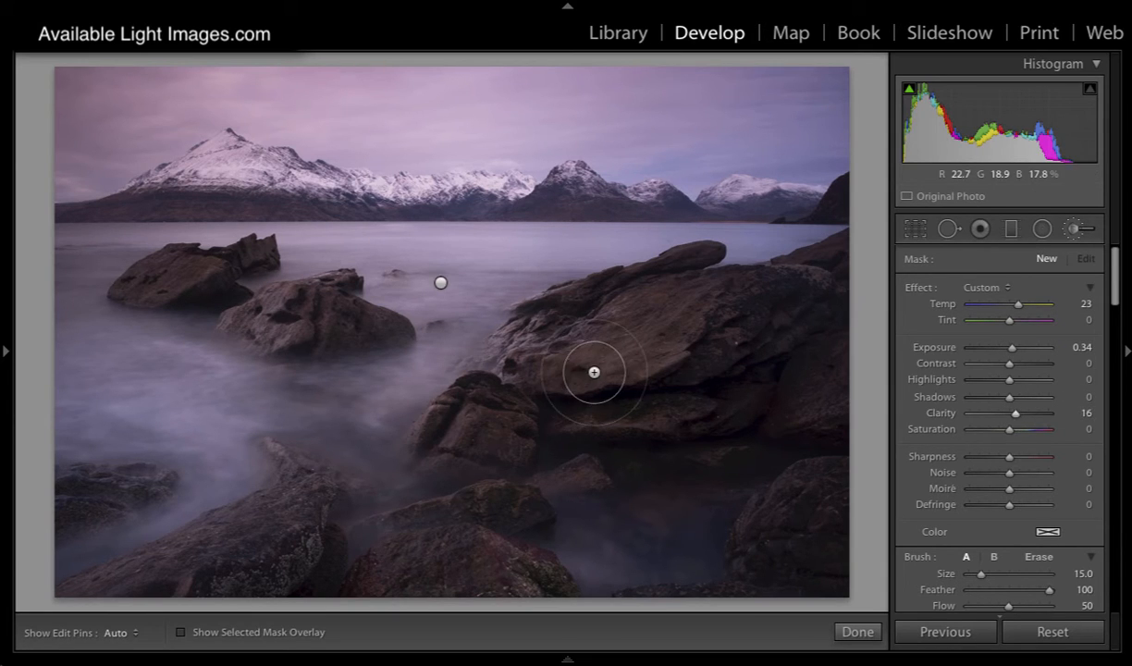
Step: Paint the warm brush mask over the face of the large boulder, reducing the brush size to 8
key("bracketleft")
key("bracketleft")
key("bracketleft")
key("h")
mouse_move(638, 356)
left_mouse_down()
mouse_move(697, 301)
mouse_move(609, 320)
mouse_move(672, 283)
mouse_move(546, 343)
mouse_move(527, 325)
mouse_move(496, 345)
mouse_move(478, 385)
left_mouse_up()
key("bracketleft")
key("bracketleft")
key("bracketleft")
key("bracketleft")
key("bracketleft")
key("bracketleft")
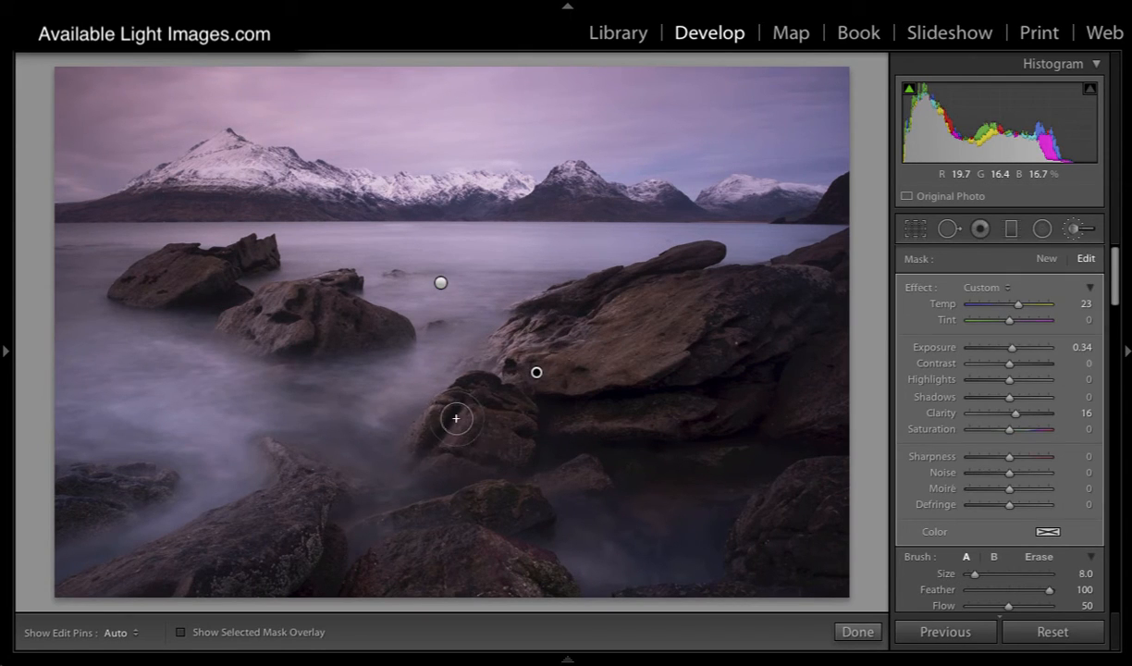
Step: Paint the mask over the rock in front of the boulder and the two distant rocks with brush size 5
key("h")
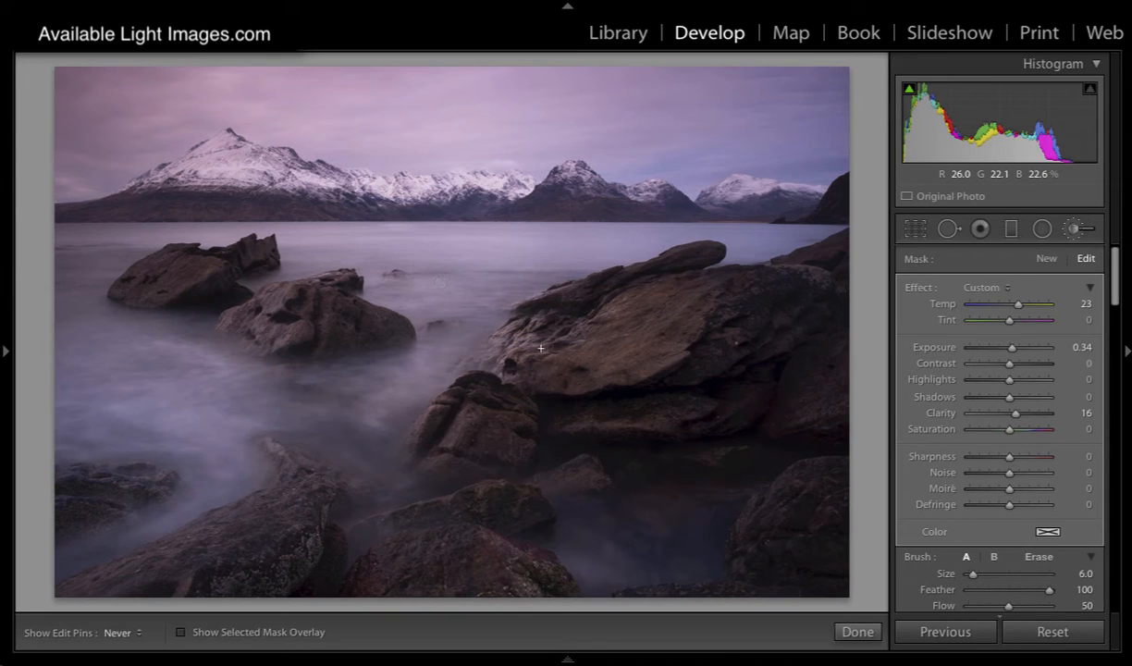
key("bracketleft")
mouse_move(457, 411)
left_mouse_down()
mouse_move(426, 460)
mouse_move(429, 433)
mouse_move(403, 443)
left_mouse_up()
key("h")
key("h")
key("h")
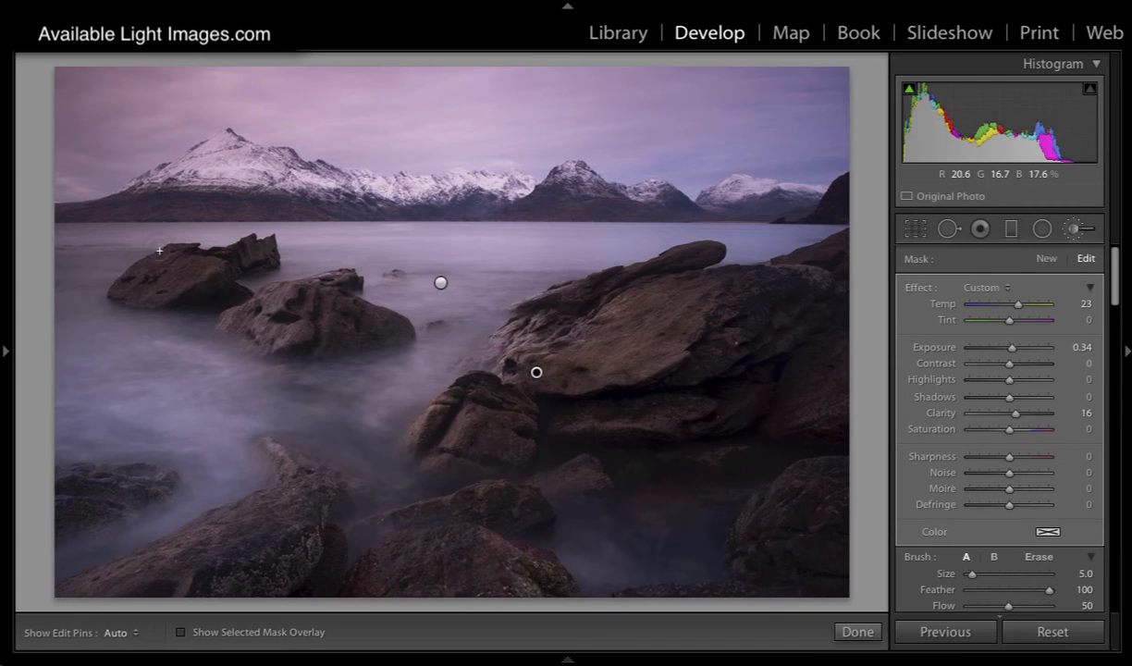
key("h")
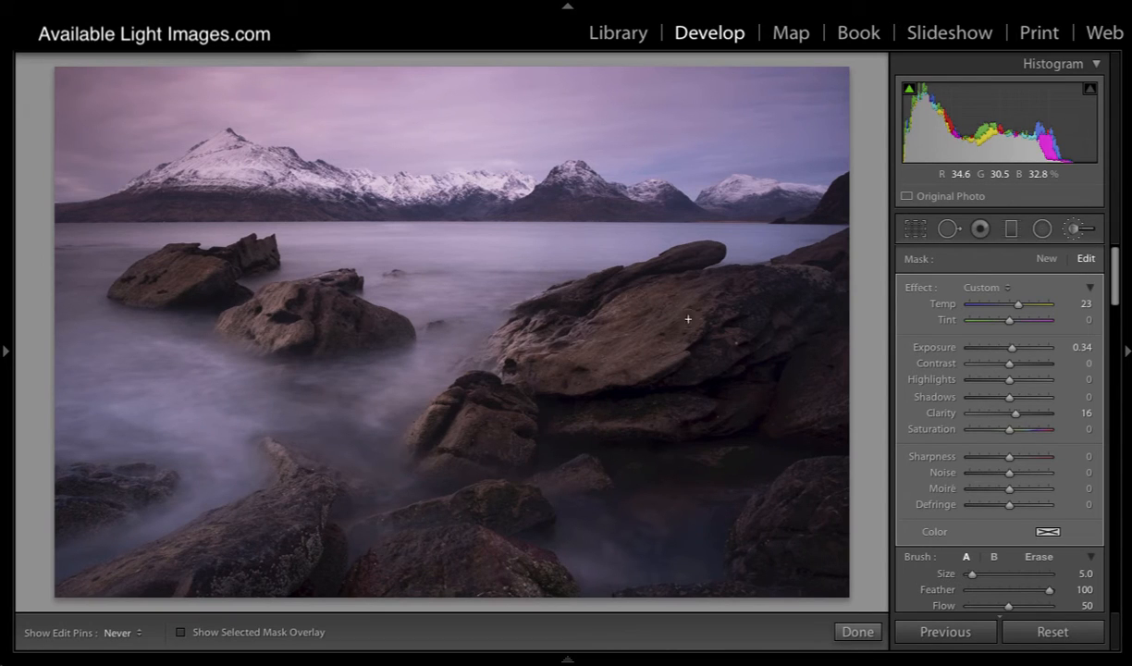
key("h")
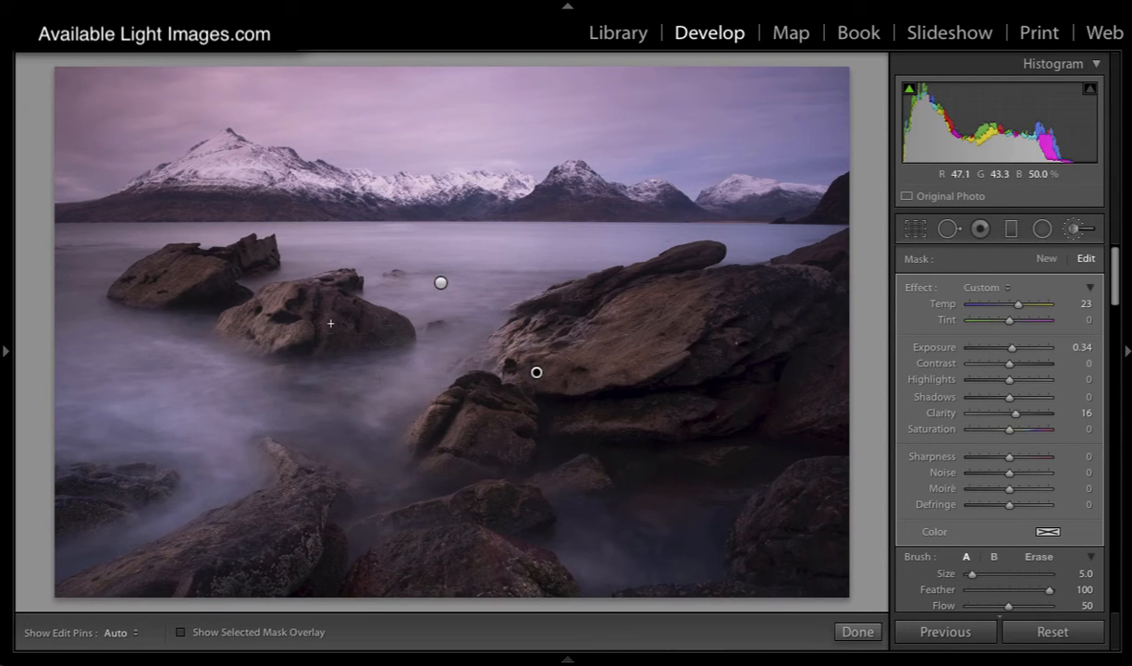
Step: Reduce the brush size to 3 and paint the front rock and the small foreground rocks below it
key("bracketleft")
key("bracketleft")
key("h")
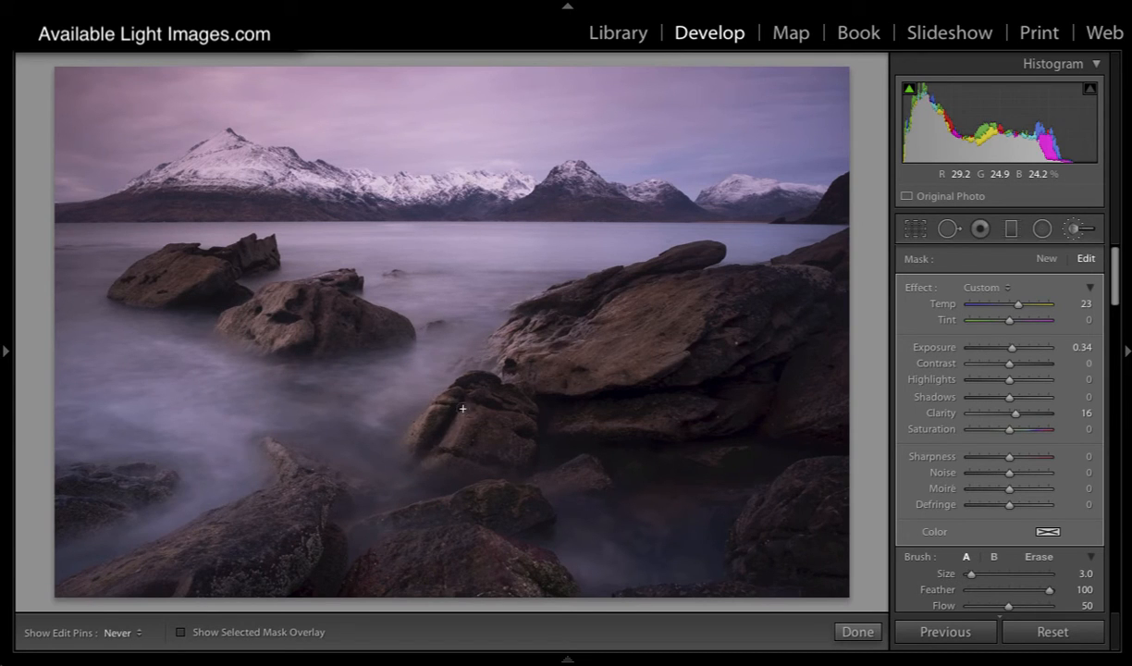
key("h")
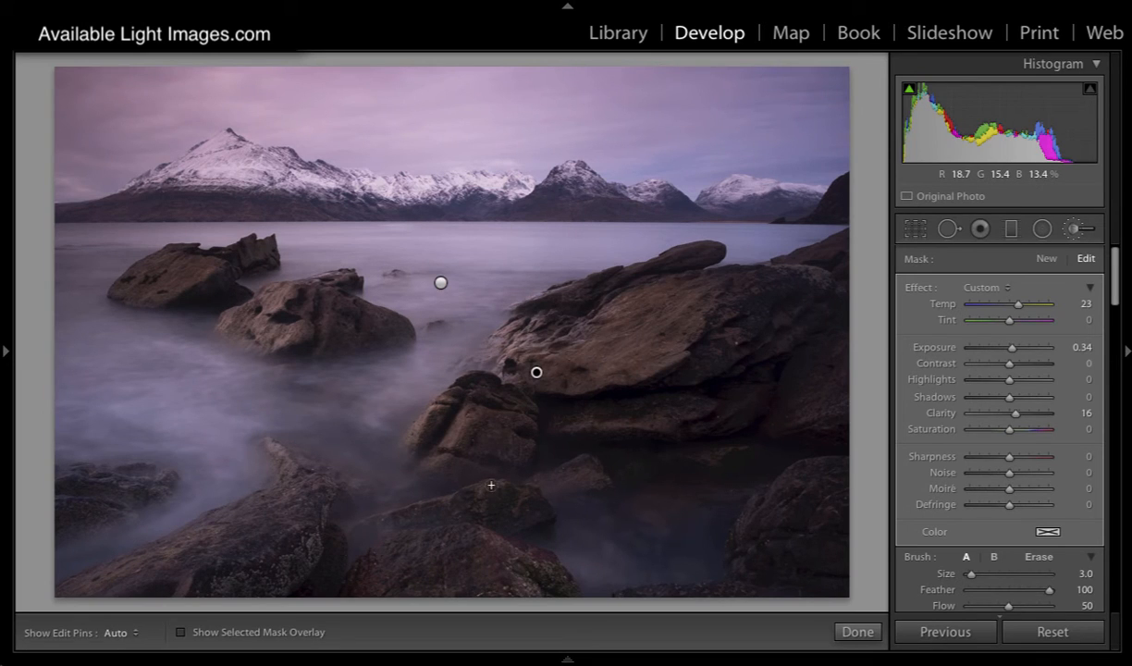
key("h")
key("h")
Step: Enlarge the brush to size 6 and extend the warm mask over the dark rocks at the photo's right side
key("h")
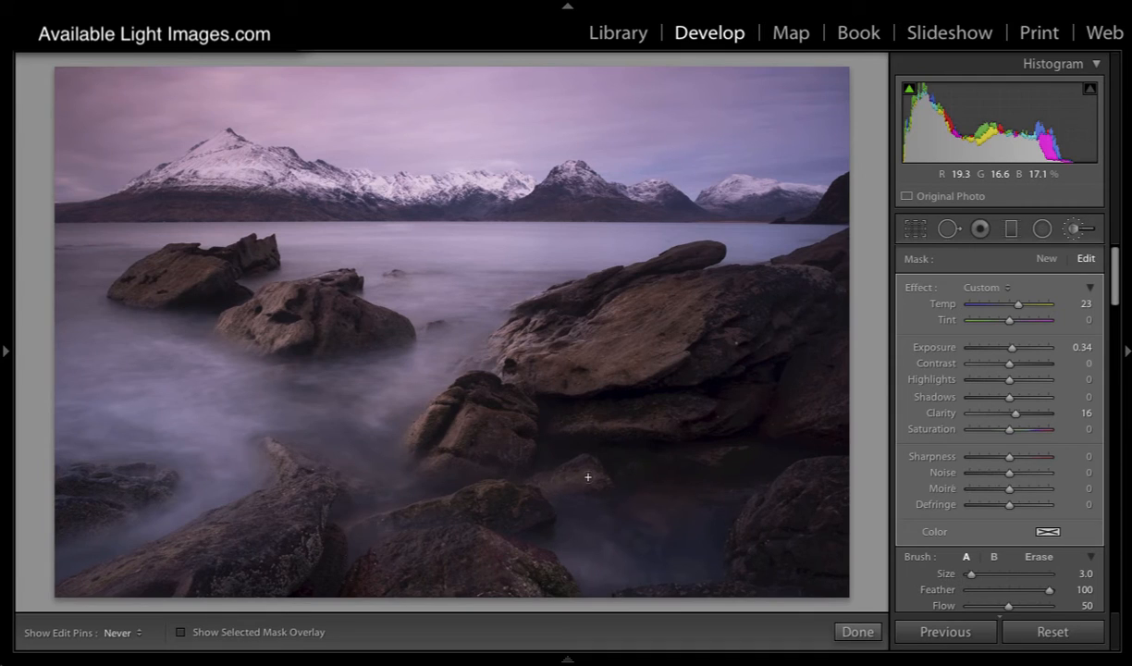
key("h")
key("h")
key("h")
left_click_drag(814, 427, 805, 414)
key("bracketright")
key("bracketright")
key("bracketright")
key("bracketright")
key("h")
key("bracketleft")
Step: Paint the rock and headland at the photo's right edge near the waterline with brush size 5
key("h")
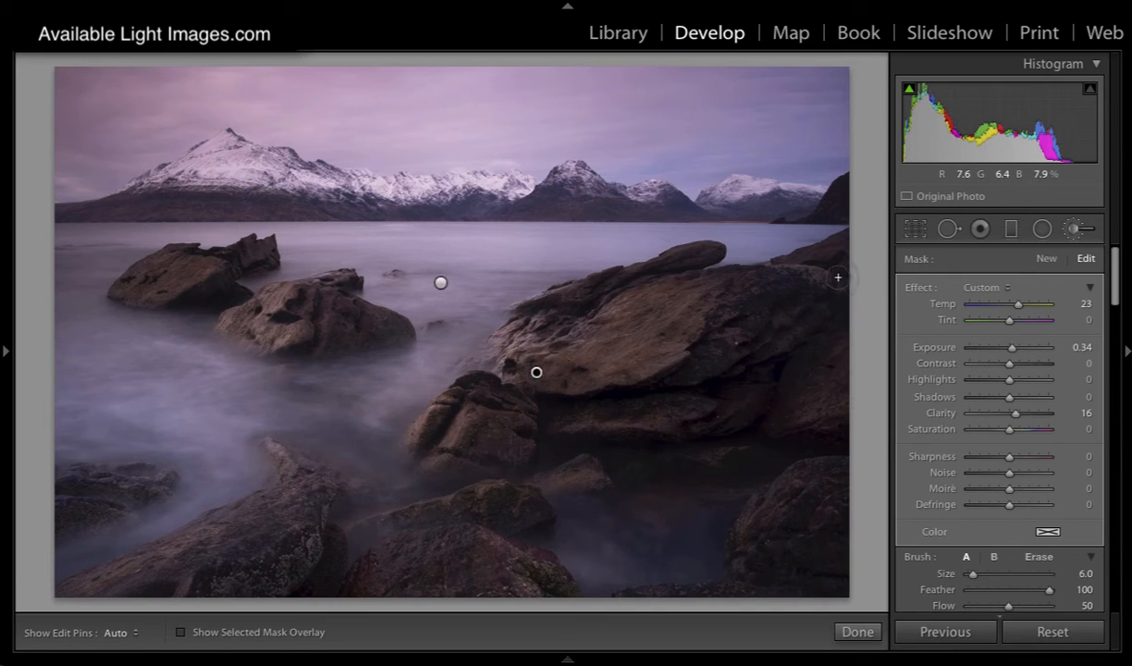
key("bracketleft")
key("h")
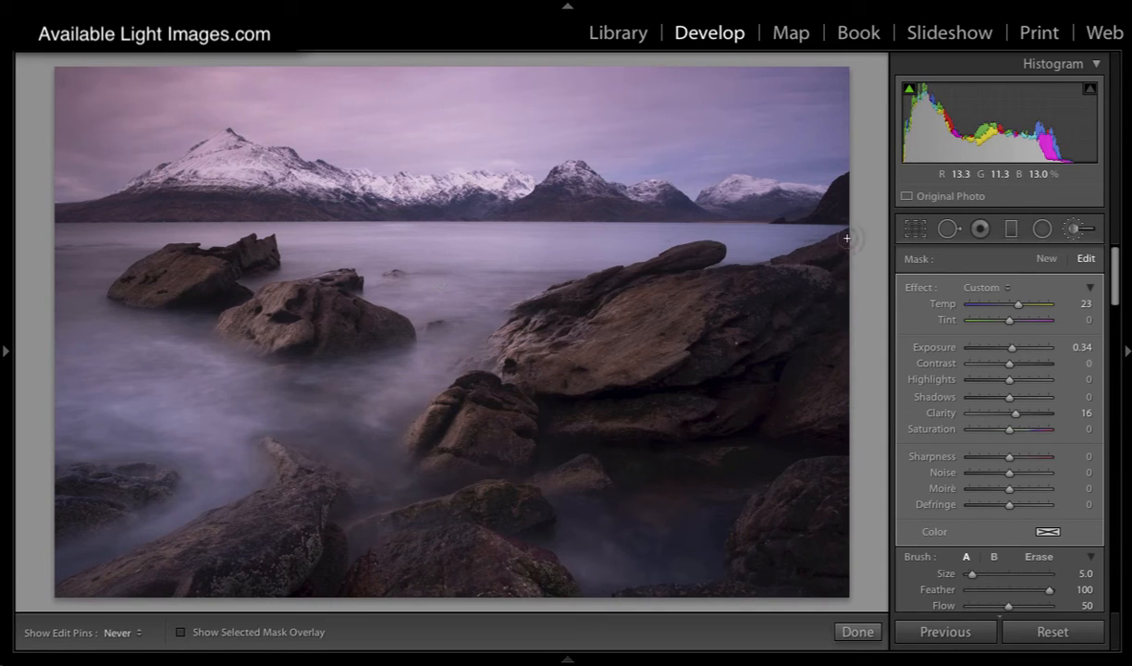
key("h")
key("h")
key("h")
key("h")
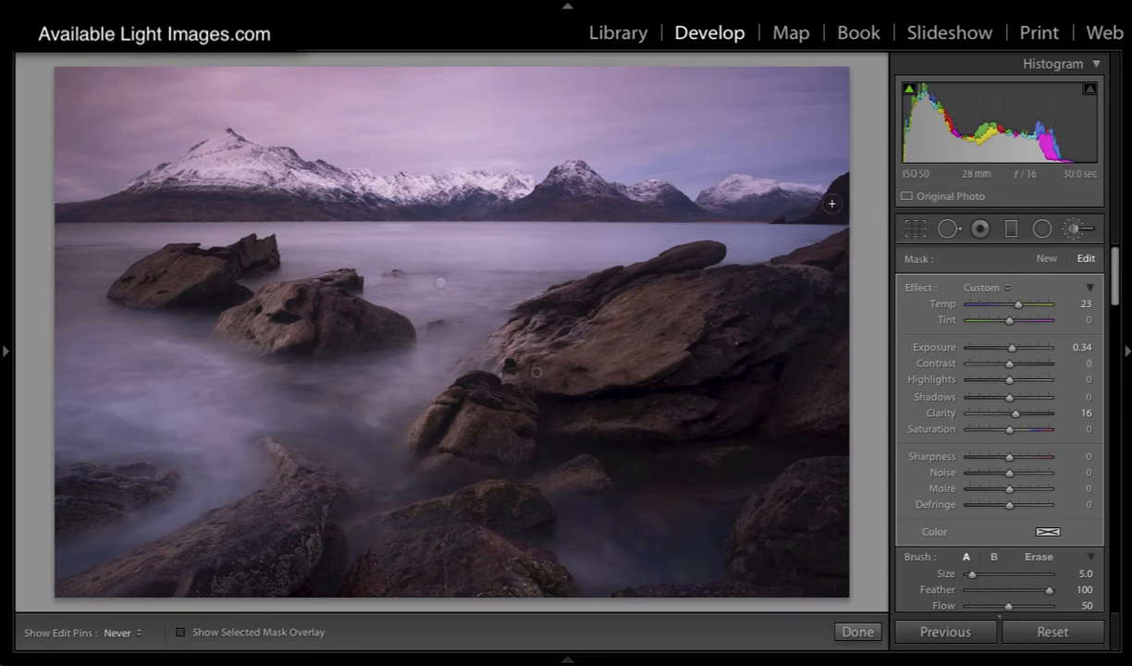
key("h")
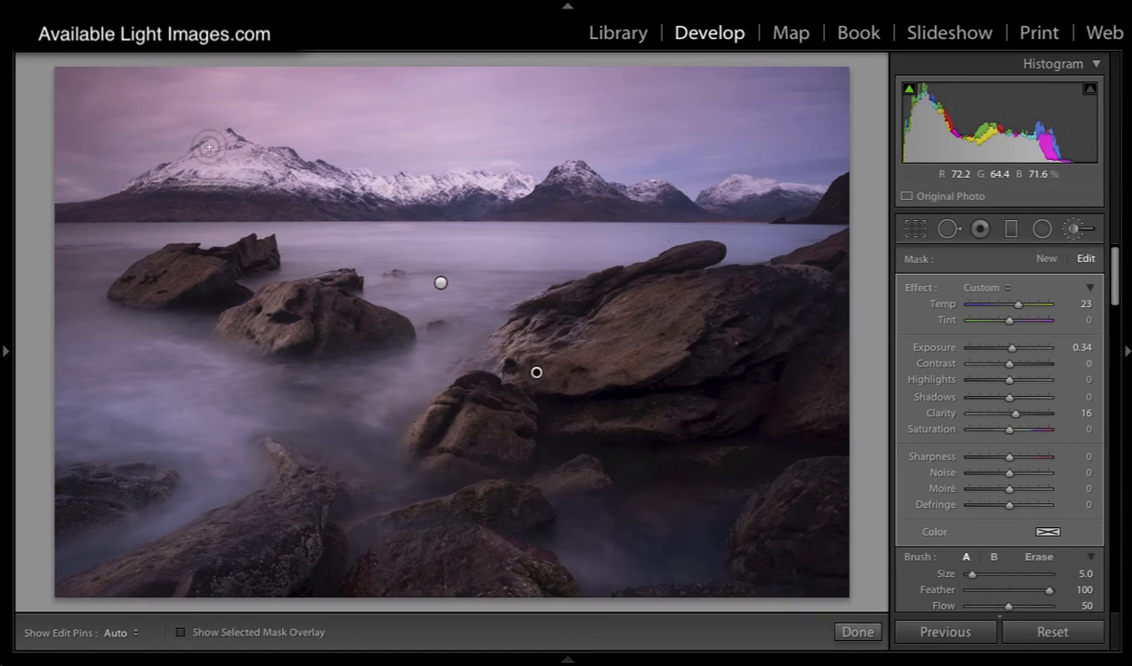
Step: Set the brush to size 6 and flow 28 and lightly paint the mask along the snowy mountains
key("bracketright")
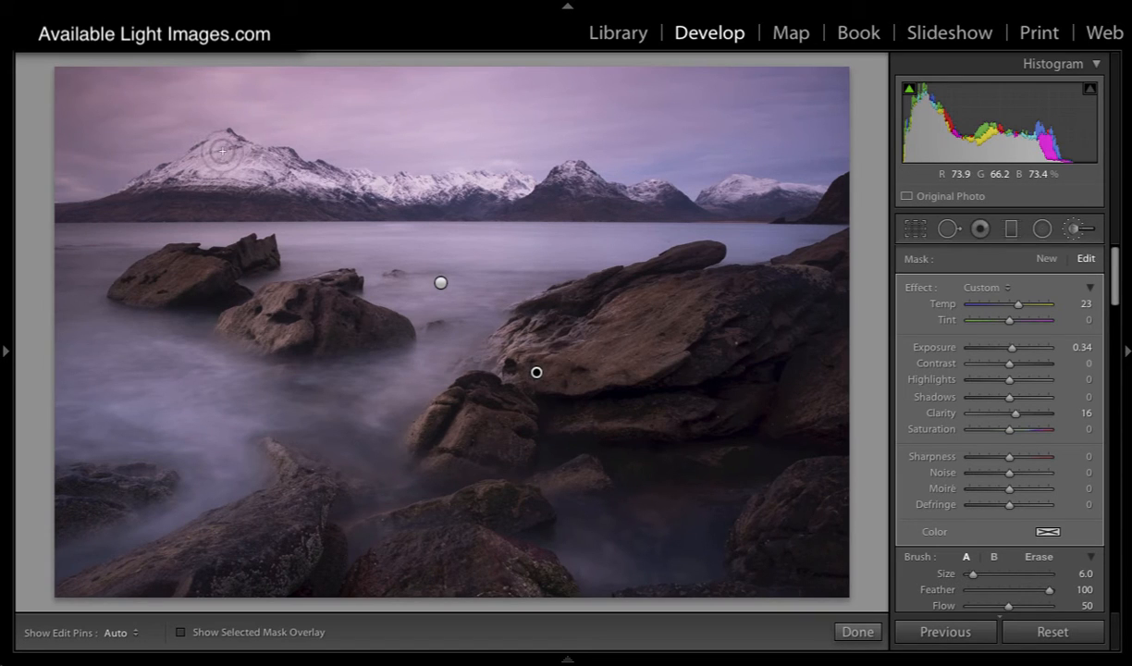
left_click(989, 606)
key("h")
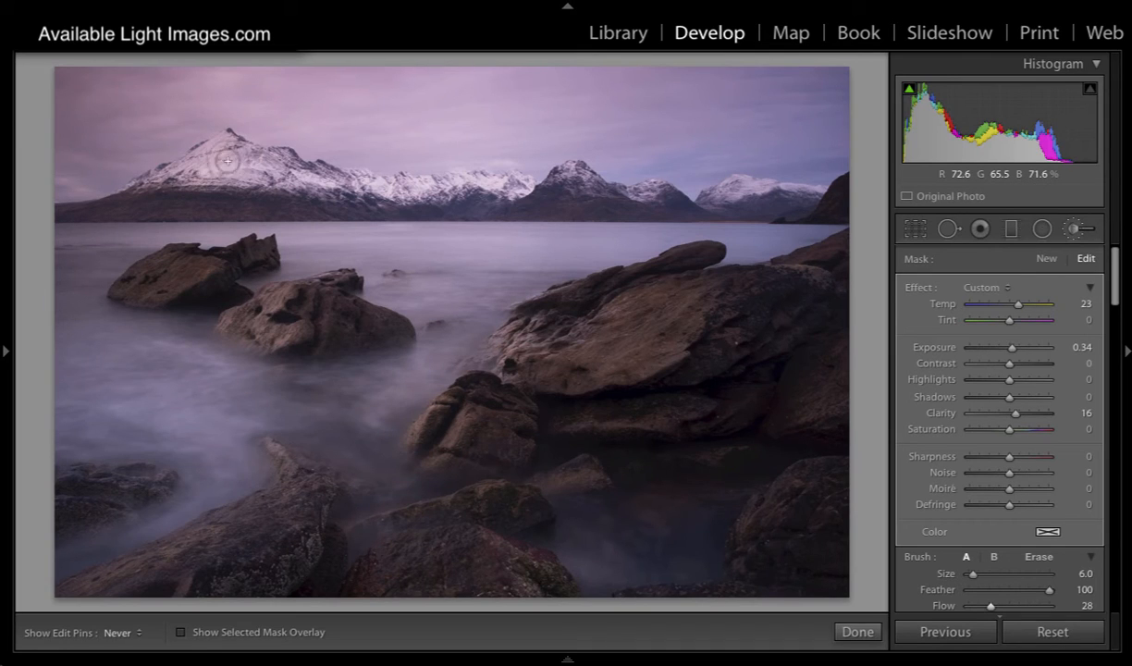
key("h")
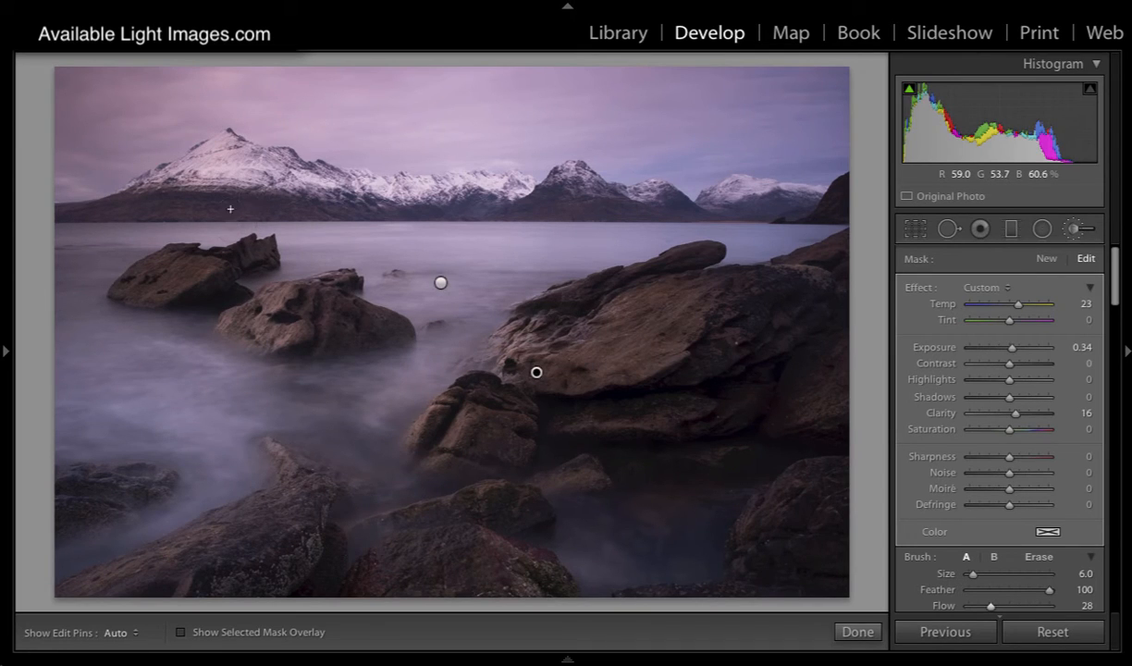
key("h")
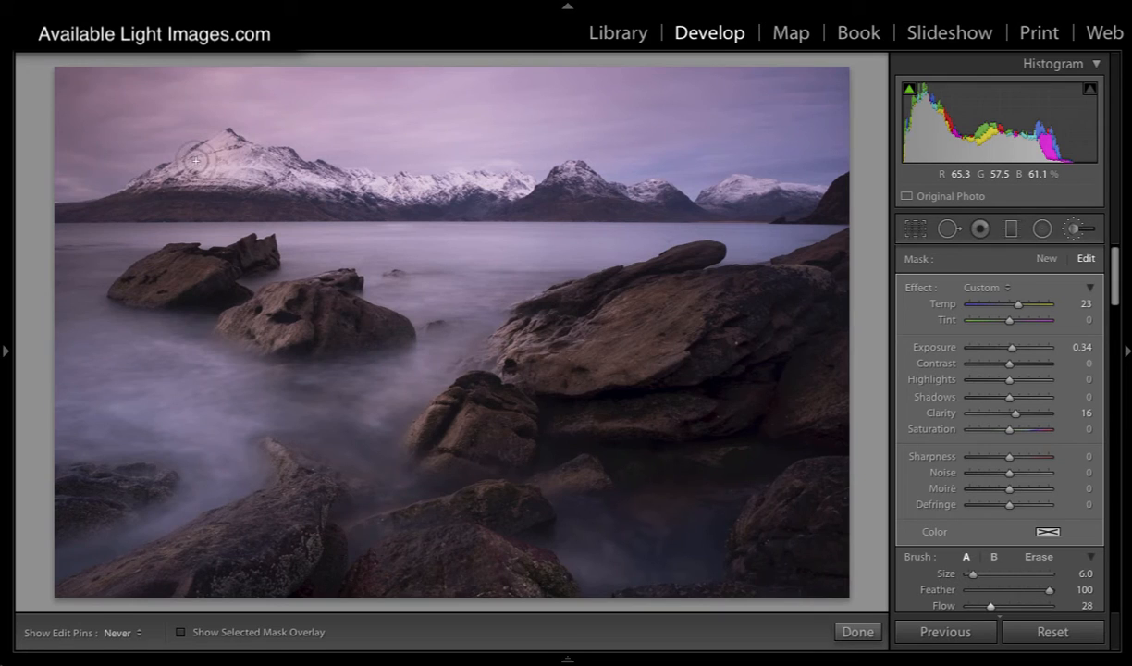
key("h")
key("h")
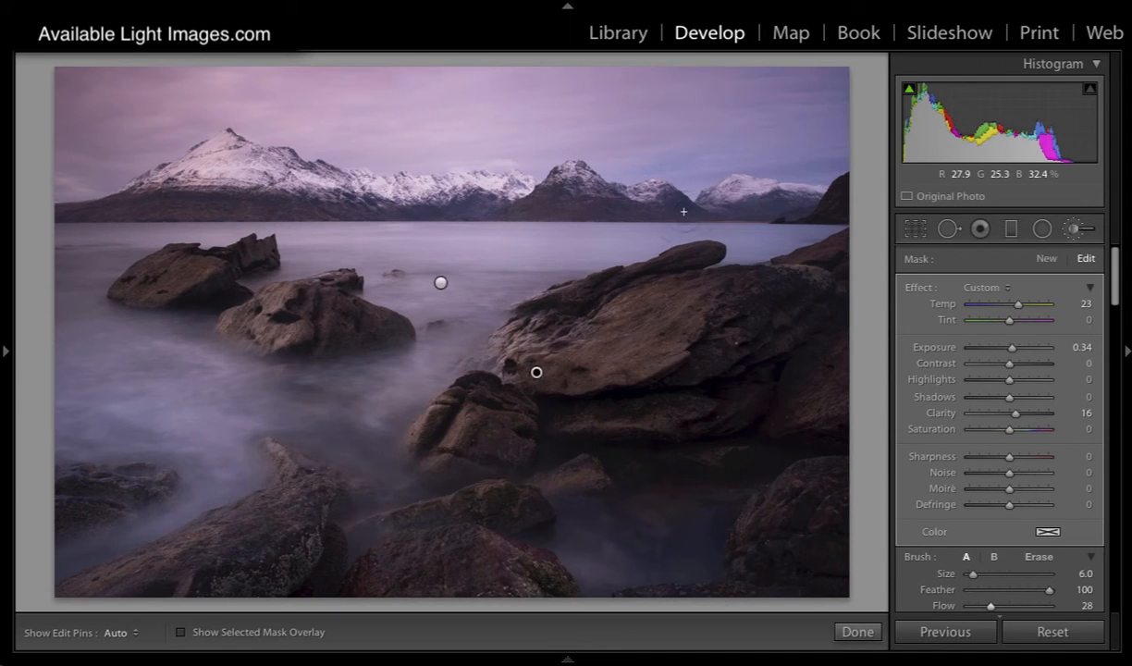
Step: Compare the photo repeatedly with and without the brush adjustments to judge the rocks and mountains
scroll(953, 509, "down", 3)
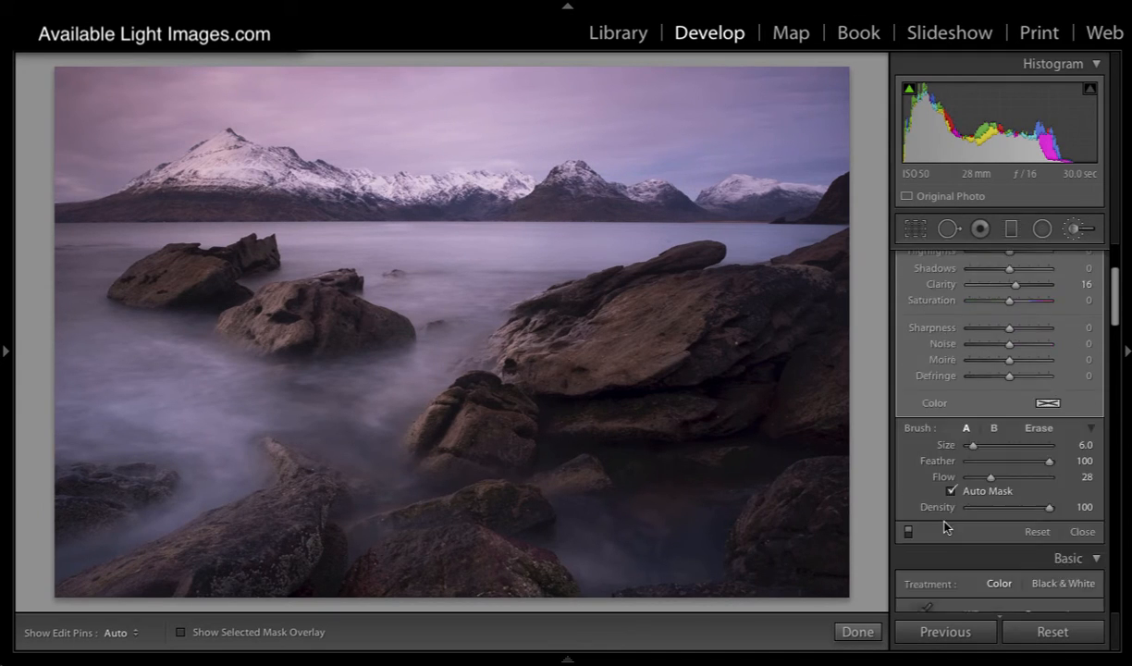
left_click(907, 533)
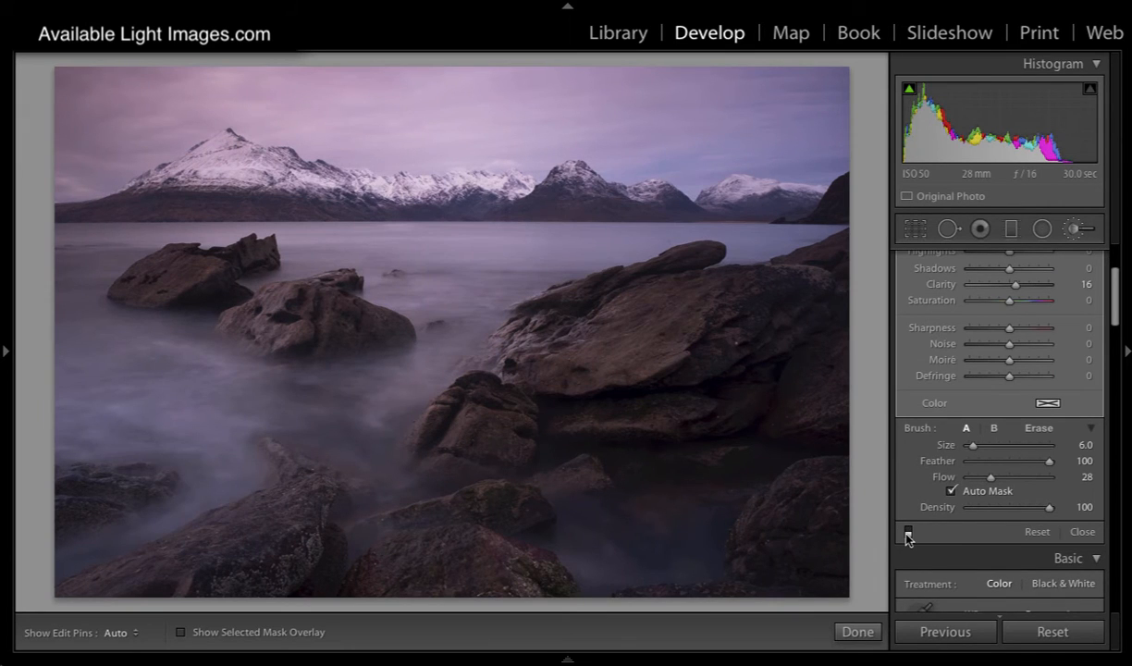
left_click(907, 533)
left_click(907, 532)
left_click(907, 533)
left_click(907, 533)
left_click(907, 532)
left_click(907, 533)
left_click(907, 532)
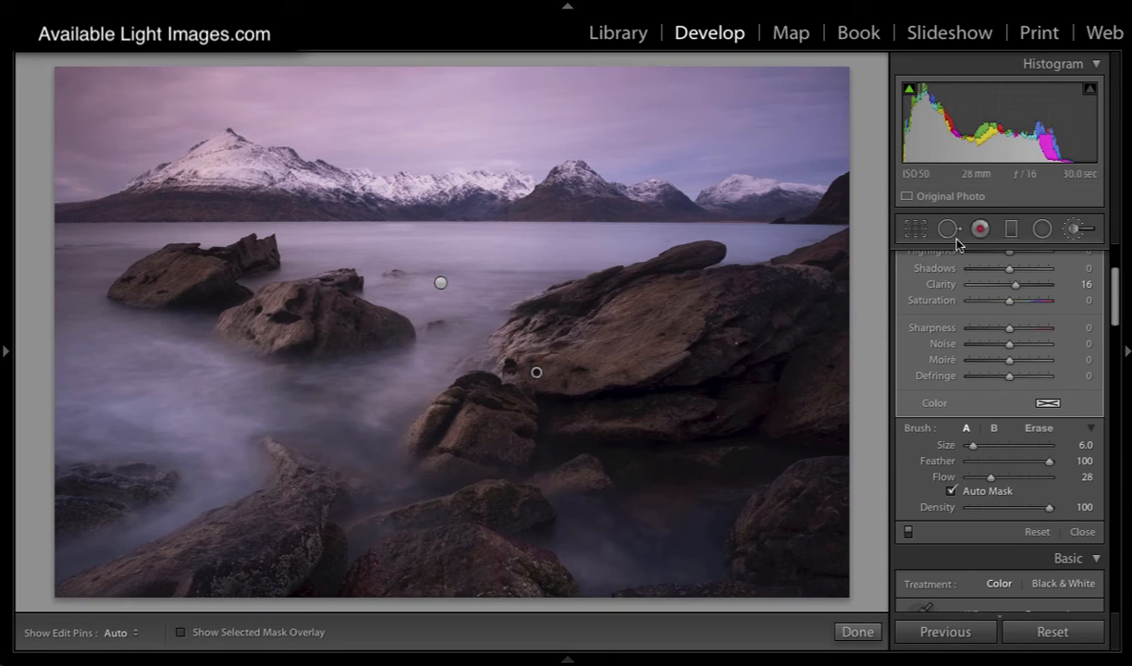
Step: Add a horizontal graduated filter with all effects reset, drawn down from the sky and centred on the far shoreline
scroll(1116, 289, "up", 1)
scroll(1116, 290, "up", 3)
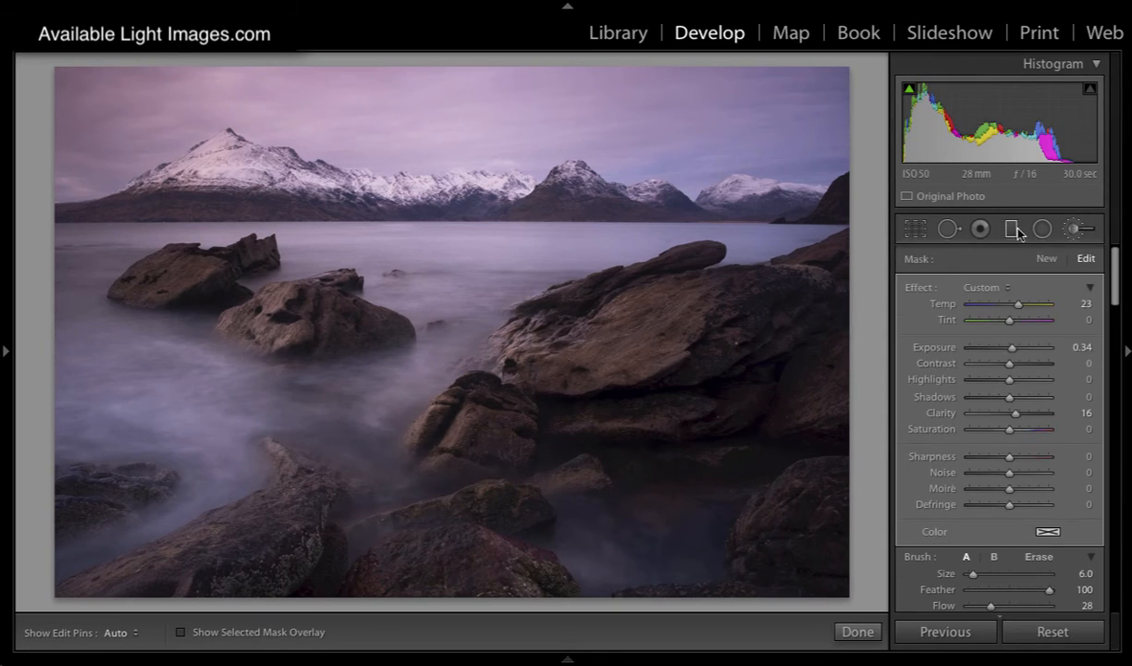
left_click(1011, 228)
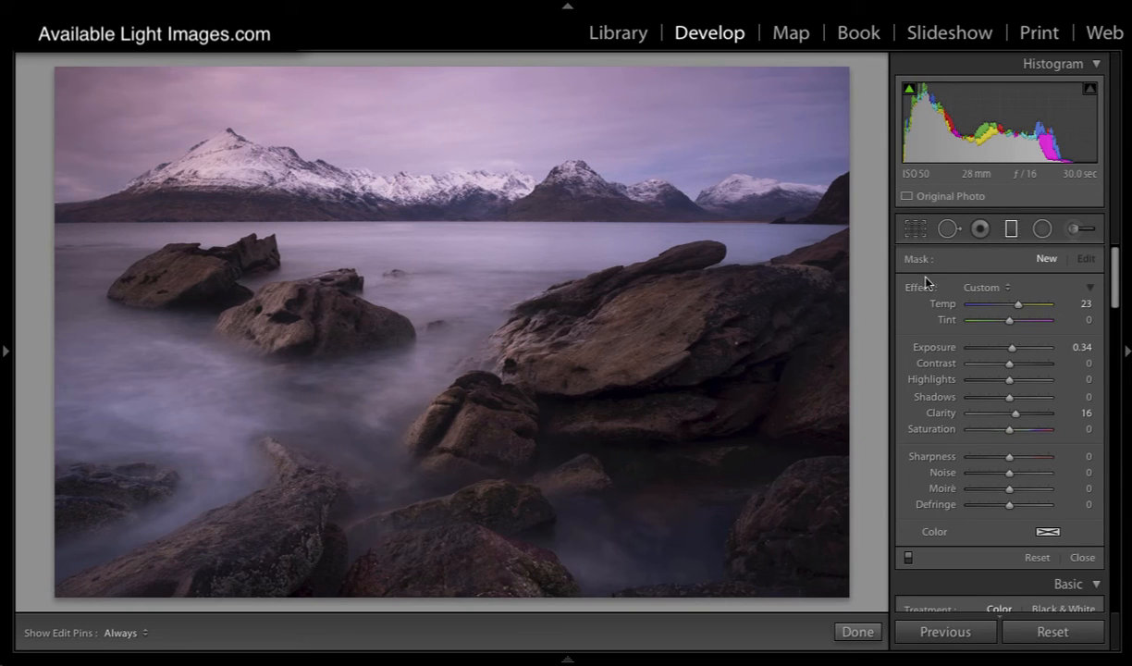
double_click(925, 284)
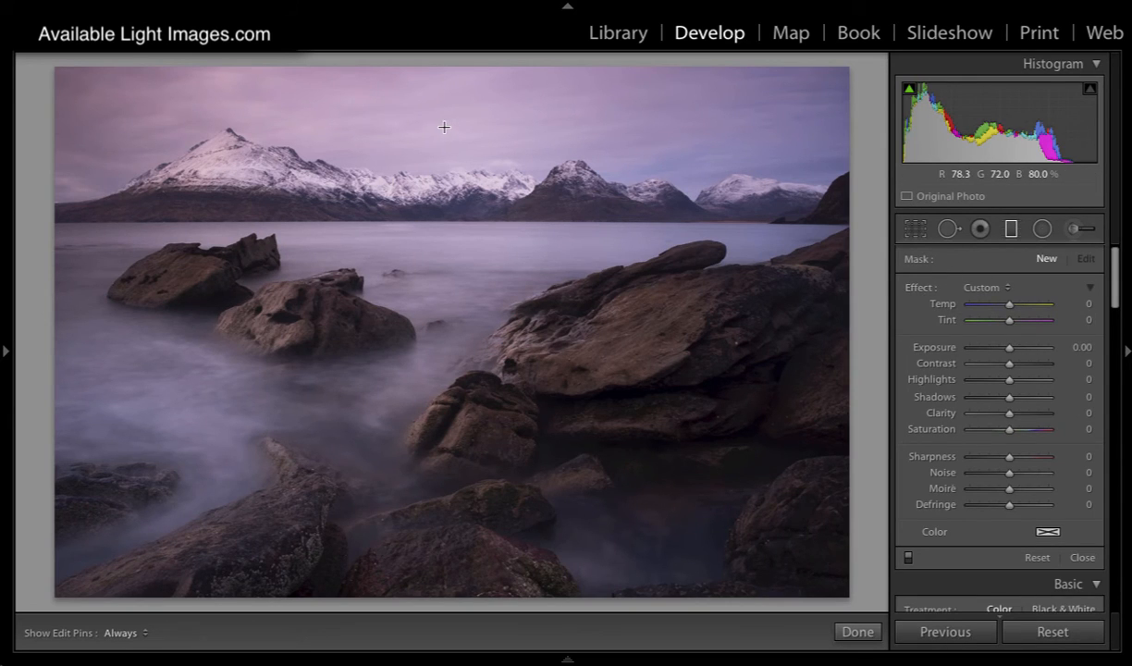
key("shift")
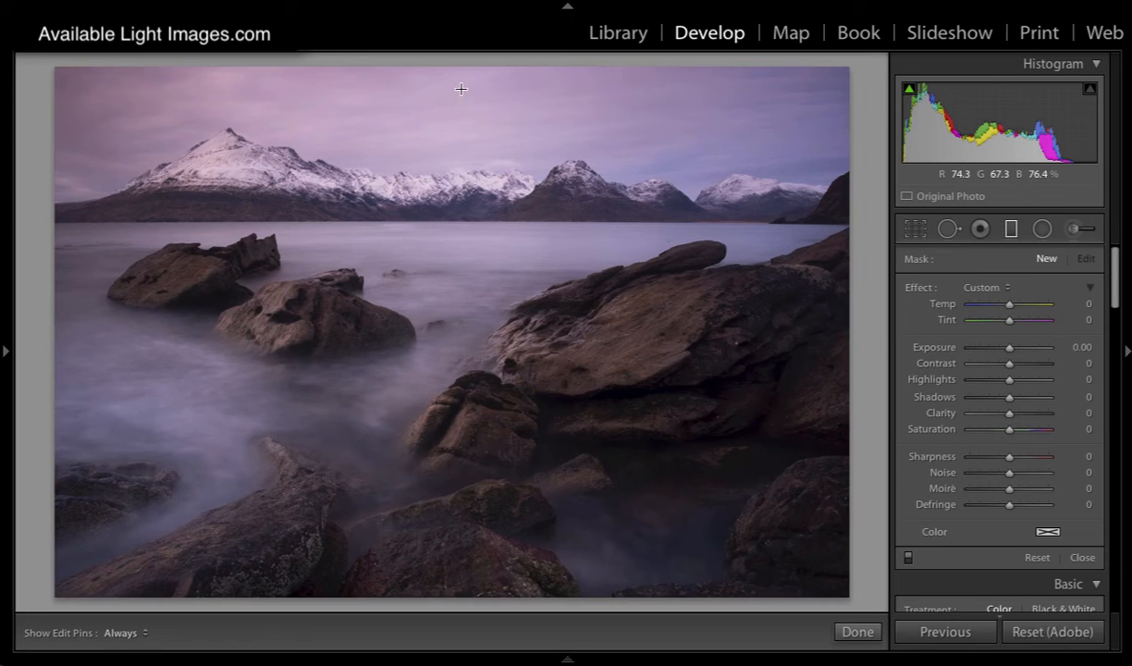
left_click_drag(459, 89, 458, 412)
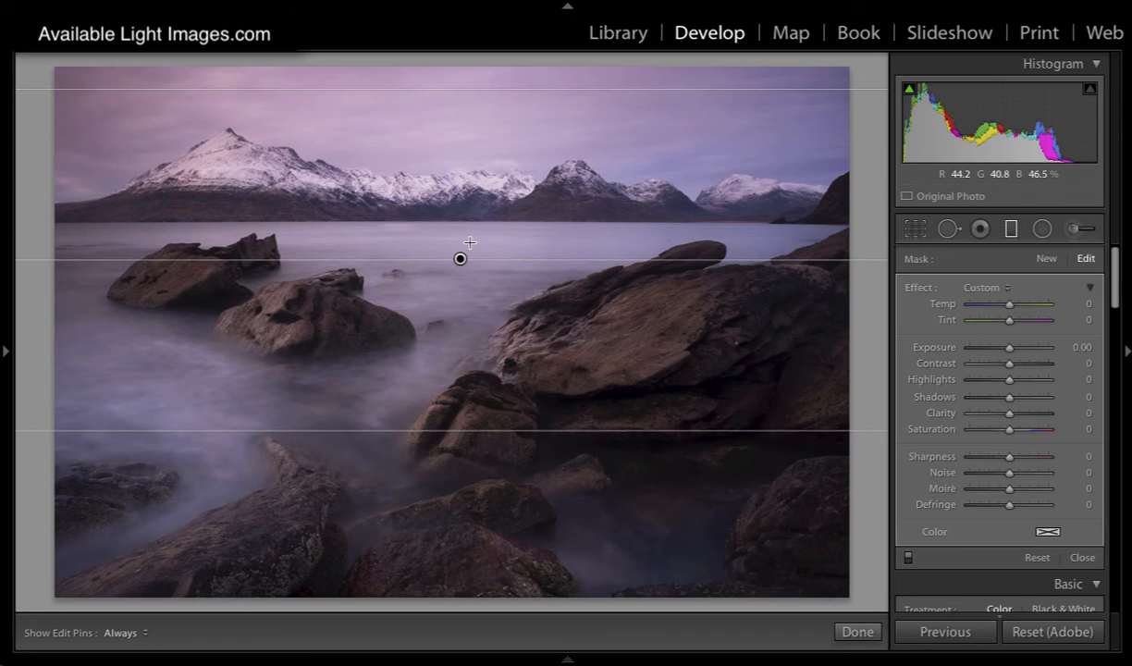
left_click_drag(459, 257, 463, 220)
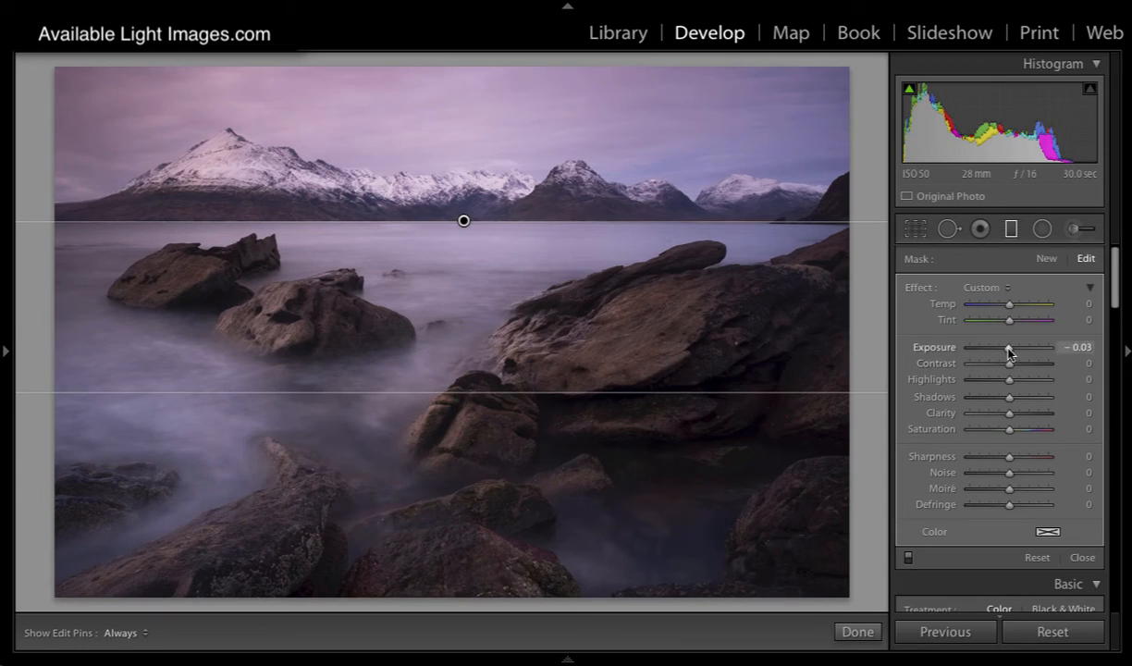
Step: Set the graduated filter to exposure -0.24, temperature -27 and tint -12, then close it
left_click_drag(1008, 352, 1005, 351)
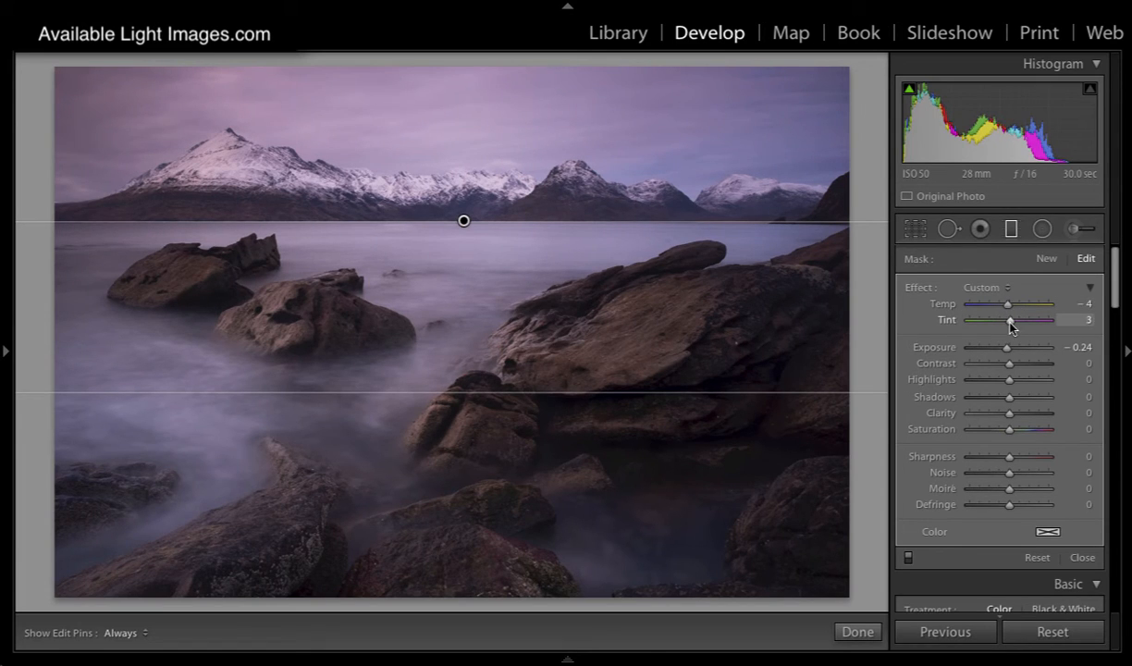
left_click_drag(1012, 326, 1009, 325)
left_click_drag(1008, 322, 1000, 311)
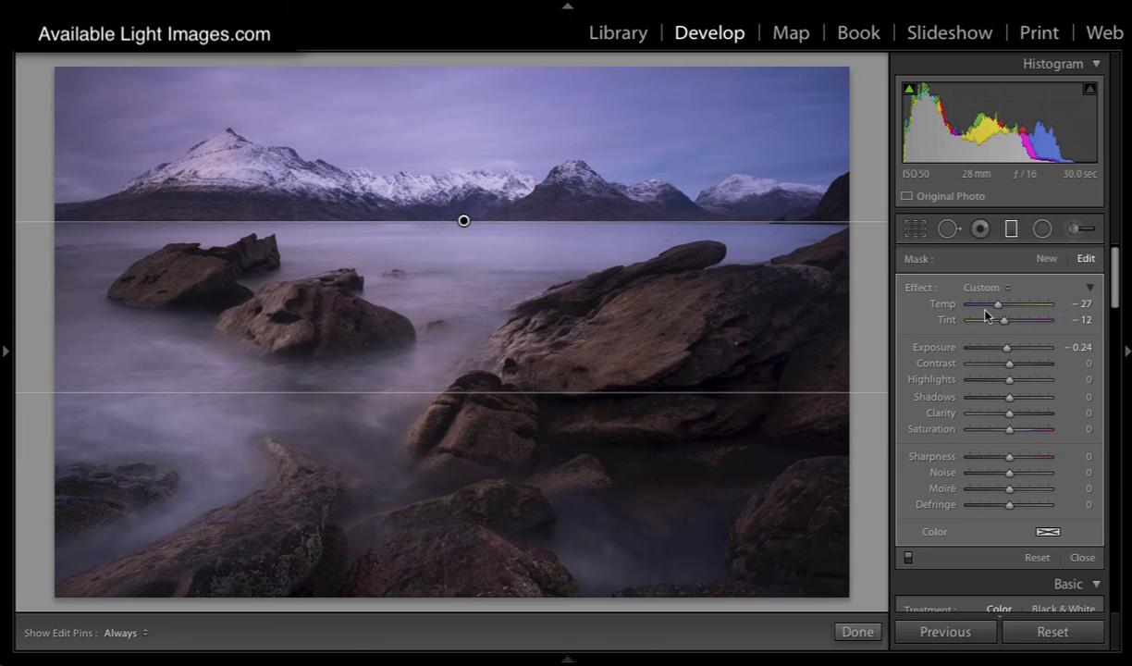
left_click(1012, 233)
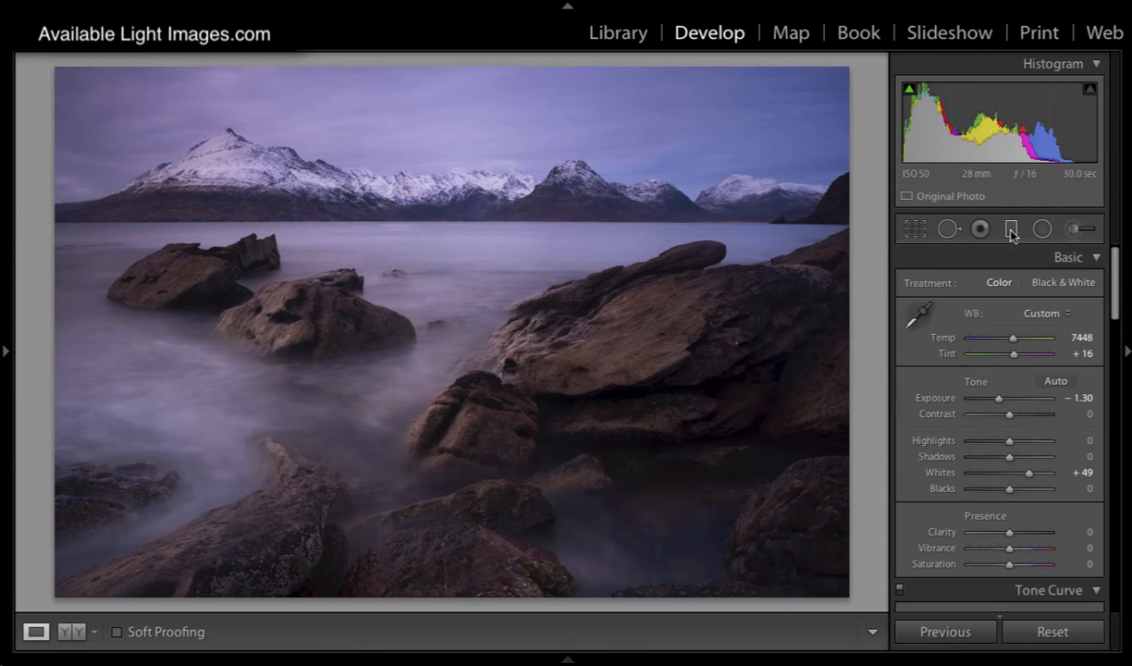
left_click(1071, 231)
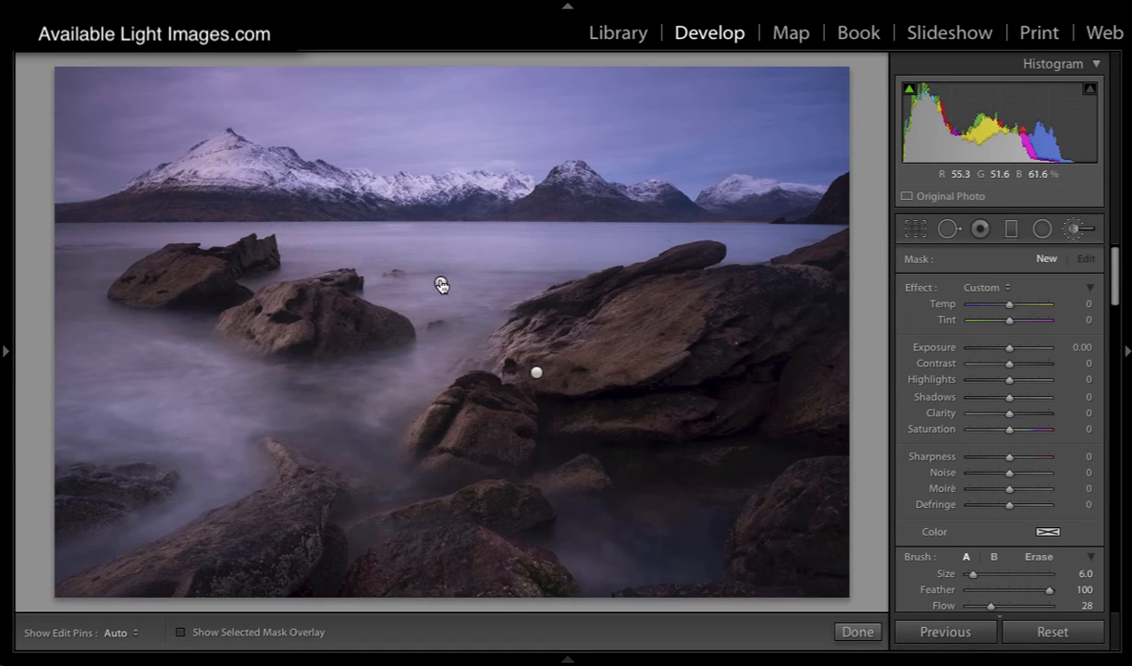
left_click(536, 373)
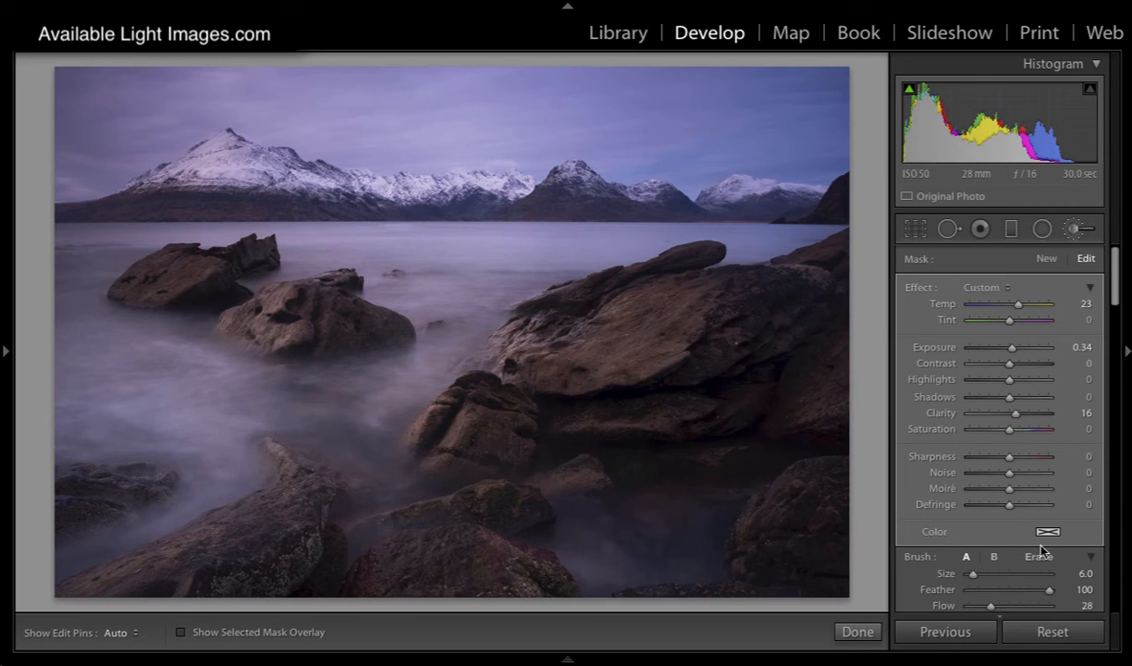
left_click(1039, 555)
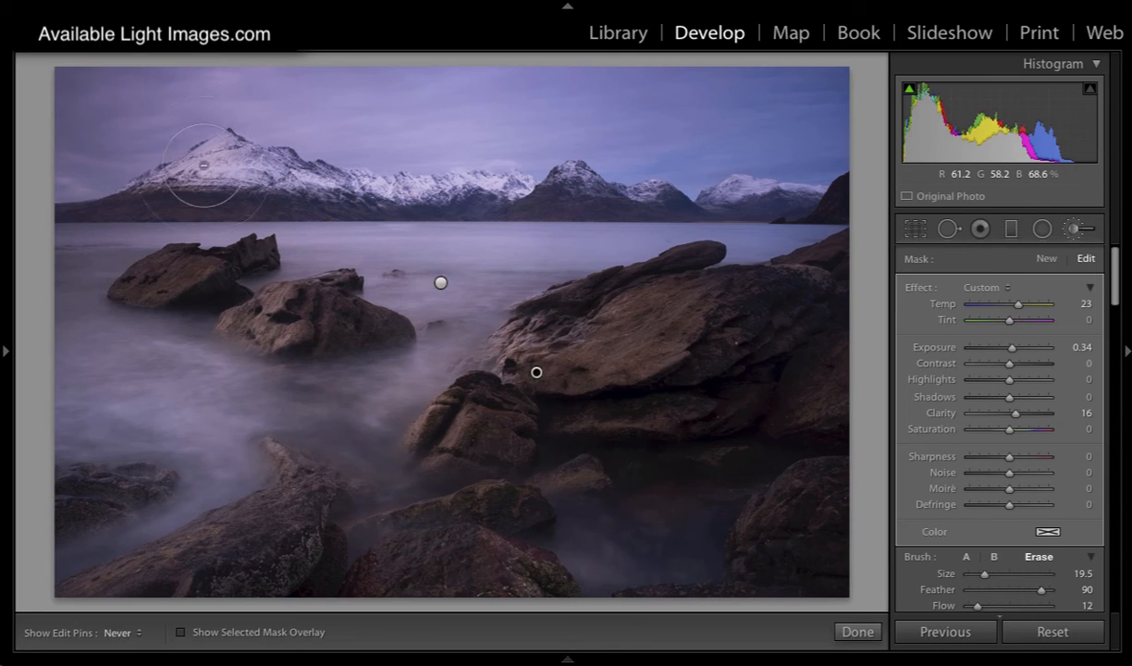
key("h")
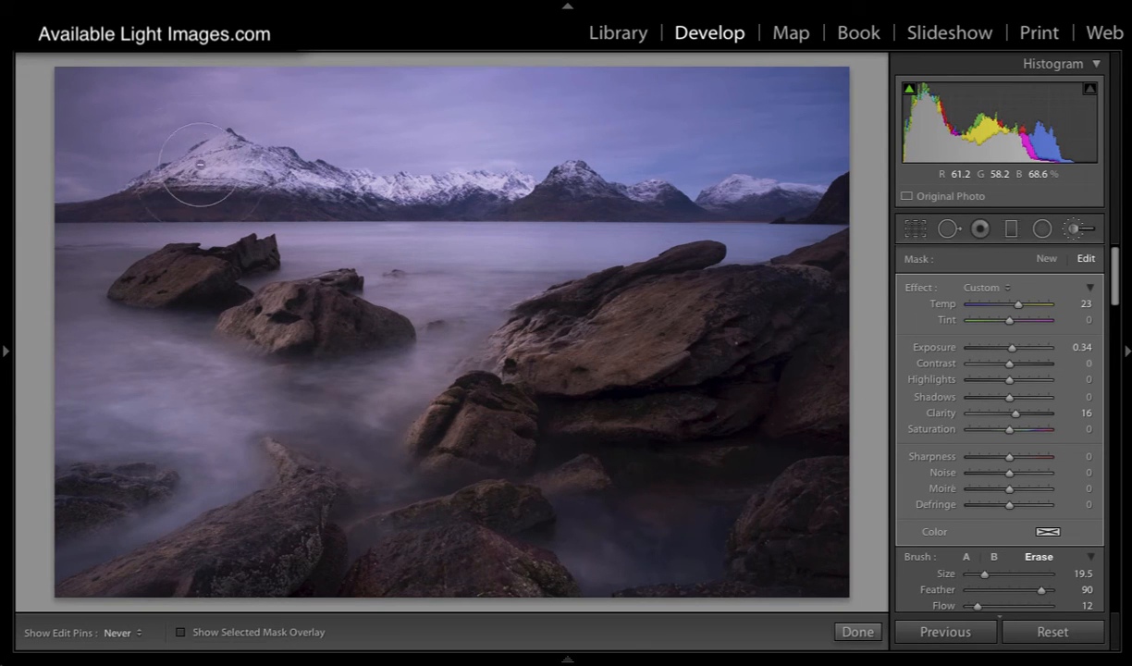
key("h")
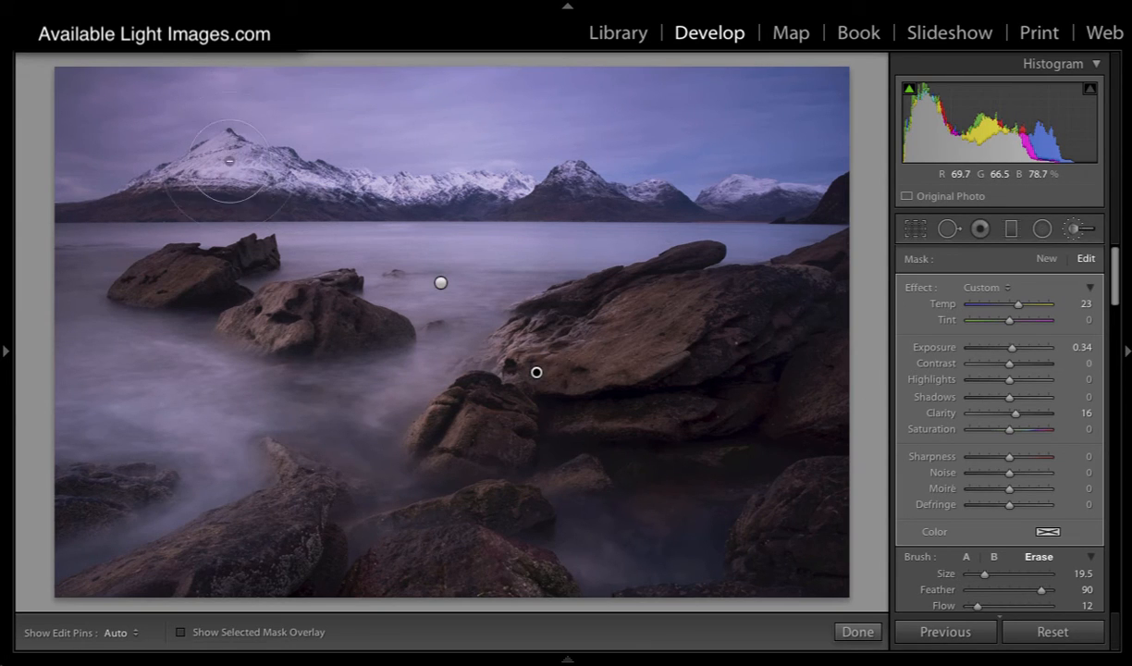
Step: Start a new brush mask with exposure 0.50, brush size 5 and flow 18
left_click(1048, 263)
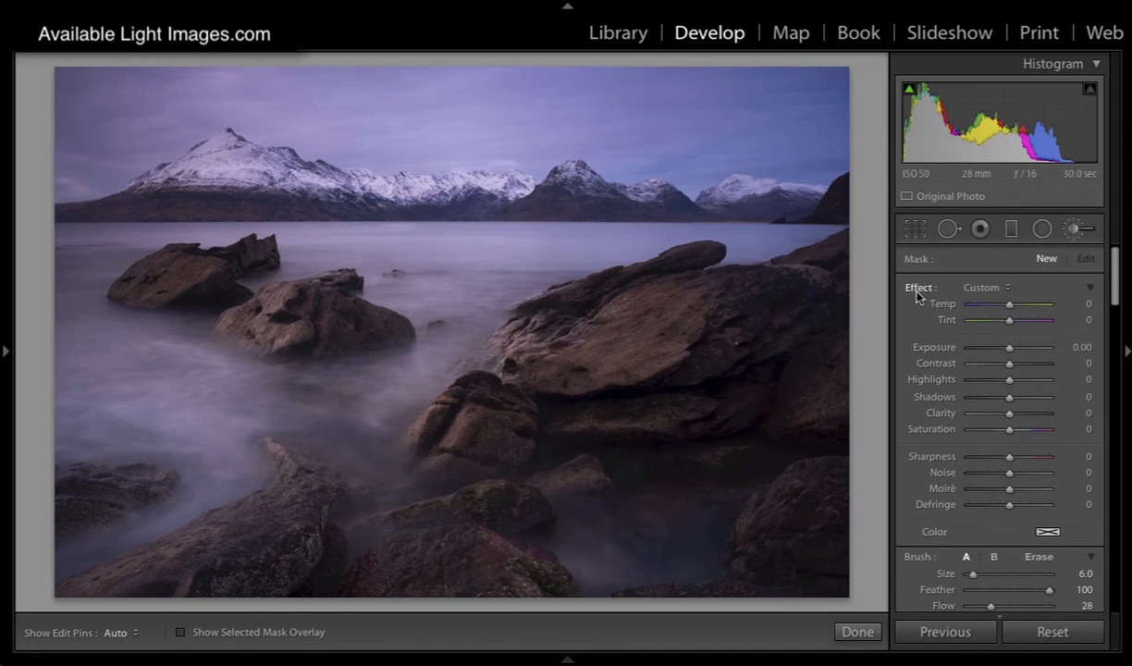
left_click_drag(1009, 349, 1013, 350)
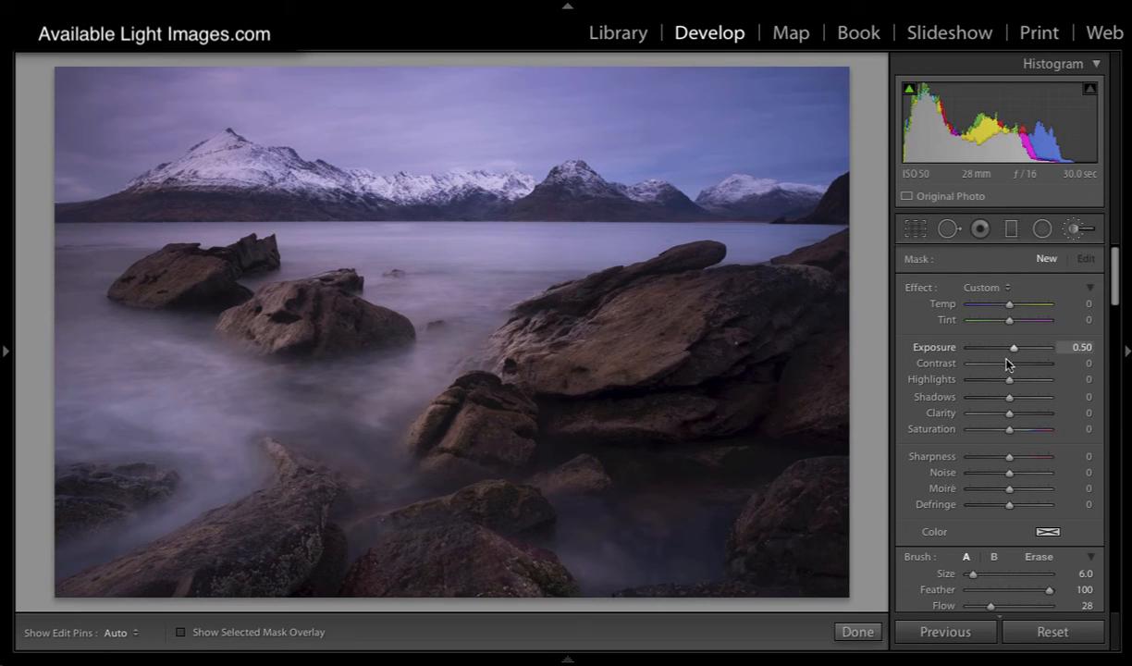
scroll(1018, 535, "down", 1)
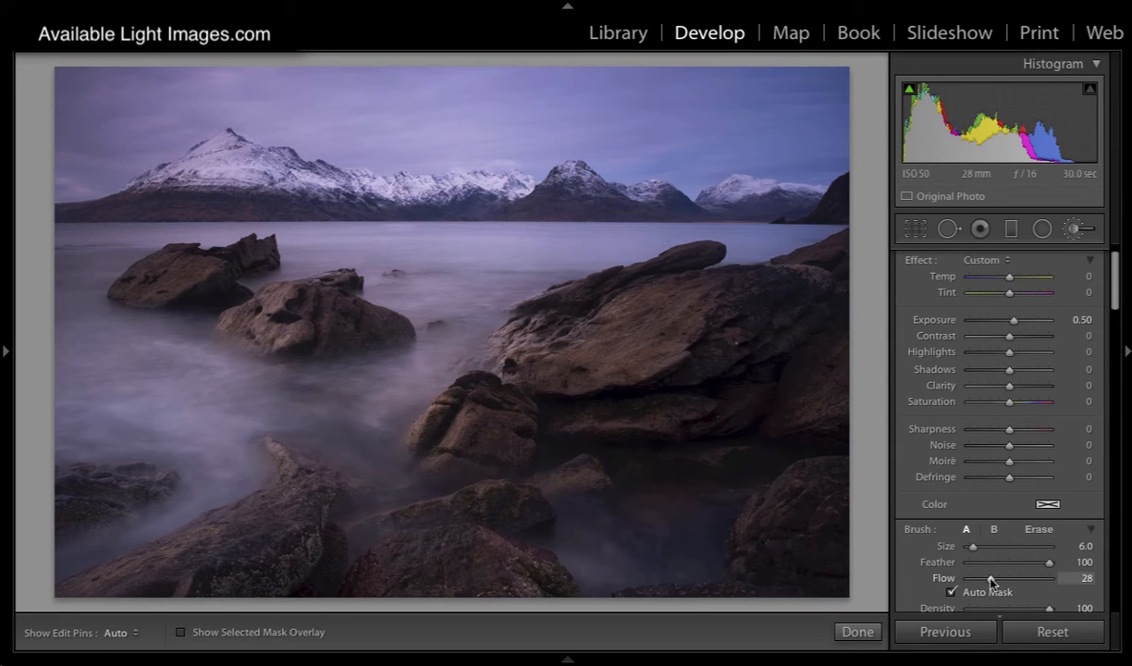
left_click_drag(990, 578, 982, 579)
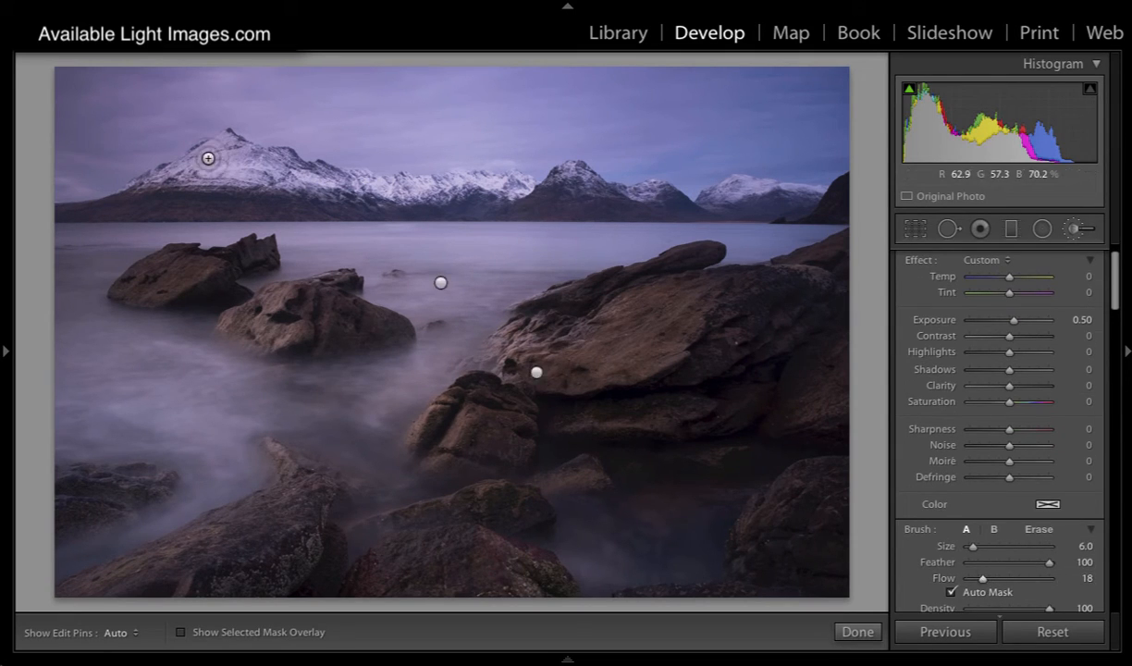
key("h")
key("bracketleft")
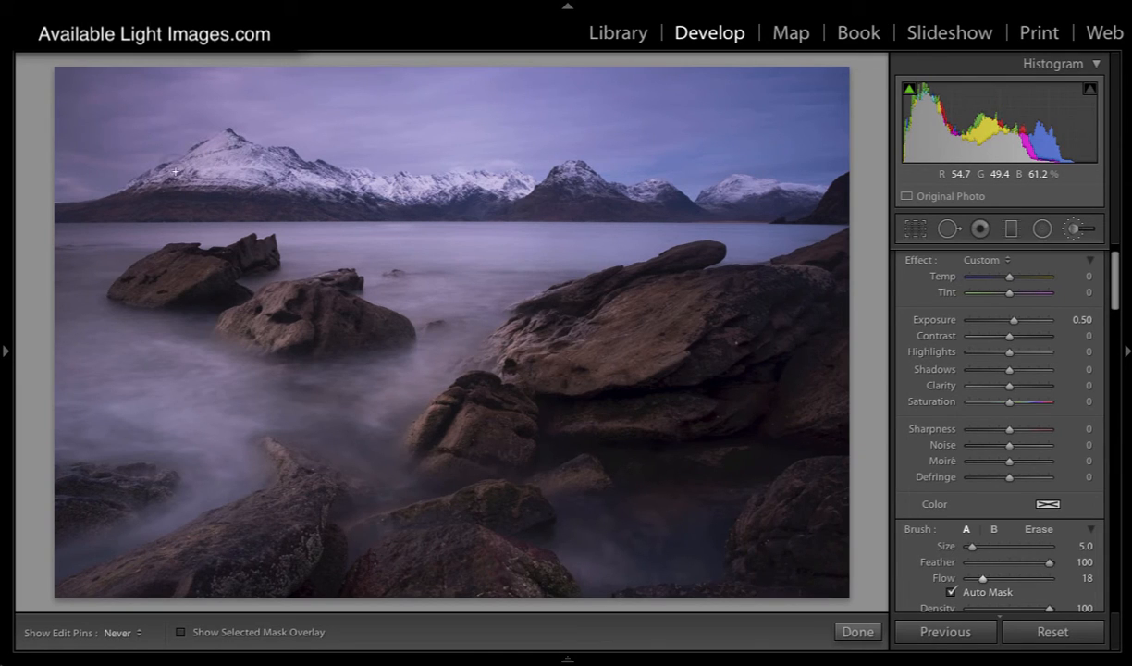
Step: Paint the new mask over the highest snowy peak and down its left ridge, and set the mask's exposure to 0.58
key("h")
left_click(224, 139)
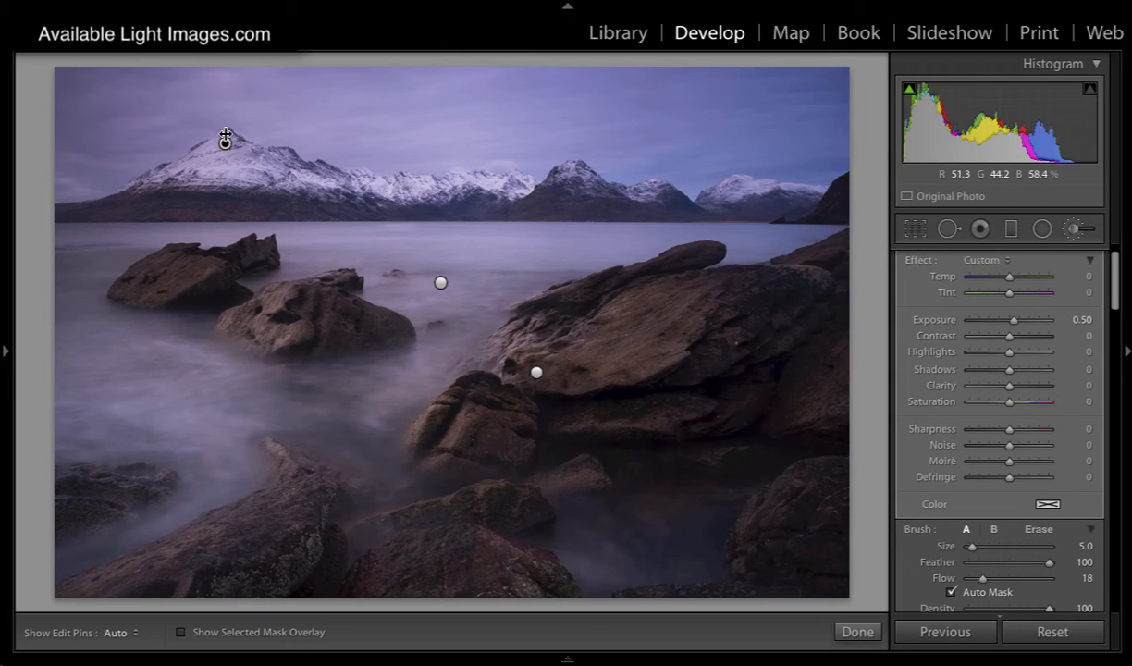
left_click_drag(195, 154, 161, 171)
key("h")
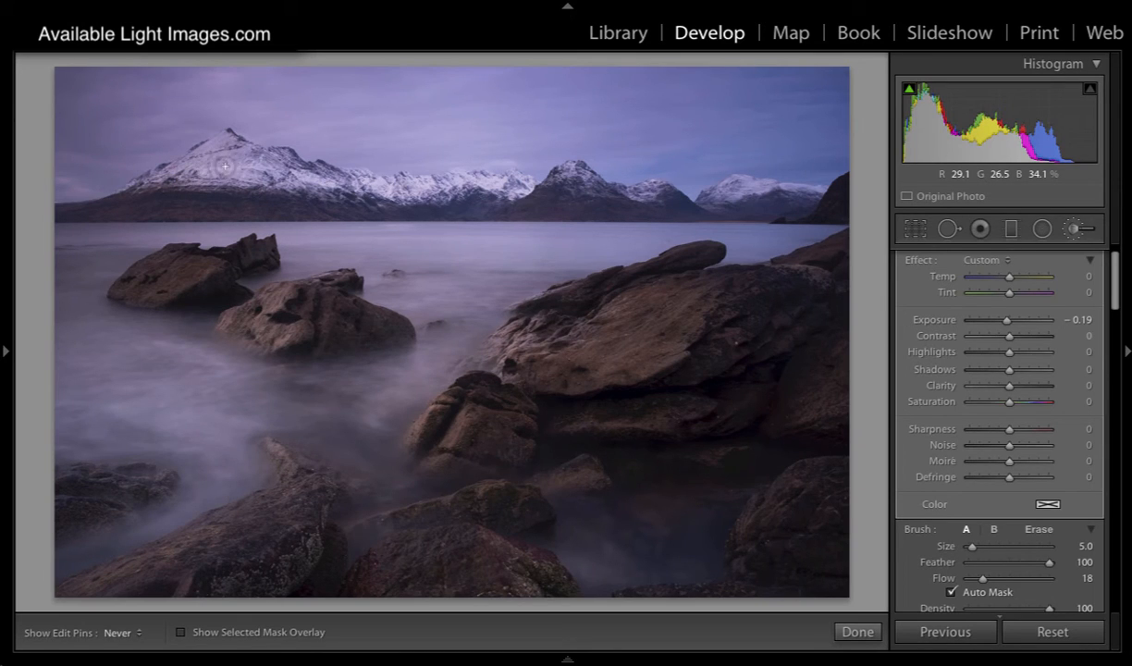
key("h")
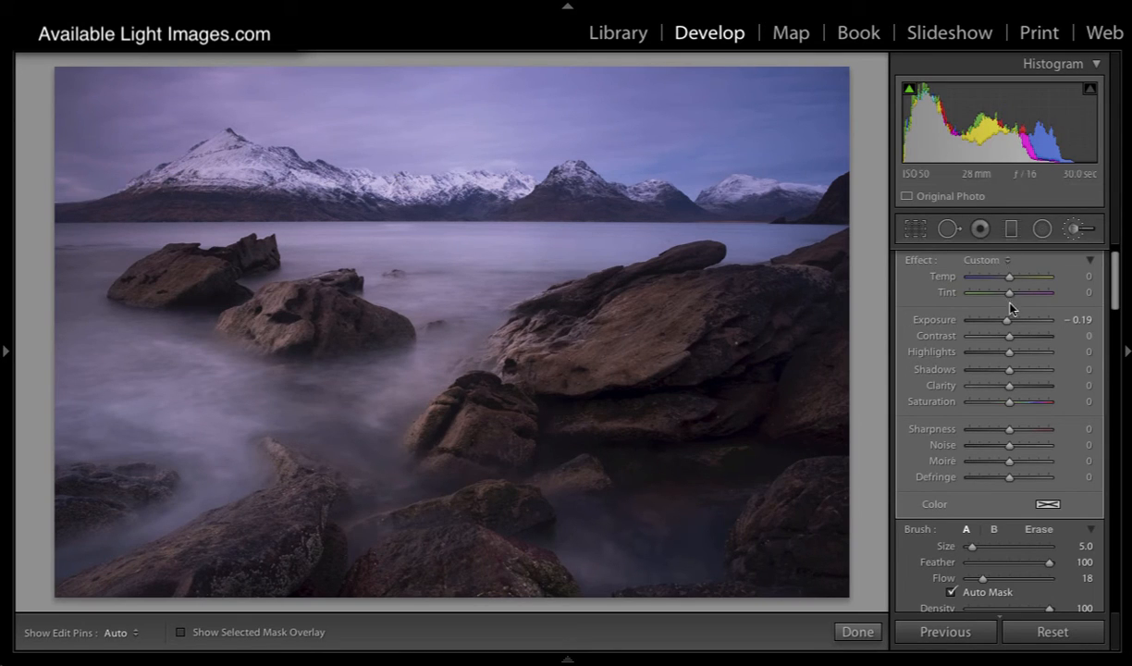
left_click_drag(1011, 325, 1013, 325)
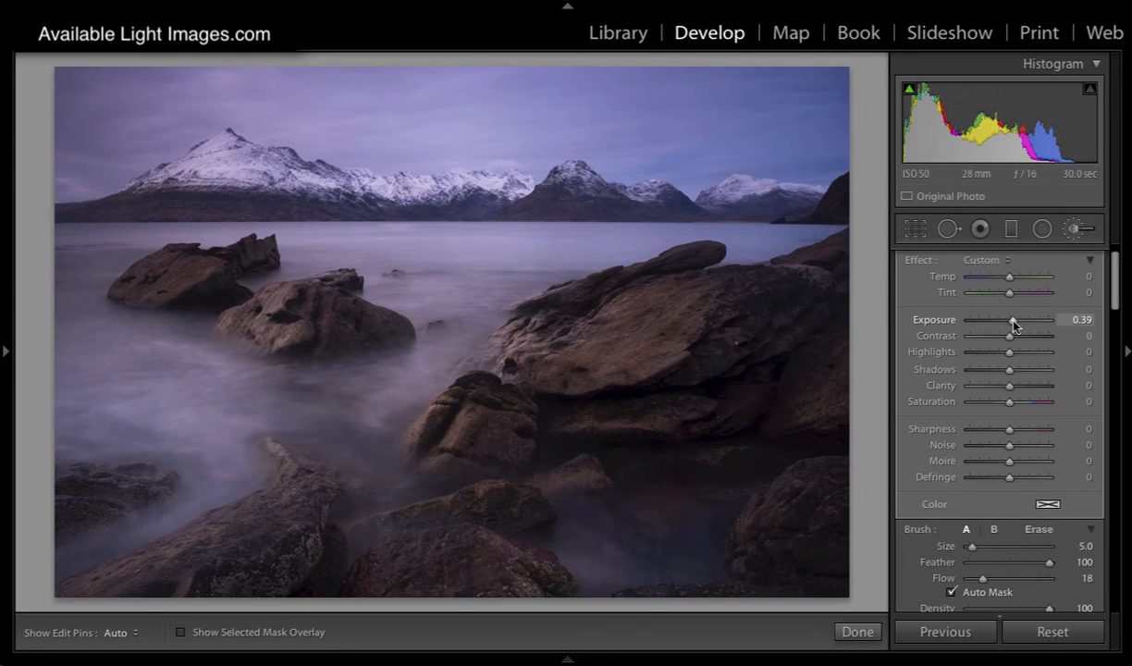
left_click_drag(1014, 324, 1016, 324)
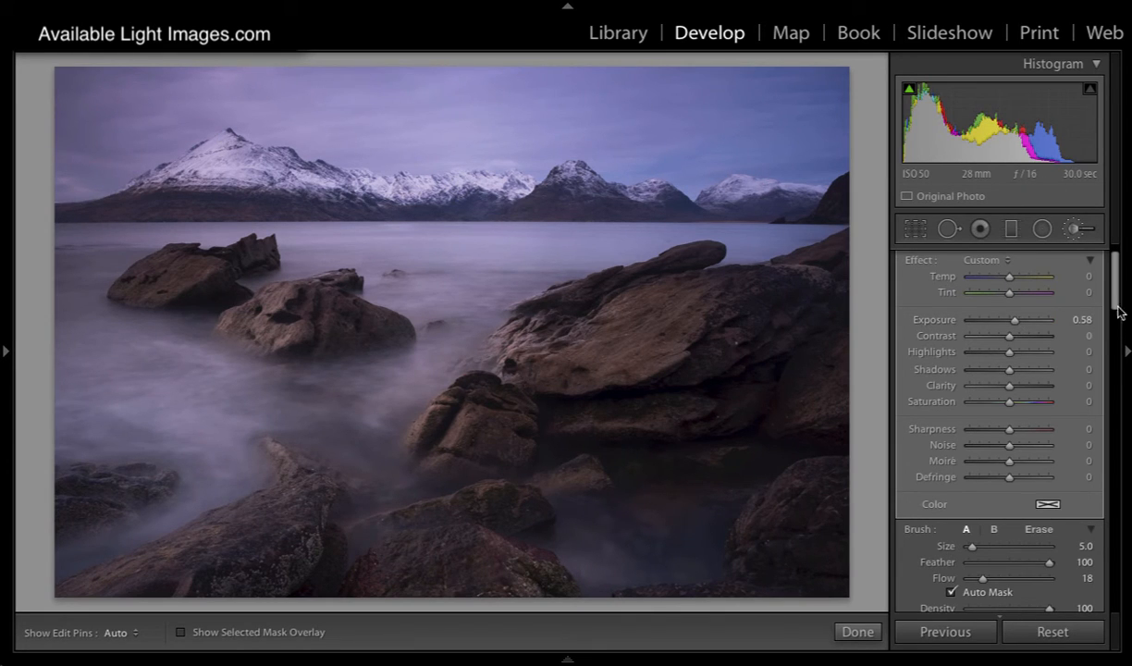
Step: Compare the photo with the brush adjustments switched off and on again
left_click_drag(1115, 294, 1114, 308)
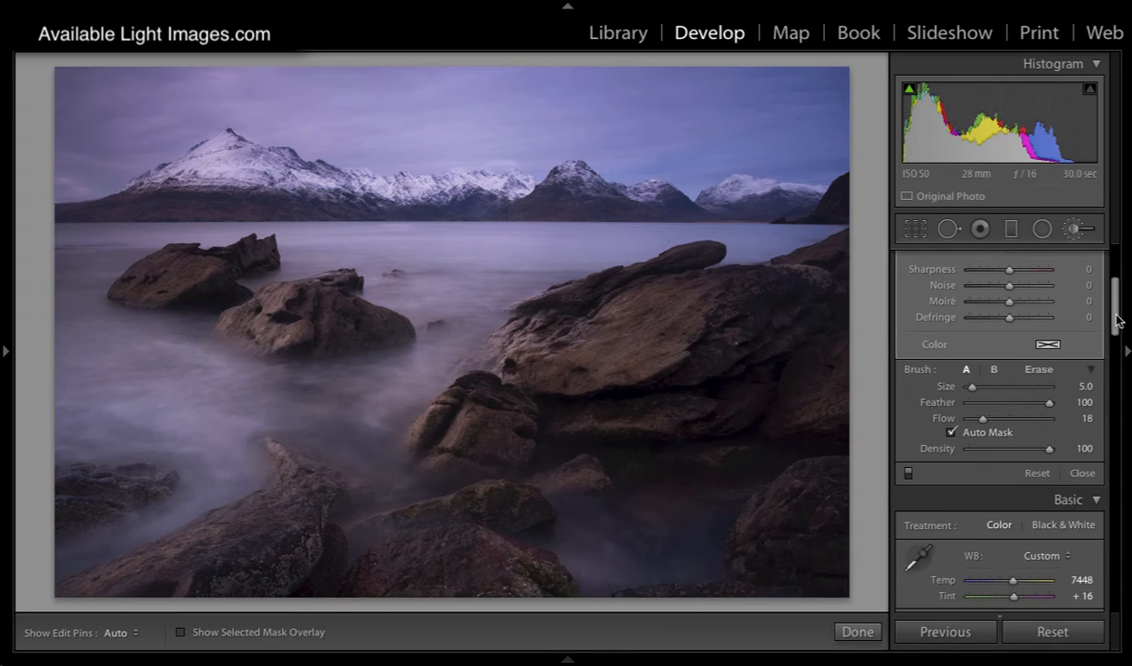
left_click(907, 473)
left_click(907, 474)
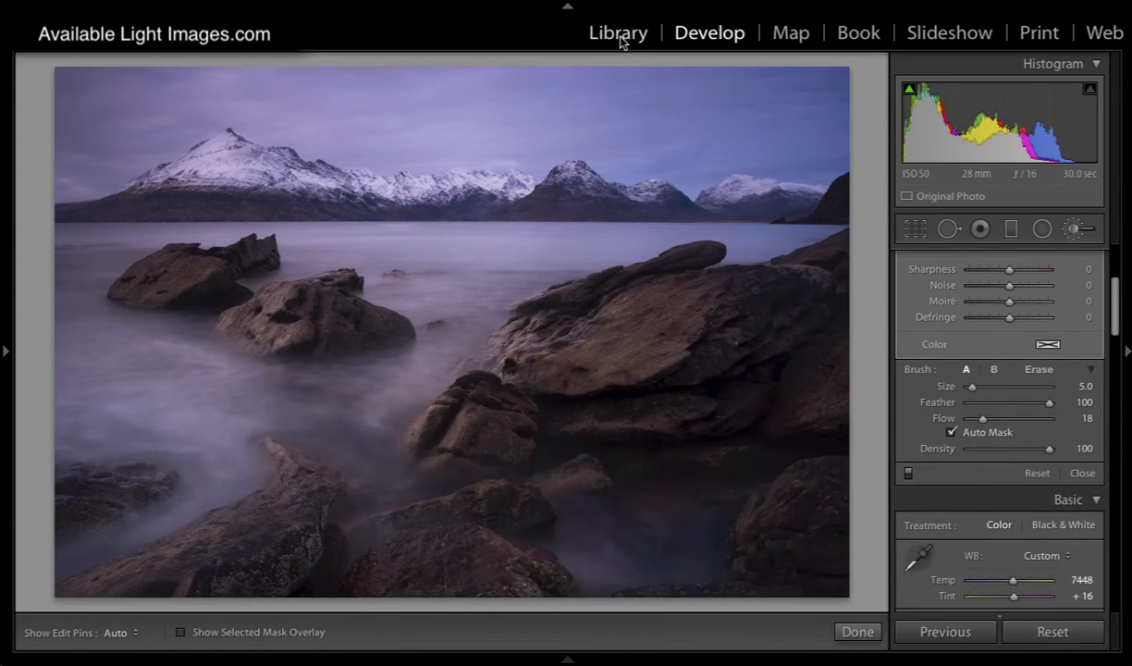
Step: View the finished photo in the Library, return to Develop and compare the before and after versions side by side
left_click(619, 35)
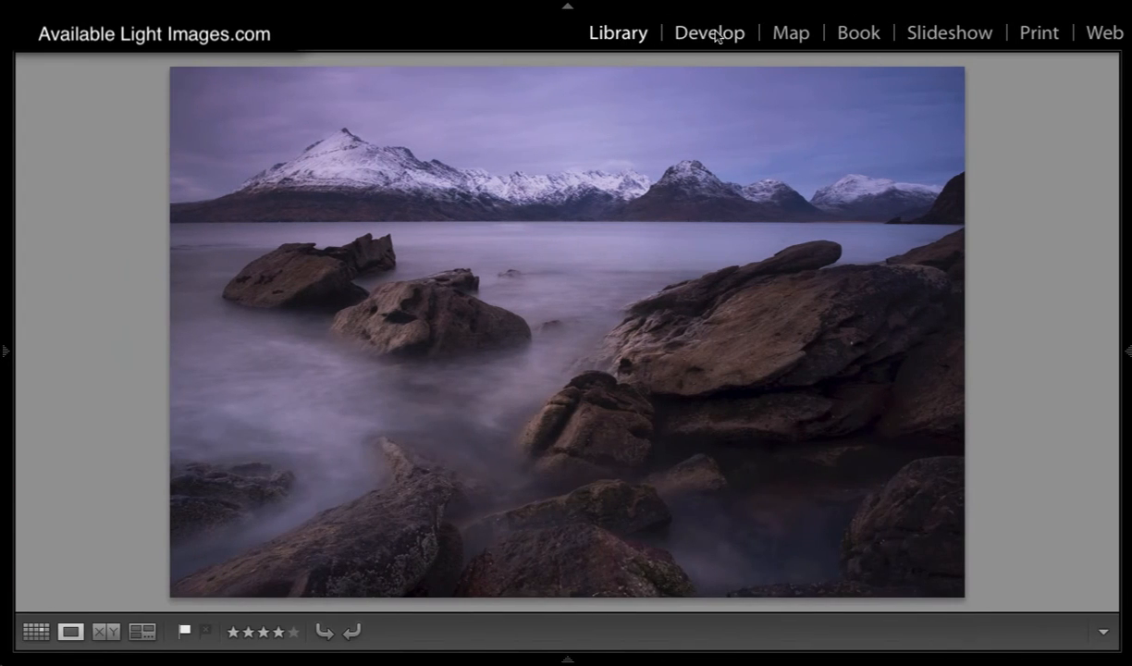
left_click(675, 37)
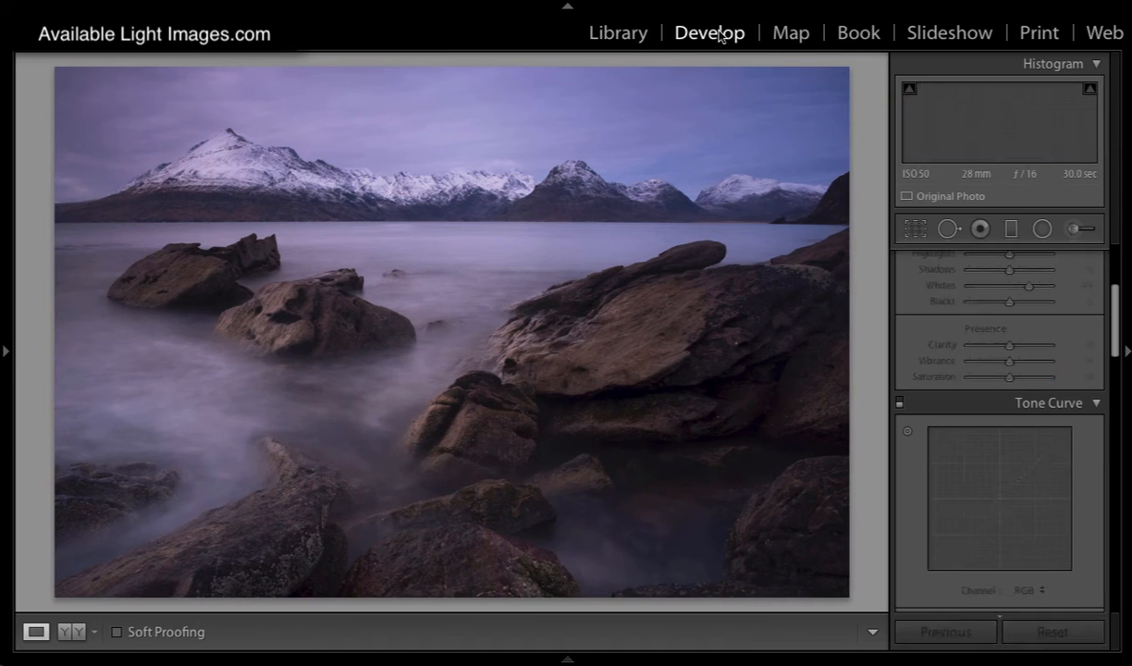
left_click(71, 631)
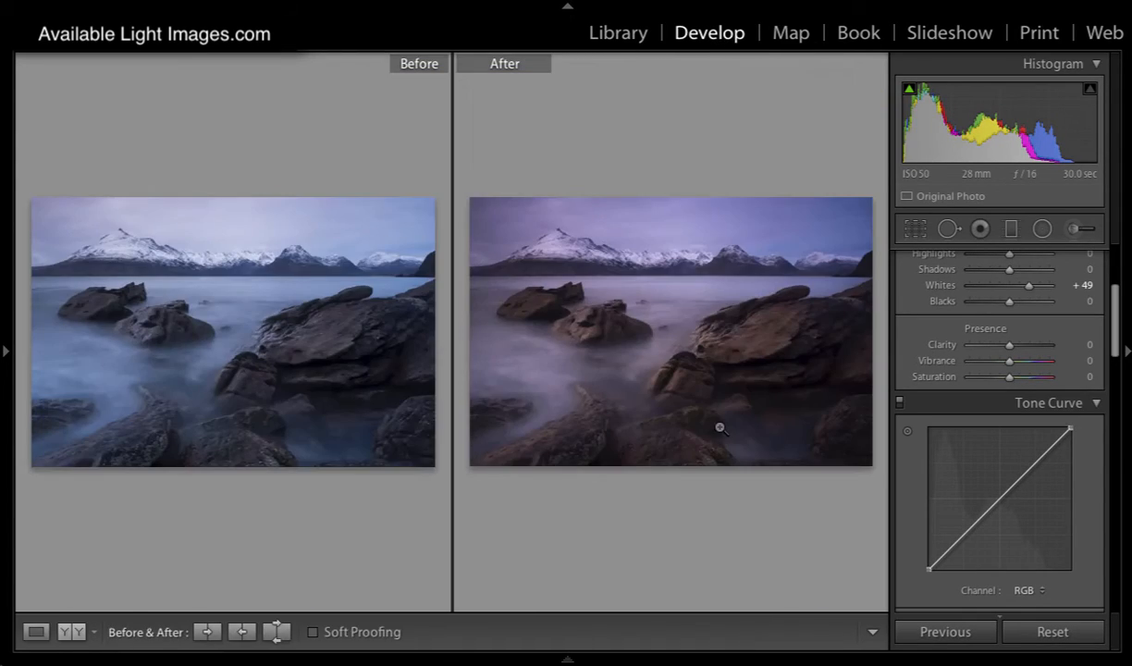
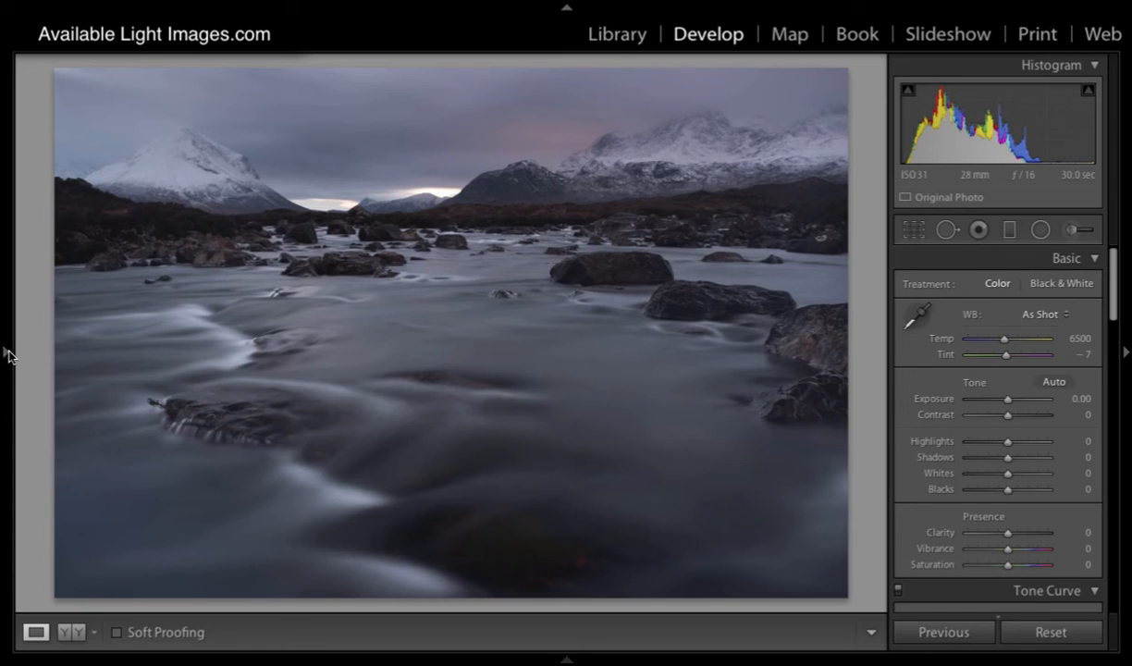
Step: Try the Import Punch preset on the river photo and restore it with the RESET preset
left_click(8, 354)
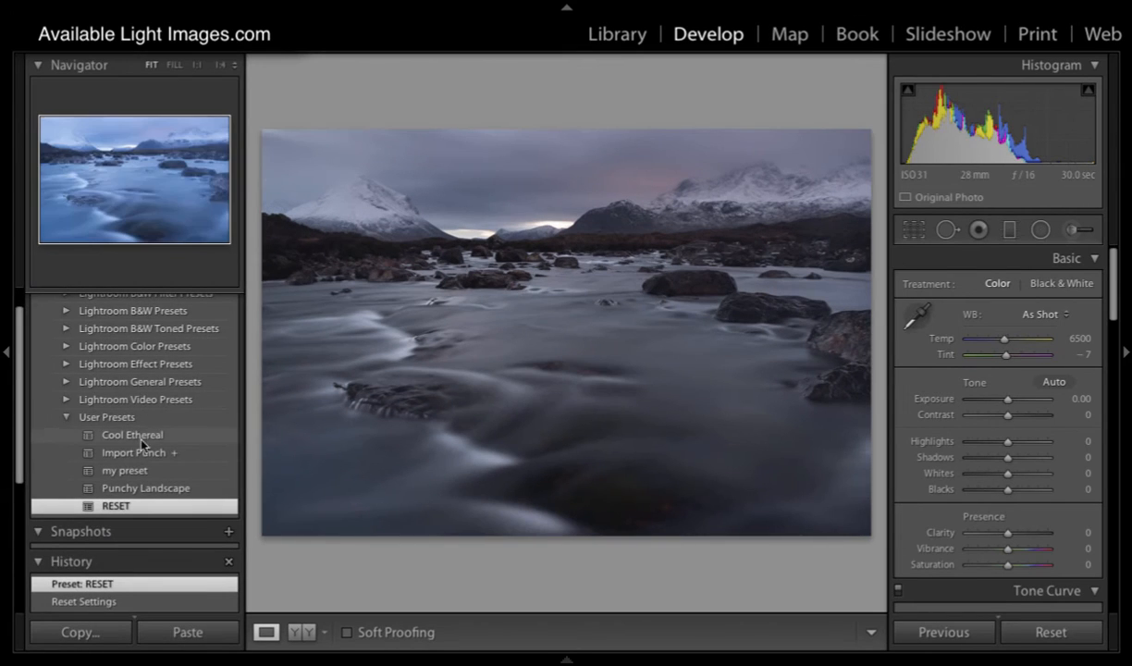
left_click(142, 453)
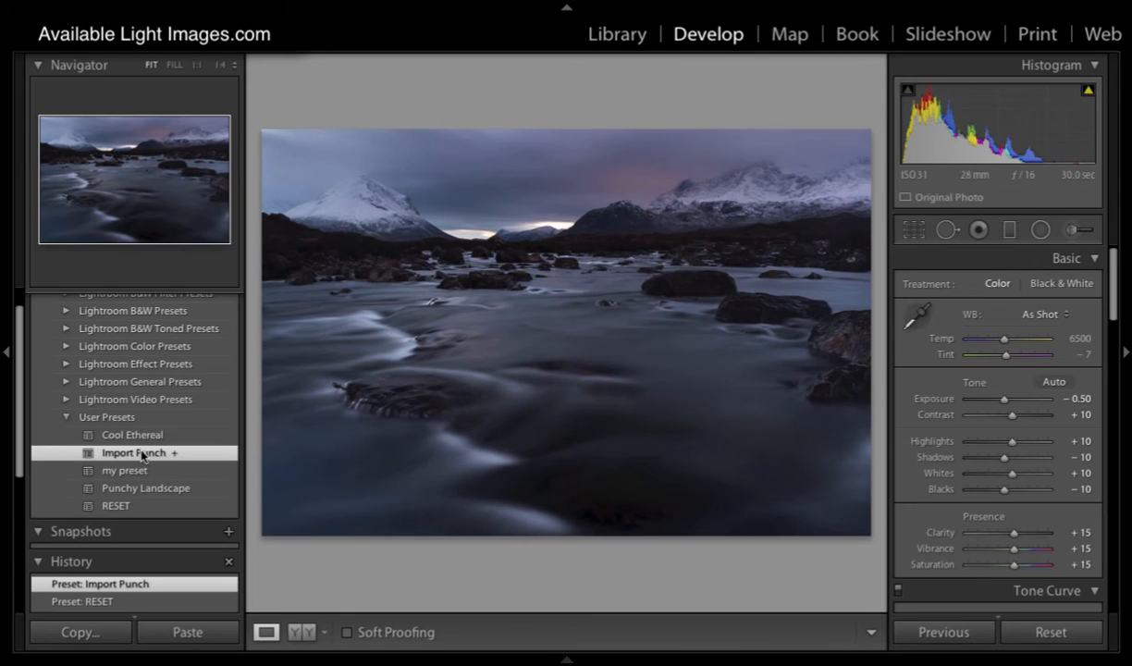
left_click(117, 506)
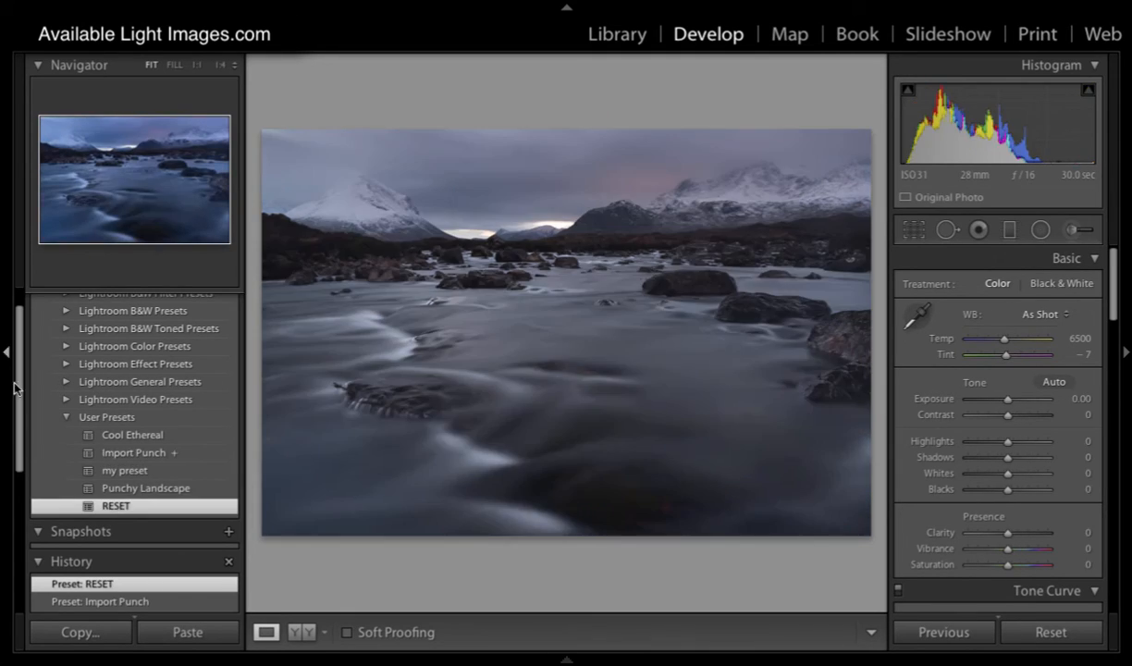
left_click(7, 352)
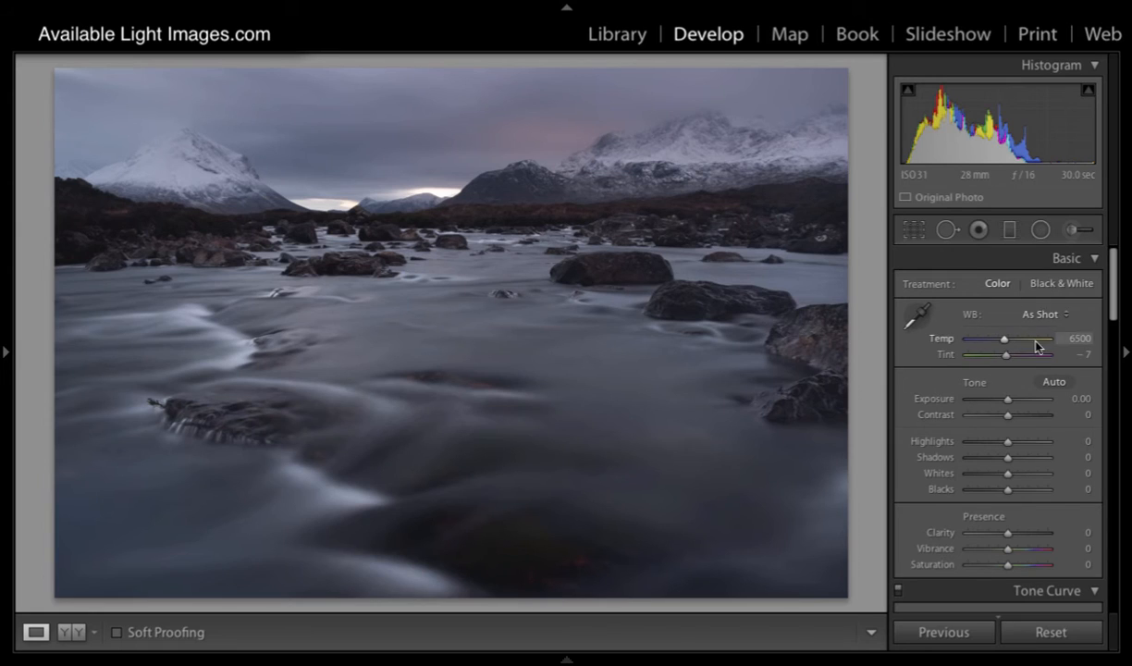
Step: Cool the river photo's white balance to a temperature of 4926 and set its exposure to −0.40
left_click_drag(1113, 299, 1114, 307)
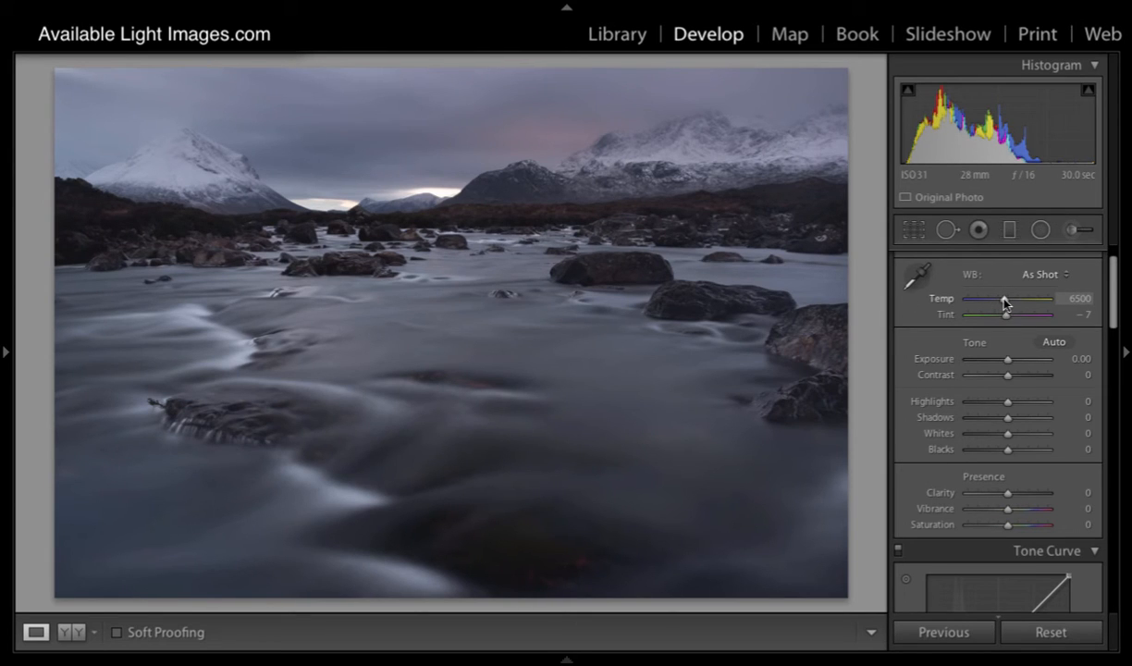
mouse_move(1003, 298)
left_mouse_down()
mouse_move(1020, 298)
mouse_move(990, 299)
left_mouse_up()
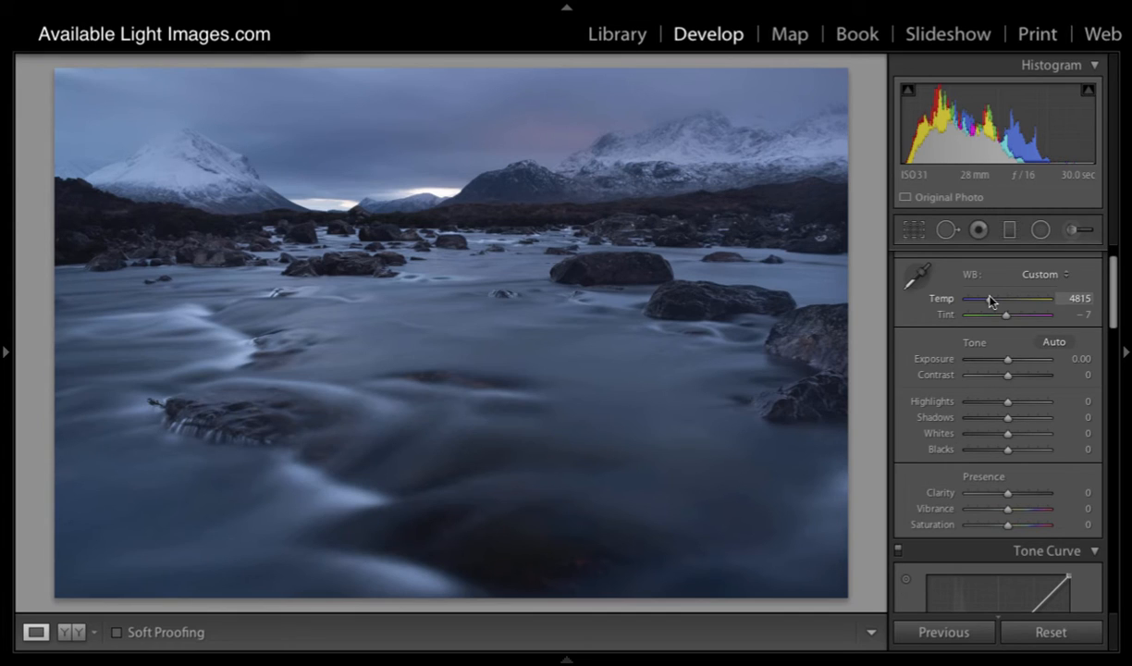
left_click_drag(991, 301, 992, 303)
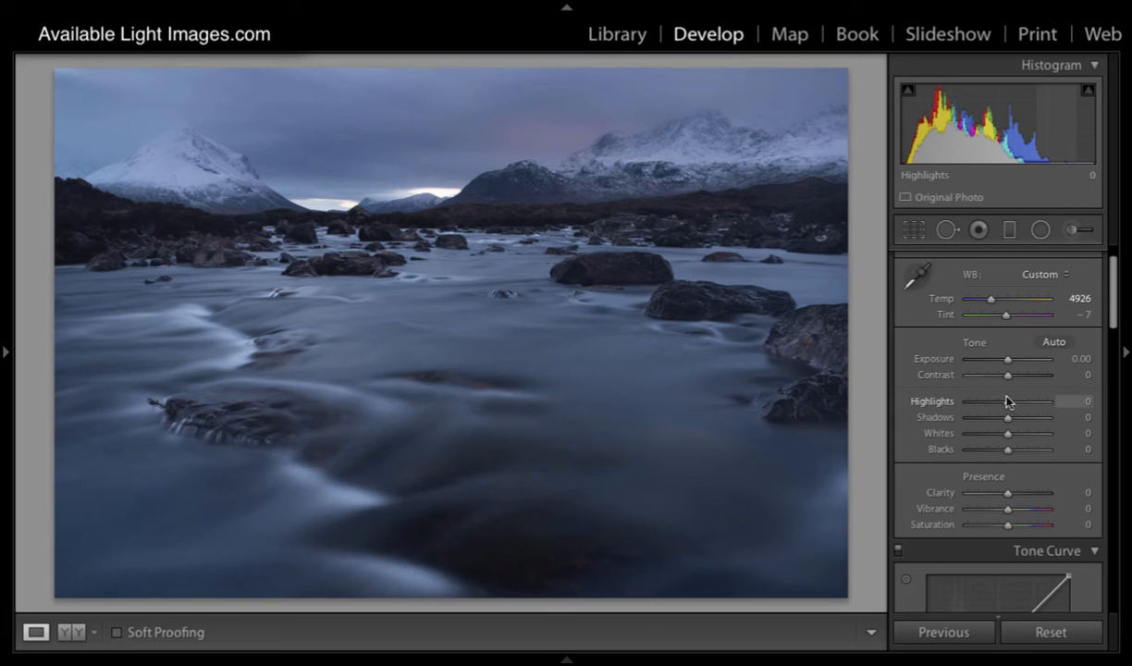
left_click_drag(1007, 360, 1004, 364)
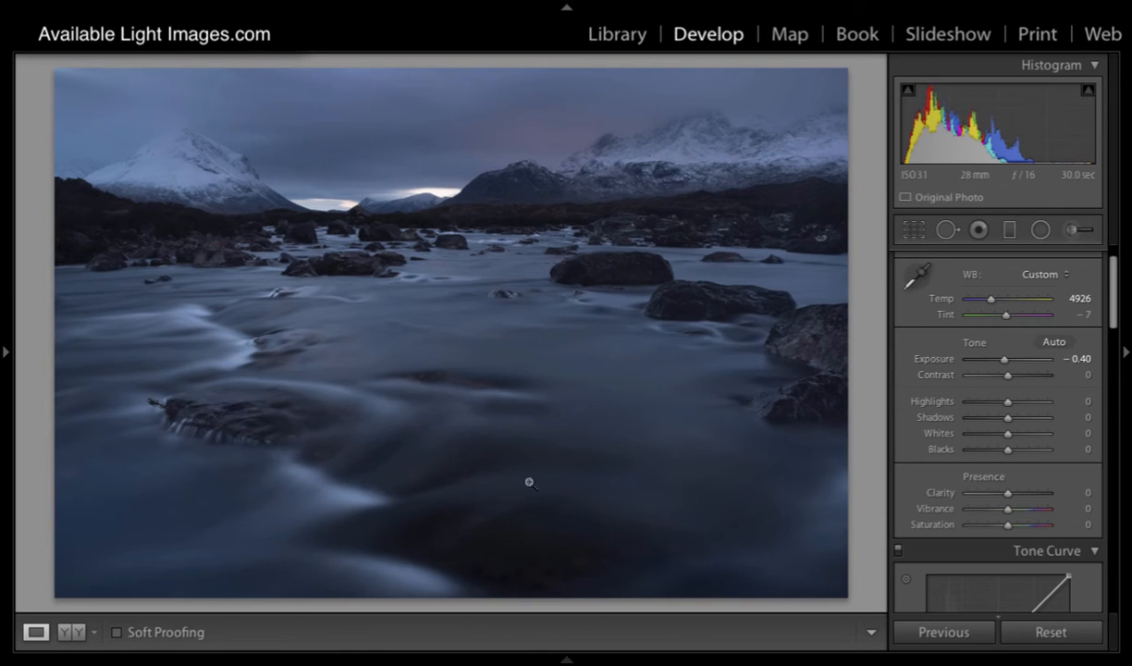
Step: Compare the river photo before and after side by side and return to the single-image view
mouse_move(101, 656)
left_click(72, 632)
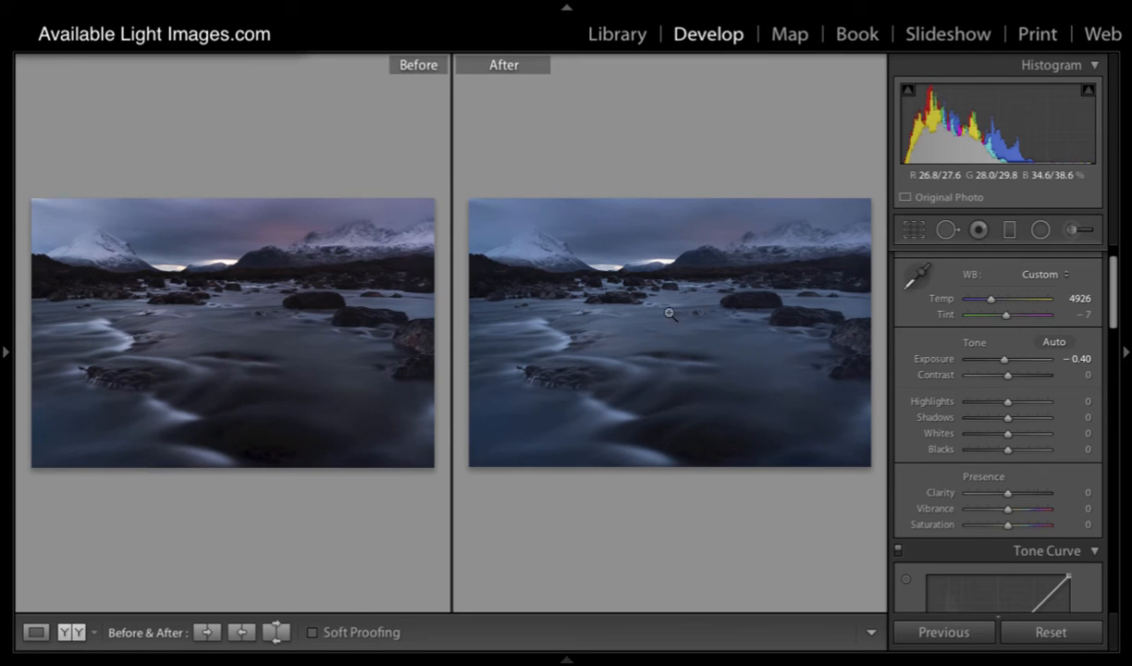
left_click(36, 632)
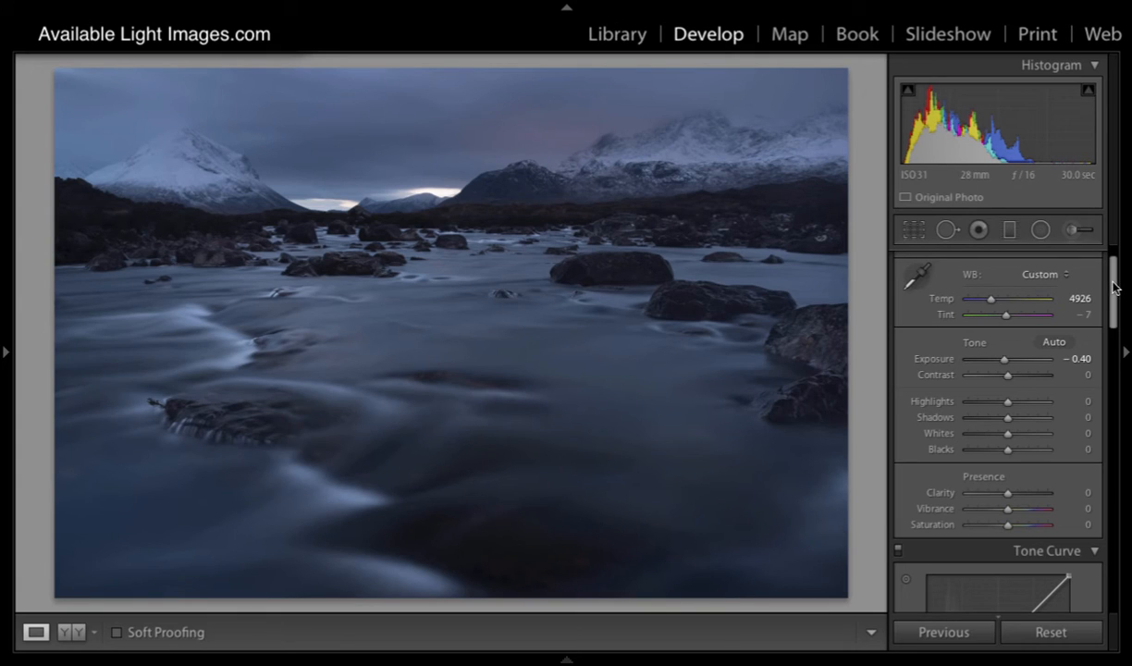
Step: Enable lens profile corrections and chromatic aberration removal for the river photo
left_click_drag(1113, 284, 1114, 288)
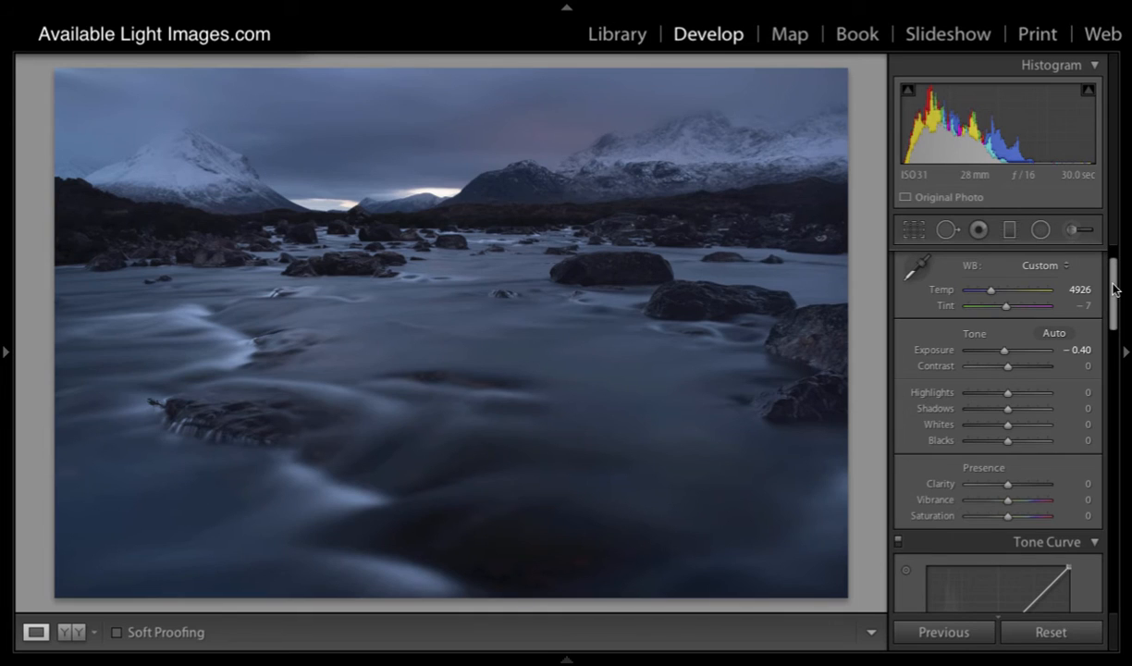
left_click_drag(1113, 288, 1114, 509)
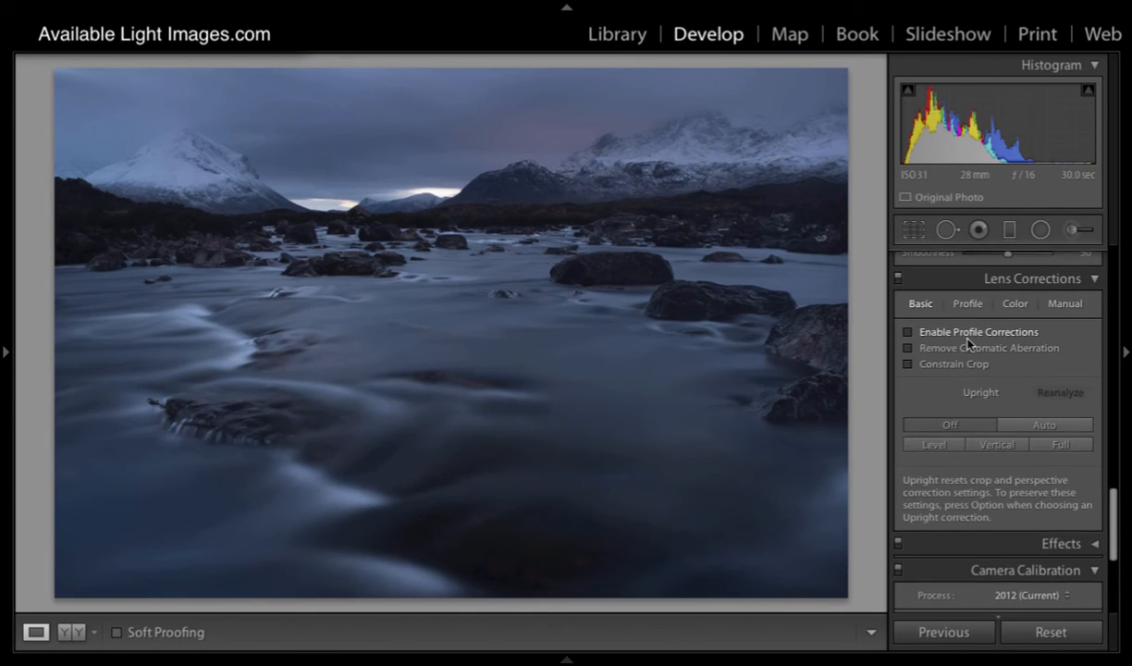
left_click(908, 331)
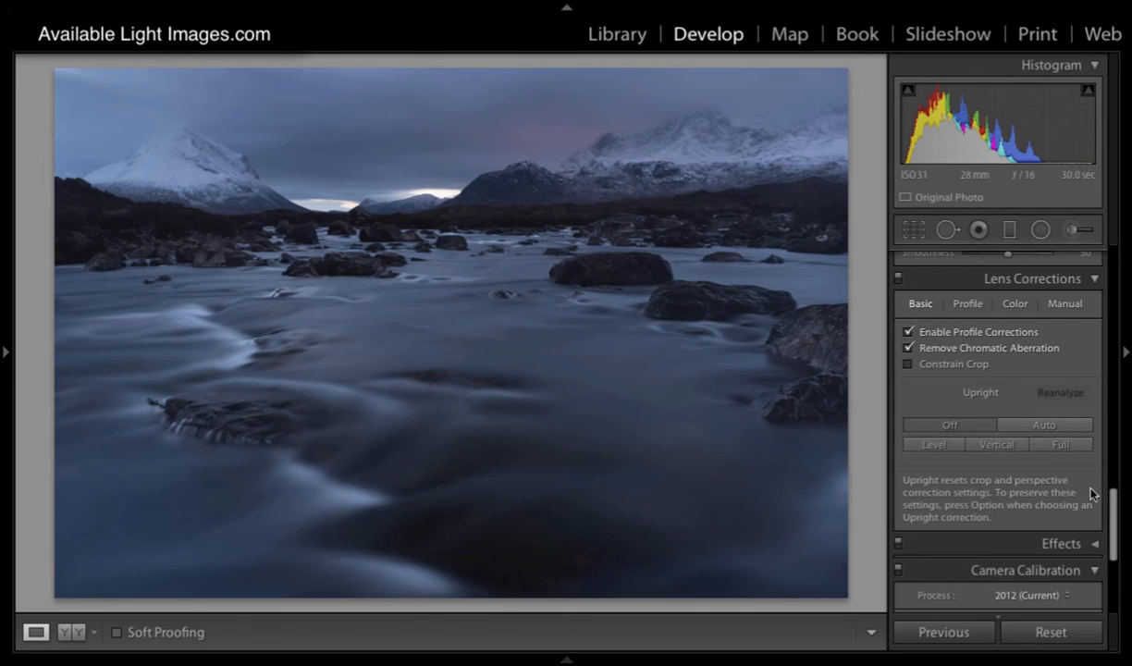
Step: In the camera calibration, set the blue primary saturation to +23 and the red primary saturation to +61
scroll(1068, 485, "down", 5)
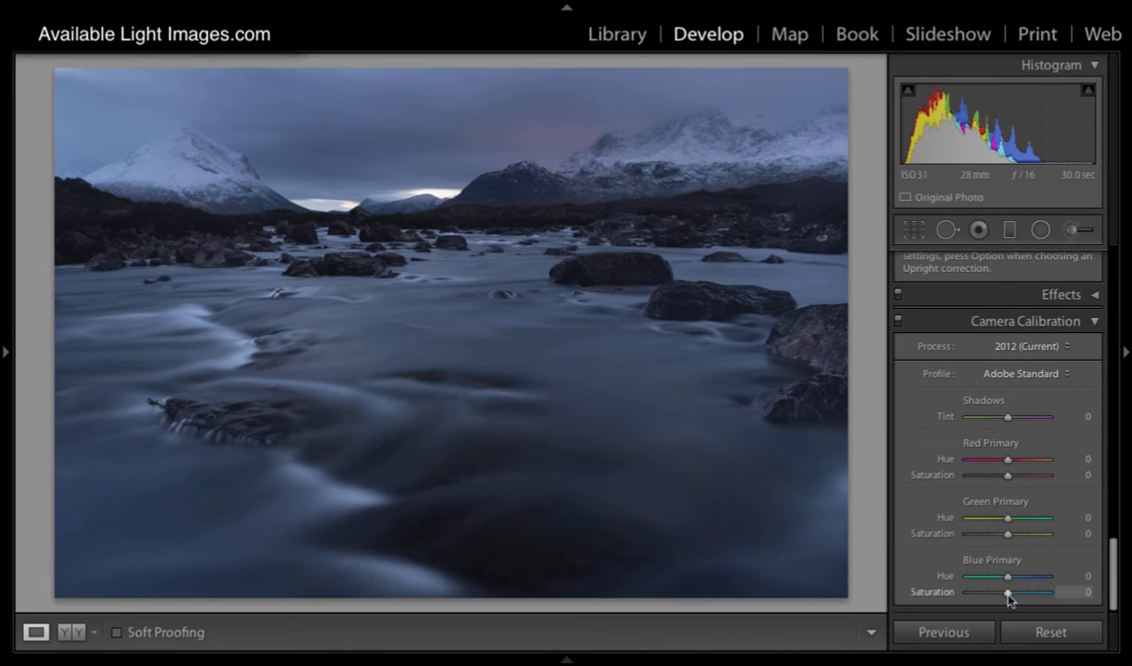
left_click_drag(1009, 592, 1016, 592)
left_click_drag(1008, 475, 1035, 476)
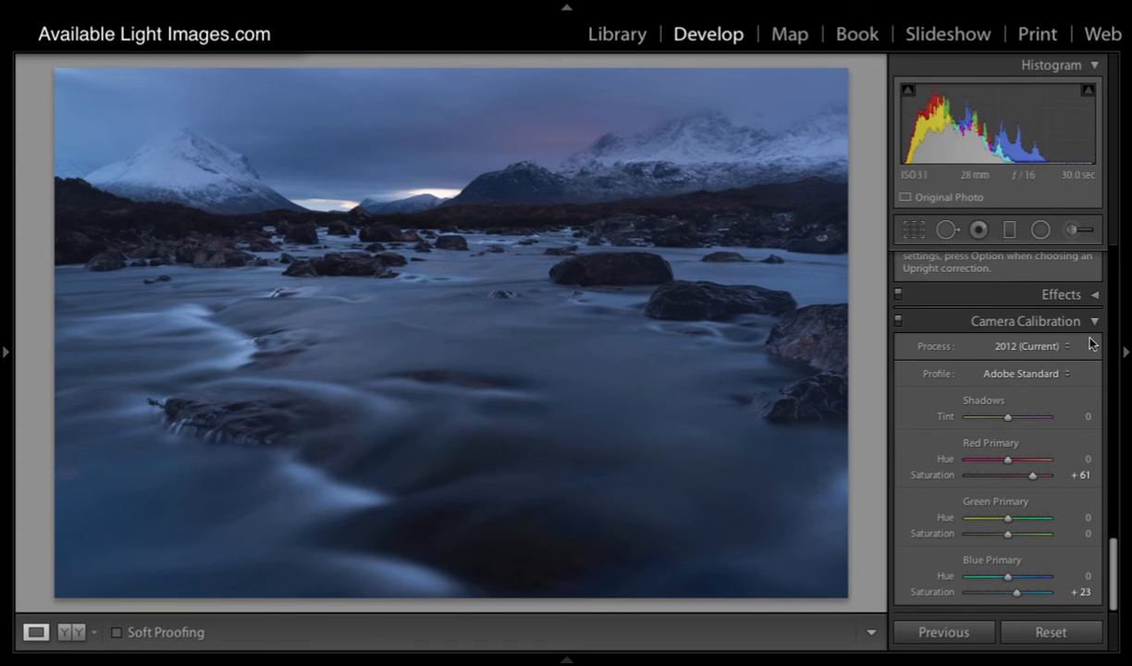
Step: Start a brush mask with exposure 0.50, size 7 and flow 18, and paint it over the bright water streaks in the foreground
left_click(1070, 231)
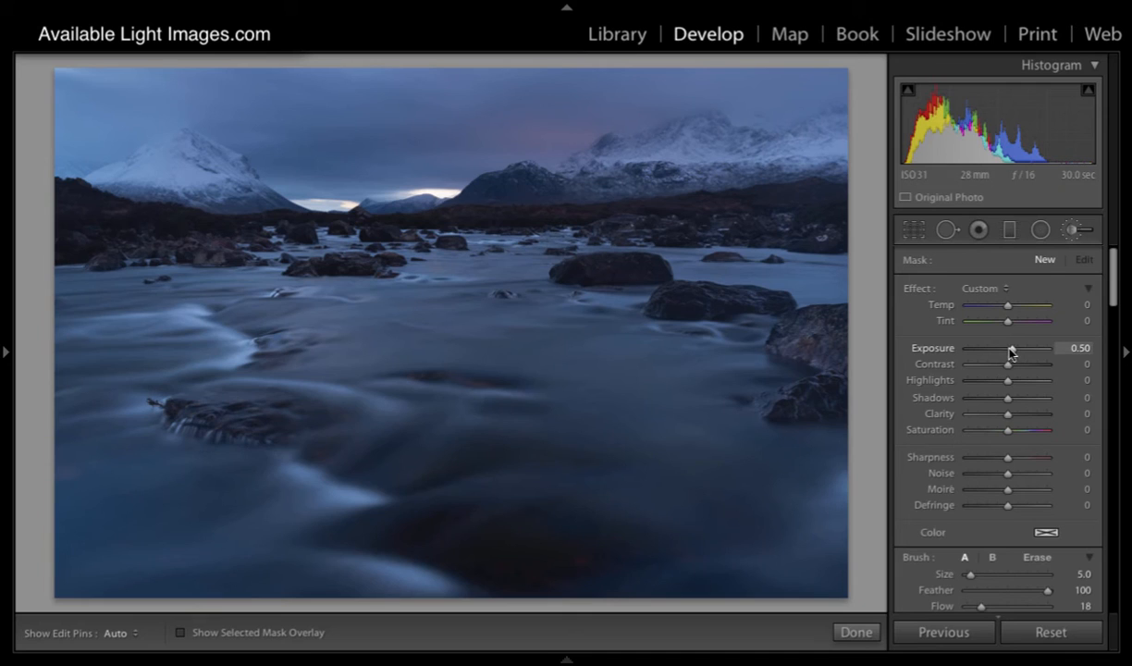
scroll(1012, 503, "down", 1)
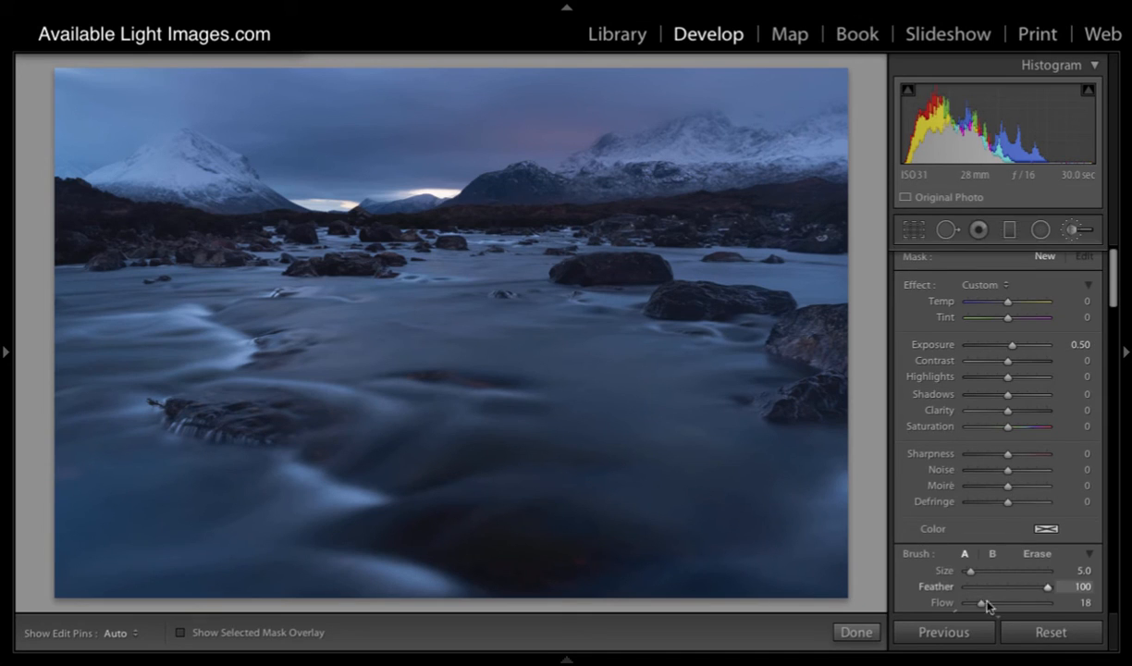
key("]")
key("]")
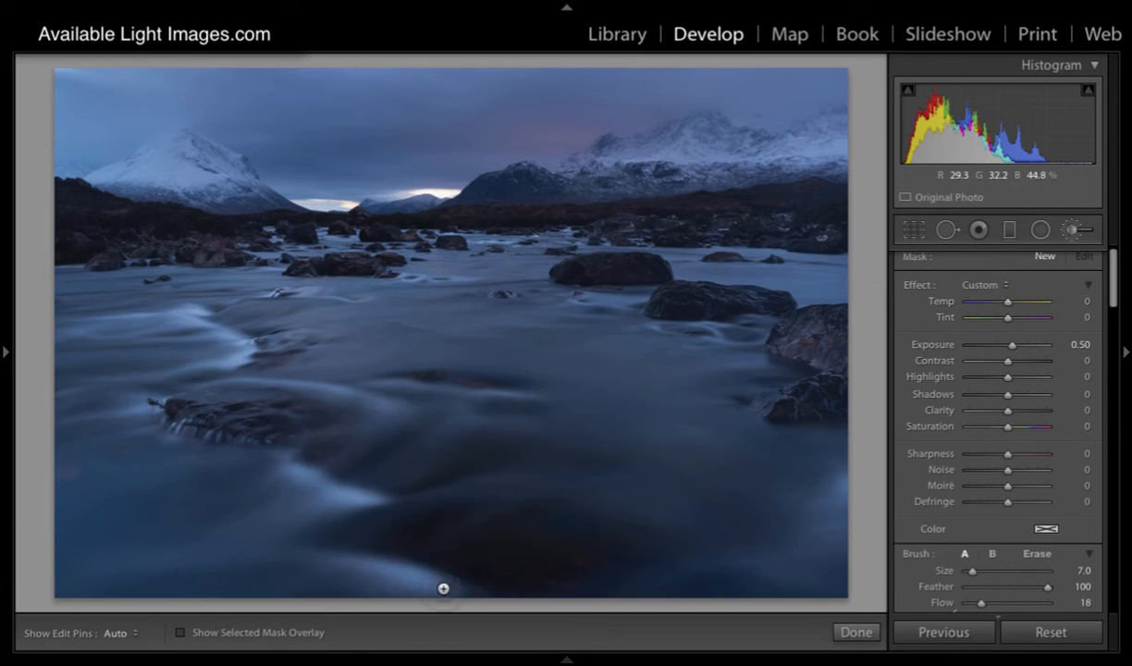
key("h")
mouse_move(443, 588)
left_mouse_down()
mouse_move(439, 515)
mouse_move(423, 580)
left_mouse_up()
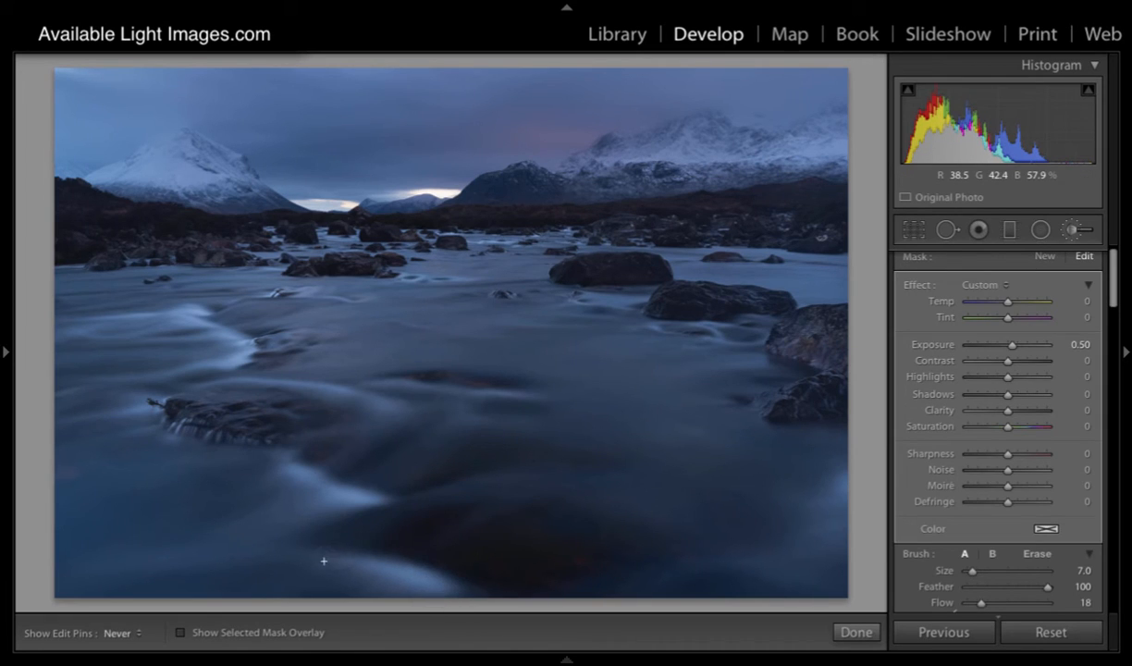
key("h")
Step: Extend the brush mask over the white water cascading along the left side of the river
key("h")
key("h")
key("h")
key("h")
left_click_drag(208, 326, 230, 369)
left_click_drag(190, 305, 238, 354)
key("h")
key("h")
key("h")
key("h")
key("h")
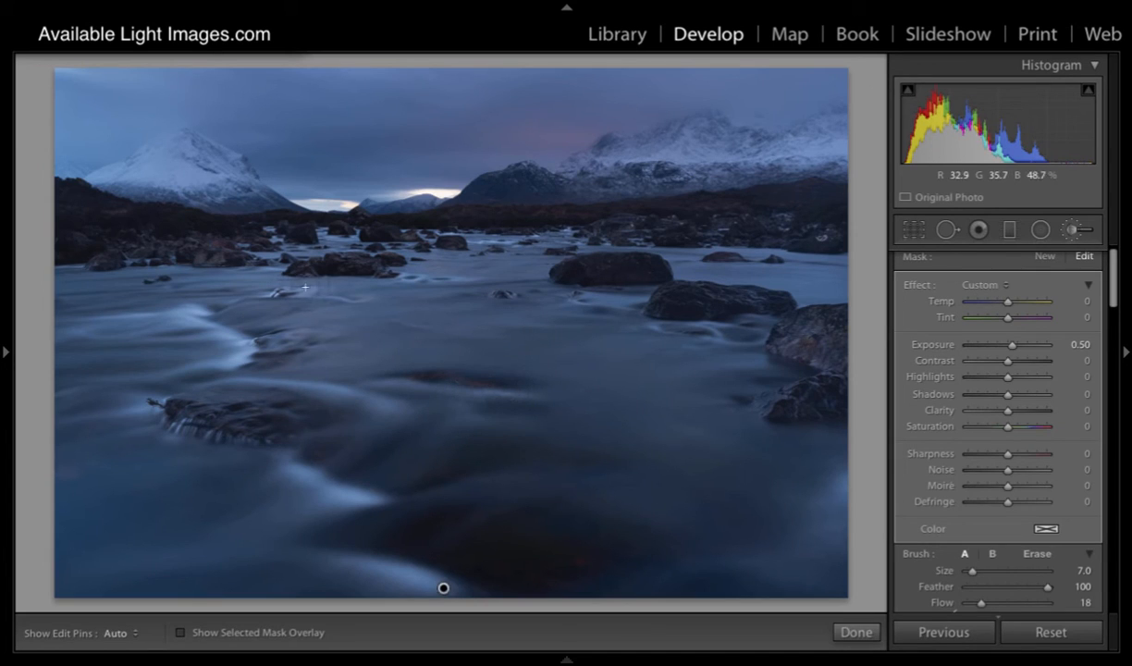
Step: Refine the water mask over the smaller highlights with the brush reduced to size 3, and set the mask's exposure to 1.06
key("bracketleft")
key("h")
key("h")
key("h")
key("h")
key("h")
key("h")
key("h")
key("h")
key("[")
key("h")
key("h")
key("bracketright")
key("h")
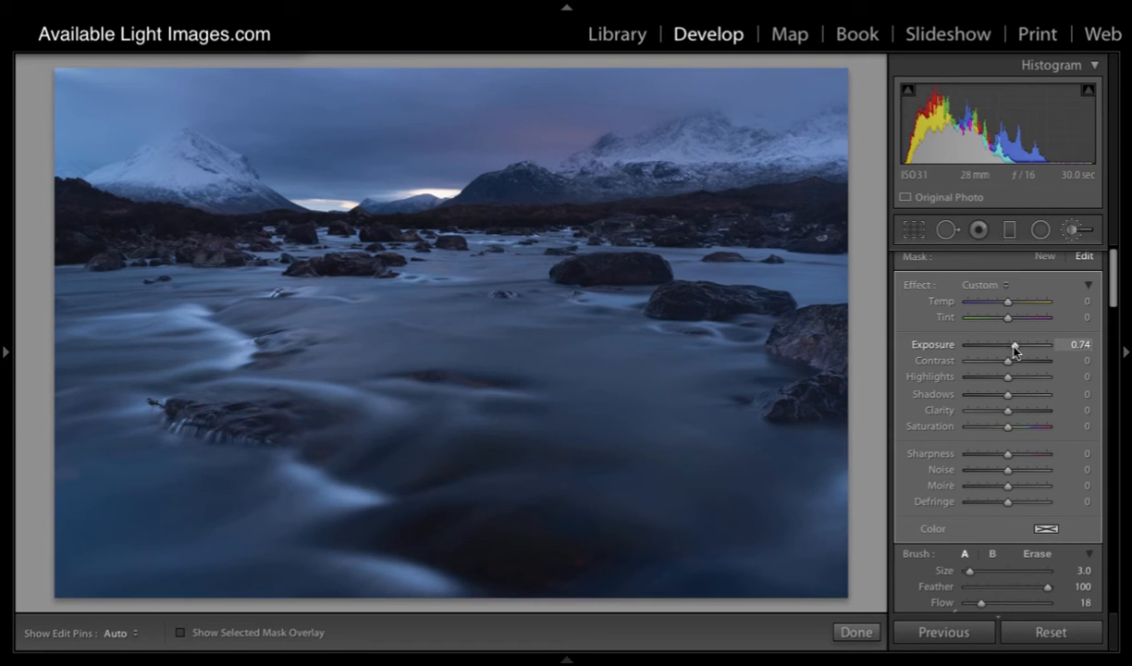
left_click_drag(1015, 346, 1017, 346)
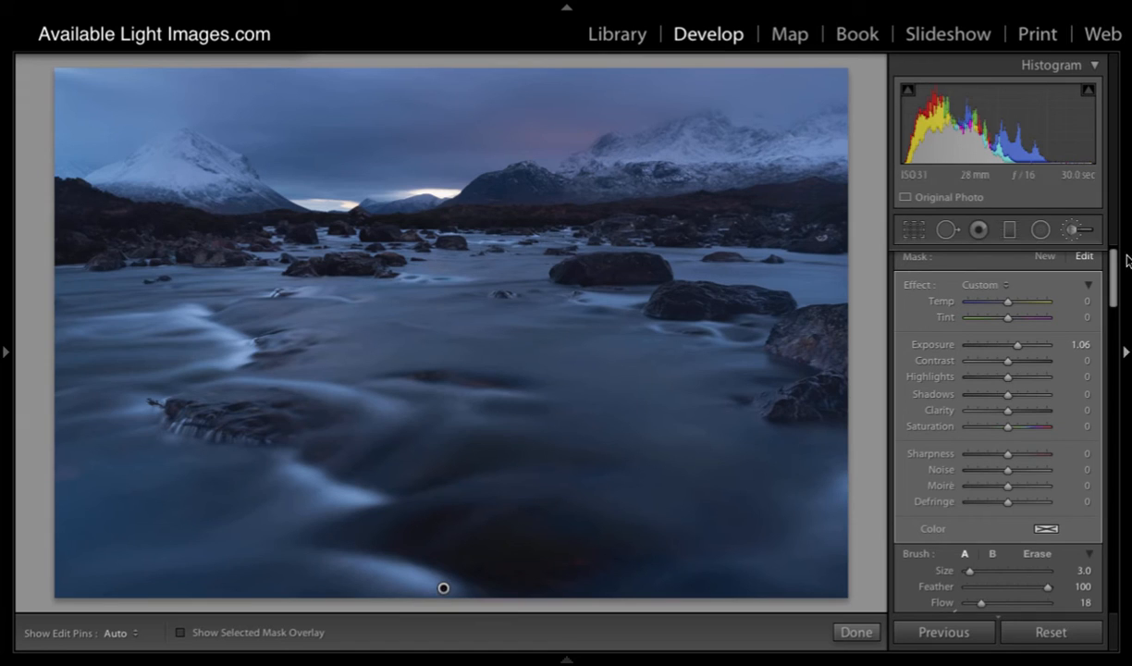
Step: Start a new brush mask with Auto Mask turned off, flow 73 and brush size 6
left_click(1045, 260)
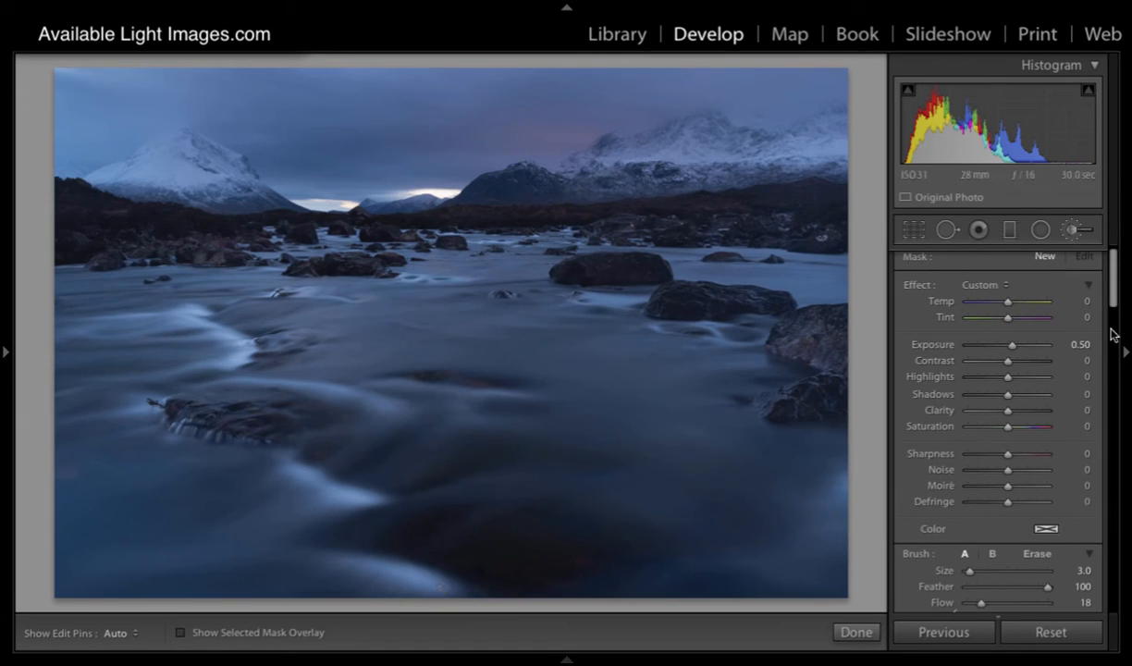
left_click_drag(1114, 296, 1115, 323)
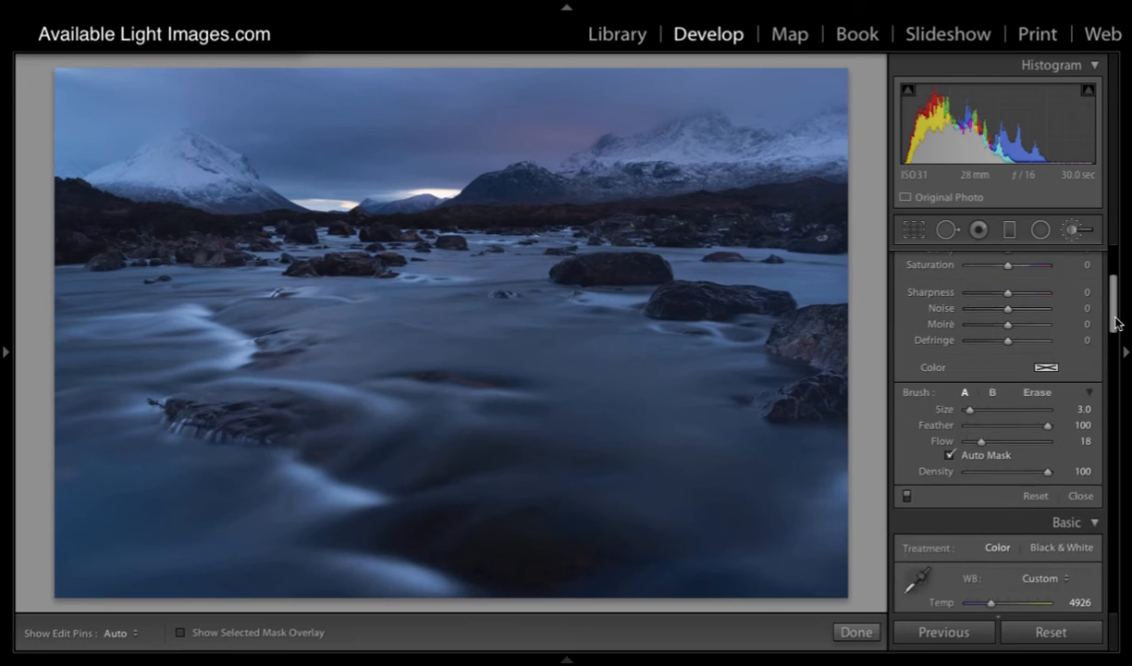
left_click(950, 456)
left_click_drag(980, 442, 1025, 442)
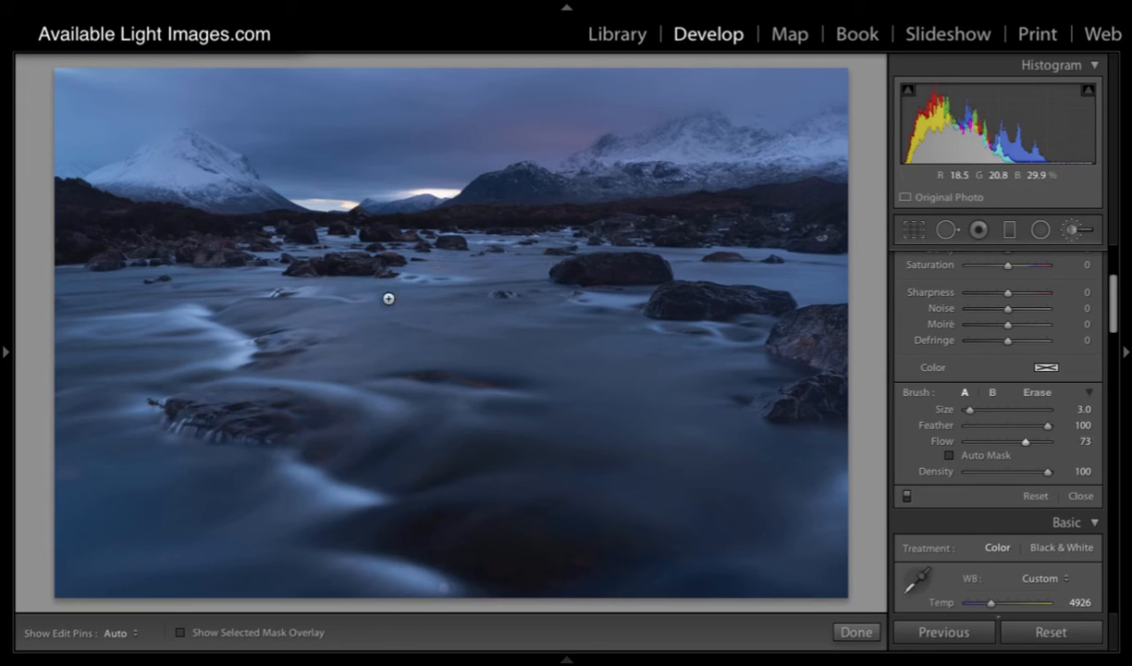
key("bracketright")
key("bracketright")
key("bracketright")
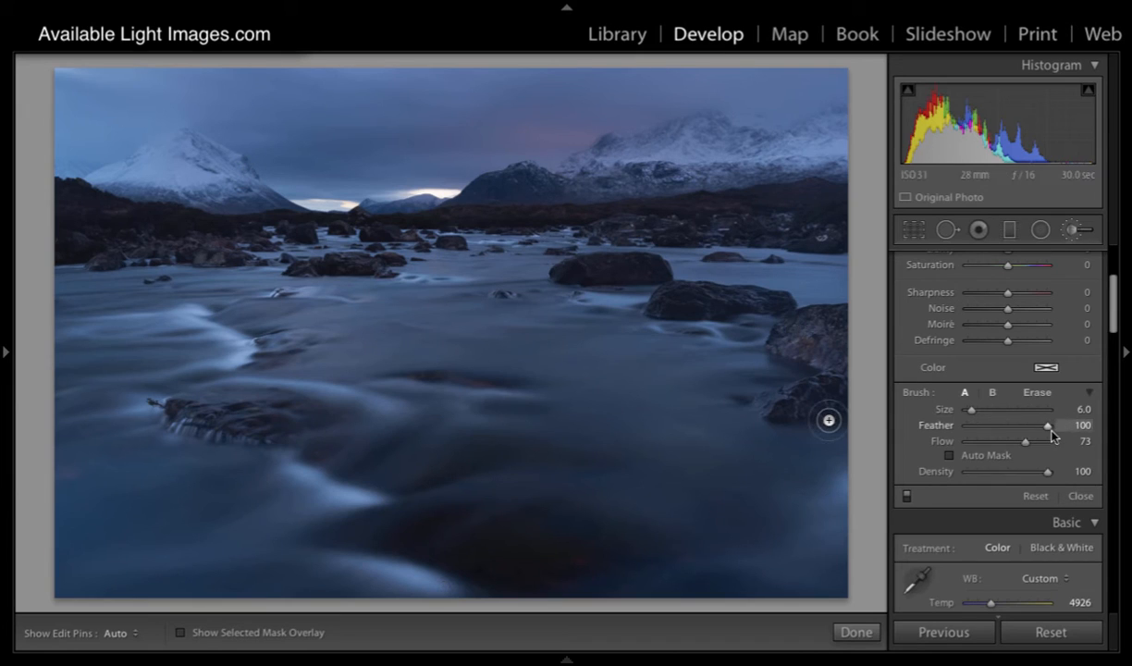
Step: Paint a trial mask with feather 0 and size 11 down the left mountain's right ridge, inspect its overlay and delete it
left_click_drag(1049, 427, 910, 416)
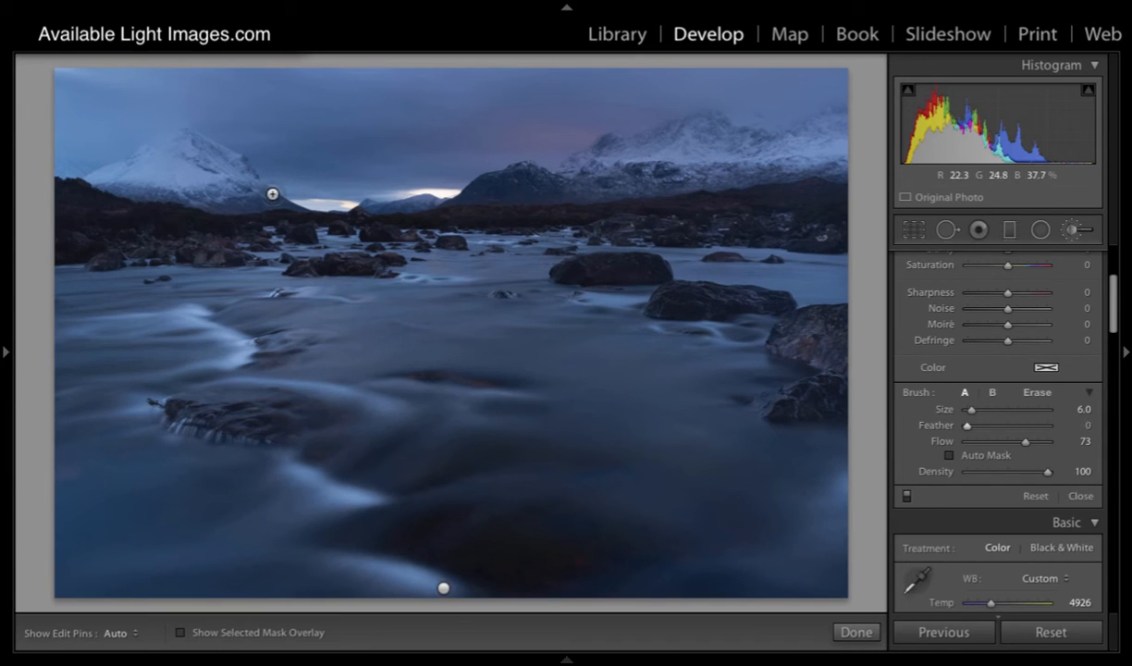
key("bracketright")
key("bracketright")
key("bracketright")
key("bracketright")
key("bracketright")
key("h")
mouse_move(259, 183)
left_mouse_down()
mouse_move(184, 132)
mouse_move(194, 129)
left_mouse_up()
key("h")
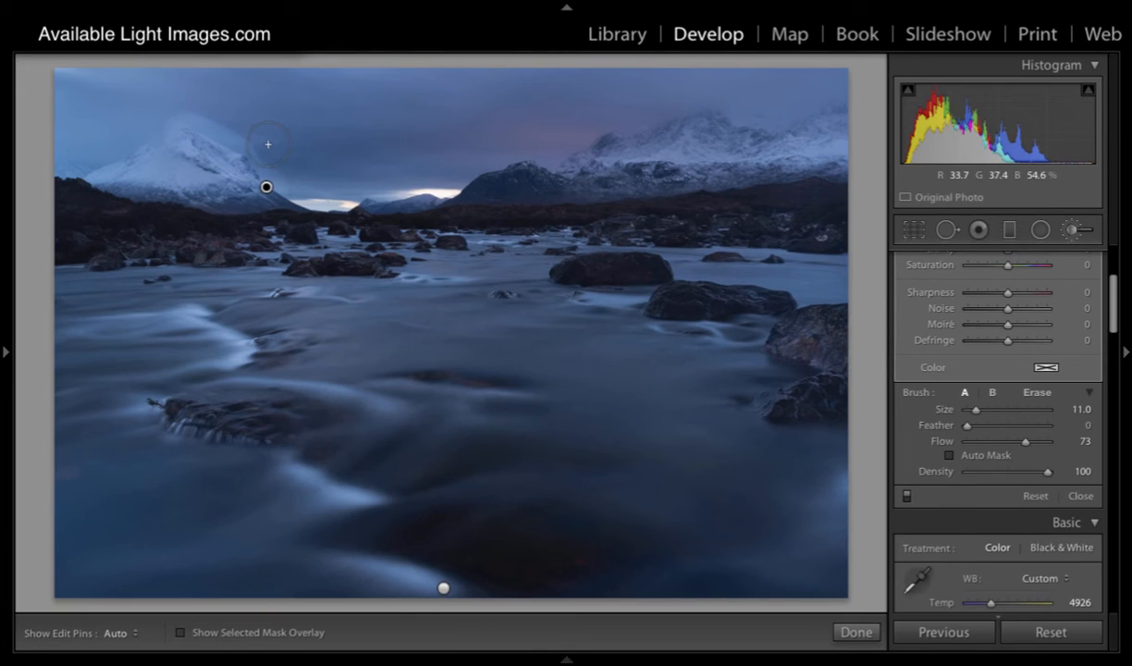
key("o")
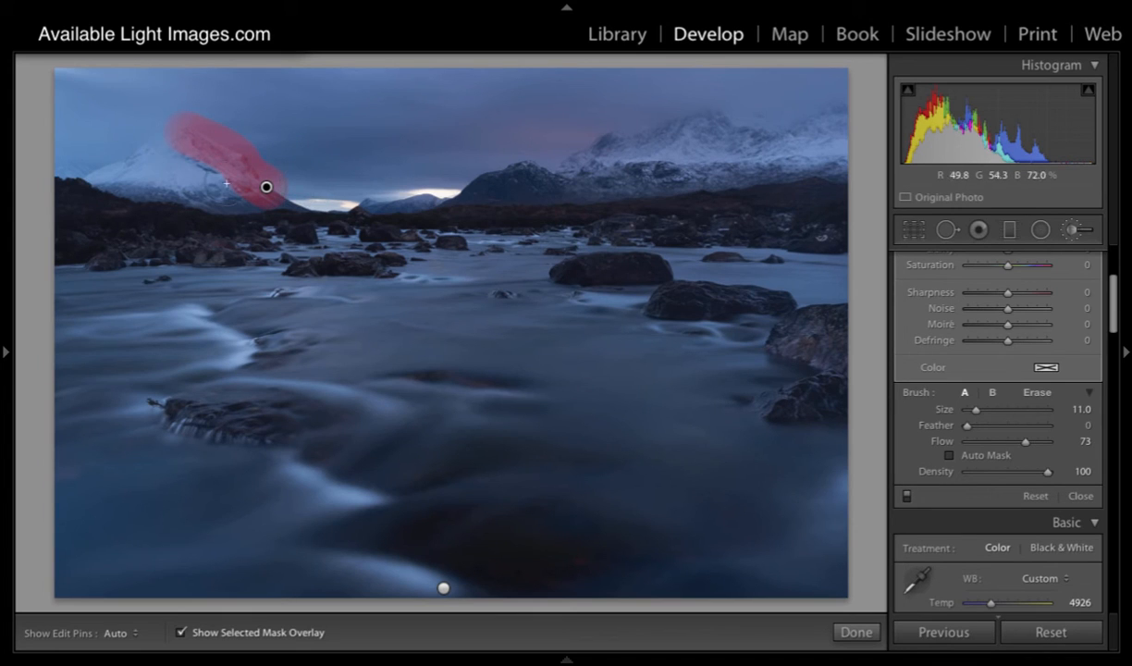
key("Delete")
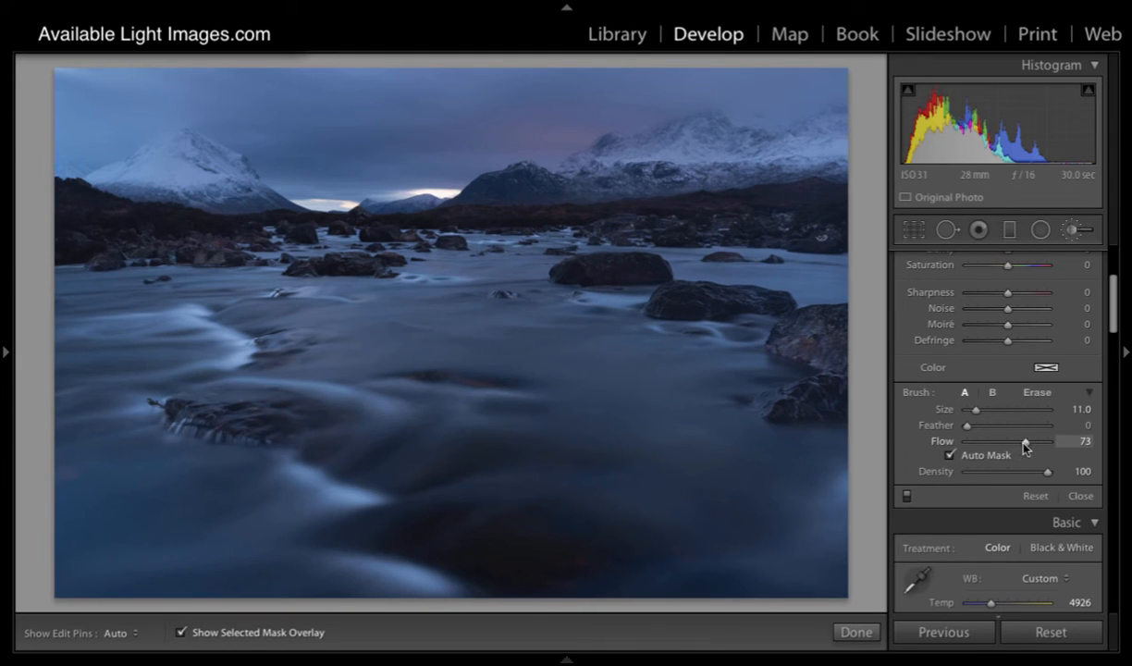
Step: Paint a new mask over the left snowy mountain with Auto Mask on, feather 46 and flow 73
left_click_drag(967, 426, 1003, 428)
scroll(229, 173, "down", 5)
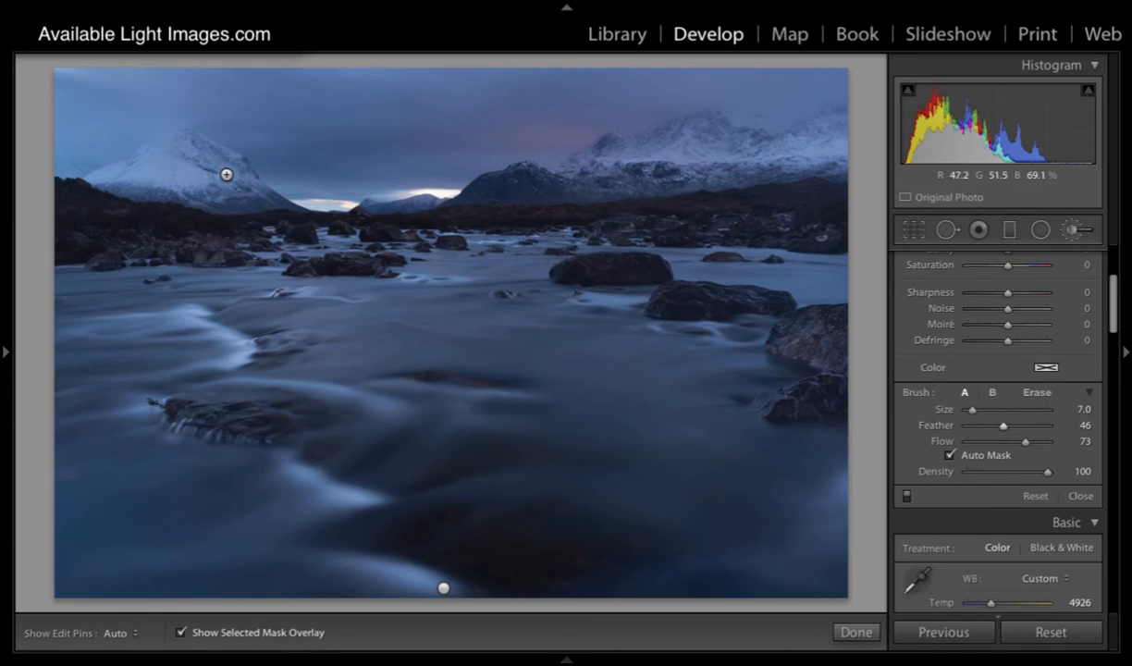
mouse_move(256, 193)
left_mouse_down()
mouse_move(183, 135)
mouse_move(99, 179)
mouse_move(189, 179)
mouse_move(159, 165)
mouse_move(204, 151)
mouse_move(185, 157)
mouse_move(218, 172)
mouse_move(199, 184)
mouse_move(240, 188)
mouse_move(206, 159)
mouse_move(136, 155)
left_mouse_up()
mouse_move(130, 157)
left_mouse_down()
mouse_move(90, 183)
mouse_move(155, 174)
mouse_move(193, 176)
left_mouse_up()
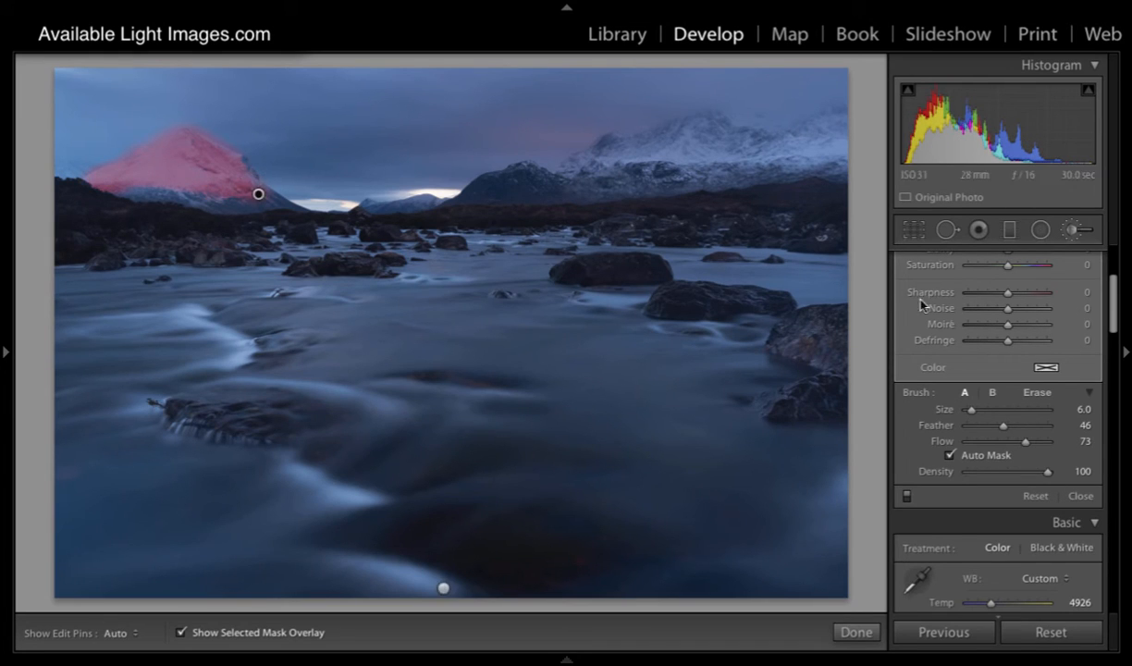
Step: Hide the mask overlay and set the mountain mask's exposure to 0.55
key("o")
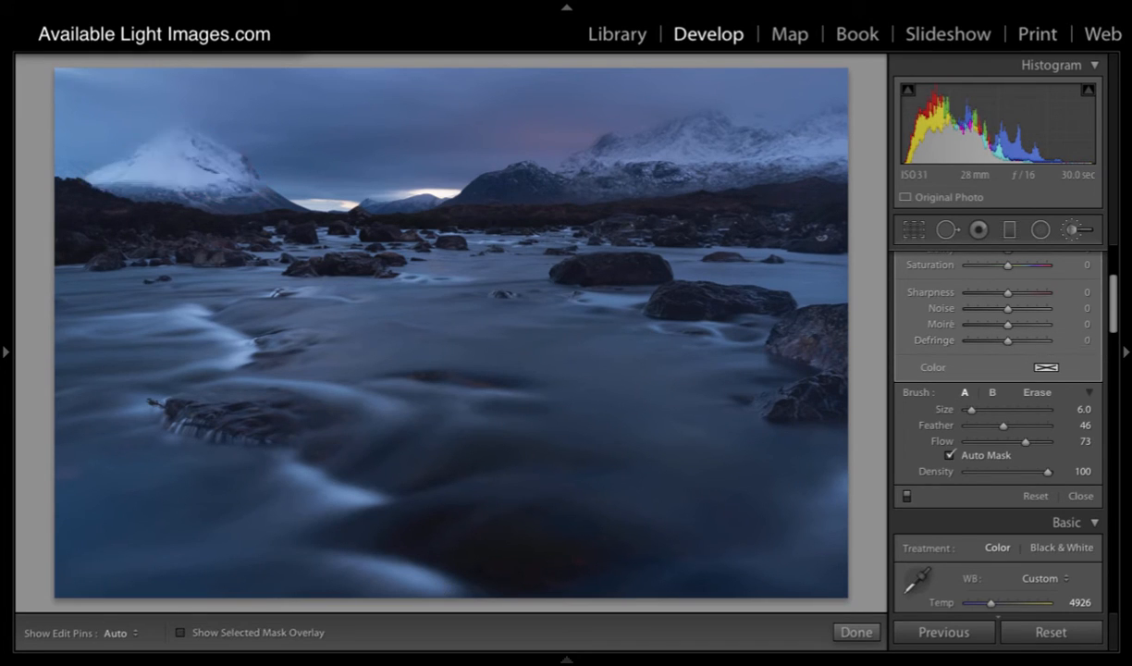
scroll(1027, 353, "up", 5)
left_click_drag(1015, 352, 1015, 352)
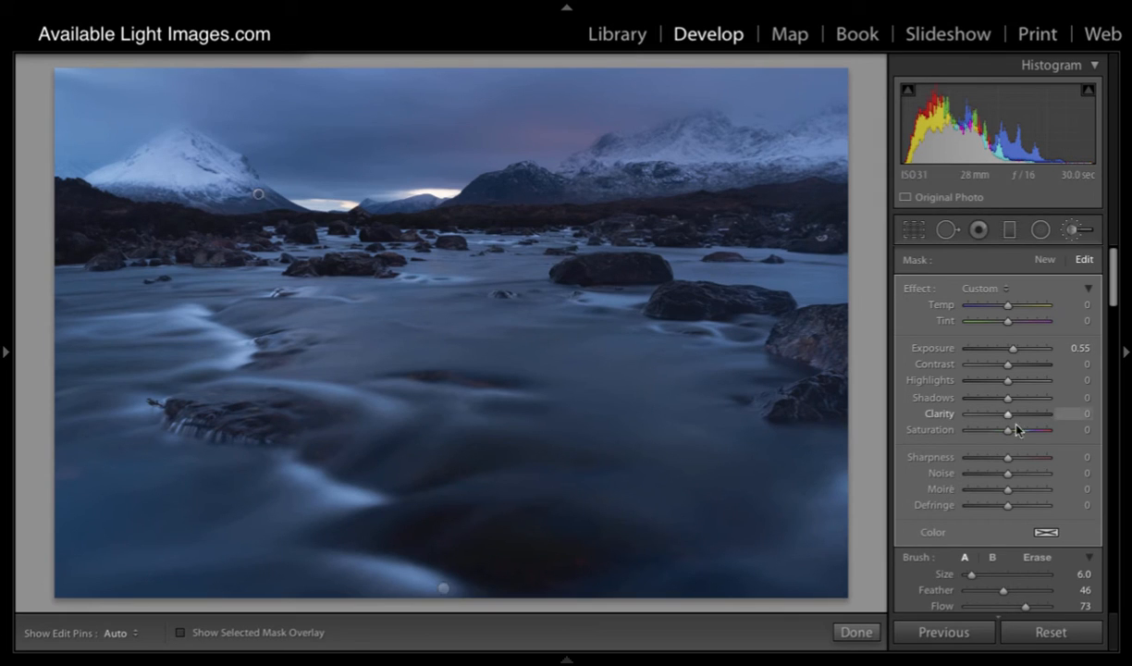
Step: Erase the mountain mask's spill along the left mountain's right ridge with the eraser at size 2, feather 90 and flow 12
left_click(1036, 558)
scroll(260, 97, "down", 10)
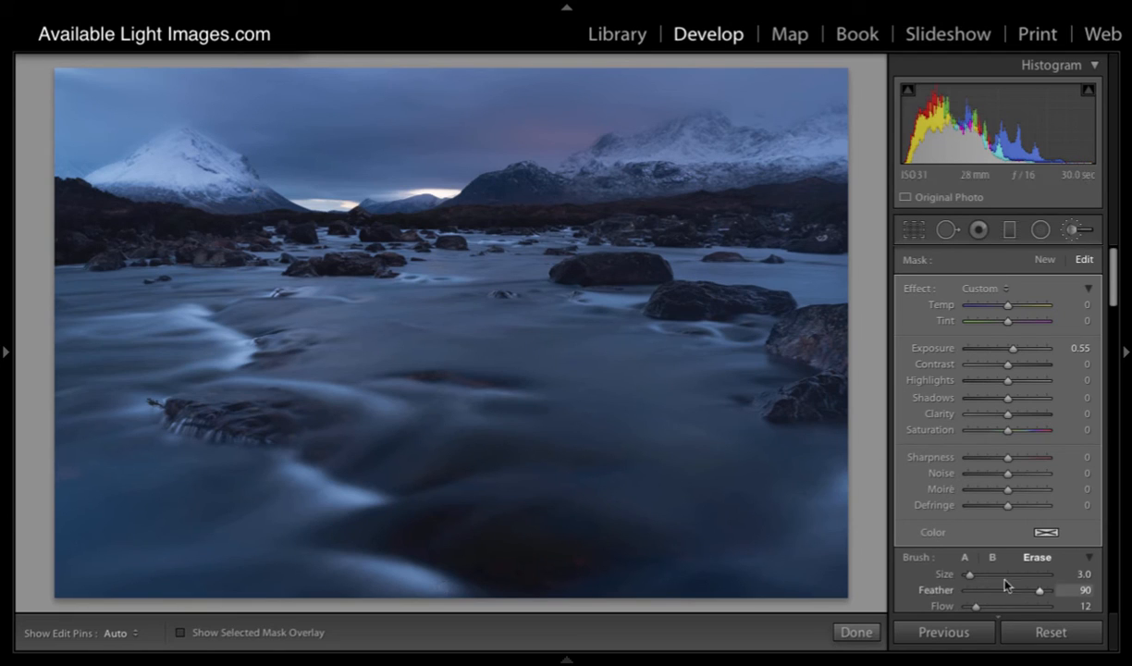
left_click_drag(1113, 291, 1112, 310)
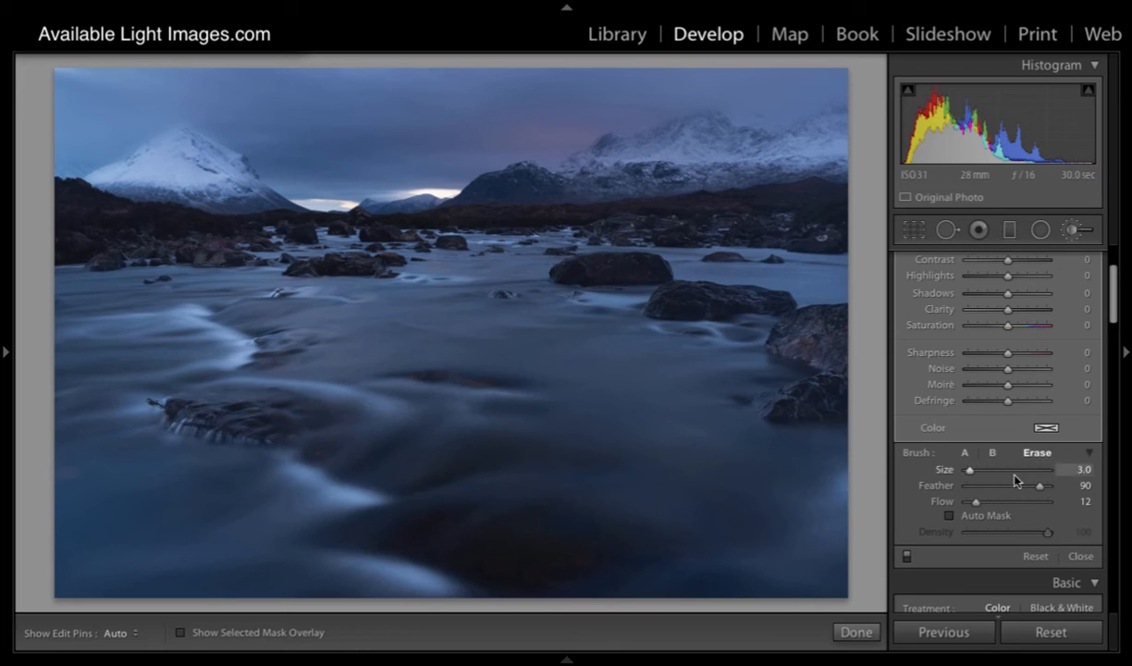
key("bracketleft")
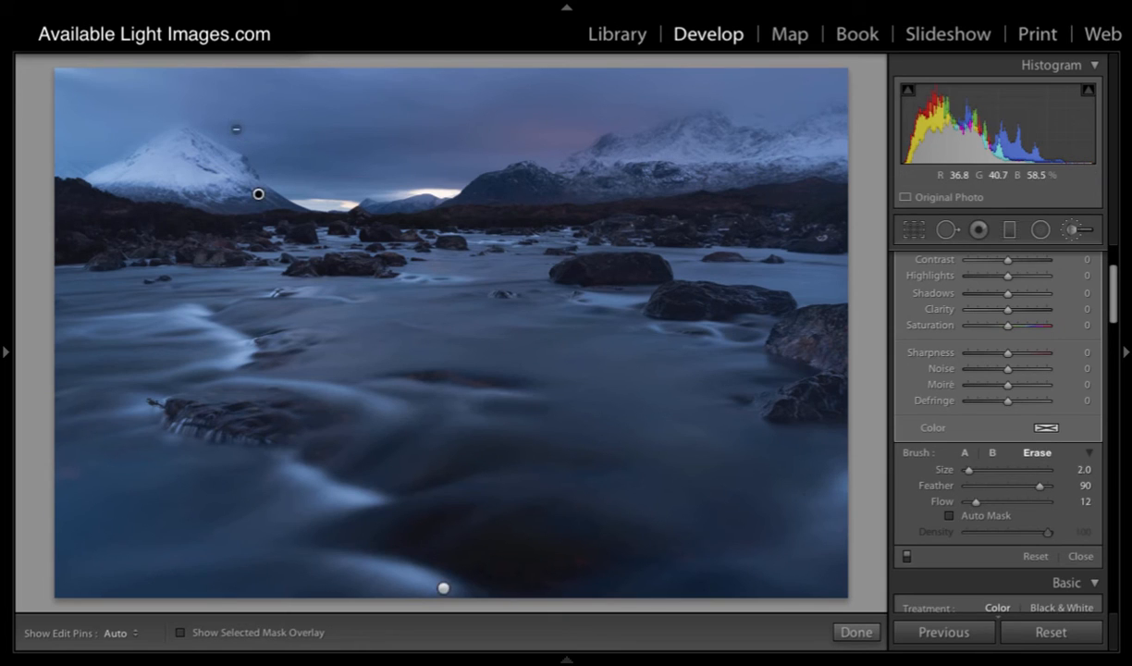
key("h")
mouse_move(204, 124)
left_mouse_down()
mouse_move(248, 148)
mouse_move(187, 114)
mouse_move(154, 128)
mouse_move(195, 116)
mouse_move(248, 146)
mouse_move(184, 112)
mouse_move(112, 157)
mouse_move(191, 113)
mouse_move(145, 124)
mouse_move(196, 114)
mouse_move(237, 146)
mouse_move(153, 92)
mouse_move(206, 117)
mouse_move(294, 193)
left_mouse_up()
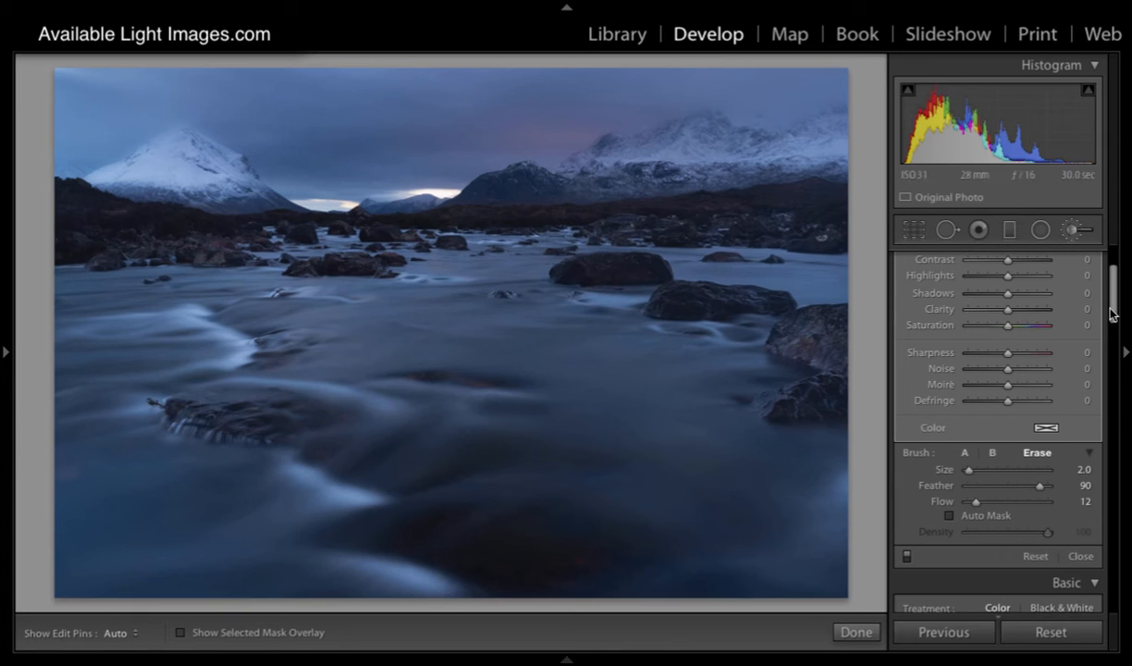
Step: Return to brush A, set the mountain mask's exposure to 0.57 and compare the photo with and without the brush edits
scroll(1068, 282, "up", 3)
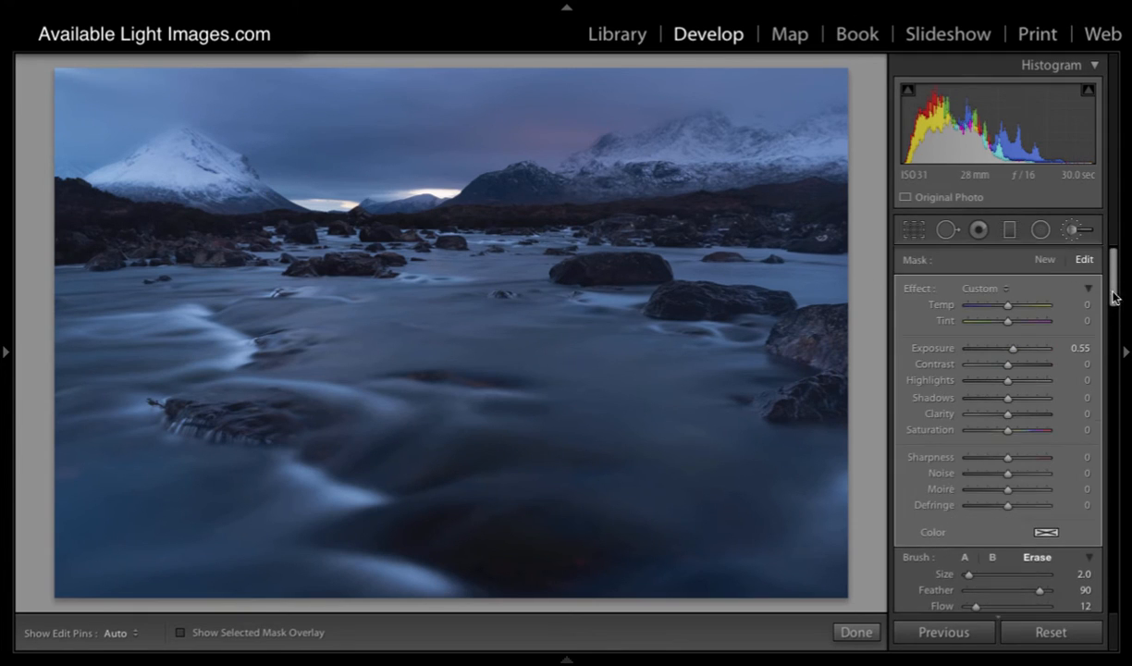
left_click(964, 557)
left_click_drag(1012, 349, 1014, 349)
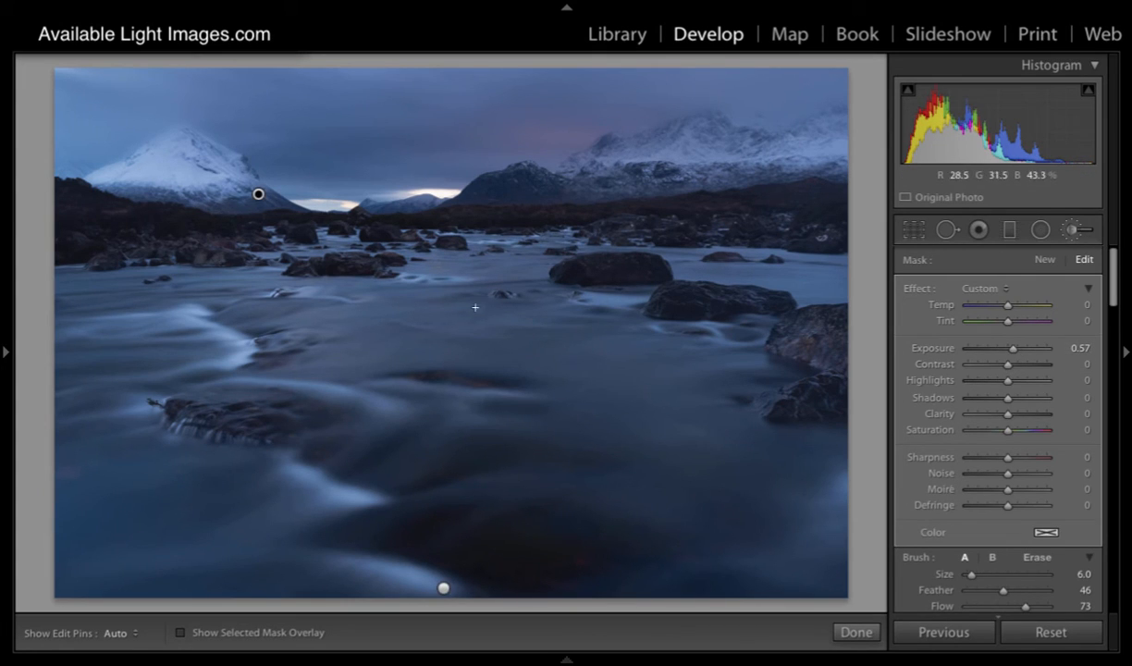
scroll(919, 495, "down", 5)
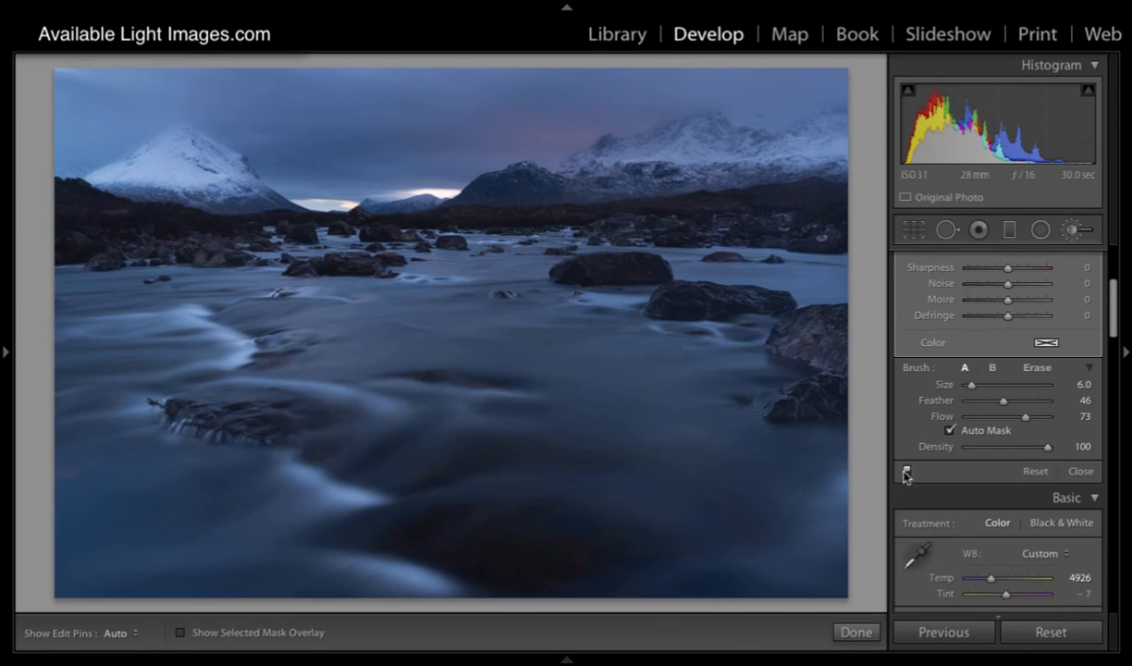
left_click(906, 472)
left_click(906, 472)
left_click(906, 473)
scroll(945, 457, "up", 5)
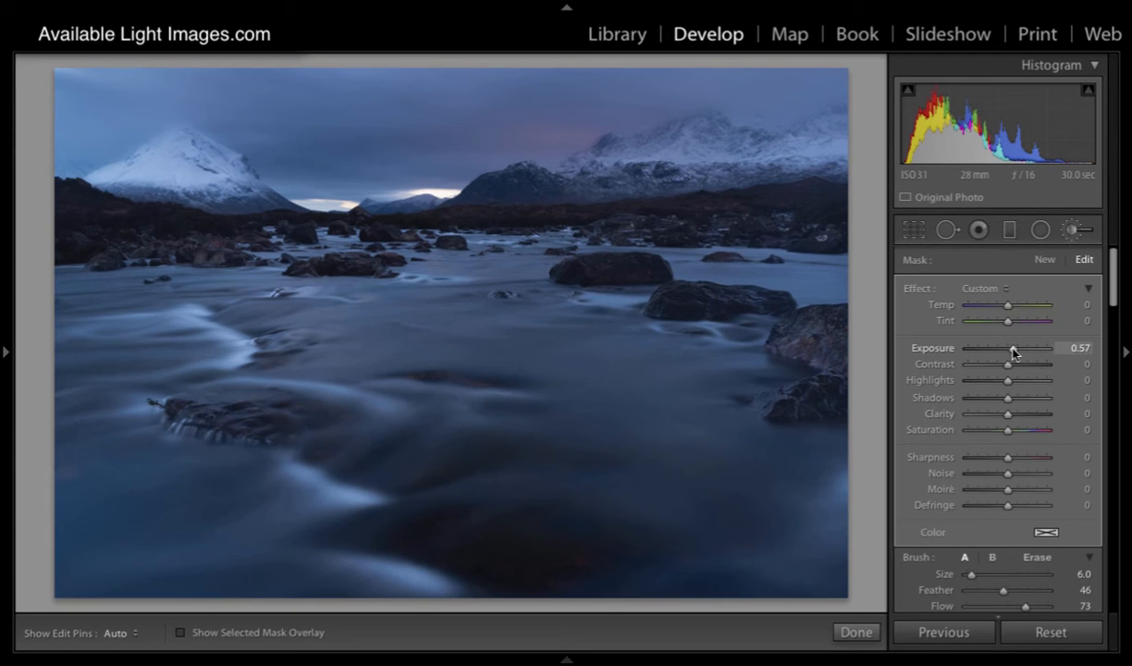
Step: Set the mountain mask's exposure to 0.30 and compare the photo with and without the brush edits
left_click_drag(1014, 351, 1011, 351)
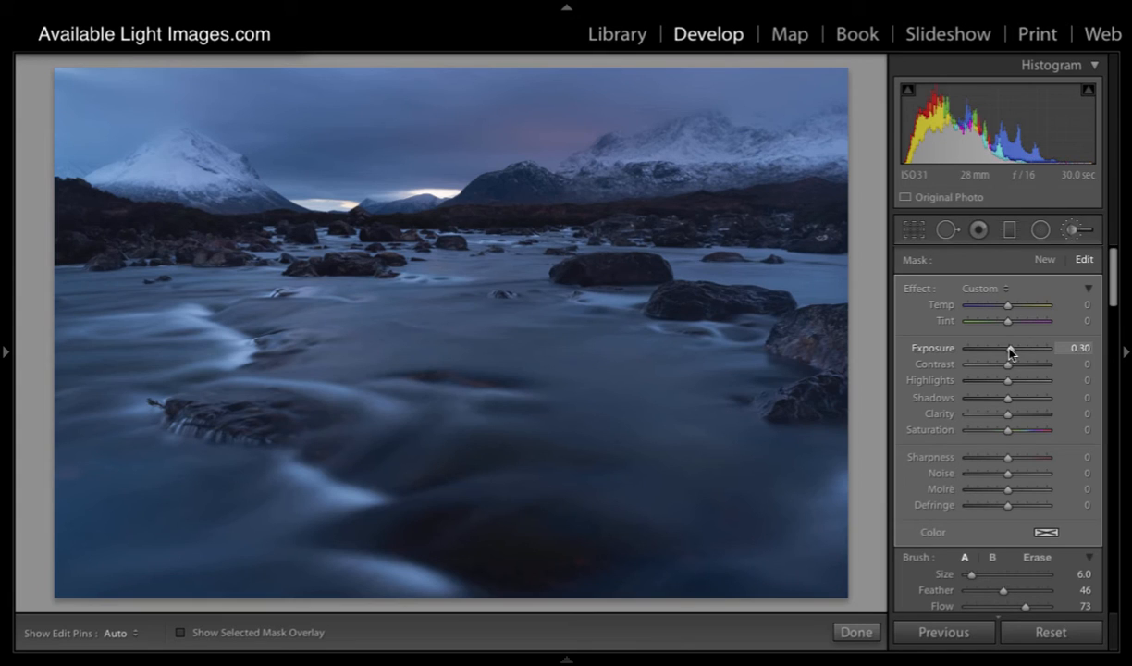
scroll(945, 476, "down", 5)
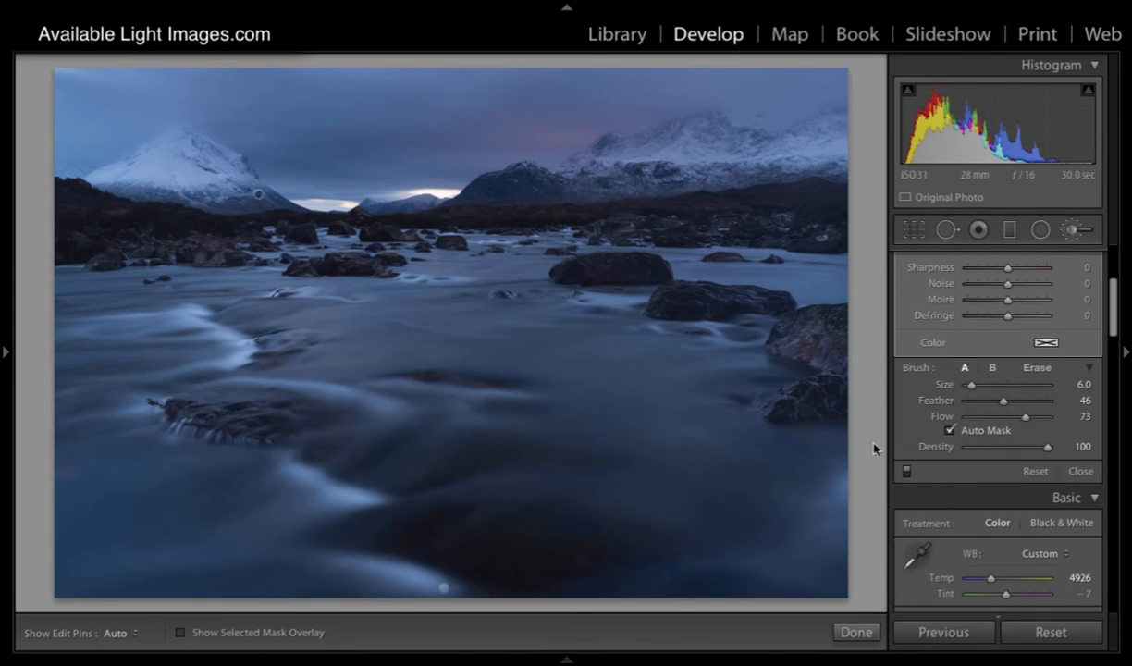
left_click(906, 472)
left_click(907, 471)
left_click(906, 472)
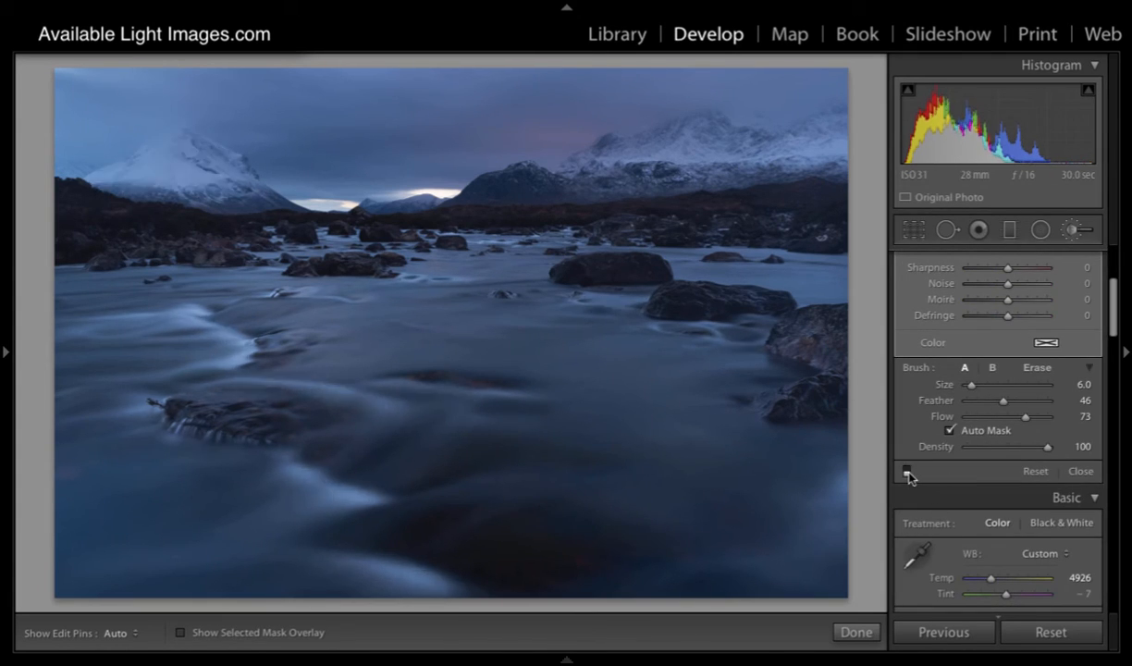
left_click(906, 471)
left_click(906, 471)
left_click(906, 472)
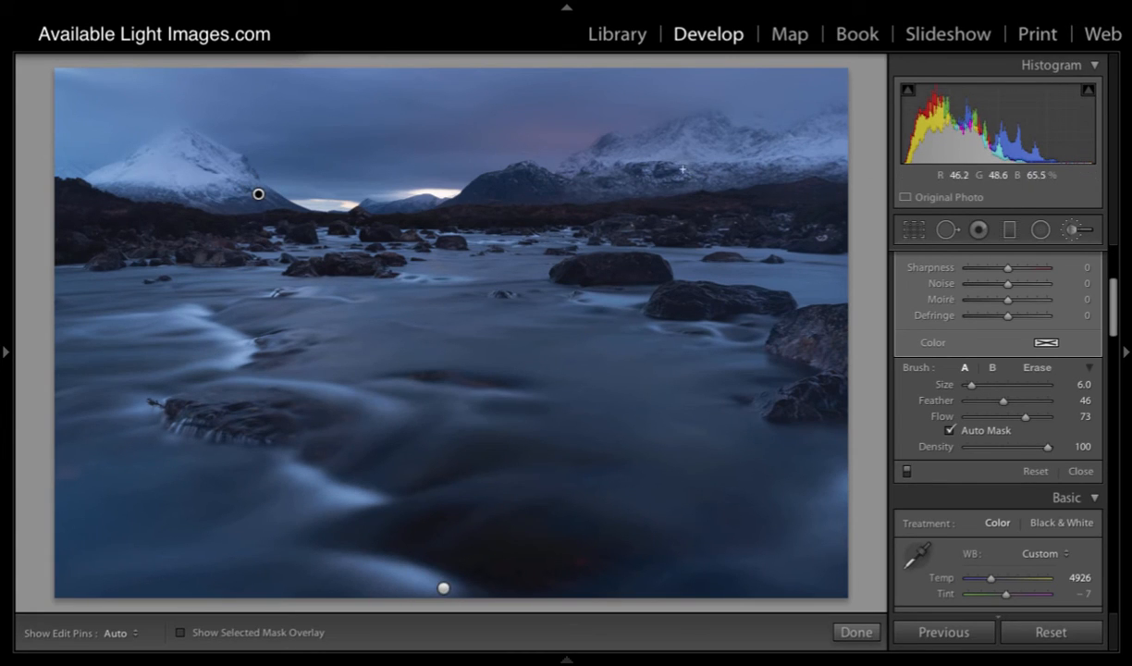
Step: Extend the mountain mask over the snowy range on the right using brush size 8 and flow 28
key("bracketright")
key("bracketright")
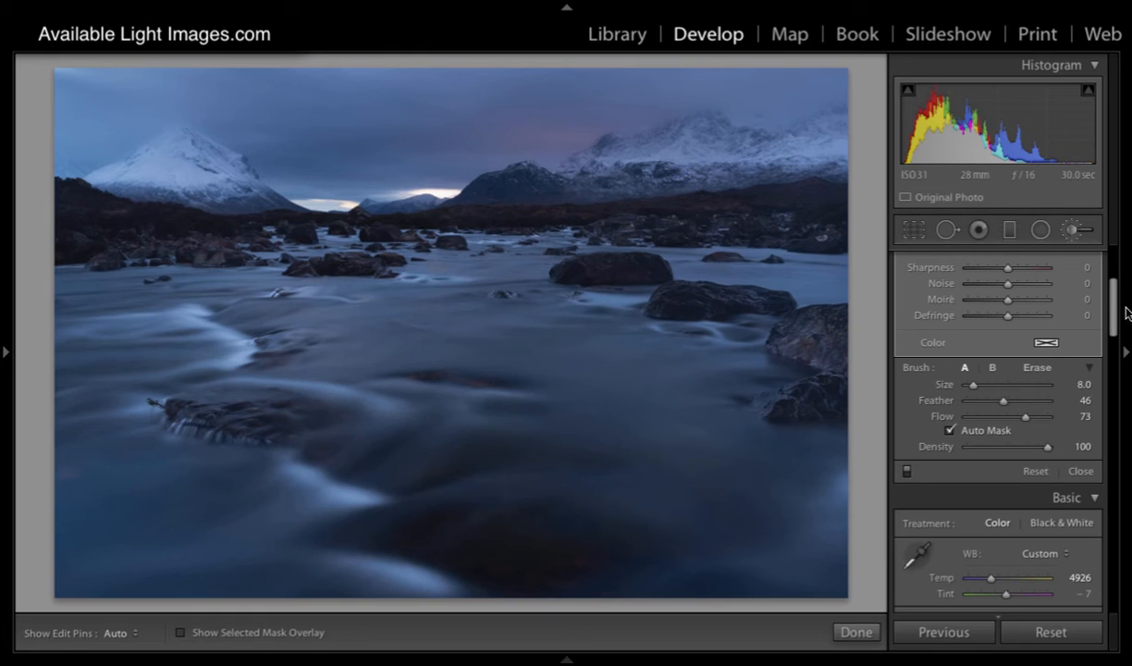
left_click_drag(1112, 313, 1113, 269)
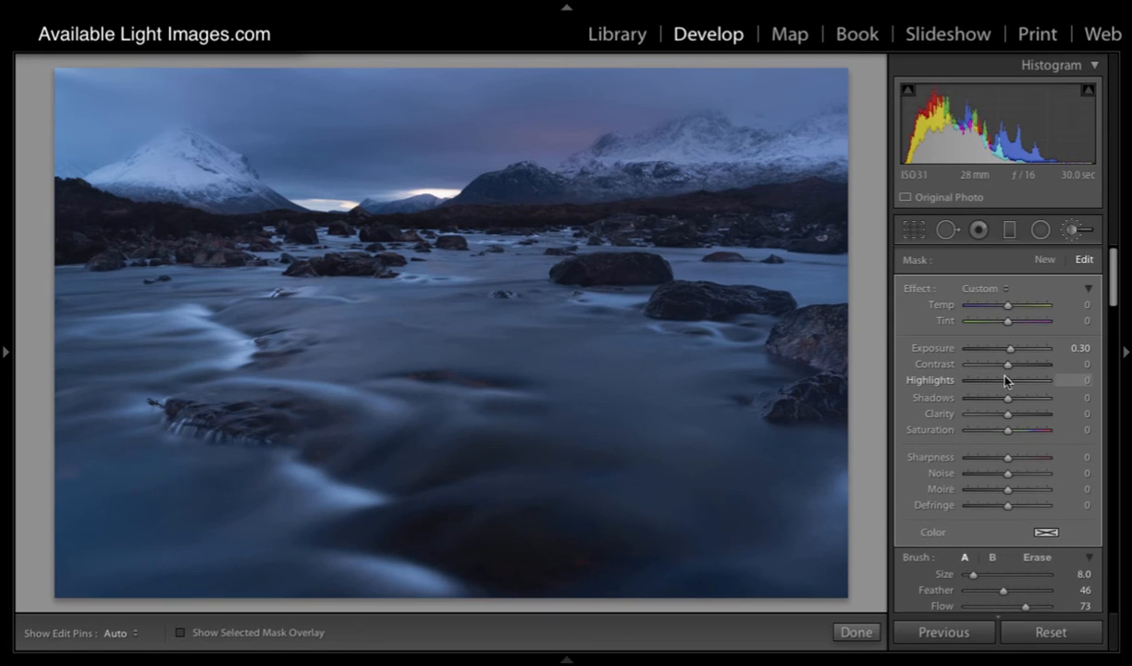
left_click_drag(1023, 605, 989, 606)
key("h")
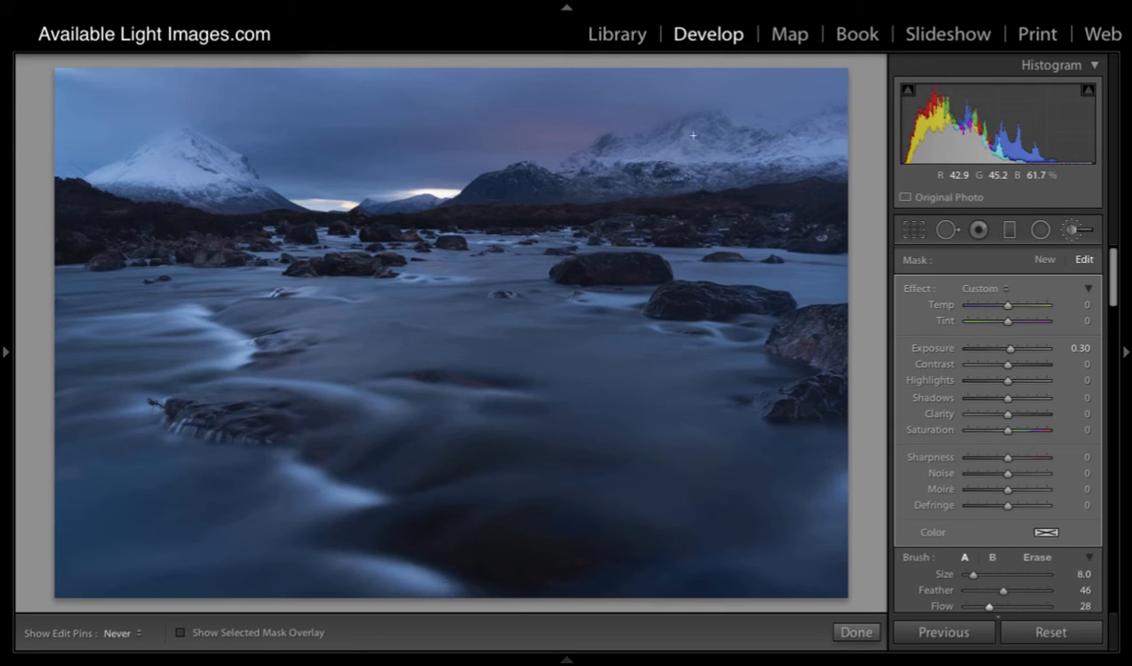
mouse_move(771, 153)
left_mouse_down()
mouse_move(813, 146)
mouse_move(783, 156)
mouse_move(693, 142)
mouse_move(633, 160)
mouse_move(689, 135)
mouse_move(675, 150)
mouse_move(765, 156)
mouse_move(838, 133)
mouse_move(760, 157)
mouse_move(671, 149)
mouse_move(628, 163)
mouse_move(842, 147)
mouse_move(672, 147)
mouse_move(641, 172)
left_mouse_up()
key("h")
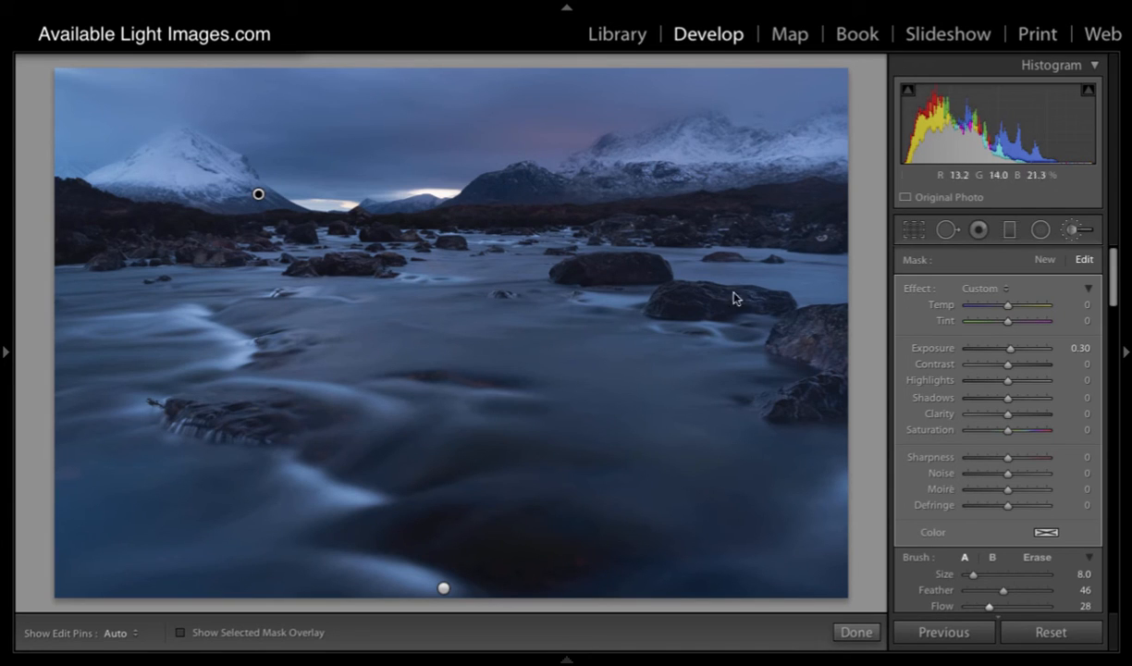
Step: Start a new brush mask with temperature 19 and exposure 0.26
left_click(1042, 262)
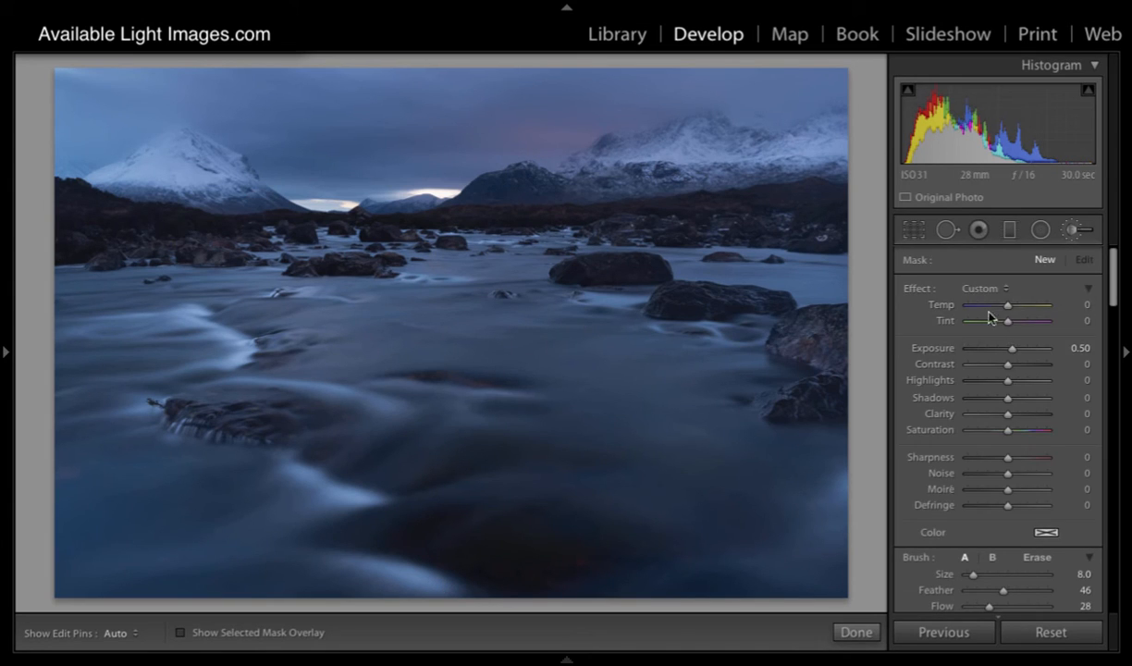
left_click_drag(1006, 305, 1014, 308)
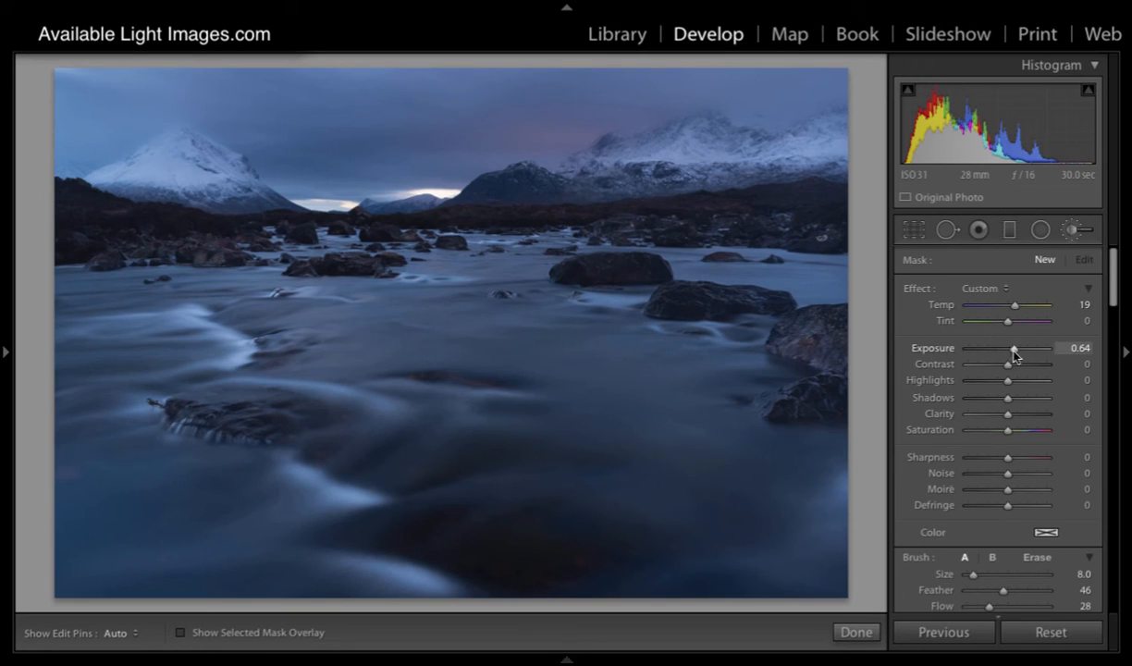
left_click_drag(1014, 354, 1010, 355)
left_click_drag(1010, 354, 1012, 354)
Step: Set the brush for the new mask to feather 100 and size 8
left_click_drag(1114, 285, 1114, 315)
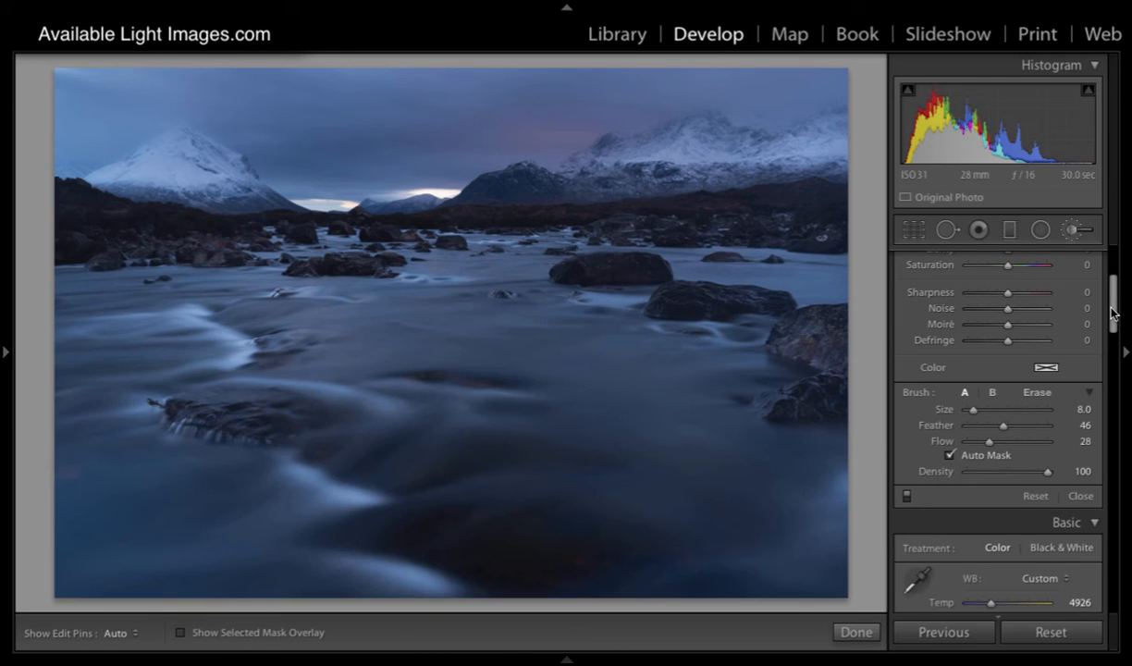
left_click_drag(1112, 313, 1114, 284)
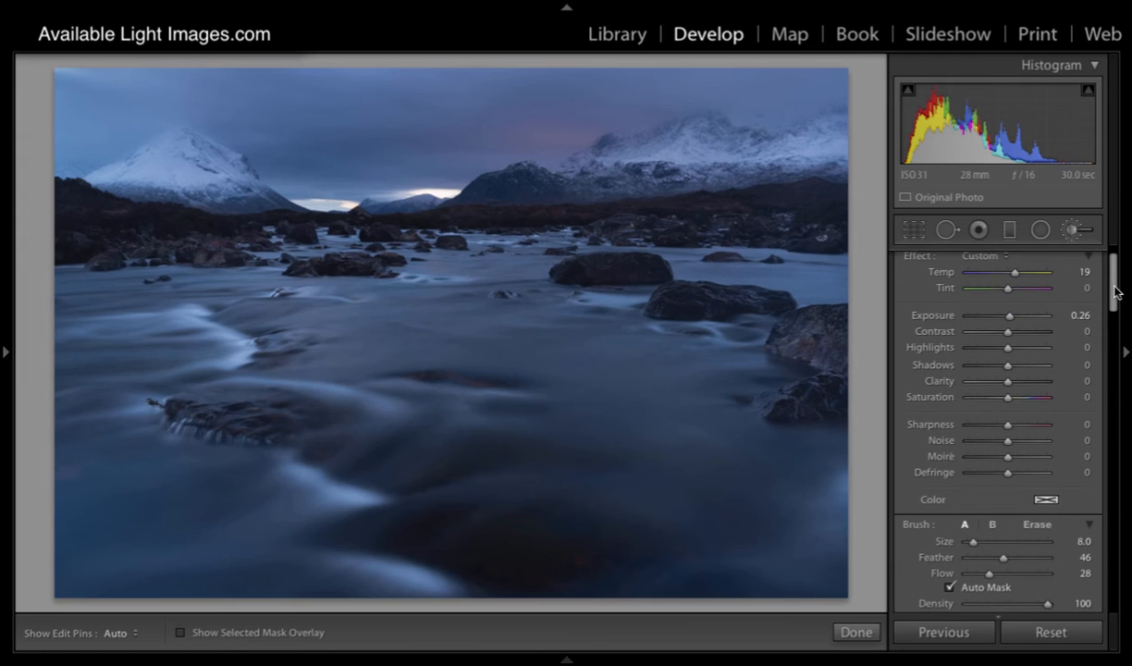
key("]")
left_click_drag(1004, 559, 1051, 559)
key("bracketleft")
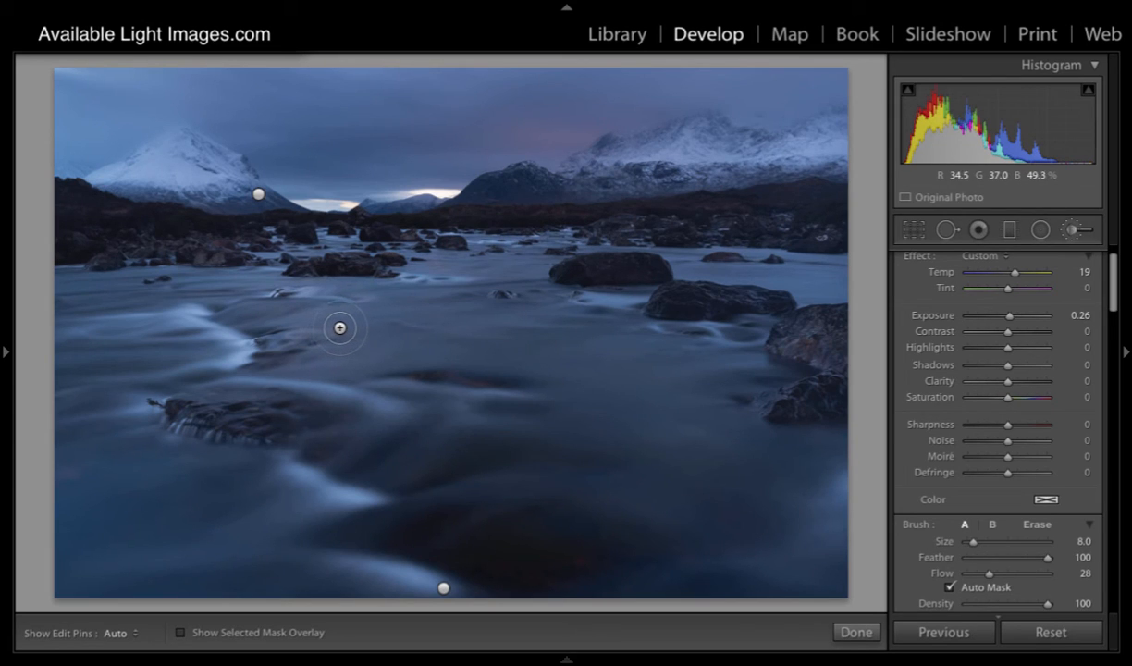
Step: Begin painting the warm mask on the river water below the far-left rocks, reducing the brush size to 6
key("h")
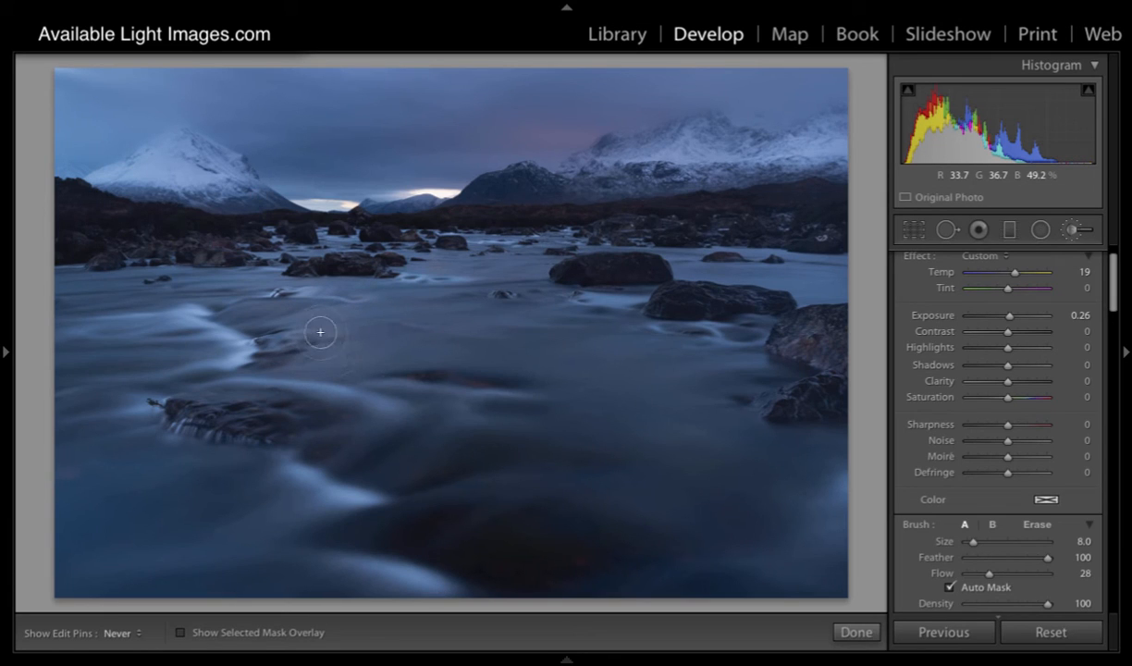
key("h")
key("[")
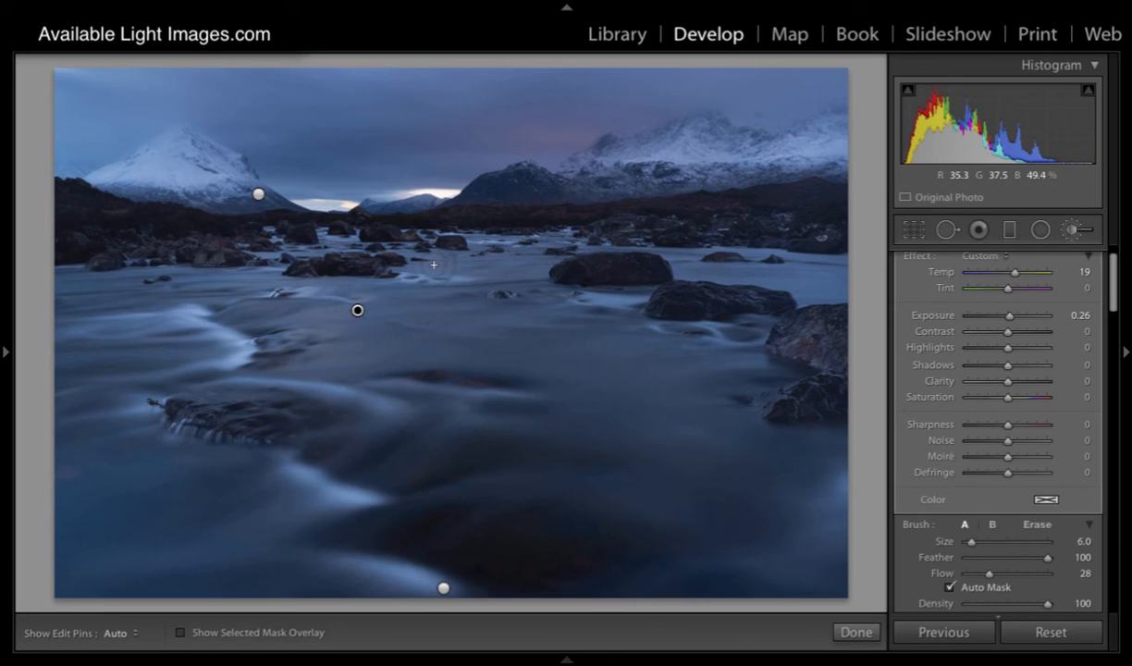
key("h")
key("h")
key("h")
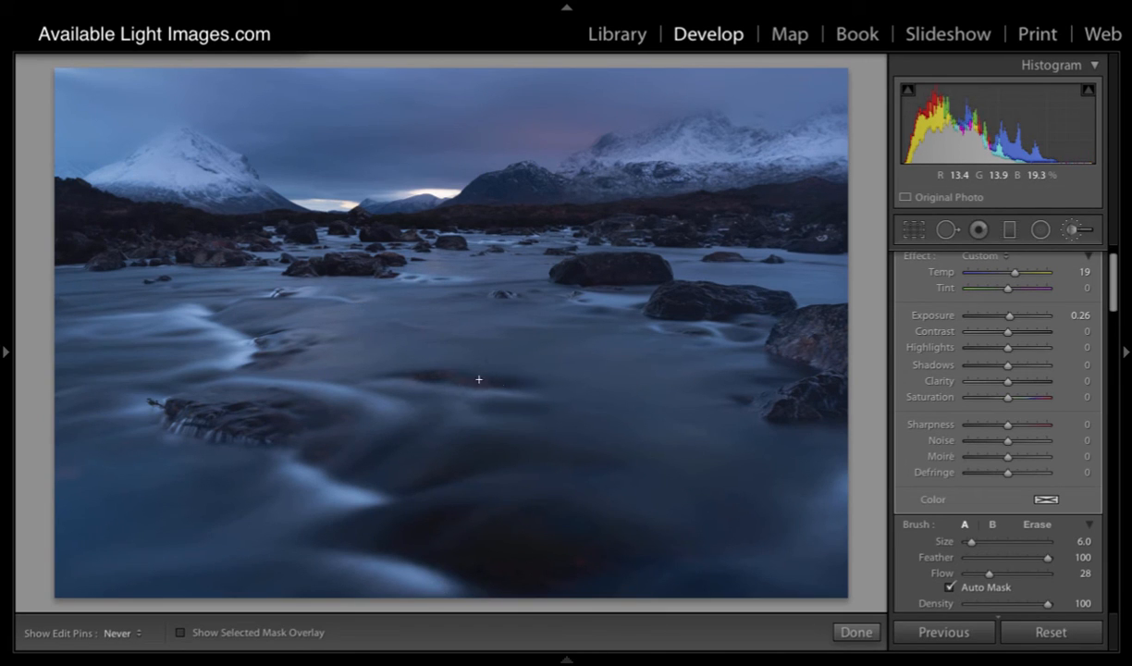
Step: Enlarge the brush to size 12 and paint the warm mask across the open water between the rocks
key("h")
key("]")
key("]")
key("]")
key("h")
key("h")
key("h")
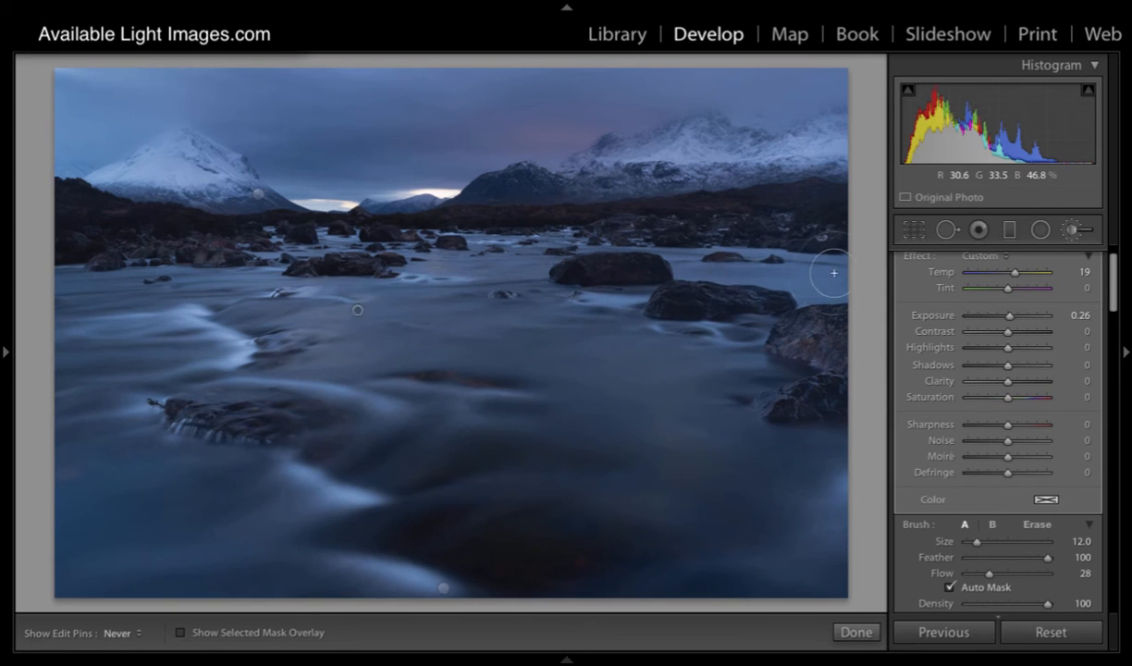
mouse_move(725, 276)
left_mouse_down()
mouse_move(569, 356)
mouse_move(643, 363)
mouse_move(339, 362)
mouse_move(574, 360)
left_mouse_up()
mouse_move(293, 344)
left_mouse_down()
mouse_move(317, 325)
mouse_move(351, 313)
mouse_move(272, 334)
mouse_move(303, 348)
mouse_move(282, 356)
mouse_move(358, 350)
mouse_move(334, 325)
mouse_move(369, 305)
mouse_move(412, 302)
mouse_move(431, 259)
left_mouse_up()
Step: Paint more of the mid-river water with brush sizes 8 and 7, finishing with finer strokes around the small rapids at size 3
scroll(414, 303, "down", 5)
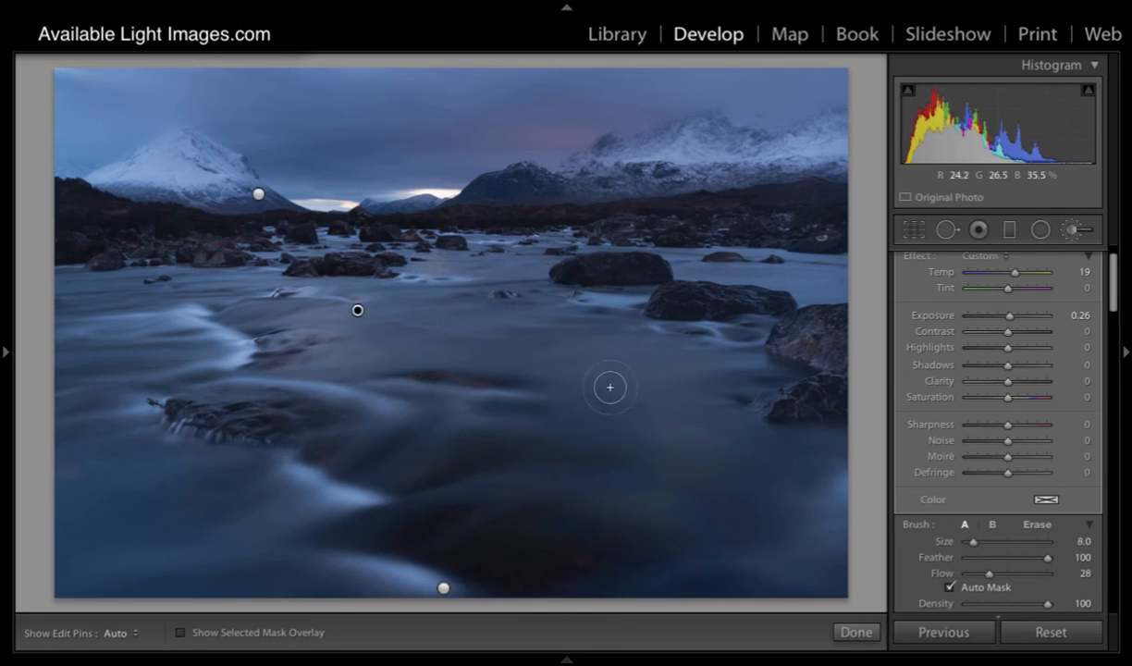
scroll(583, 375, "up", 7)
mouse_move(559, 366)
left_mouse_down()
mouse_move(676, 355)
mouse_move(357, 355)
mouse_move(705, 365)
left_mouse_up()
mouse_move(729, 434)
left_mouse_down()
mouse_move(664, 483)
mouse_move(480, 487)
mouse_move(646, 417)
mouse_move(597, 399)
mouse_move(595, 367)
mouse_move(328, 356)
mouse_move(350, 350)
left_mouse_up()
scroll(333, 356, "down", 5)
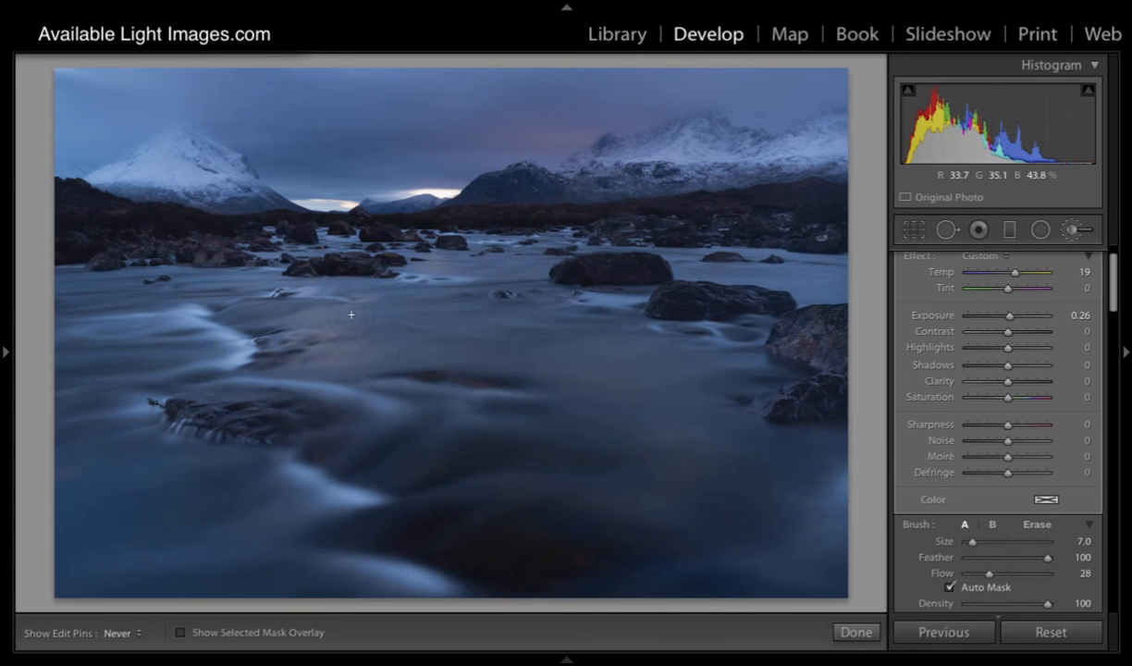
scroll(358, 317, "down", 4)
left_click_drag(357, 302, 363, 301)
left_click_drag(336, 311, 300, 315)
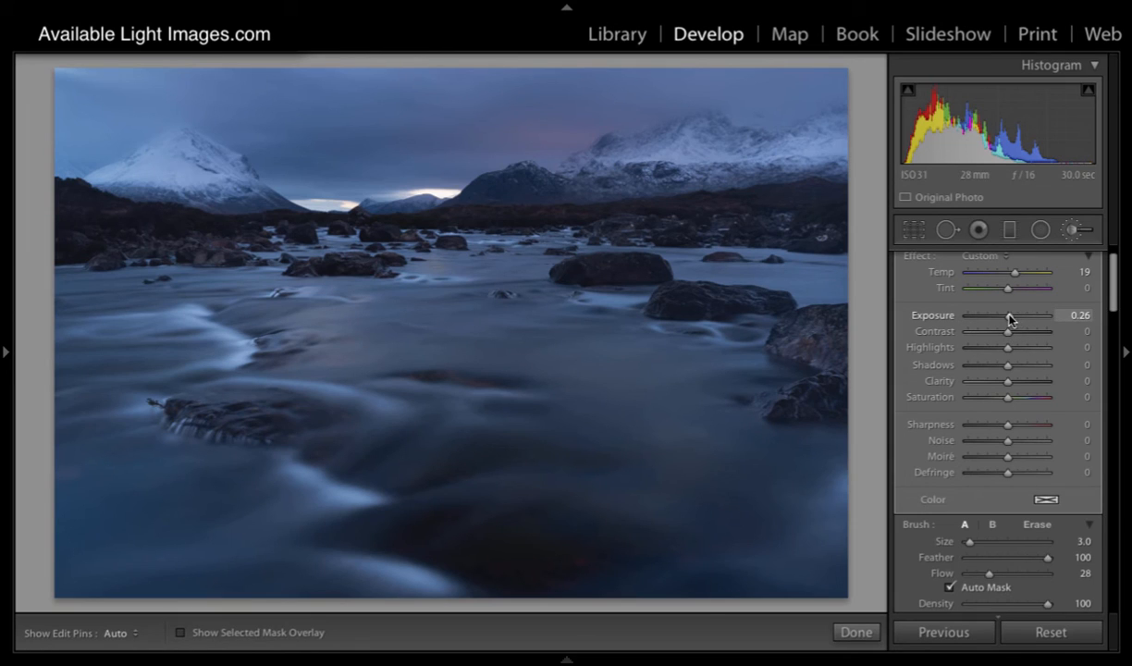
Step: Set the water mask's exposure to 0.40, saturation to 57 and temperature to 31
left_click_drag(1009, 319, 1012, 319)
scroll(1010, 319, "down", 2)
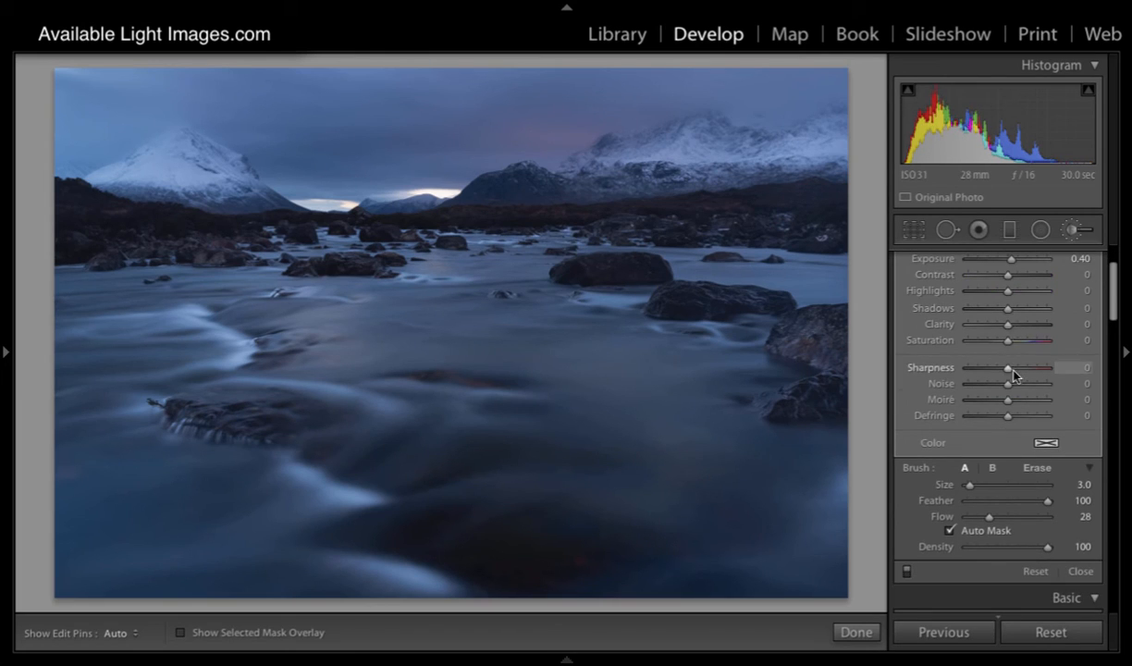
left_click_drag(1008, 341, 1023, 312)
scroll(1032, 345, "up", 3)
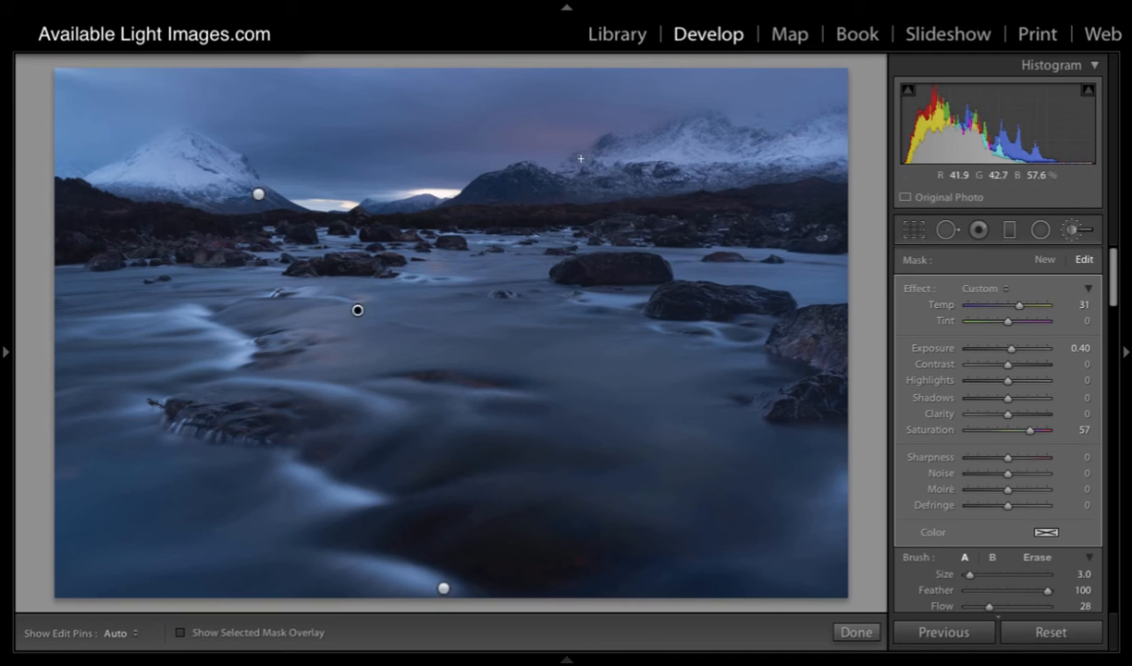
Step: Extend the warm mask over the pink clouds beside the right-hand mountains with brush size 7
scroll(576, 152, "up", 4)
key("h")
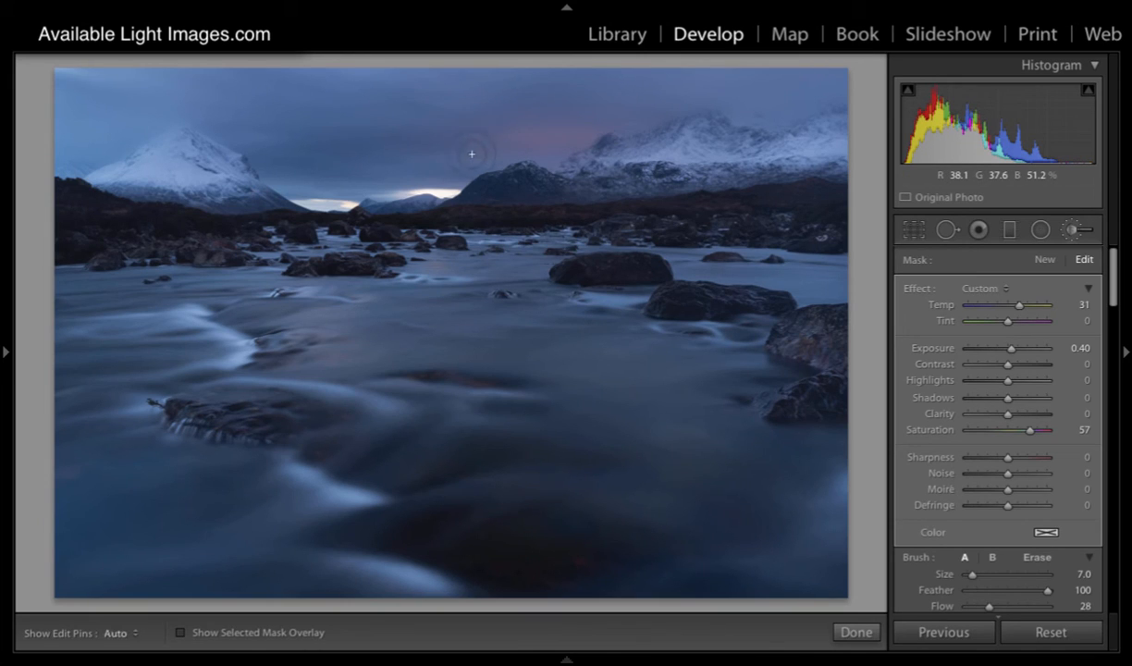
key("h")
mouse_move(553, 139)
left_mouse_down()
mouse_move(378, 142)
mouse_move(543, 144)
left_mouse_up()
key("h")
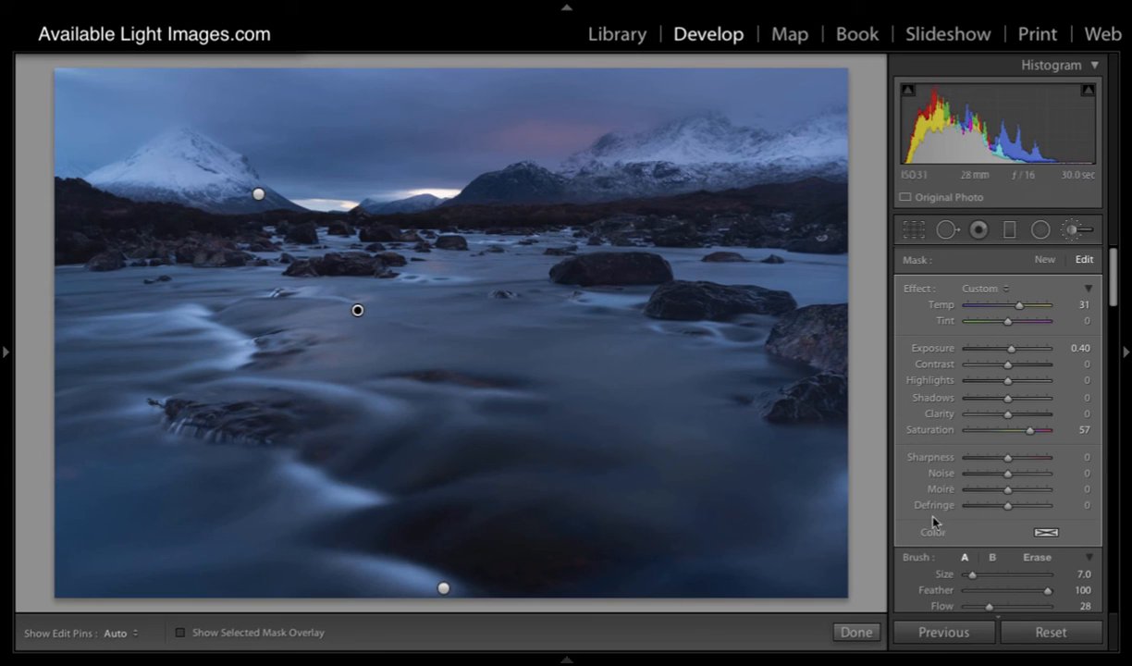
Step: Toggle all brush adjustments off and on to compare the photo before and after the local edits
scroll(909, 499, "down", 3)
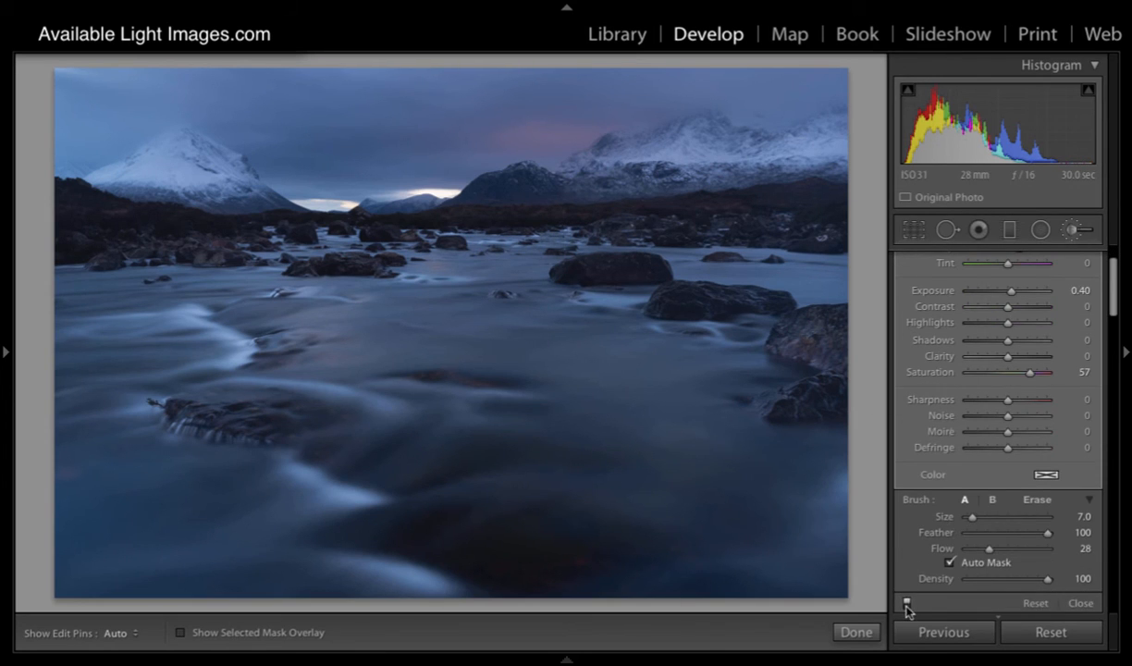
left_click(906, 604)
left_click(906, 603)
left_click(906, 605)
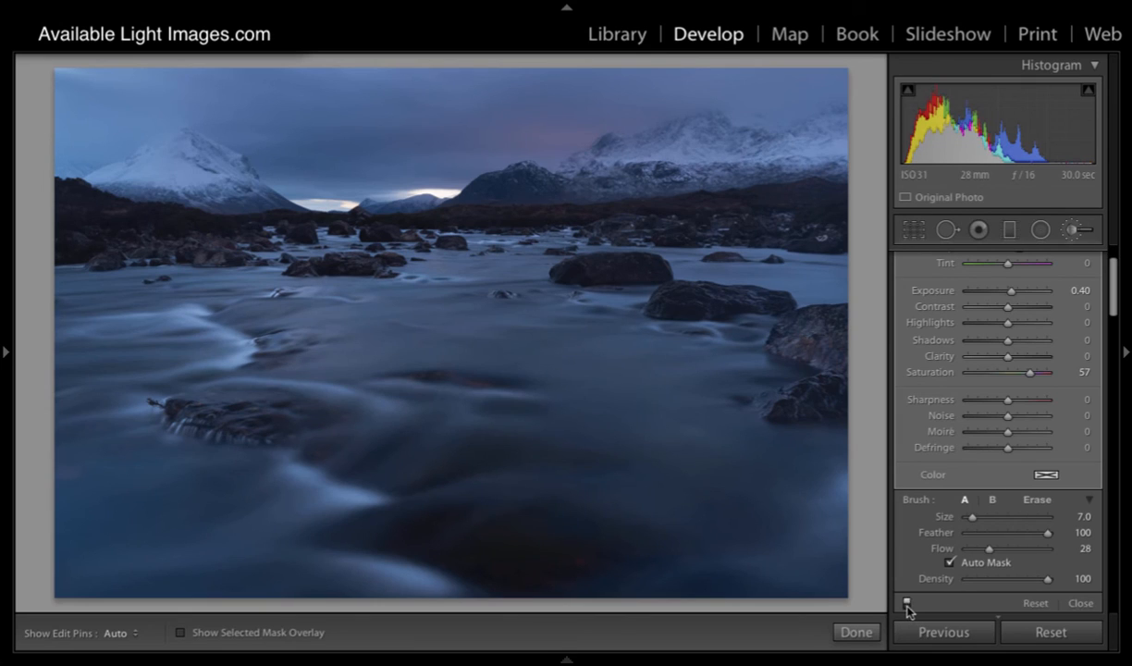
left_click(906, 604)
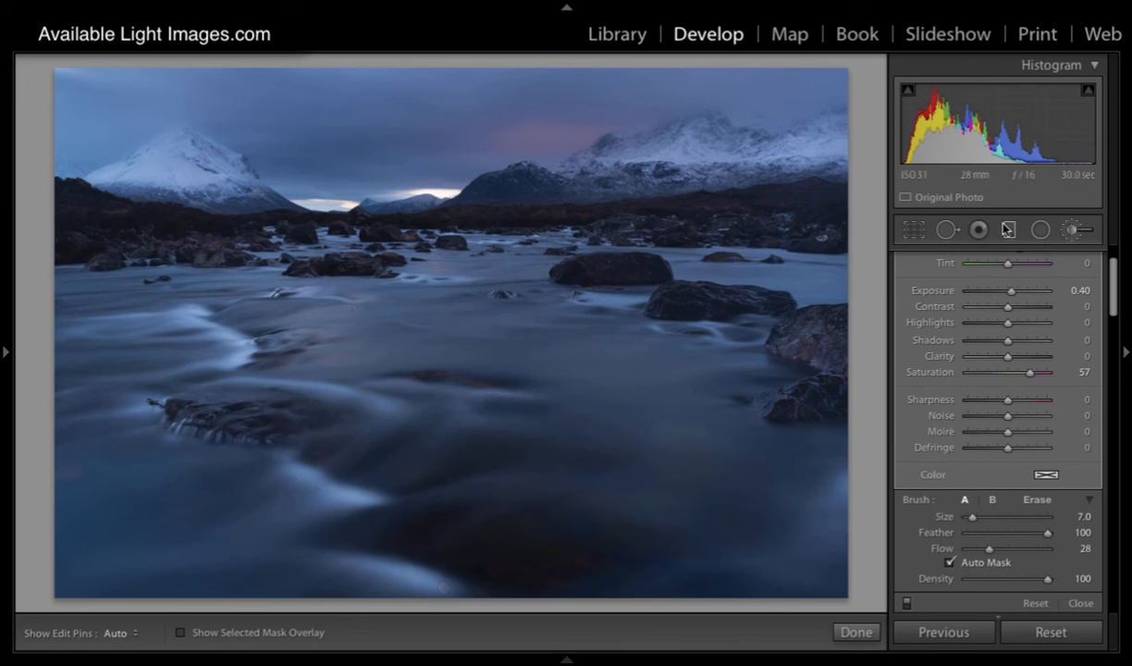
Step: Leave the adjustment brush and compare the photo before and after side by side, returning to the single-image view
left_click(978, 237)
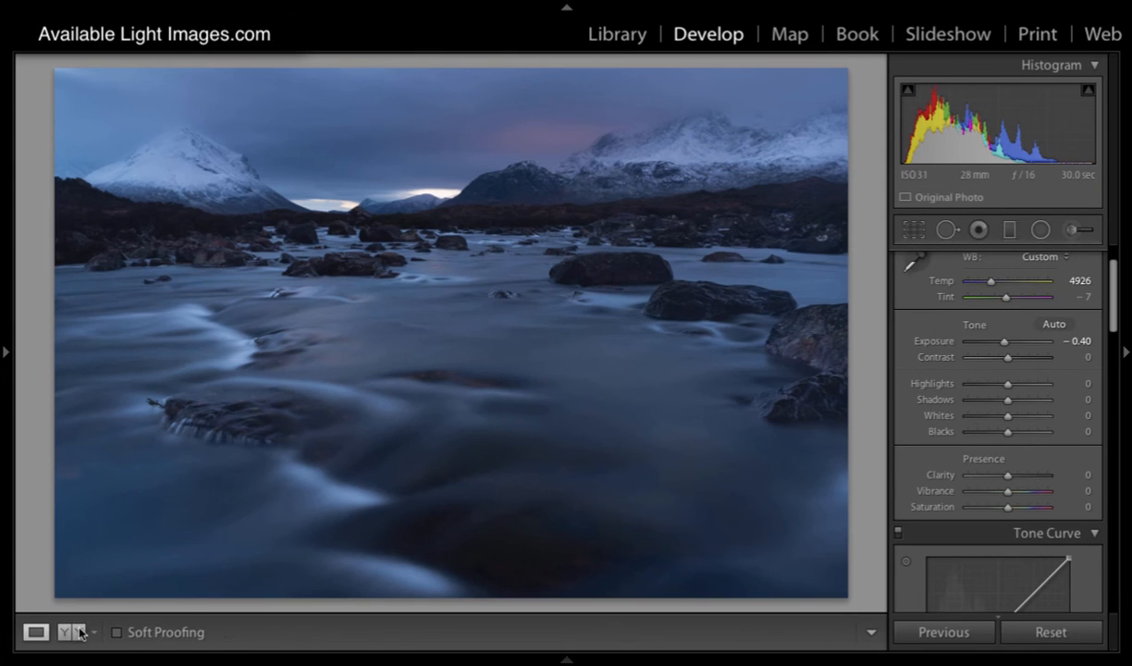
left_click(71, 631)
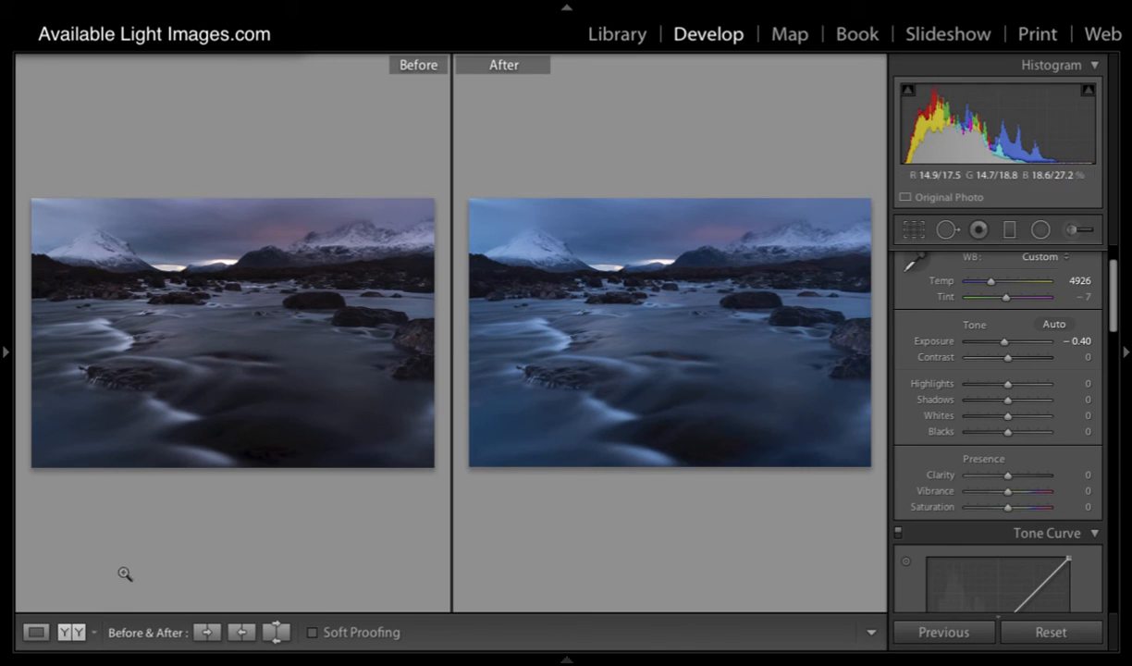
left_click(35, 634)
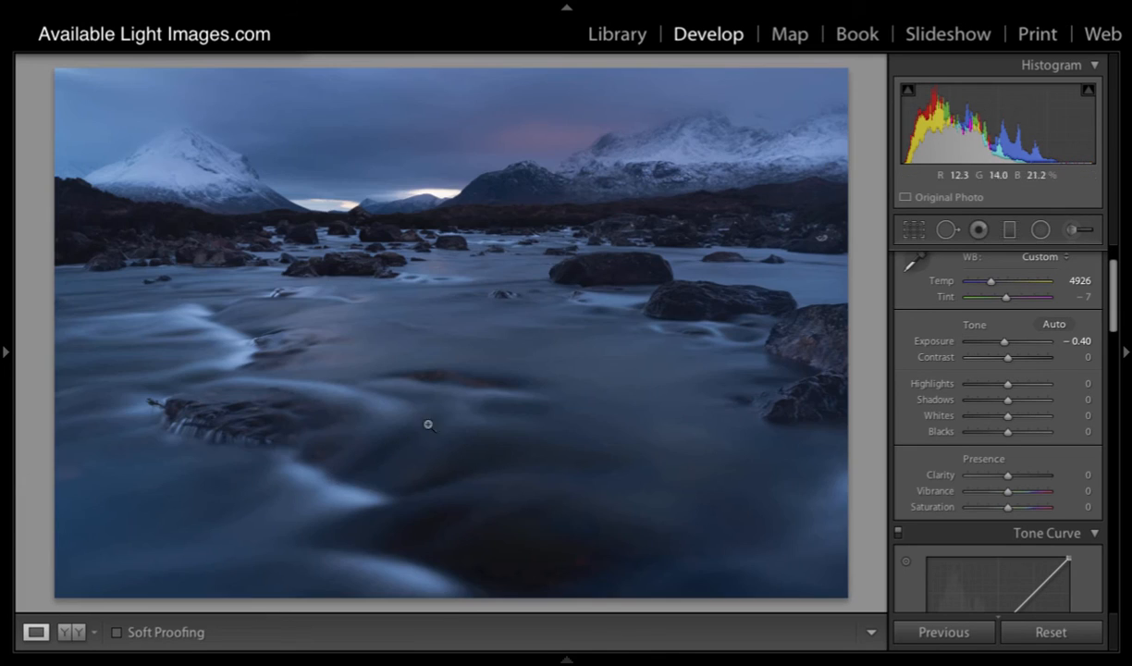
Step: Warm the whole river photo by setting Temp to 11059 and Tint to +23, and reduce Highlights to -33
left_click(911, 232)
left_click(911, 231)
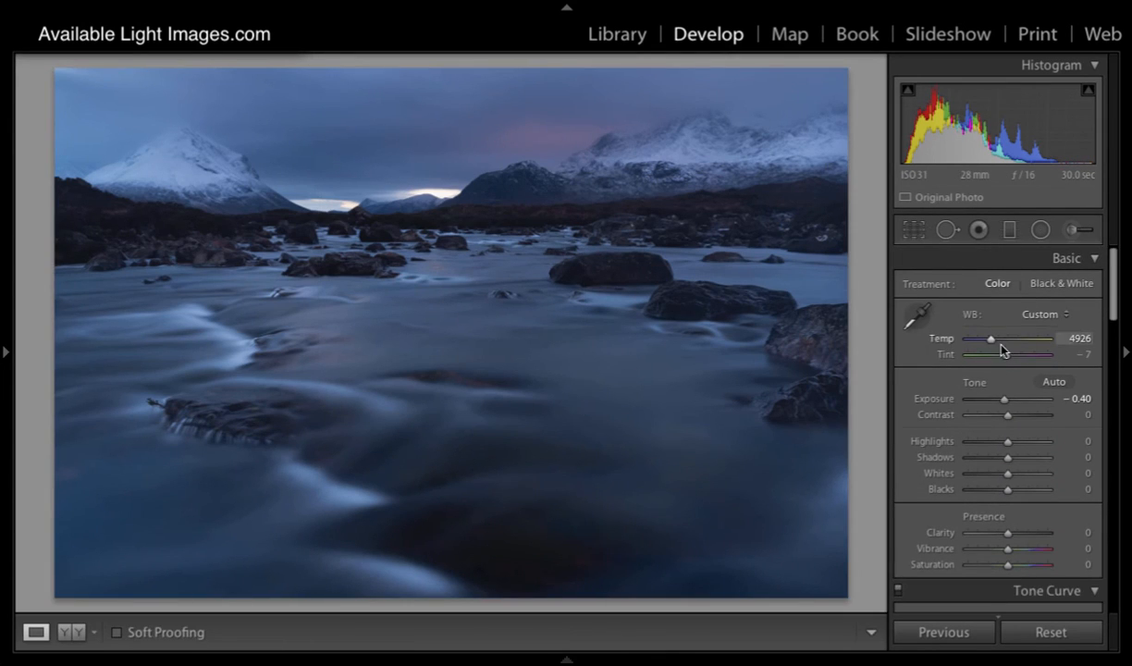
left_click_drag(988, 340, 998, 340)
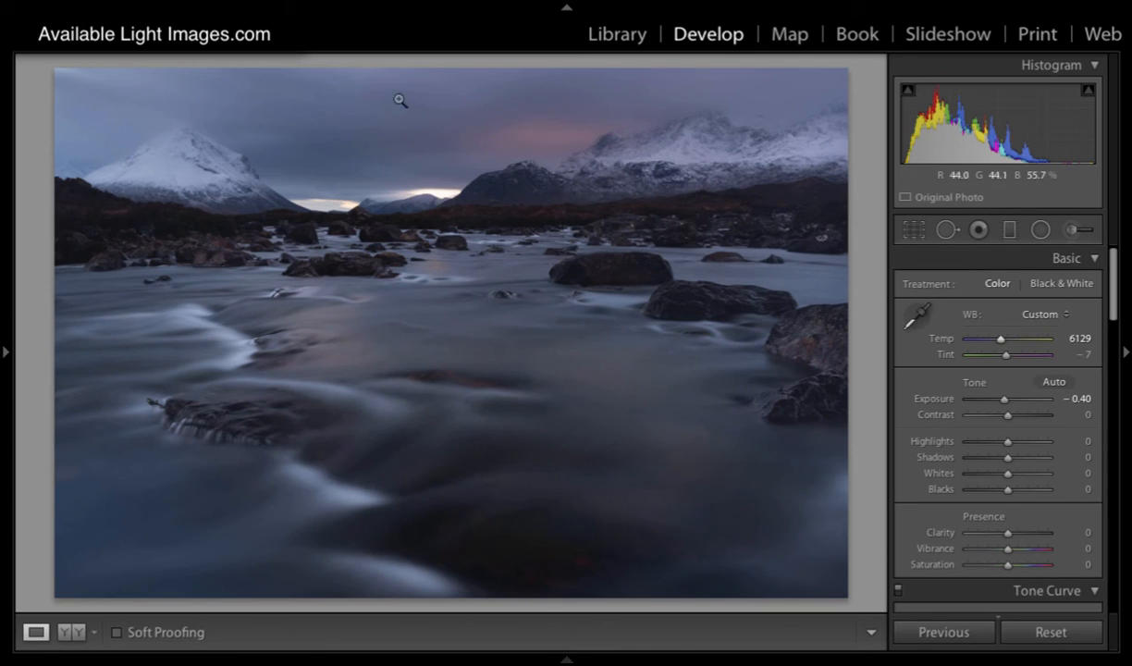
left_click_drag(1000, 339, 1014, 359)
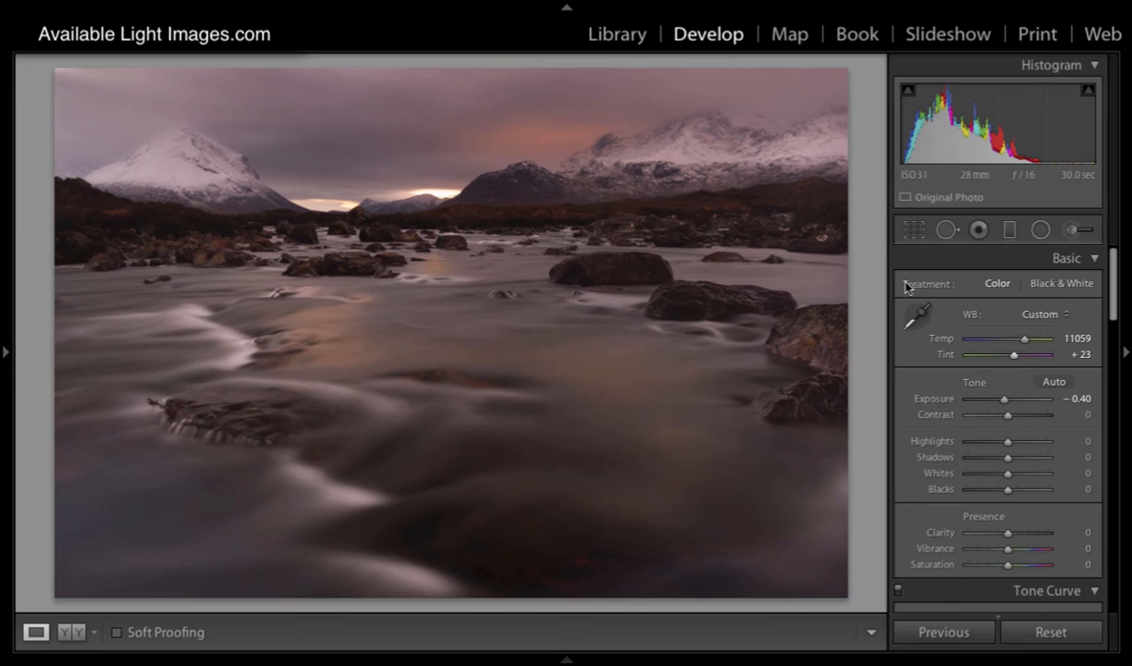
left_click_drag(1006, 443, 992, 444)
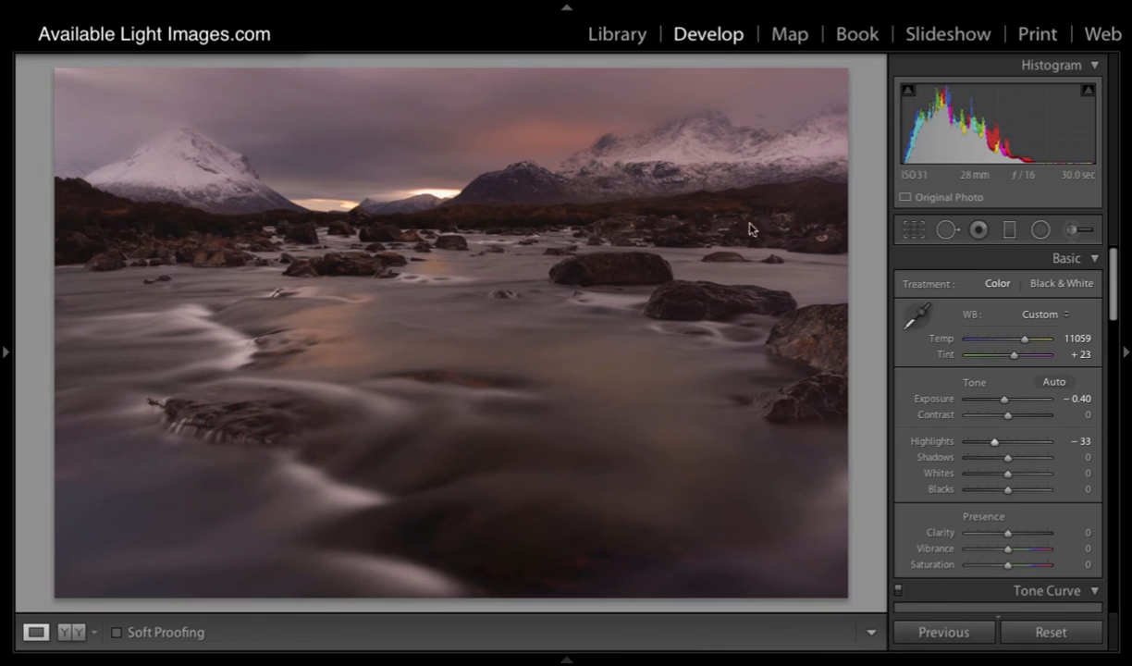
Step: Add a graduated filter with all effects reset, running from the sky down into the river and centred on the base of the mountains
left_click(1009, 229)
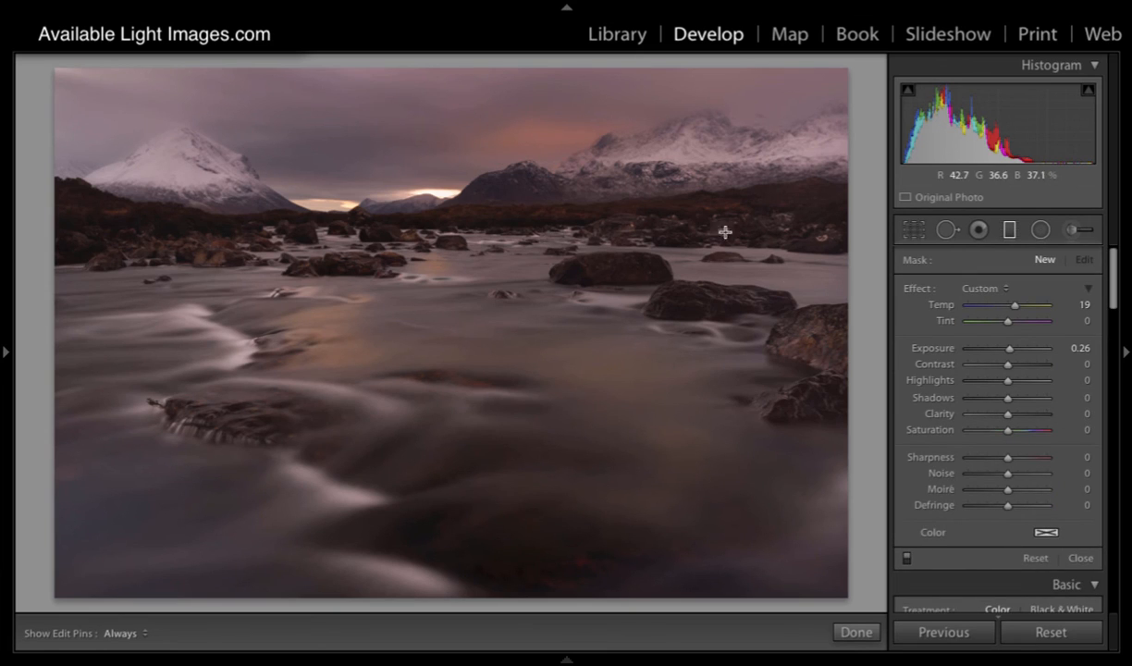
double_click(918, 288)
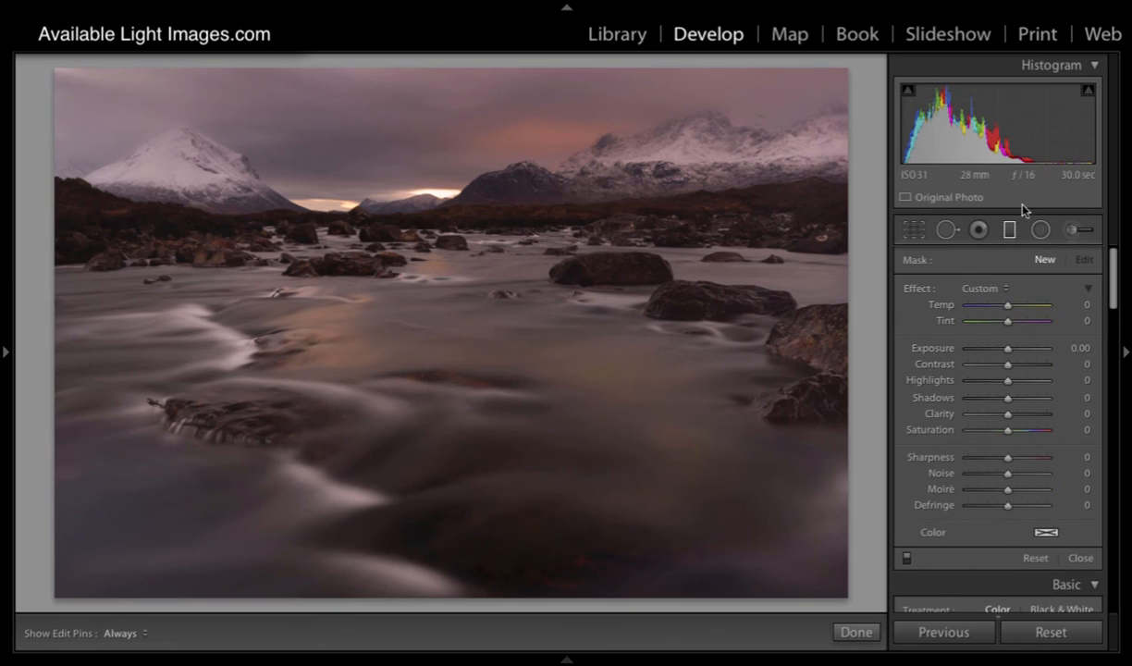
left_click_drag(453, 98, 437, 428)
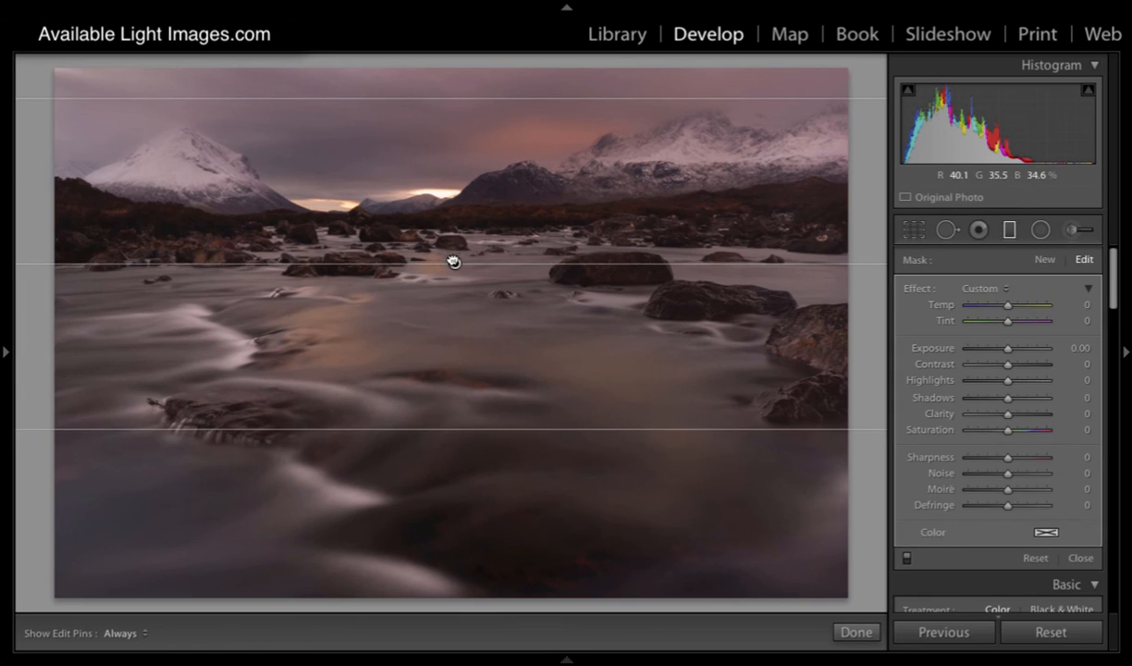
left_click_drag(455, 264, 442, 216)
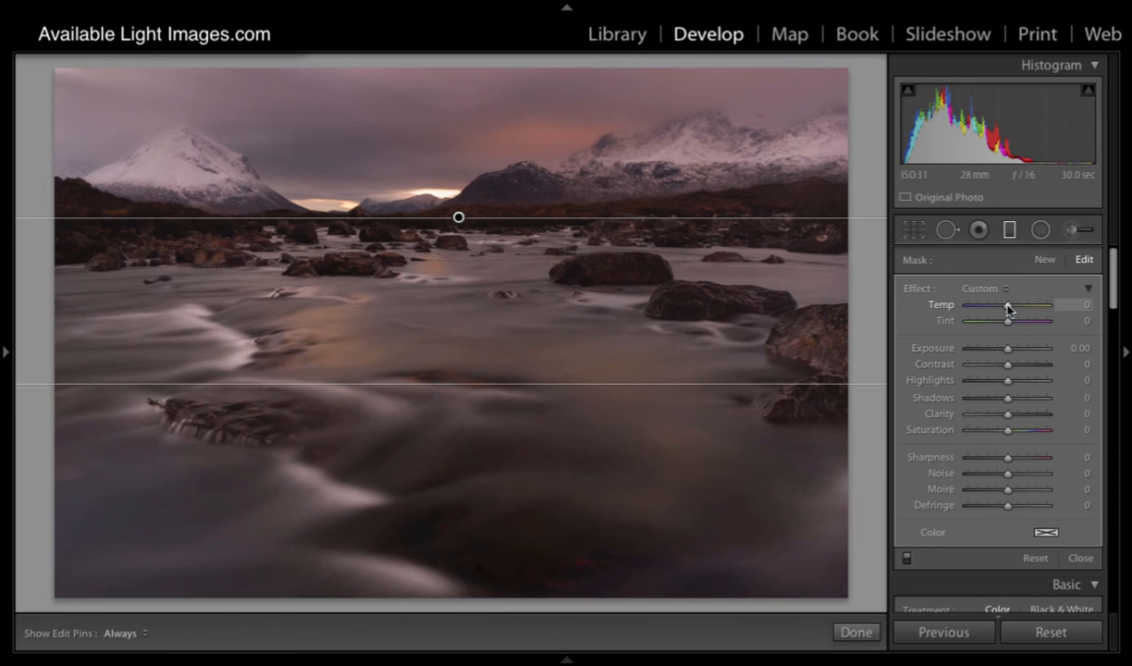
Step: Set the sky gradient's Temp to -36, Exposure to -0.77, Contrast to -60, Highlights to -33 and Clarity to -69, and close the filter
left_click_drag(1009, 308, 991, 311)
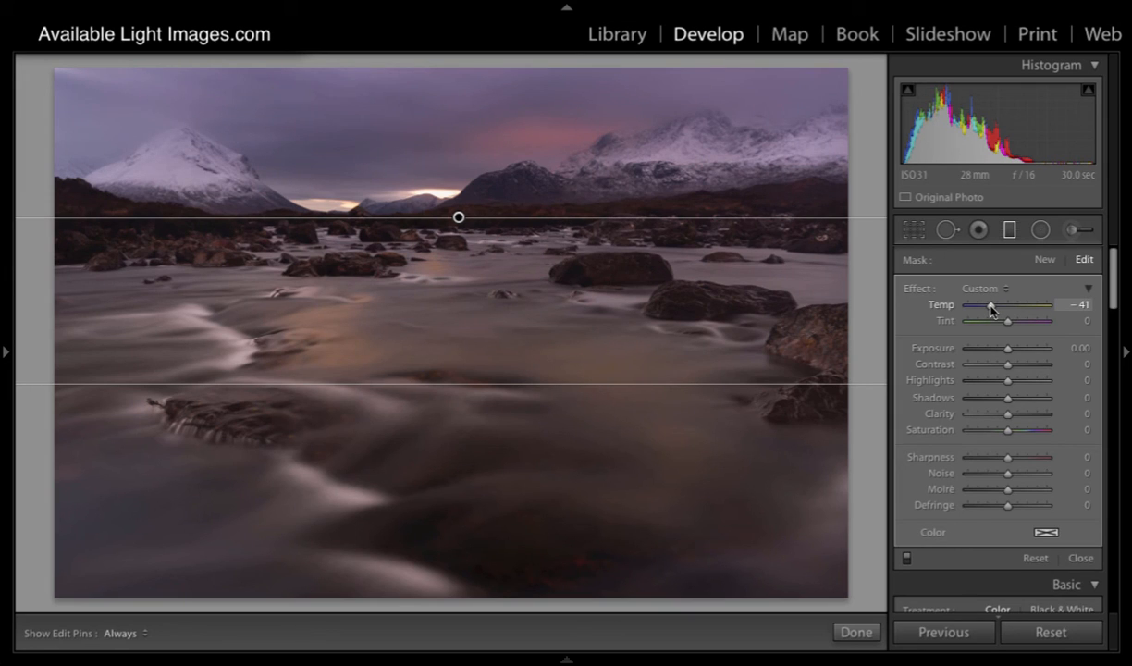
left_click_drag(990, 310, 994, 310)
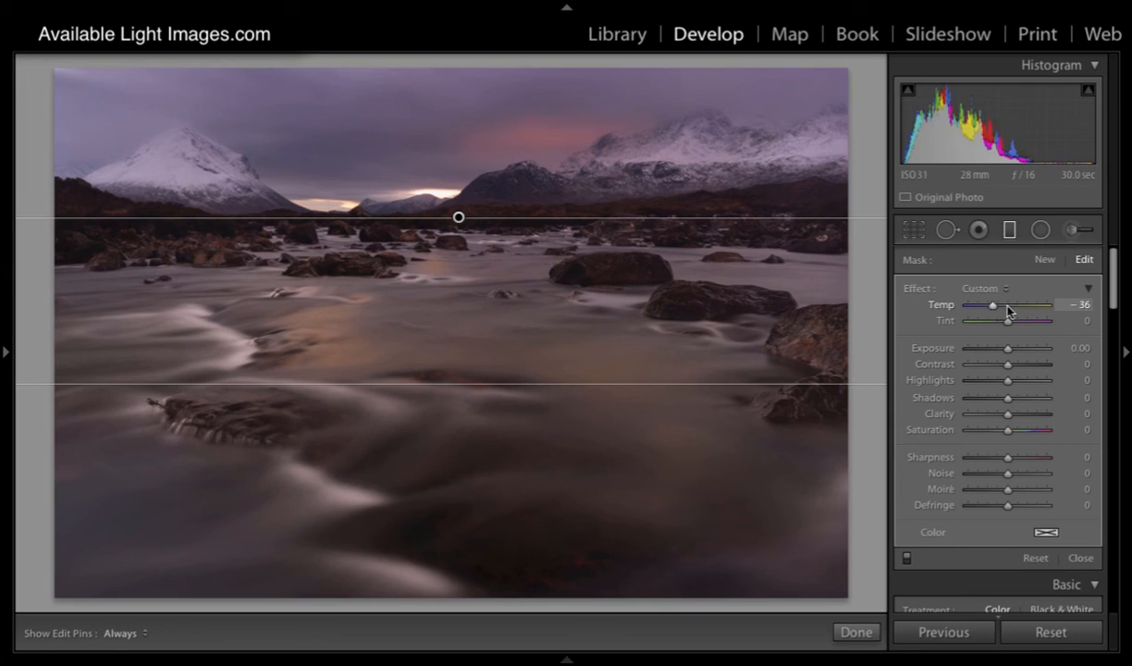
left_click_drag(1008, 372, 984, 369)
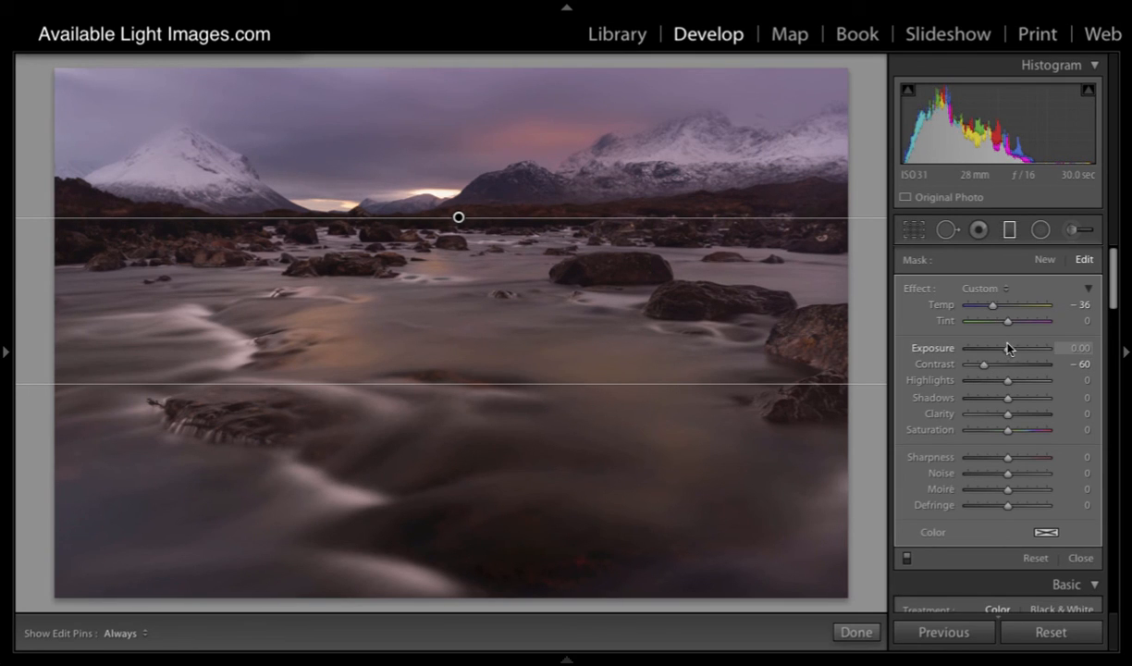
left_click_drag(1009, 353, 1001, 352)
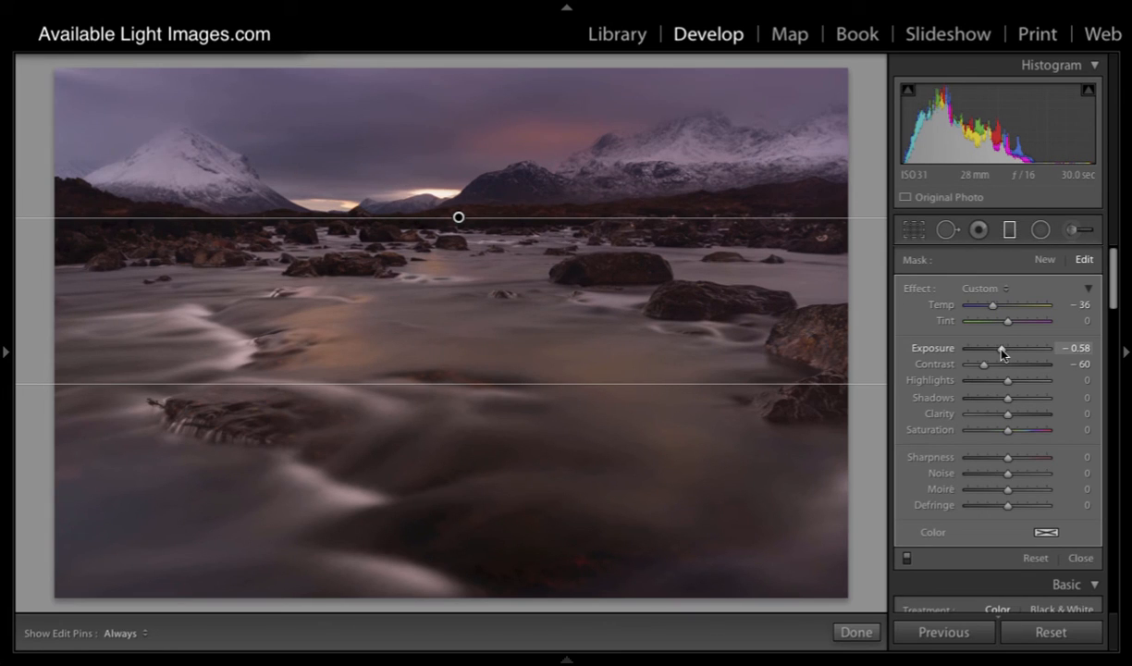
left_click_drag(1009, 416, 979, 417)
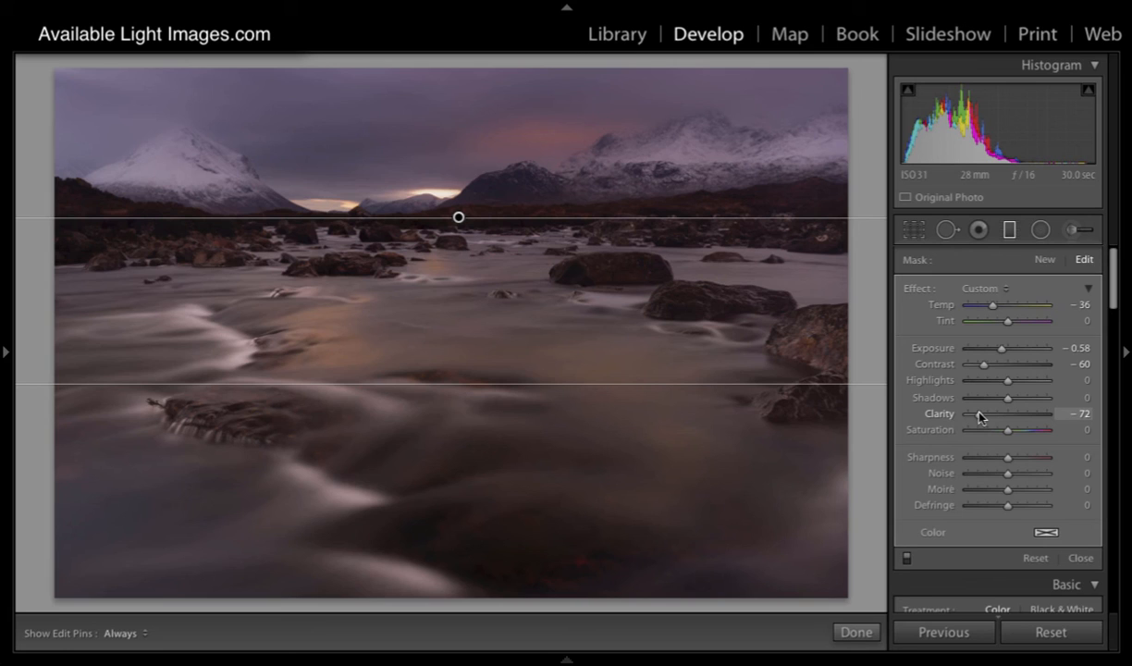
left_click_drag(979, 417, 981, 417)
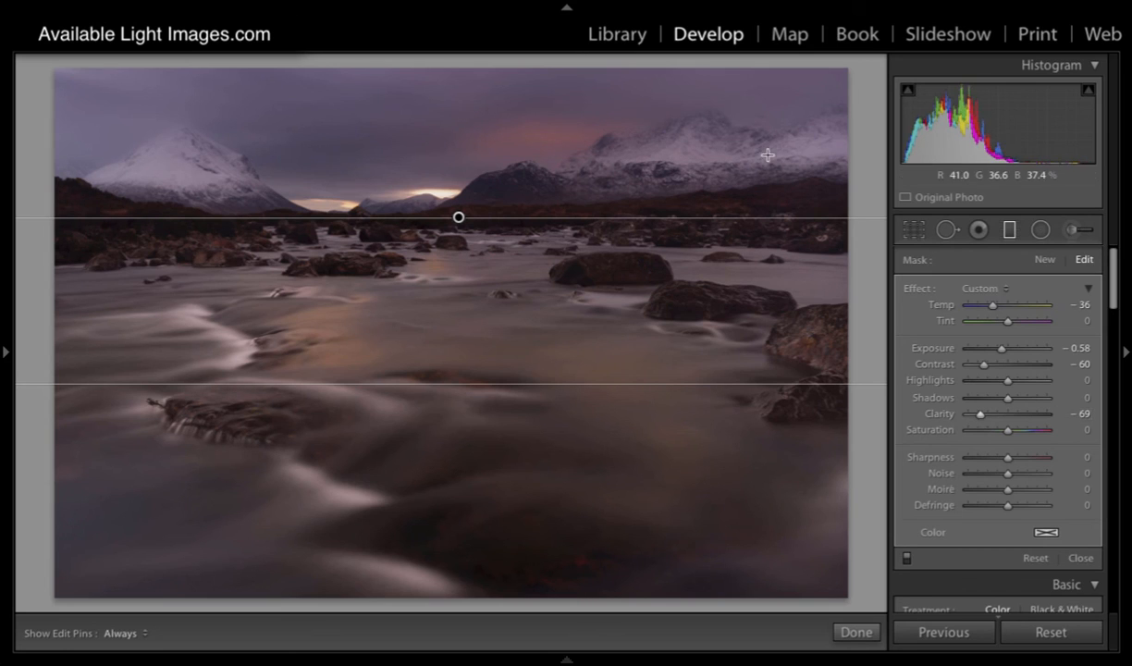
left_click_drag(1002, 353, 998, 352)
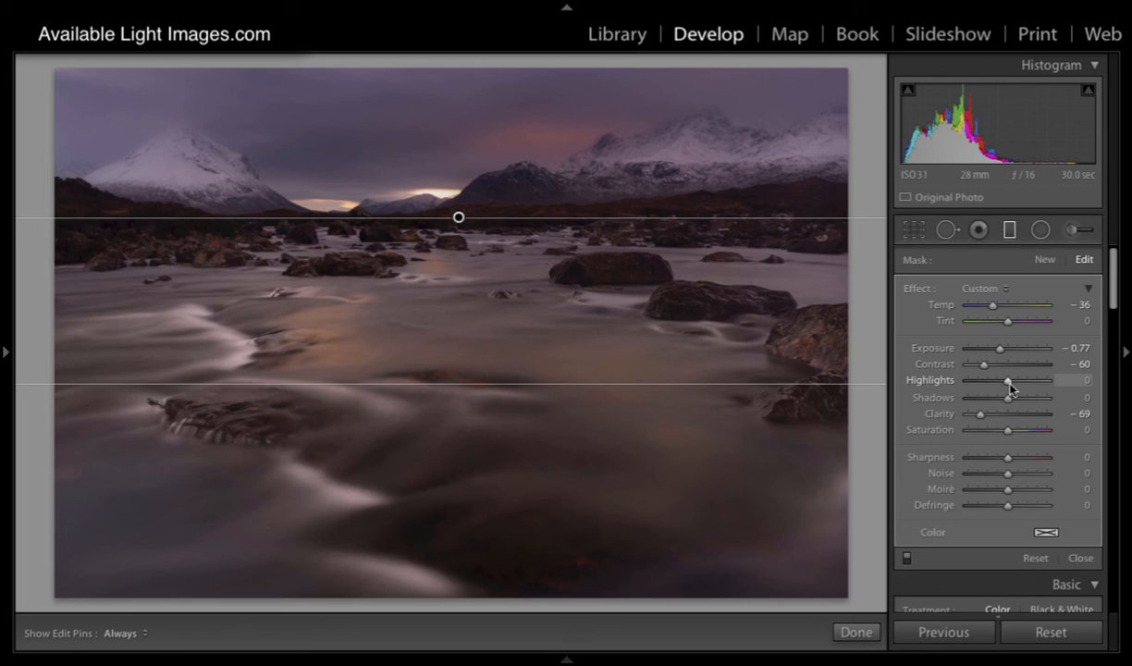
left_click_drag(1008, 386, 994, 382)
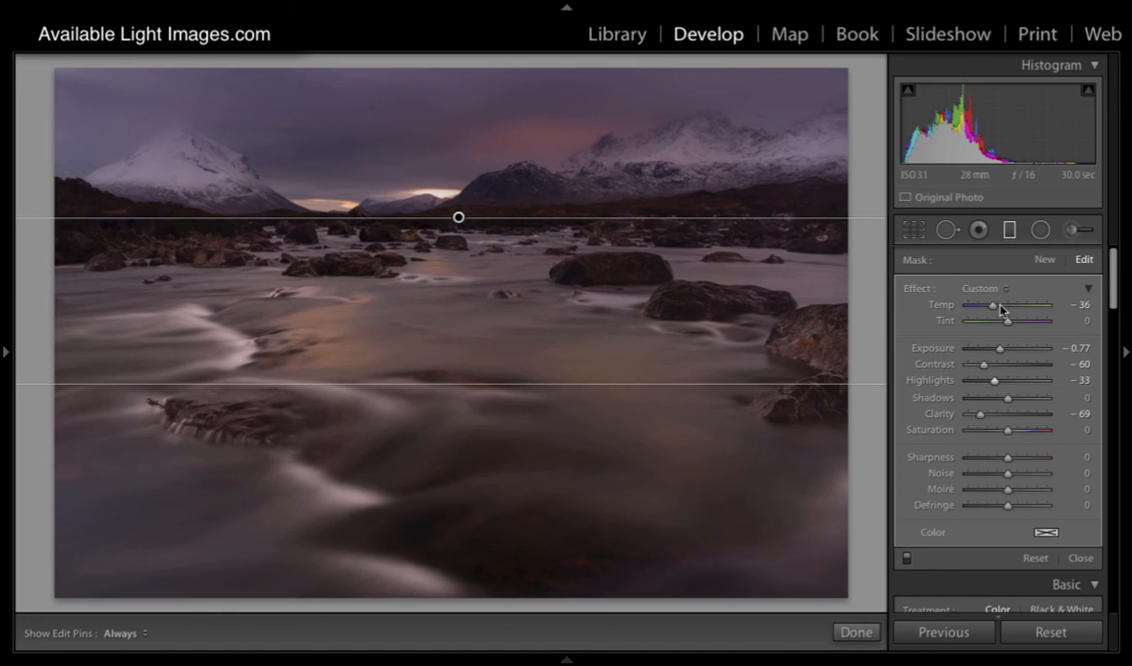
left_click(1008, 233)
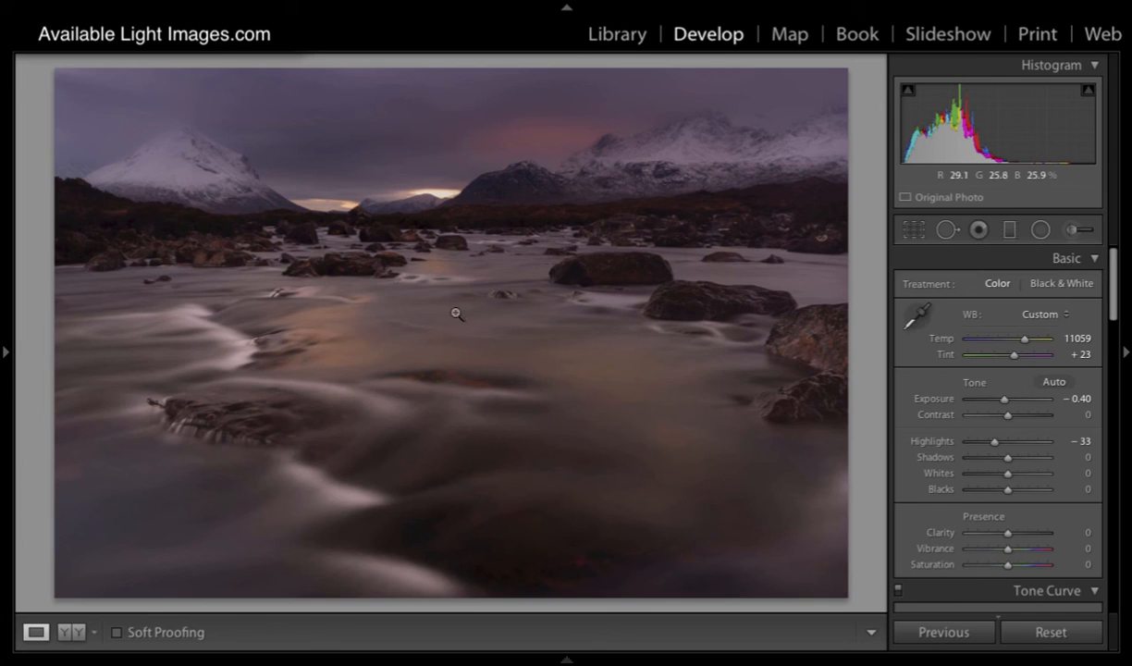
Step: Add a second graduated filter rising from the foreground water to the mountain peaks and set its Temp to -20
left_click(1009, 229)
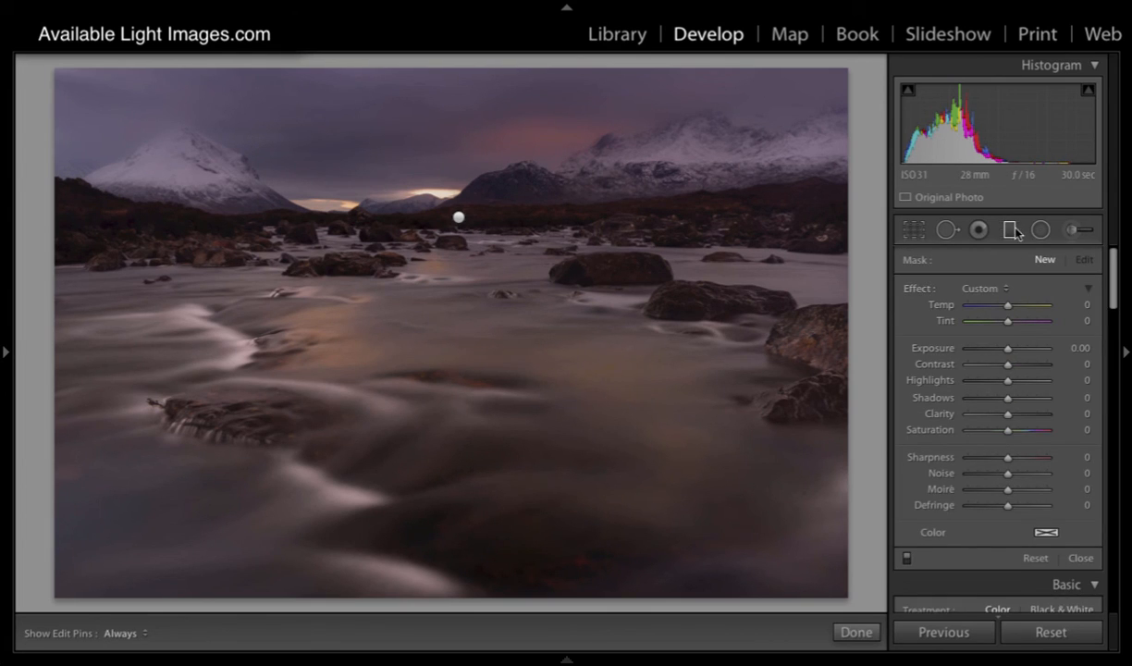
left_click_drag(462, 427, 475, 137)
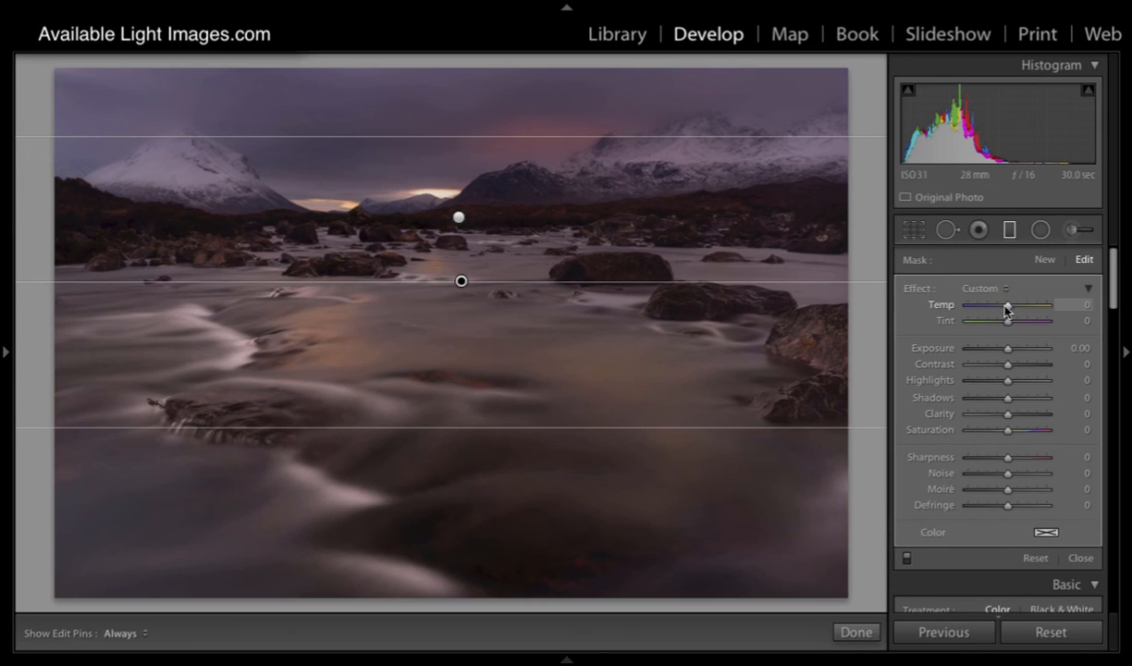
left_click_drag(1004, 308, 997, 308)
left_click(1009, 233)
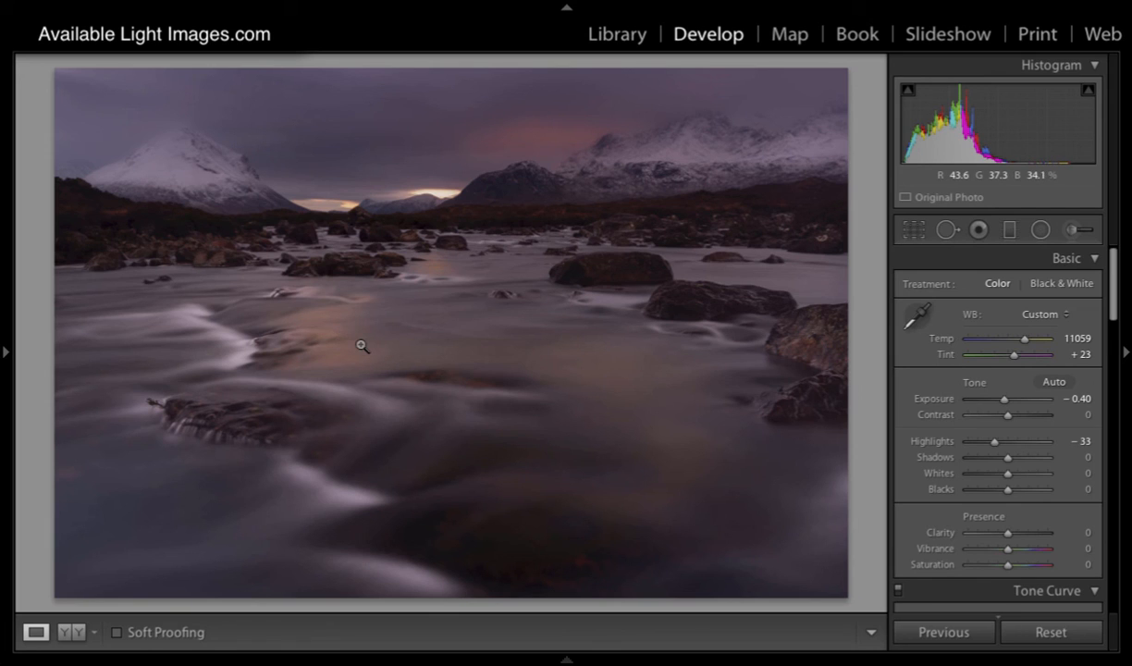
Step: Draw a large radial filter and centre it on the river so that it spans nearly the whole photo
left_click(1041, 230)
left_click_drag(167, 155, 663, 475)
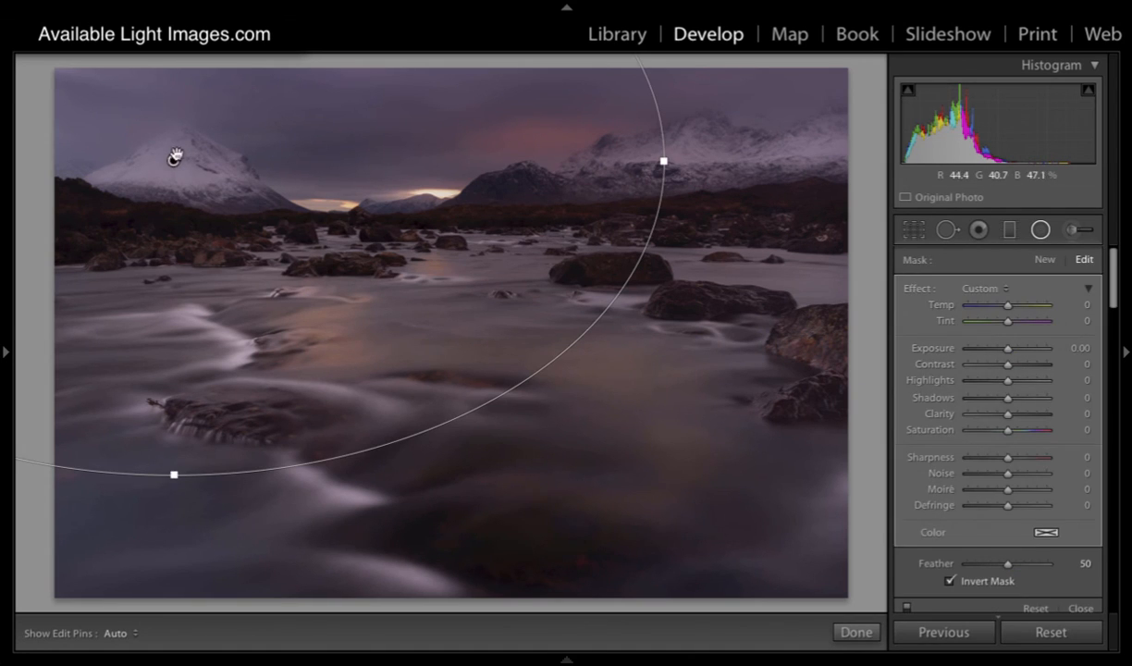
left_click_drag(173, 155, 457, 331)
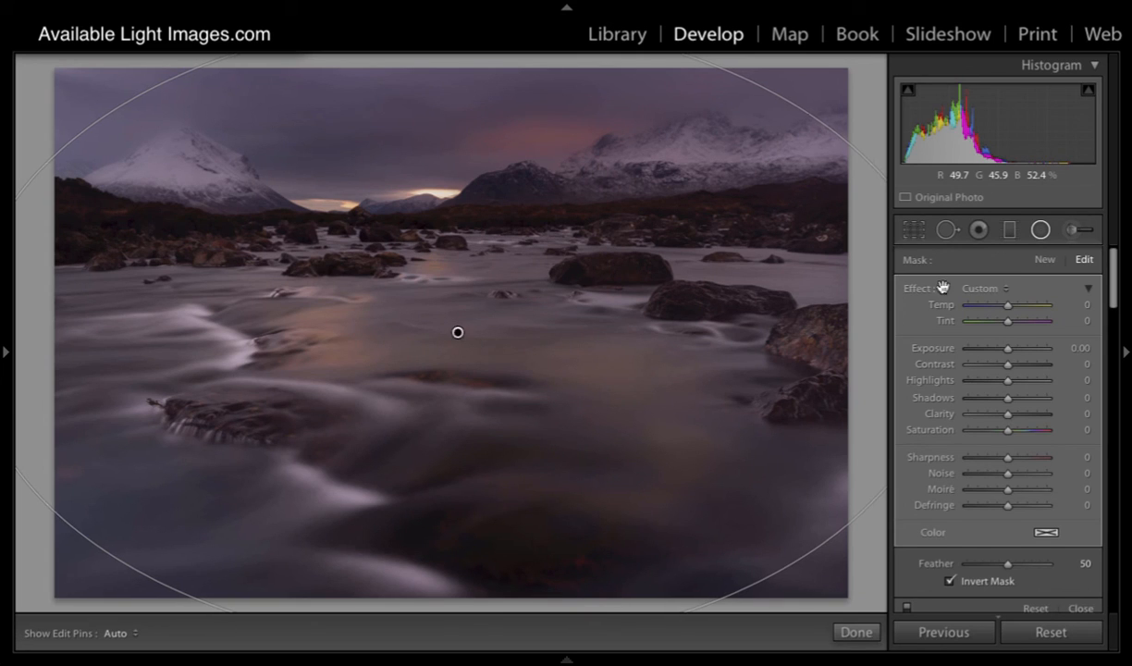
Step: Turn off the radial filter's Invert Mask, set its Exposure to -0.36 and Clarity to 33, and close the filter
left_click_drag(1006, 349, 999, 352)
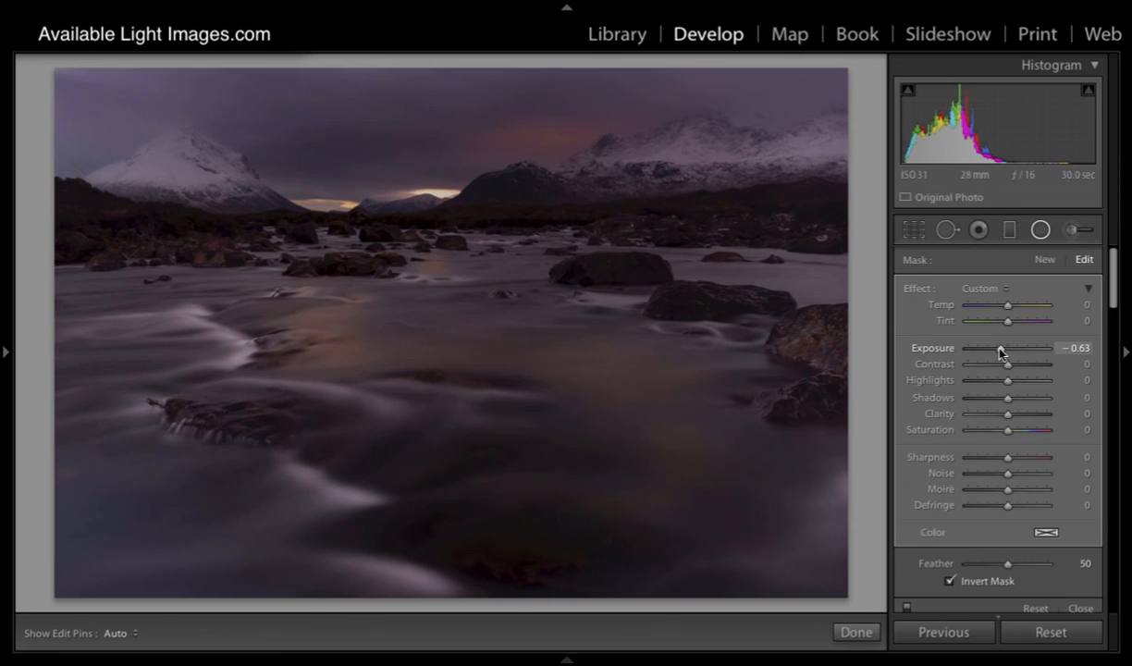
left_click(950, 581)
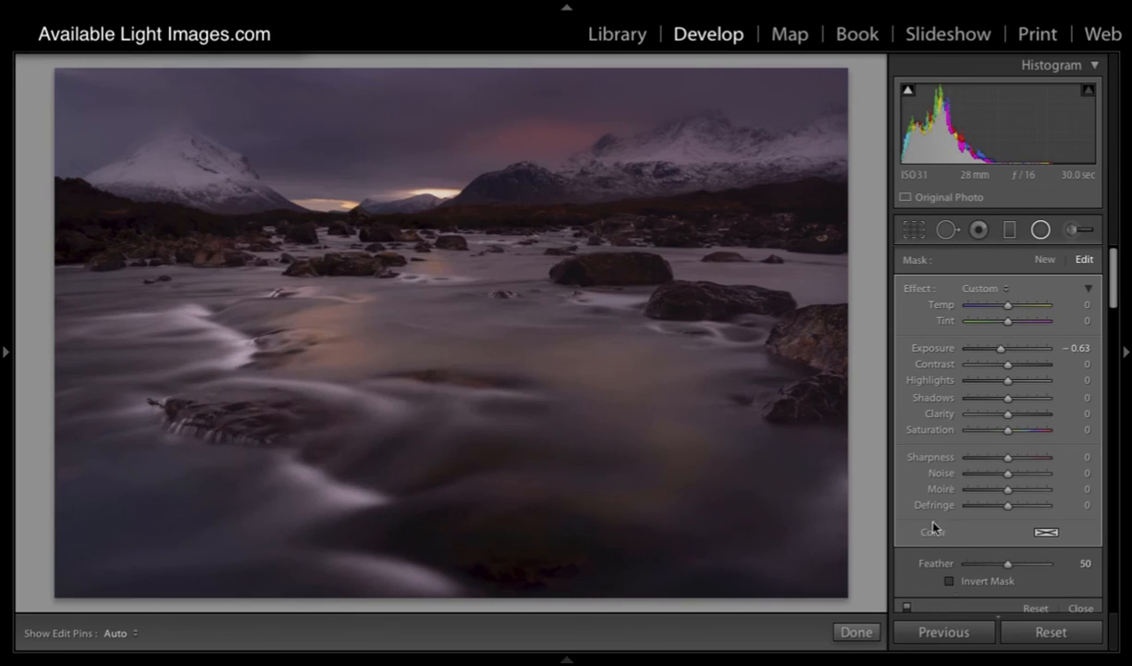
left_click_drag(1001, 344, 1001, 351)
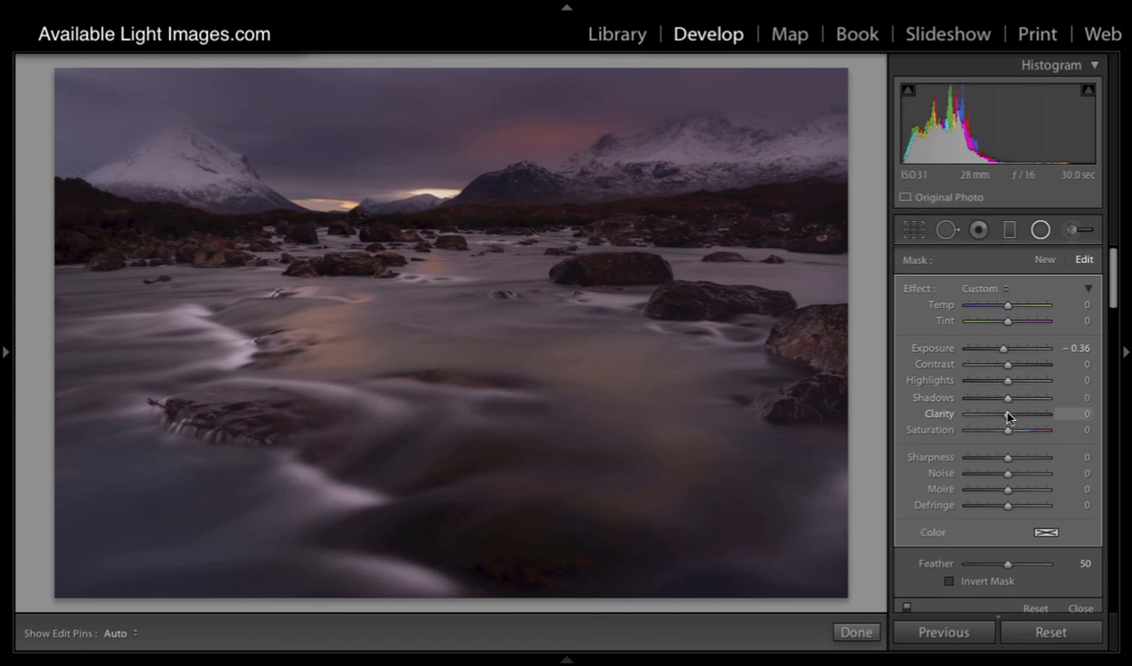
left_click_drag(1007, 416, 1021, 417)
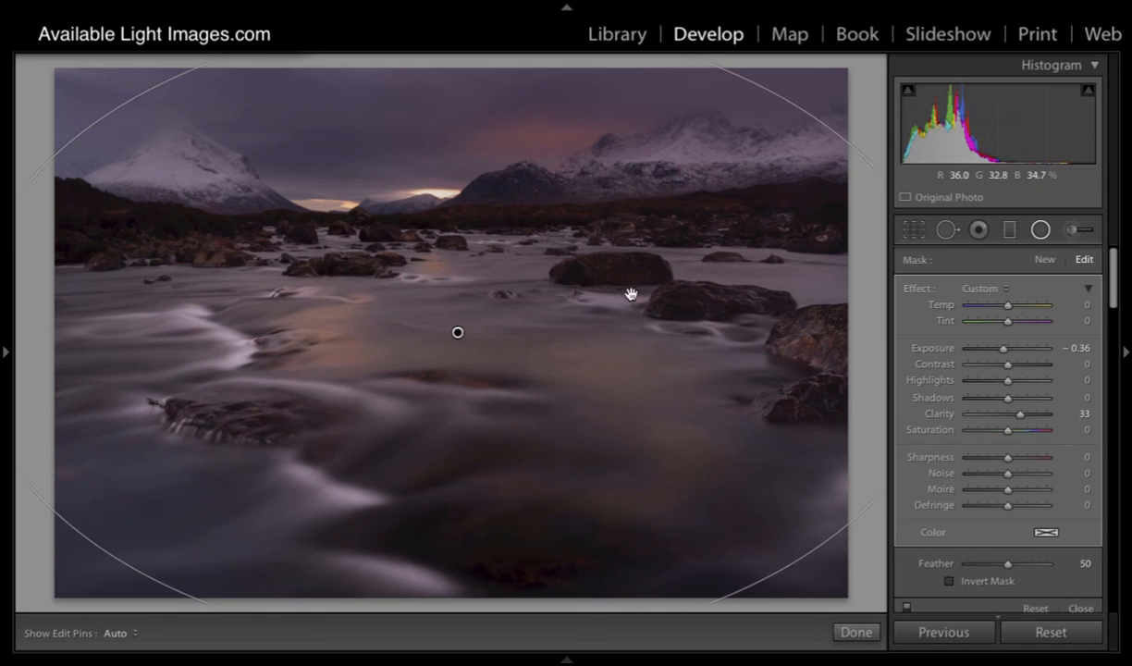
left_click(1040, 229)
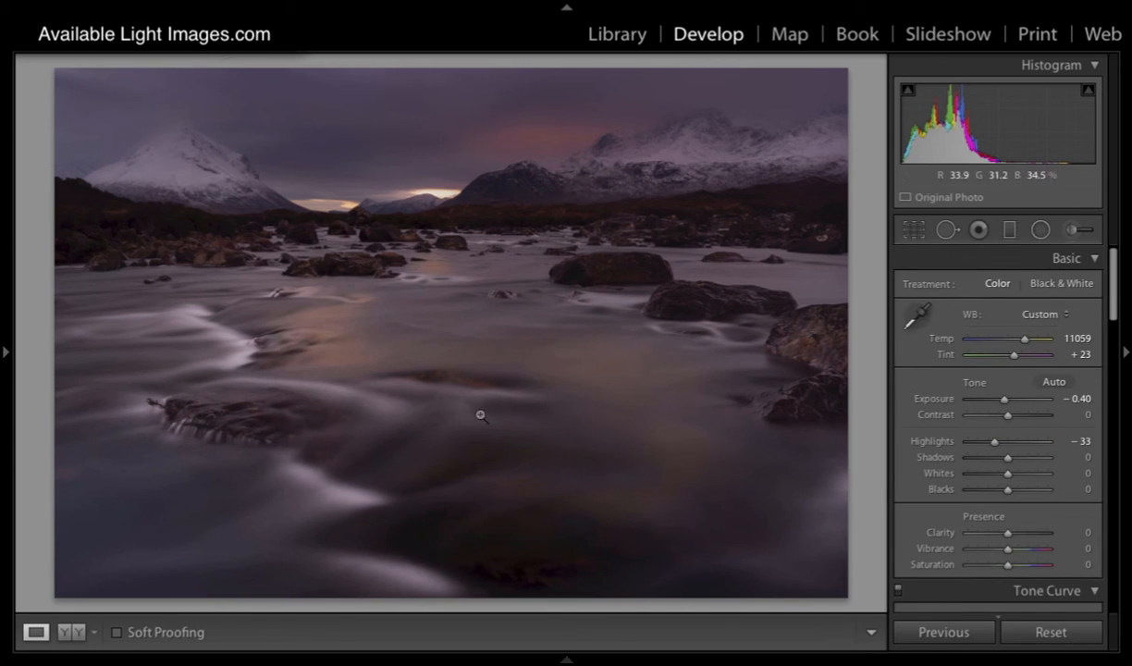
Step: Compare the original and the warm-toned version side by side, and go back to the single-image view
left_click(78, 633)
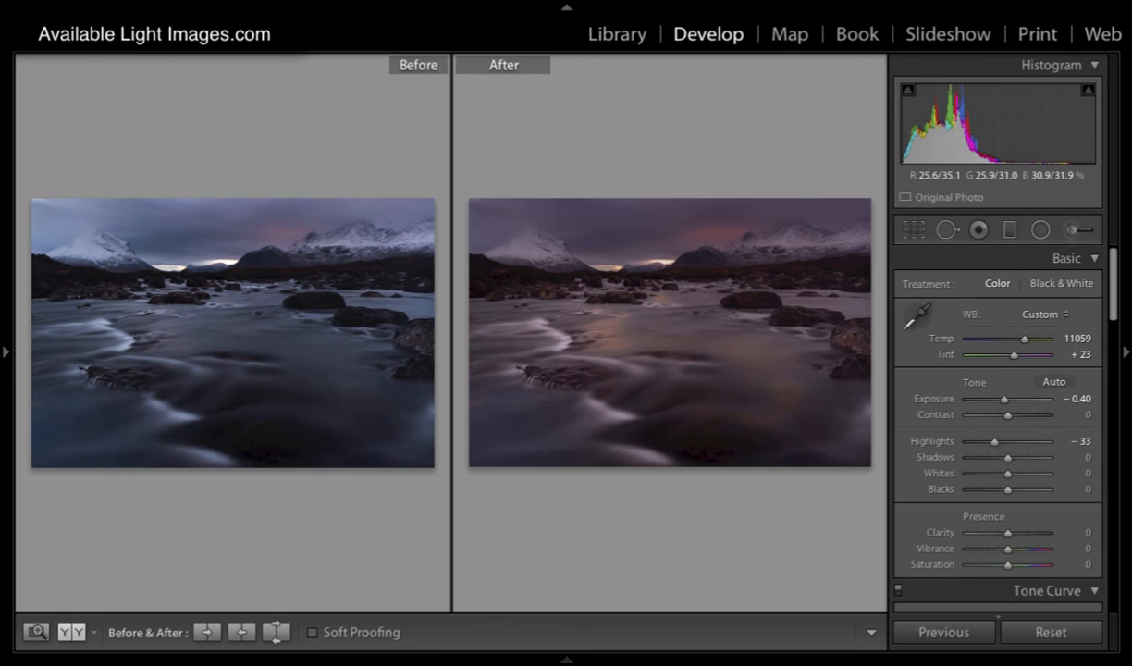
left_click(37, 632)
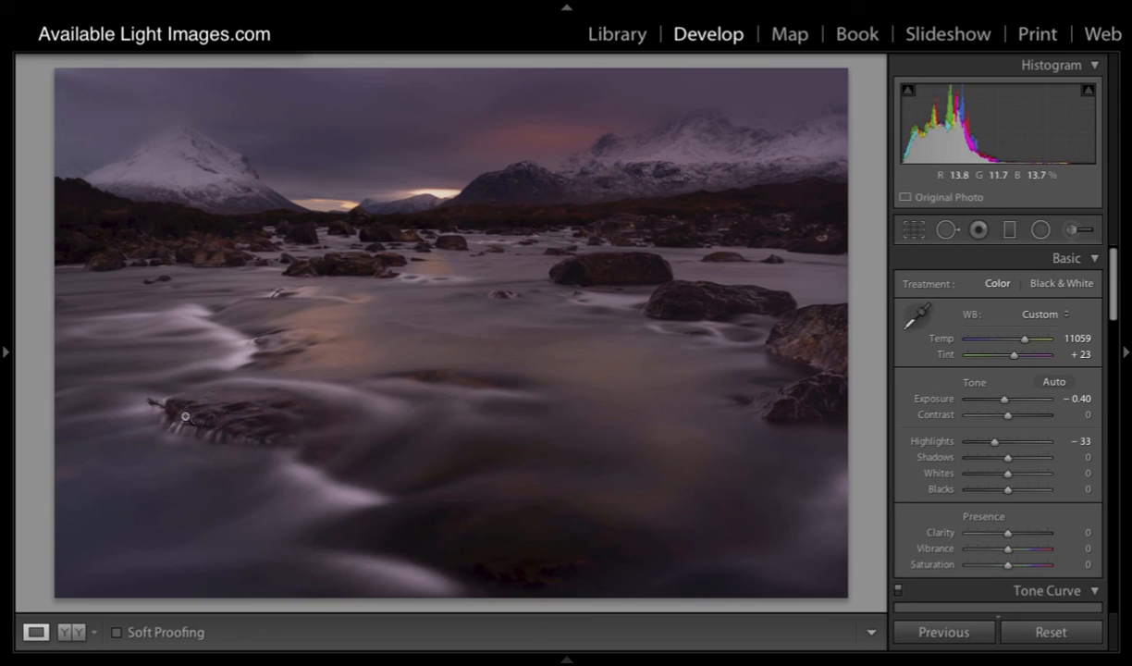
Step: Paint an adjustment brush mask with Exposure 0.41, size 4 and Flow 46 over the white water along the left foreground rock
left_click(1072, 229)
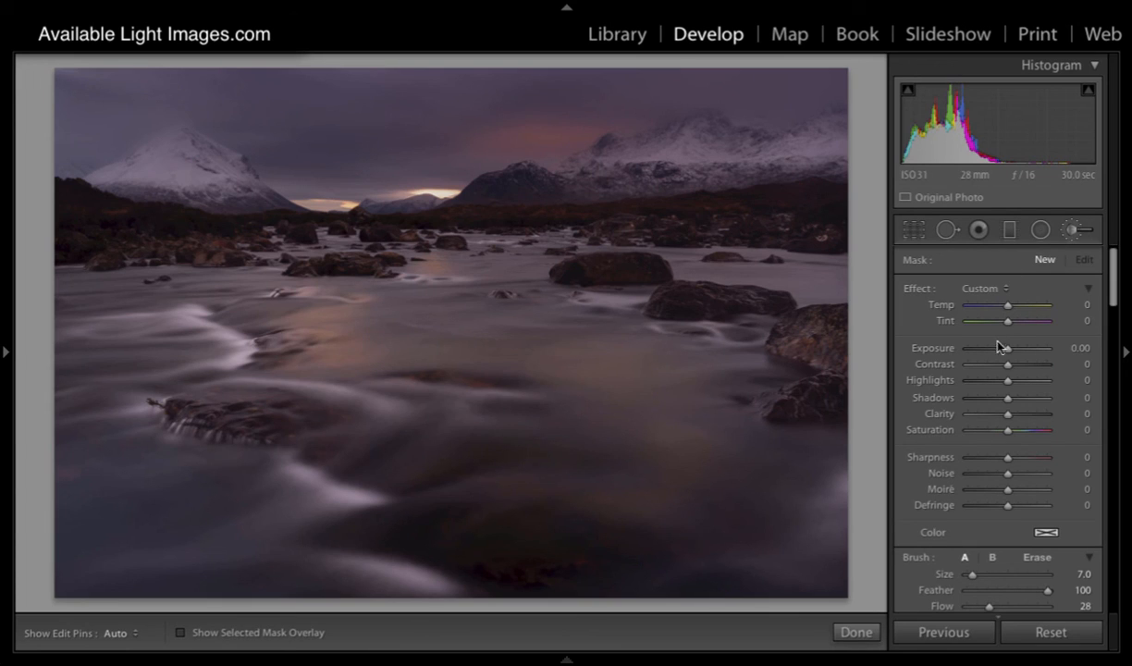
left_click_drag(1009, 350, 1012, 353)
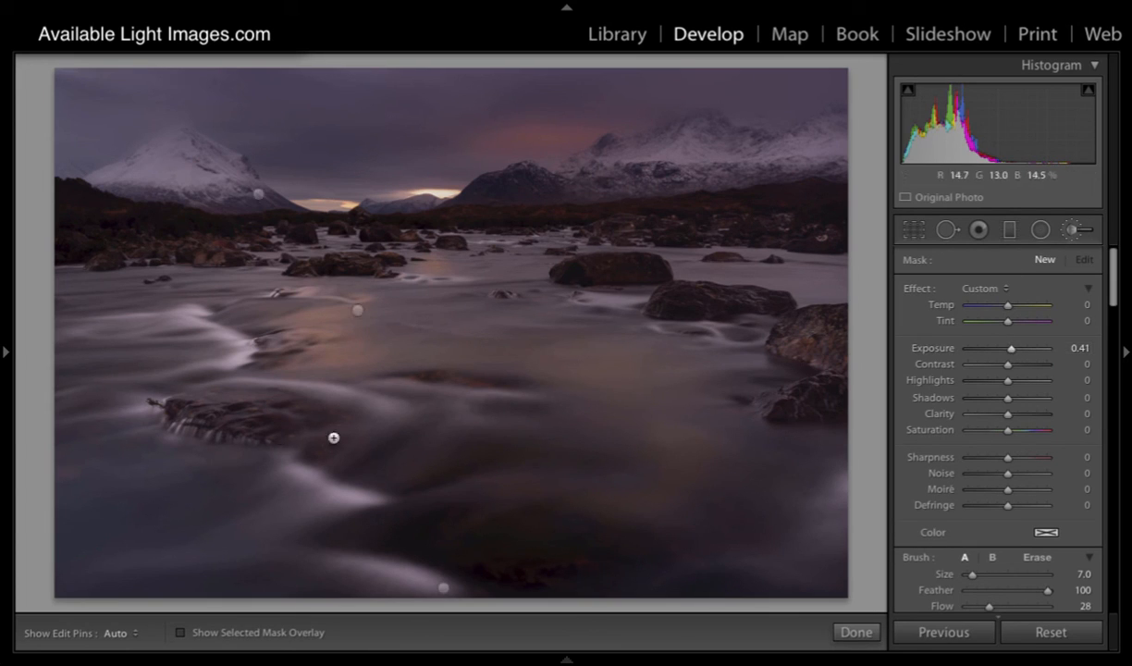
key("[")
key("[")
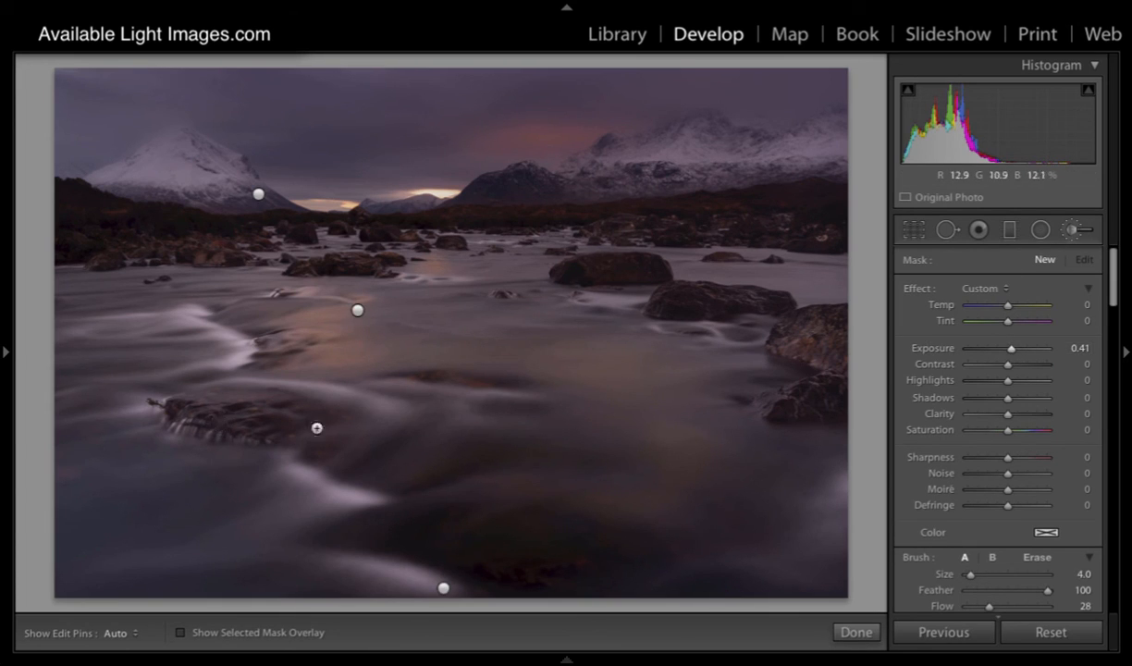
left_click_drag(989, 609, 1002, 606)
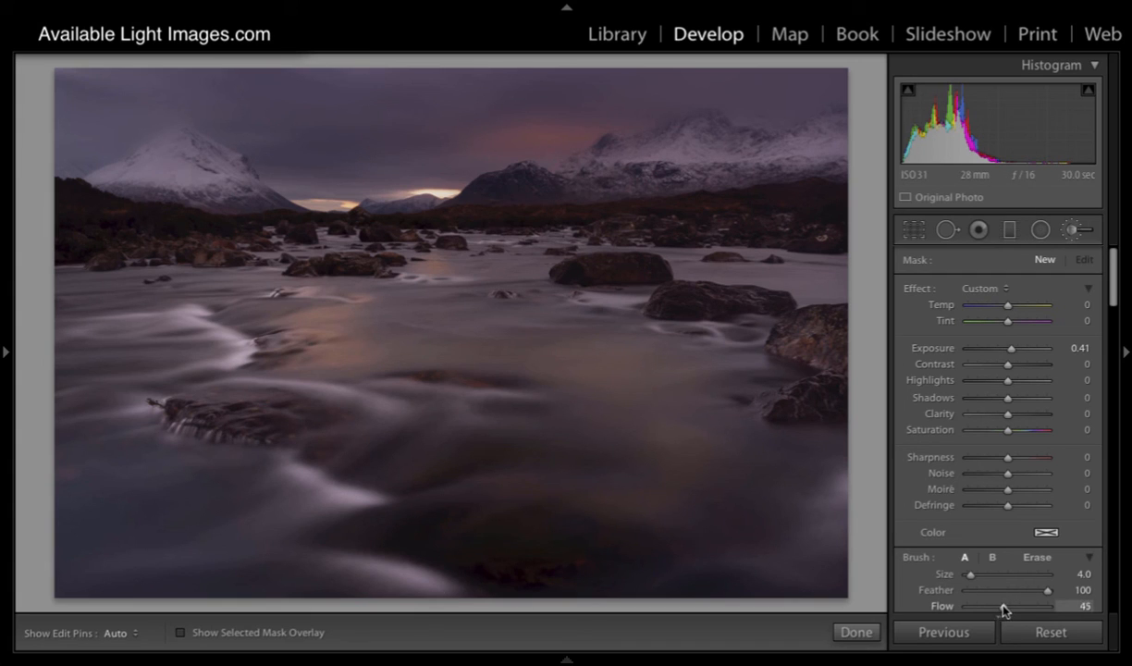
key("h")
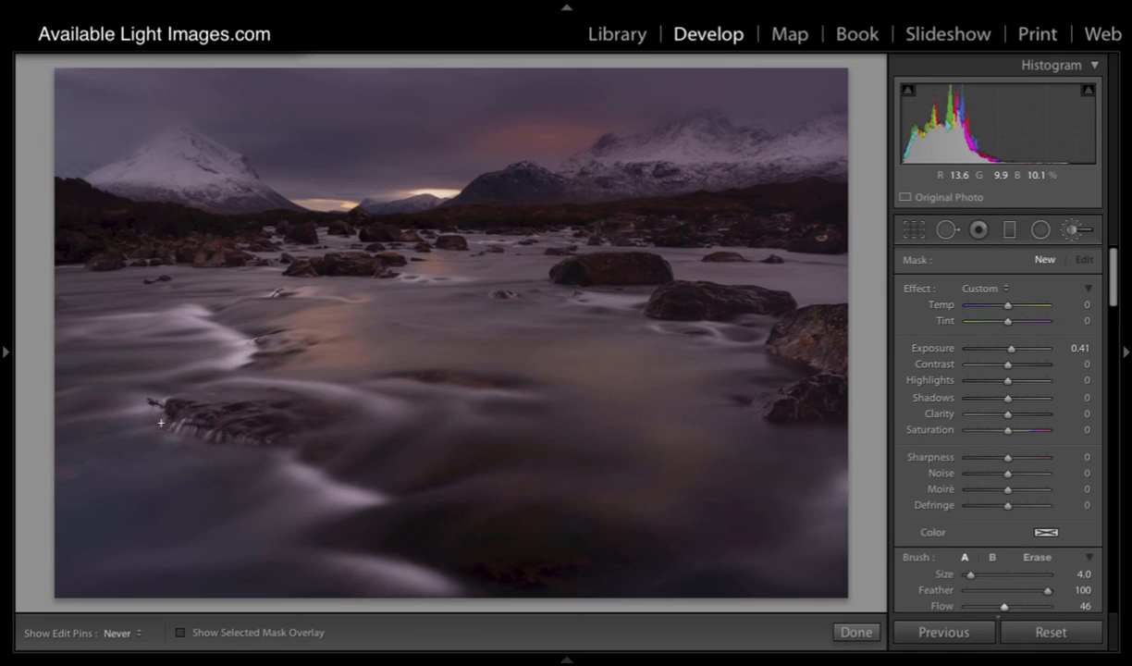
key("h")
Step: Set the water mask's Exposure to 0.92 and its Clarity to 51
left_click_drag(1007, 414, 1024, 419)
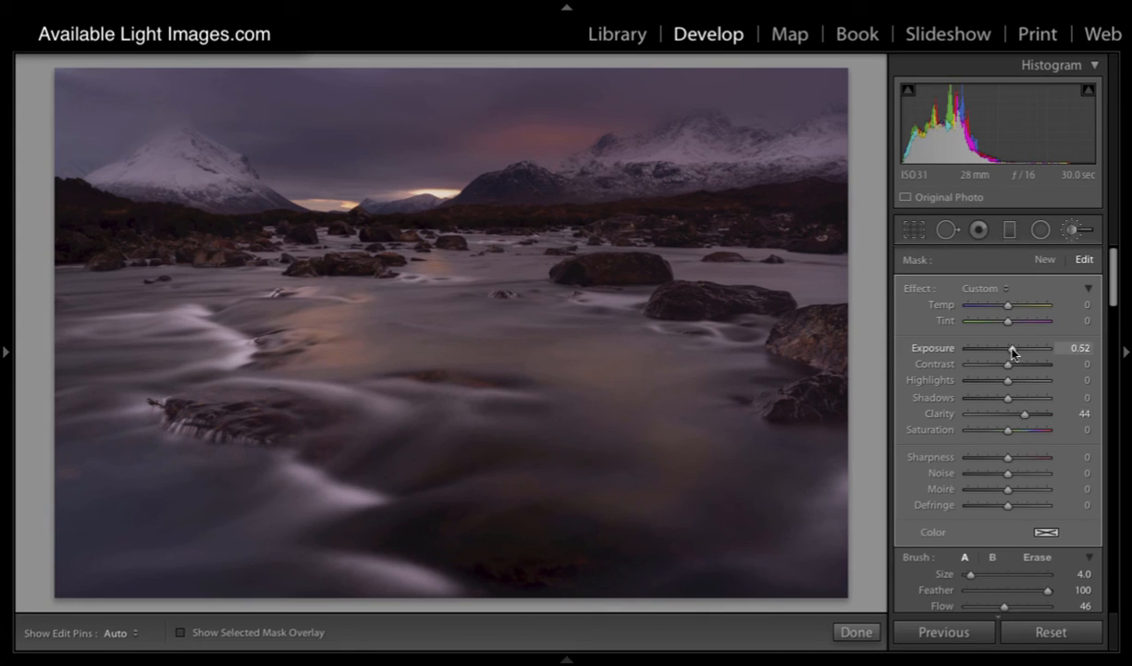
left_click_drag(1013, 351, 1016, 352)
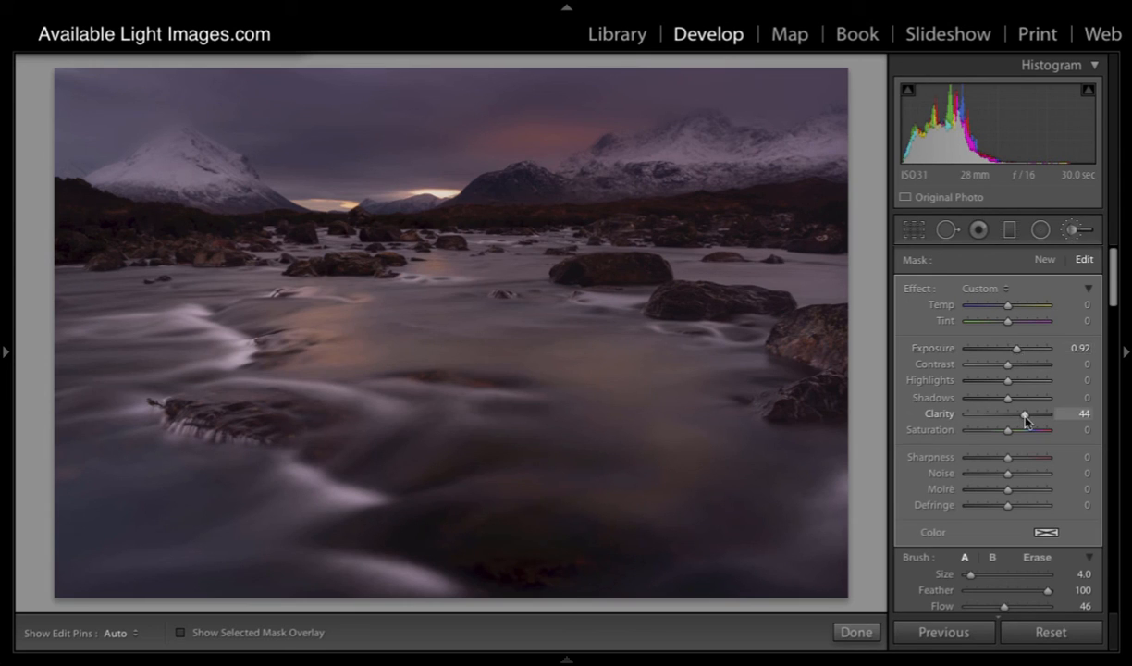
left_click_drag(1025, 418, 1029, 419)
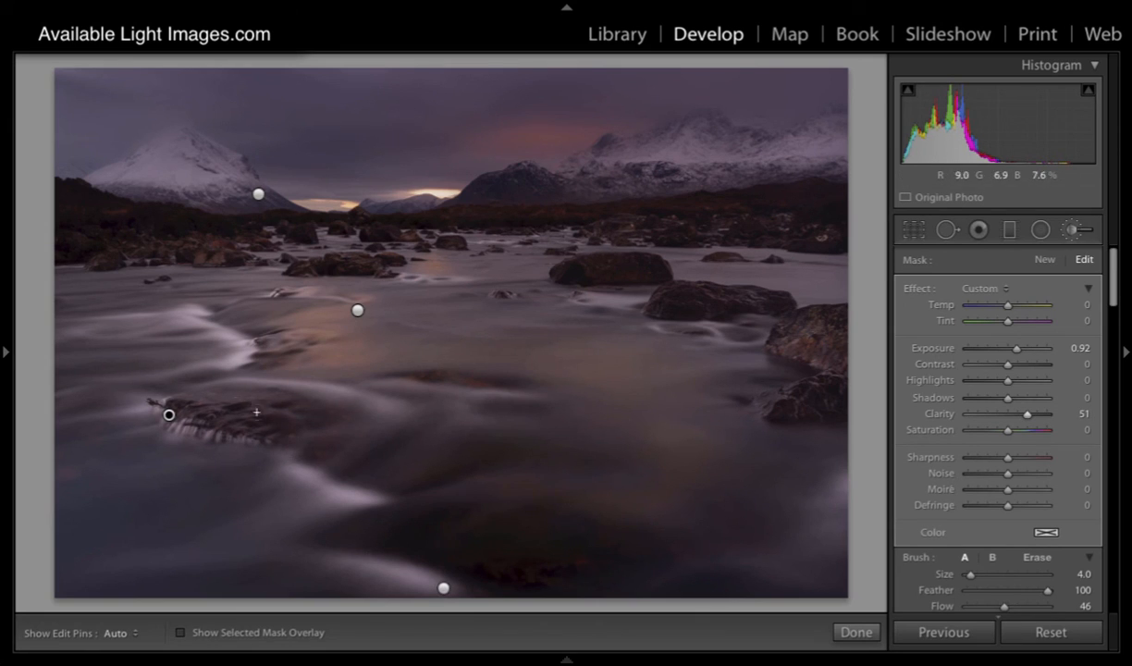
Step: Paint a new brush mask with Exposure 0.41 and size 8 across the left foreground rock
left_click(1044, 260)
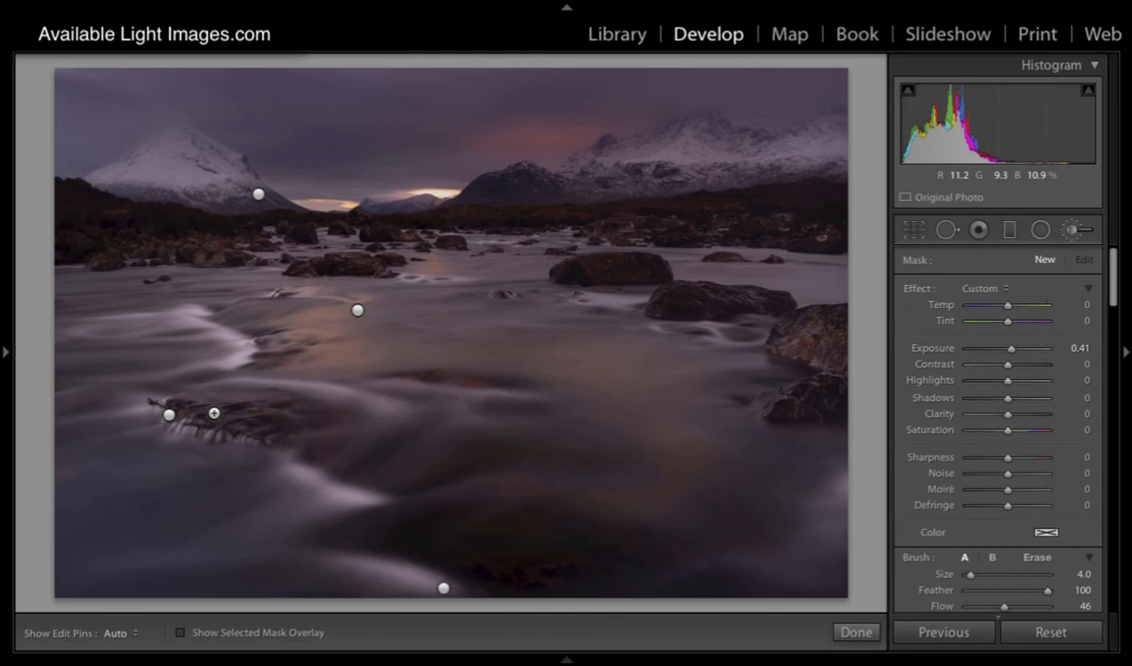
key("bracketright")
key("bracketright")
key("bracketright")
key("bracketright")
key("h")
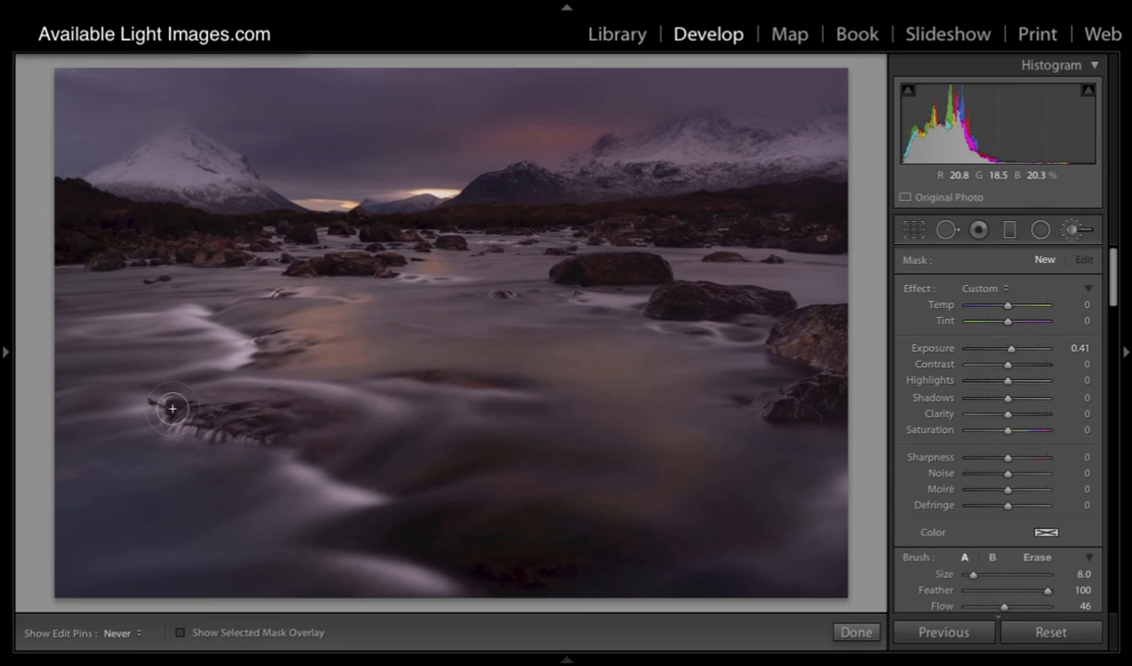
left_click_drag(172, 408, 276, 396)
key("h")
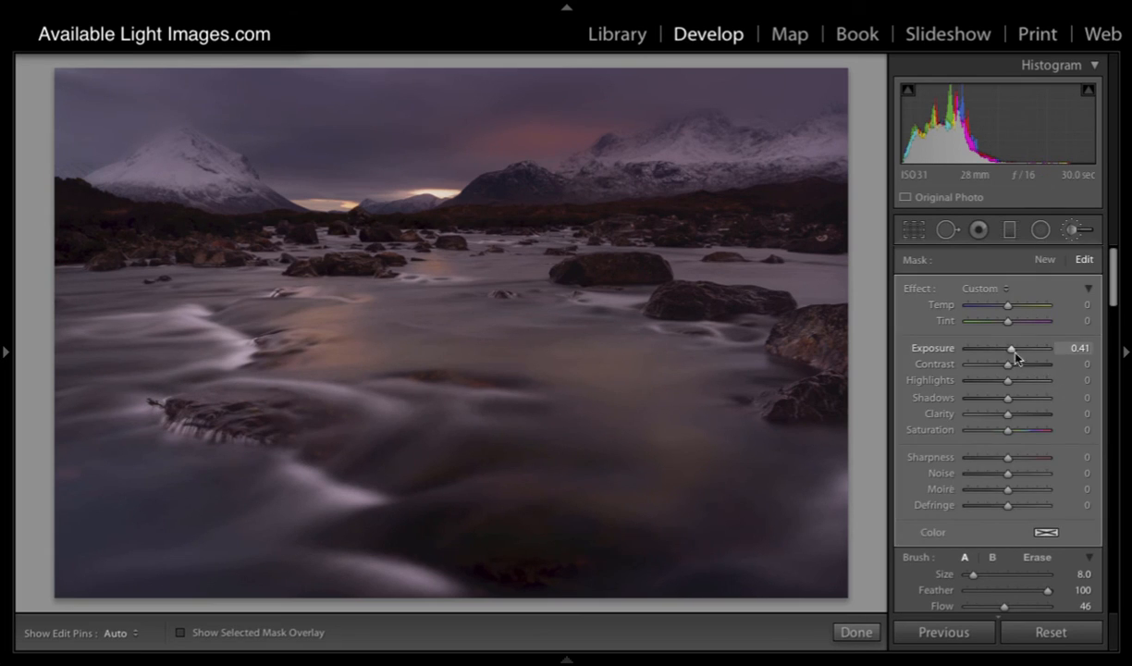
Step: Set the rock mask's Saturation to 27, Temp to 7 and Clarity to 53
left_click_drag(1009, 430, 1018, 433)
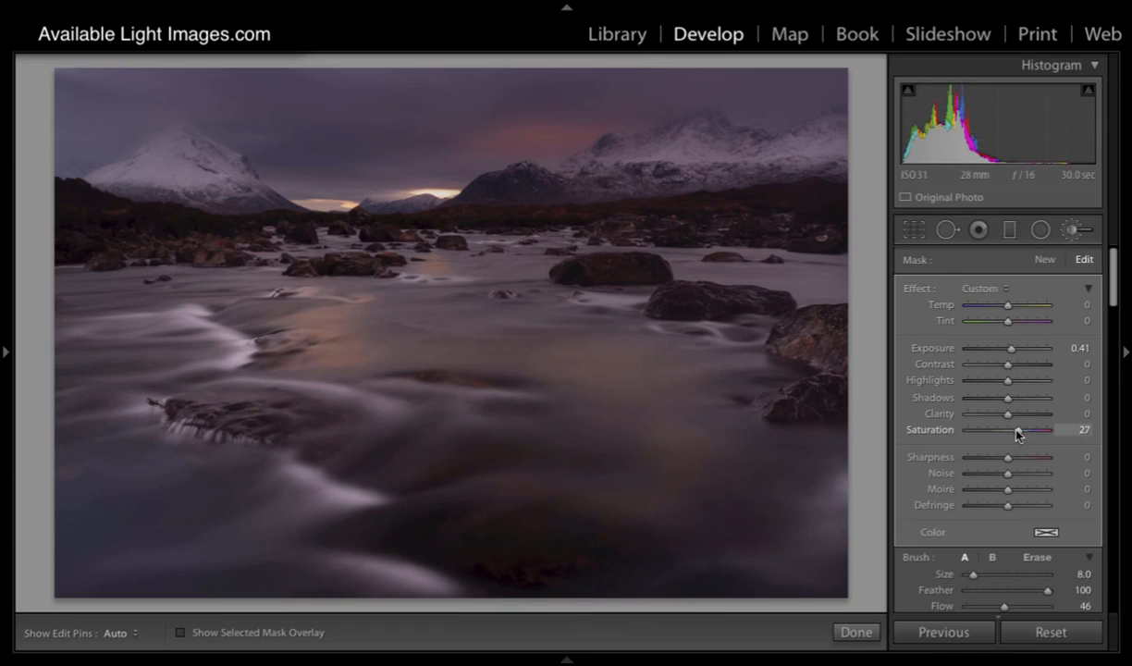
left_click_drag(1007, 305, 1011, 309)
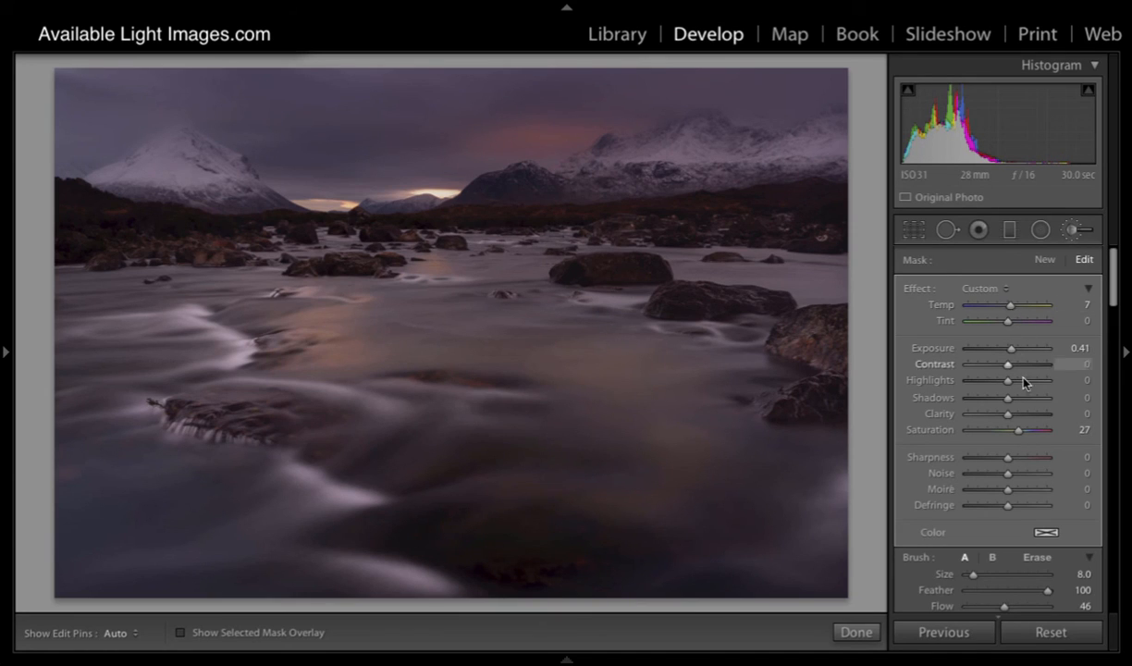
left_click_drag(1008, 415, 1028, 419)
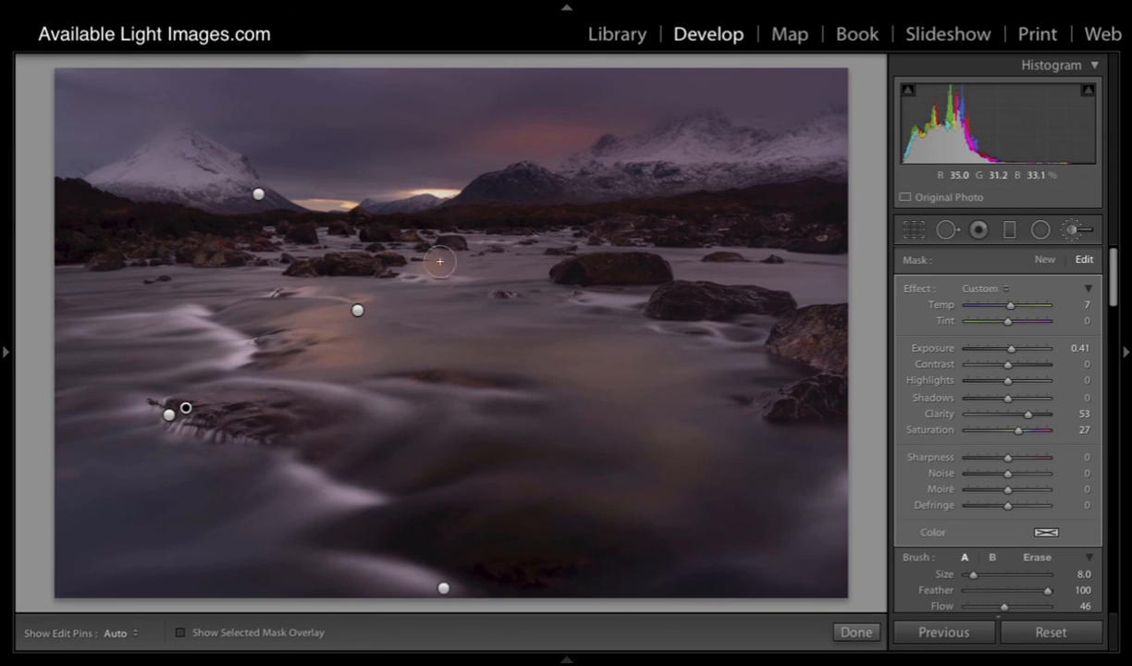
Step: Start a new brush mask with all other effects reset and Highlights set to -88
key("bracketleft")
key("bracketleft")
key("bracketleft")
key("bracketleft")
key("bracketleft")
left_click(1046, 262)
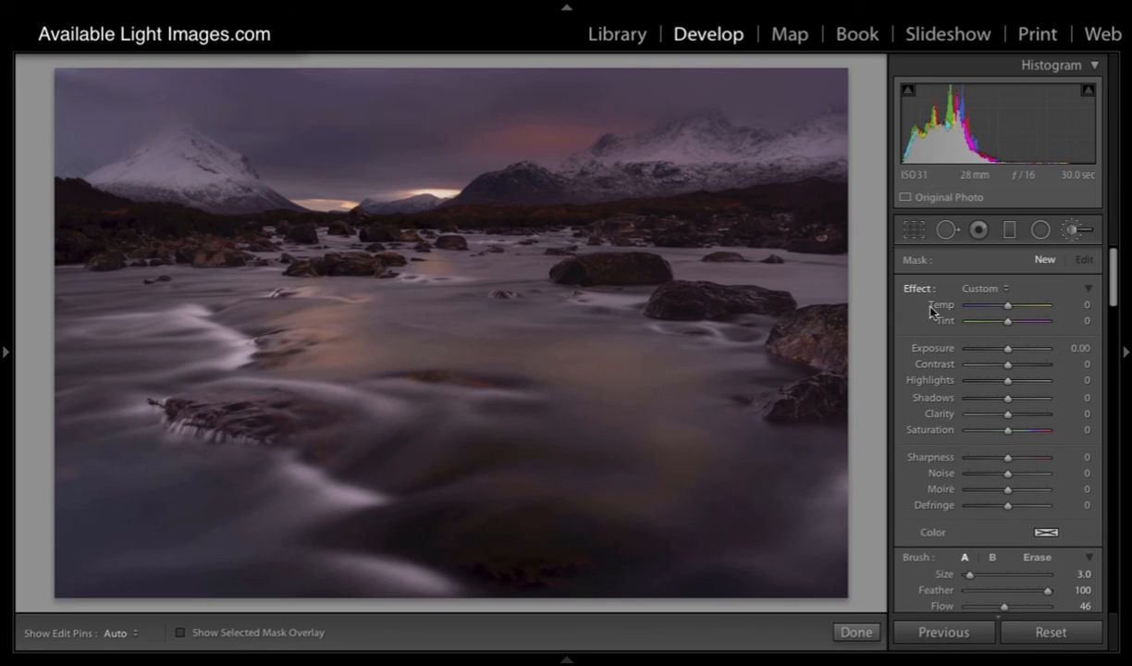
double_click(932, 348)
left_click_drag(1008, 381, 968, 386)
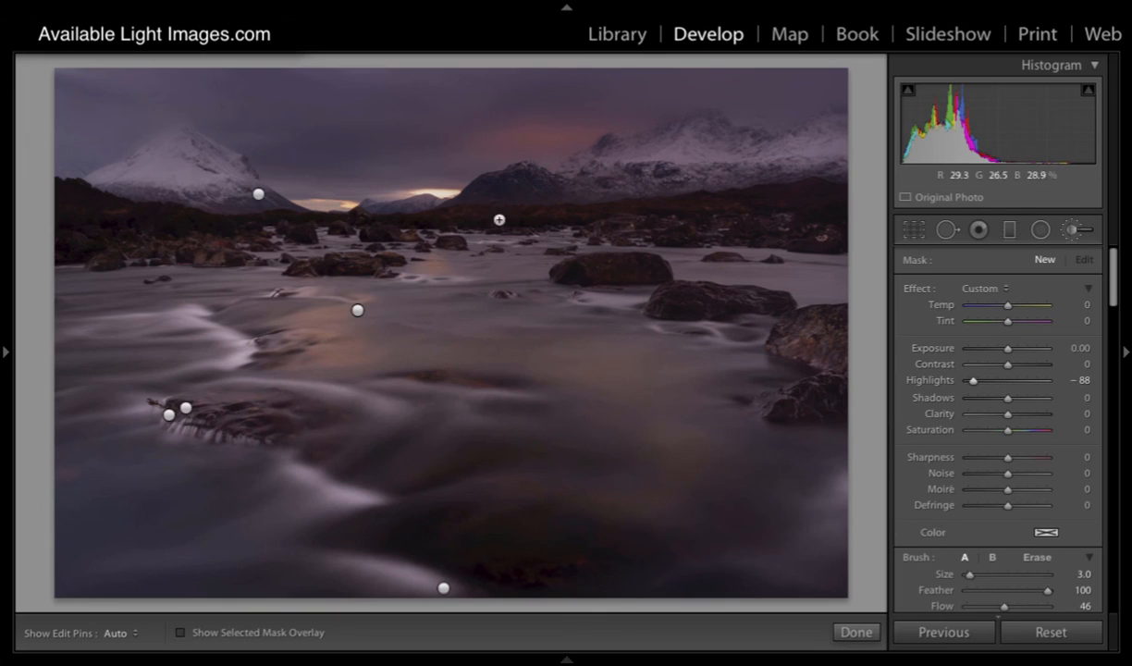
Step: Paint over the bright sky gaps on the horizon with brush size 2 and Flow 65, and set the mask's Highlights to -54
key("bracketleft")
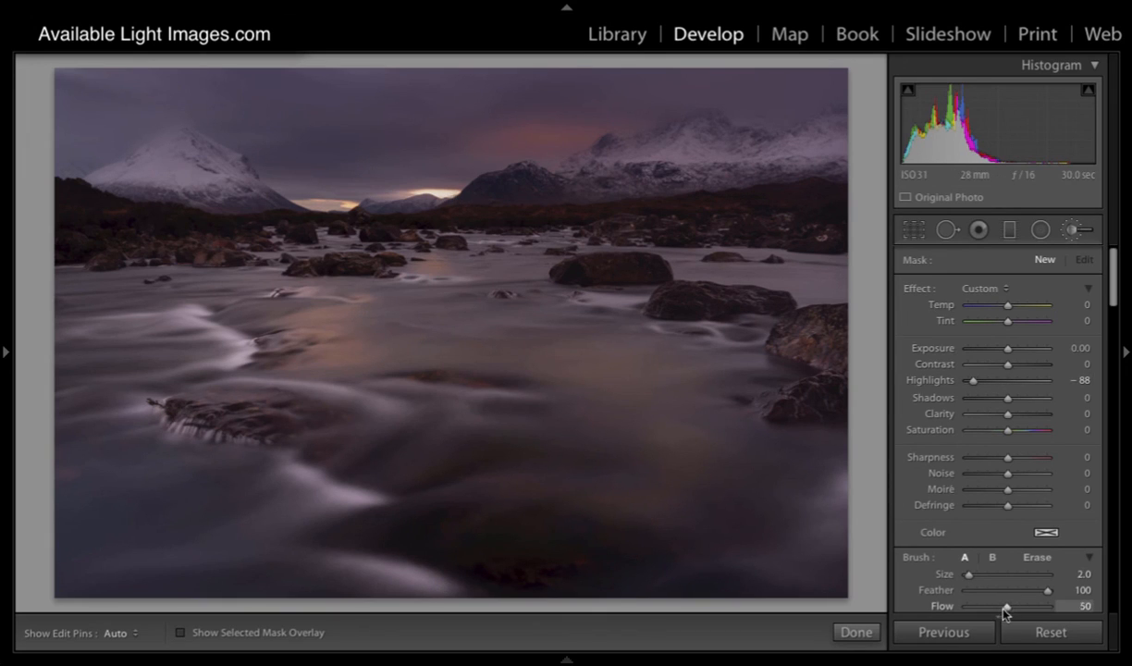
left_click_drag(1004, 607, 1019, 606)
key("h")
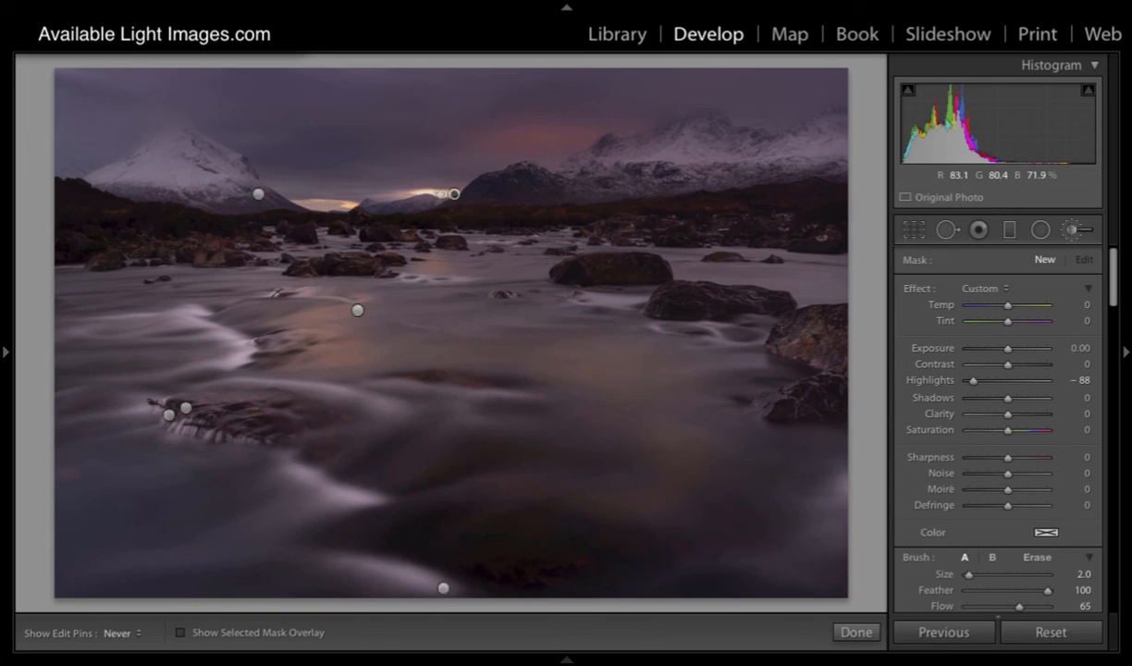
mouse_move(424, 192)
left_mouse_down()
mouse_move(451, 194)
mouse_move(384, 195)
mouse_move(392, 215)
mouse_move(337, 205)
left_mouse_up()
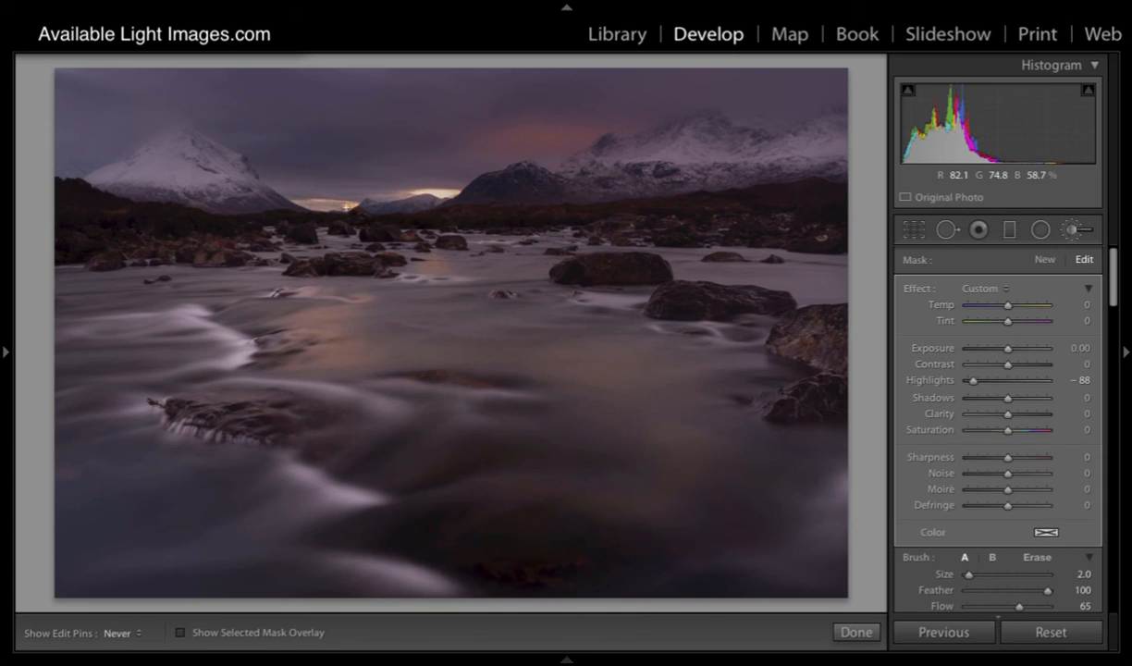
key("h")
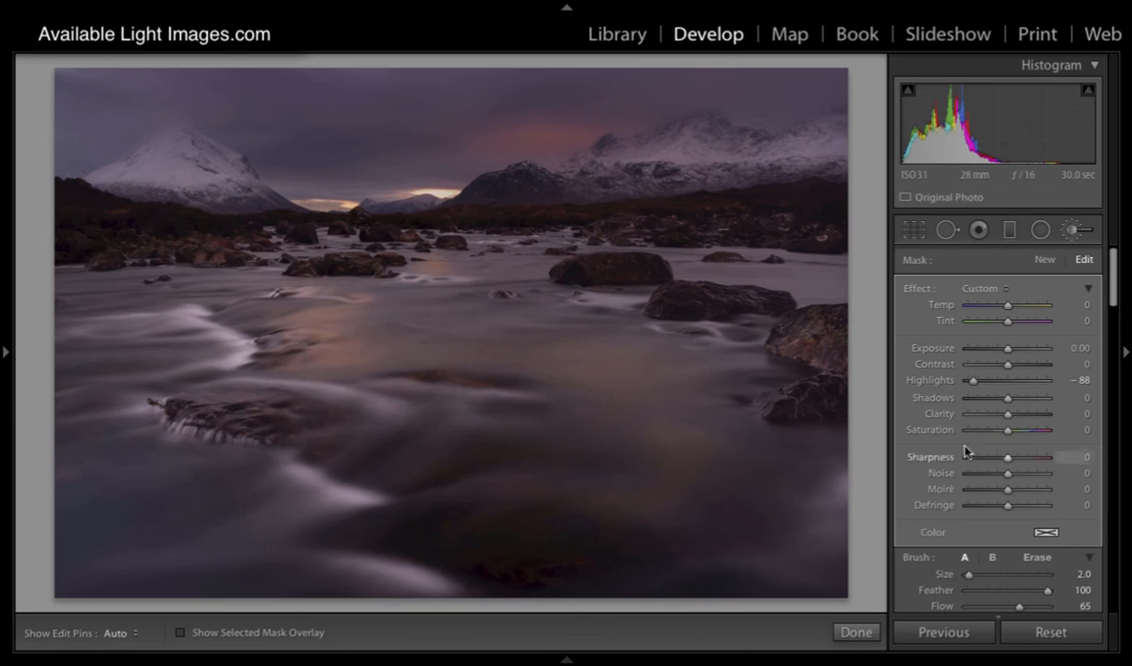
left_click_drag(973, 385, 915, 372)
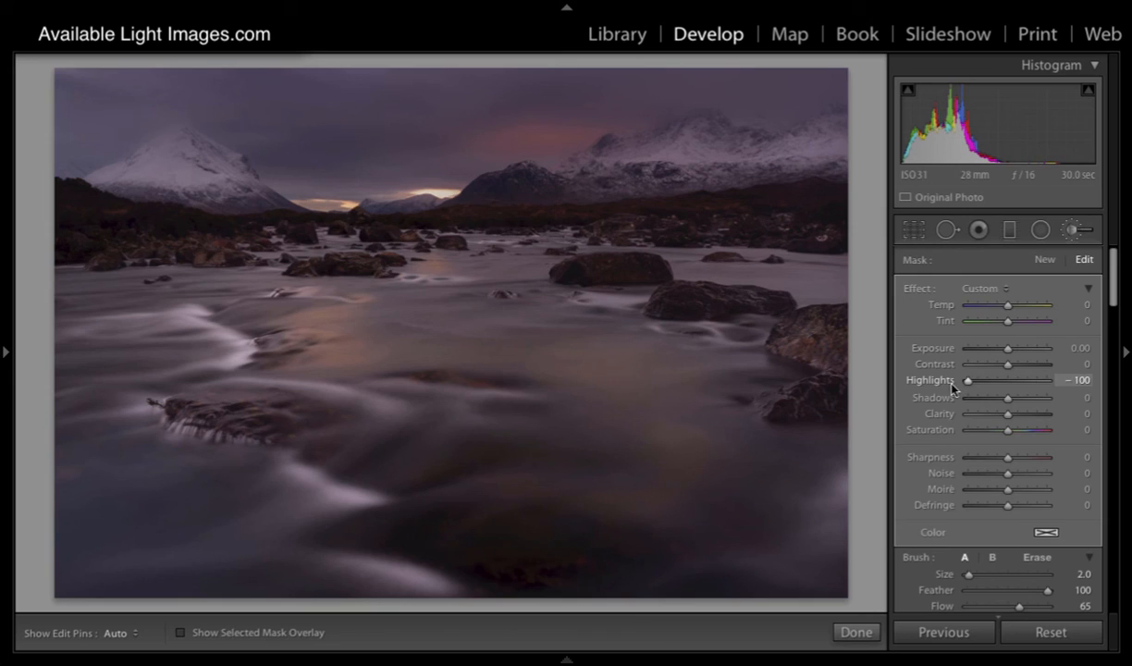
mouse_move(976, 389)
left_mouse_down()
mouse_move(1038, 390)
mouse_move(983, 385)
left_mouse_up()
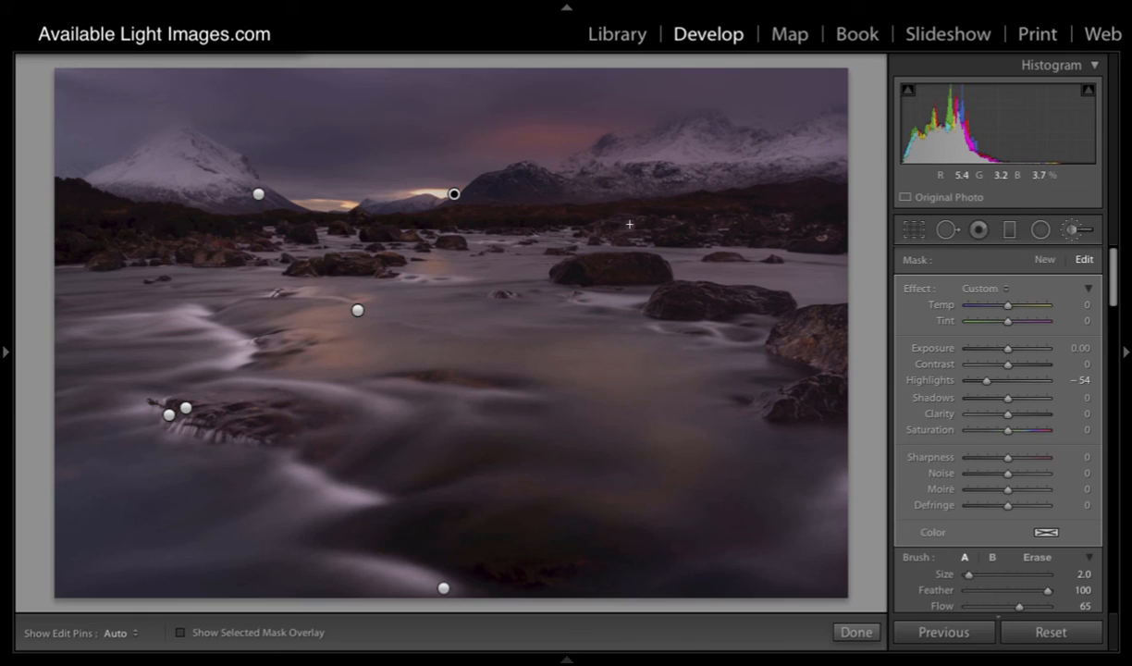
Step: Paint a new brush mask with Temp 12, Exposure 0.69, Shadows 25 and size 4 along the dark moorland below the distant mountains
left_click(1044, 260)
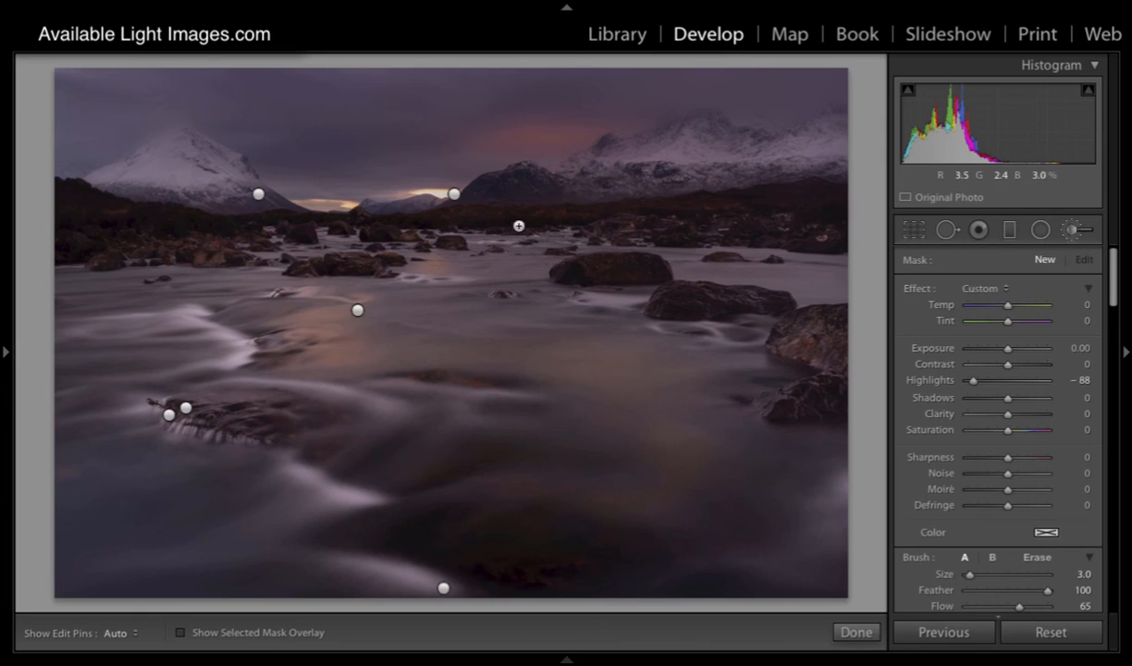
double_click(913, 290)
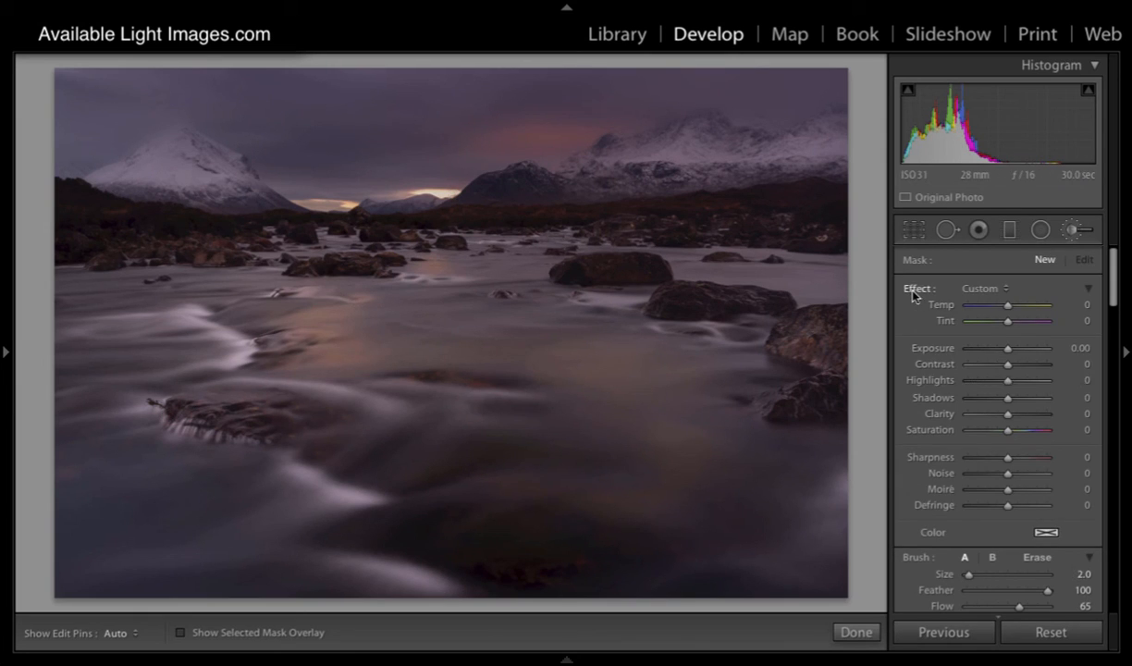
left_click_drag(1008, 398, 1017, 398)
left_click_drag(1007, 347, 1015, 349)
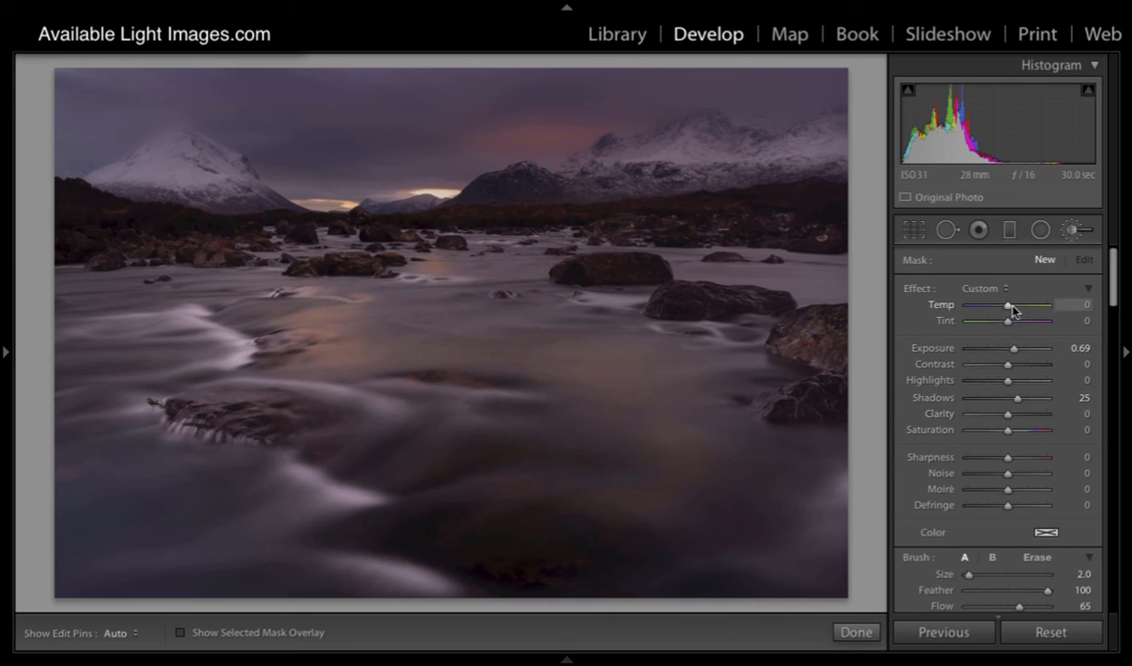
left_click_drag(1012, 311, 1014, 311)
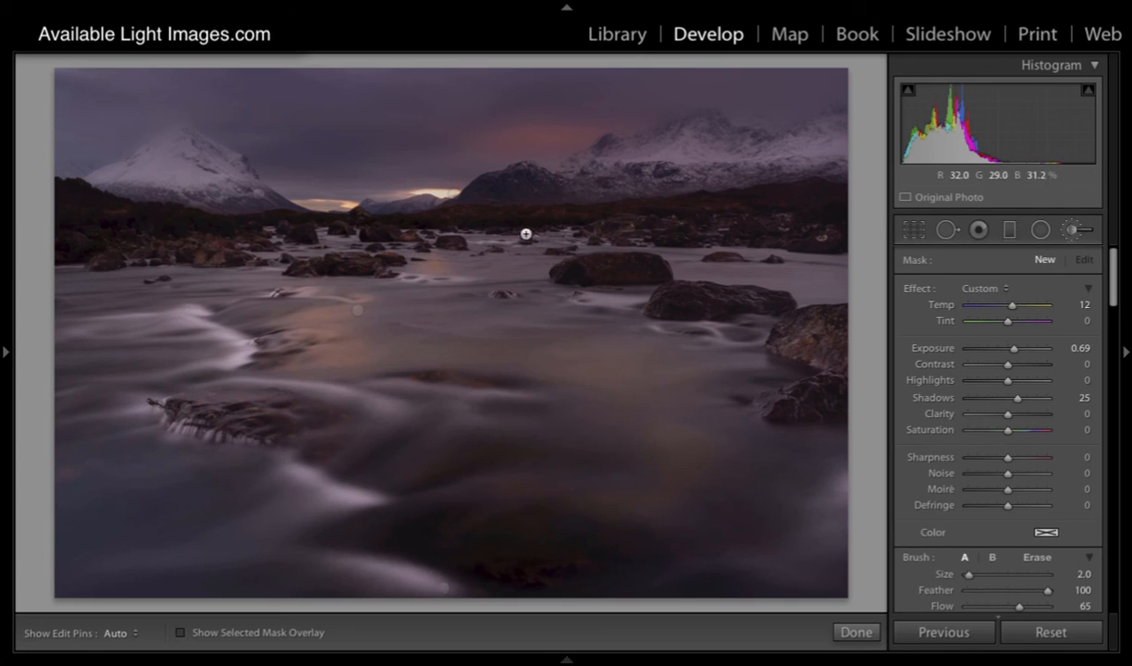
key("bracketright")
key("h")
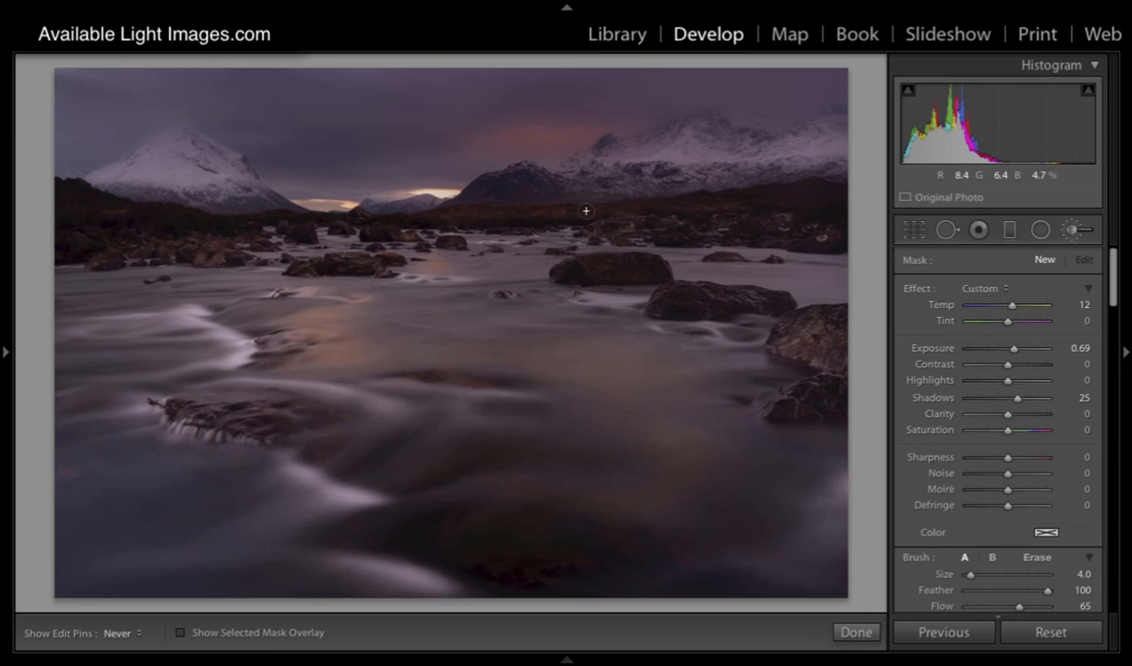
mouse_move(397, 220)
left_mouse_down()
mouse_move(682, 214)
mouse_move(812, 191)
mouse_move(700, 206)
left_mouse_up()
key("h")
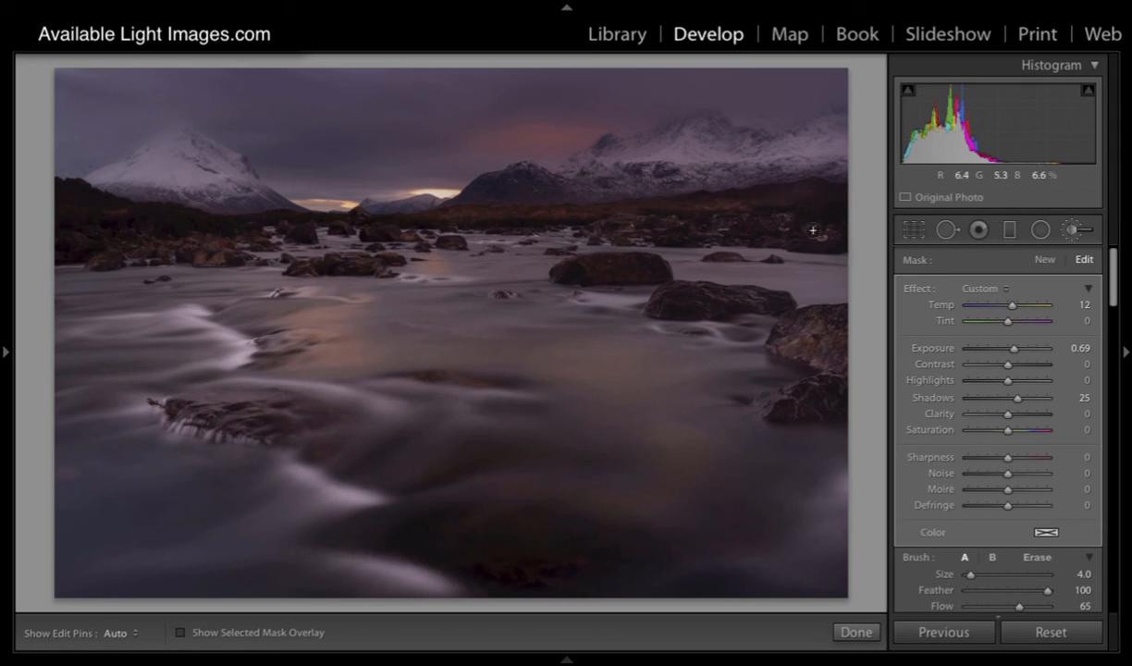
key("h")
key("h")
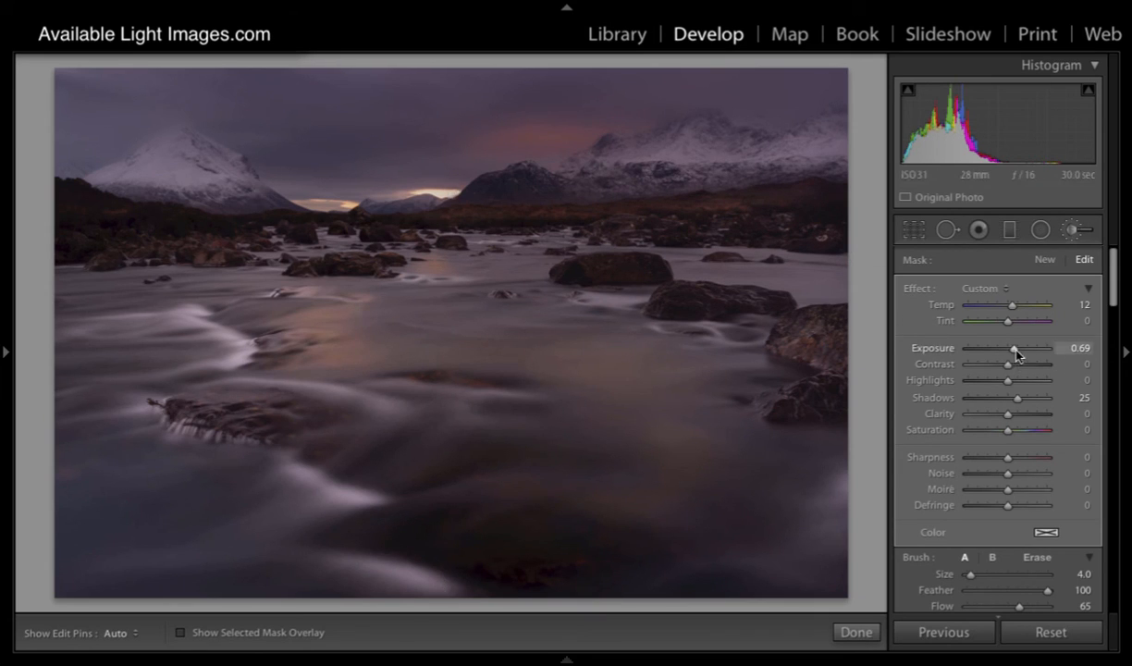
Step: Set the moorland mask's Exposure to 0.21 and its Shadows to 42
left_click_drag(1016, 353, 1013, 353)
left_click_drag(1018, 398, 1016, 404)
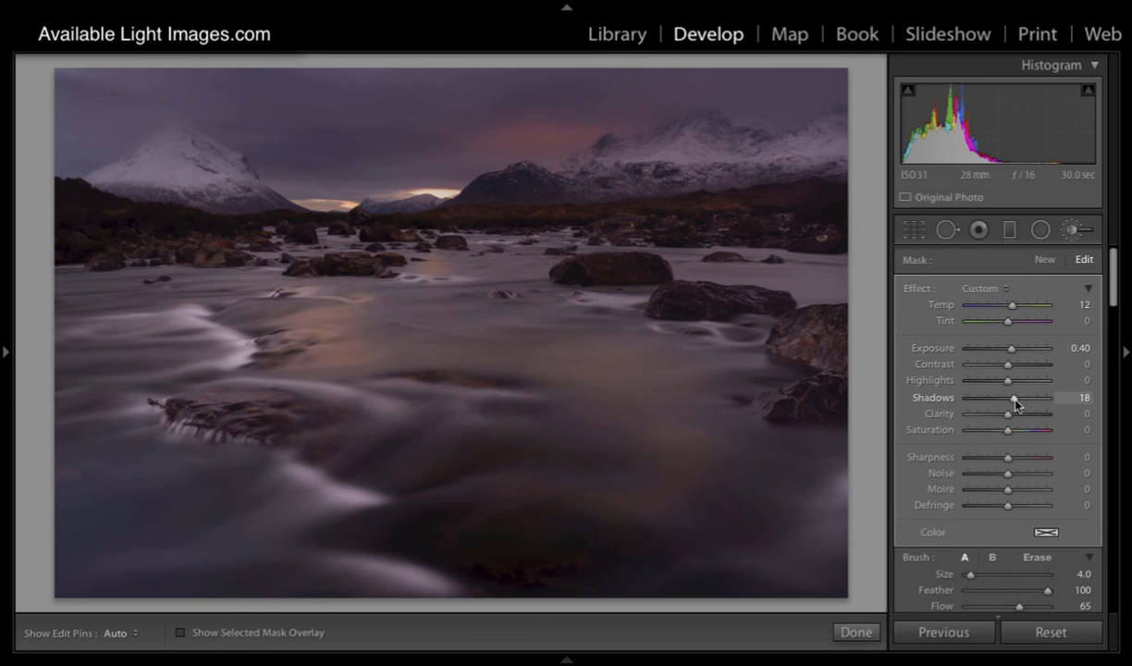
left_click_drag(1015, 403, 1020, 400)
left_click_drag(1012, 353, 1008, 352)
mouse_move(1018, 397)
left_mouse_down()
mouse_move(1034, 402)
mouse_move(1023, 404)
left_mouse_up()
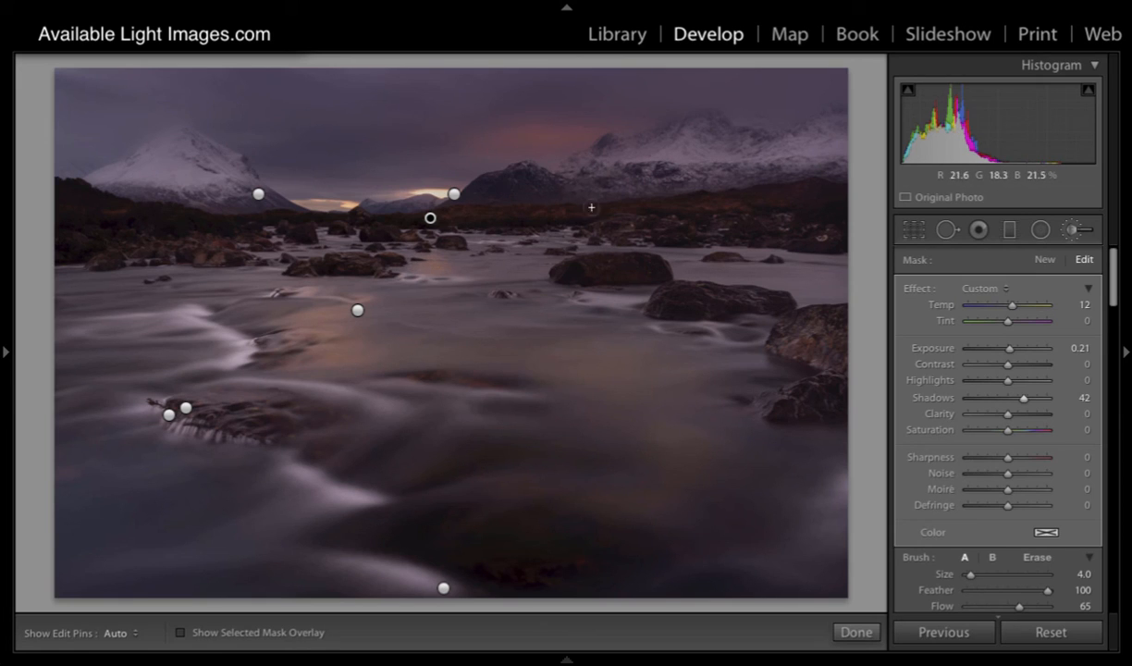
Step: Paint a new brush mask with only Temp -24 and Exposure -0.74, at size 2, over the dark hill in front of the right-hand mountains
left_click(1044, 260)
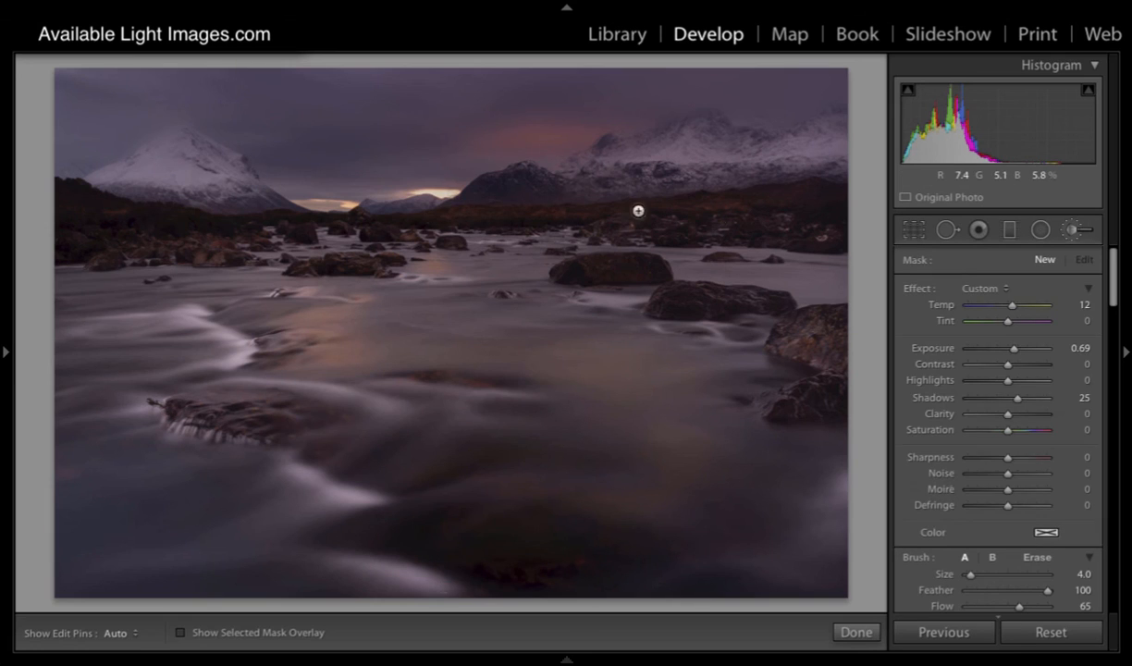
double_click(918, 290)
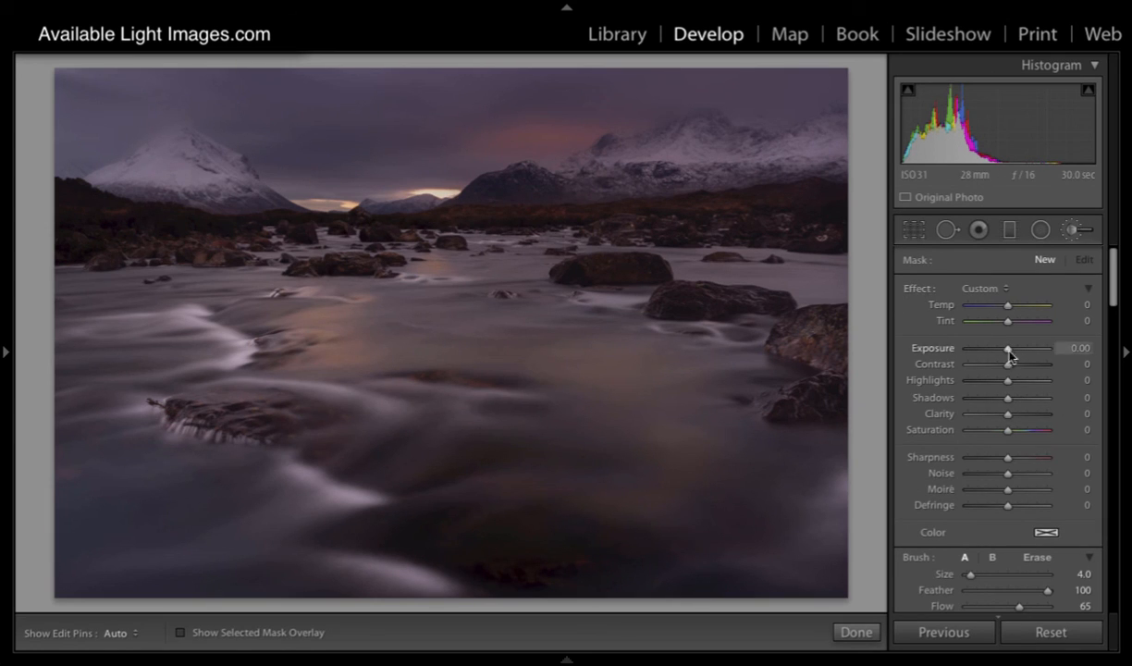
left_click_drag(1008, 350, 999, 349)
left_click_drag(1007, 305, 998, 312)
key("bracketleft")
key("bracketleft")
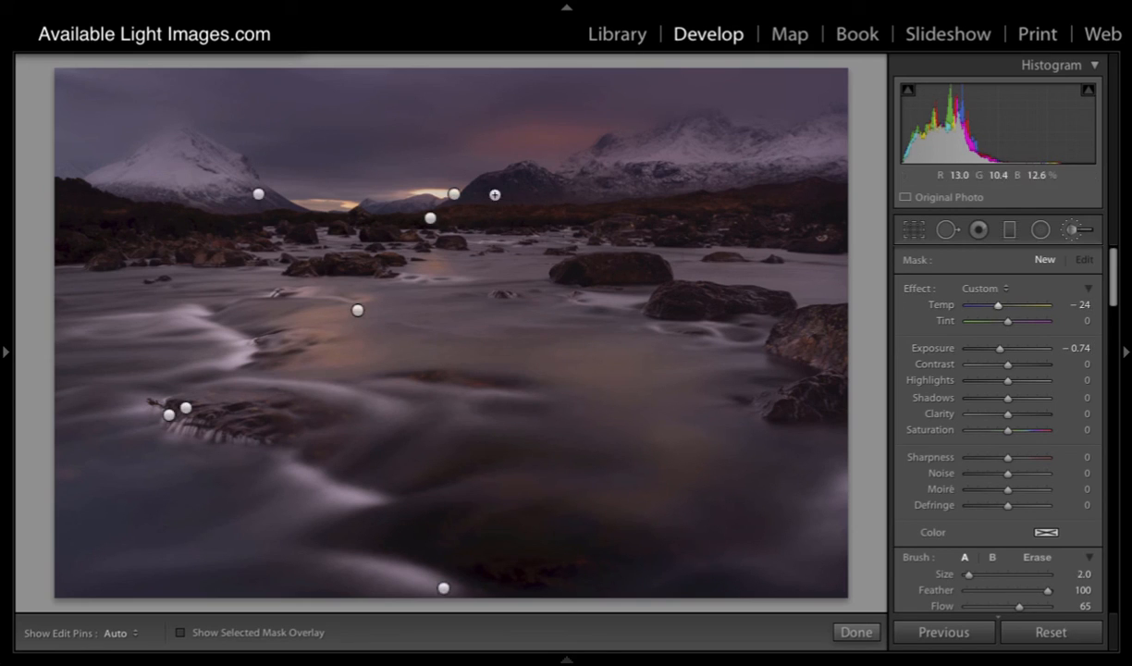
key("h")
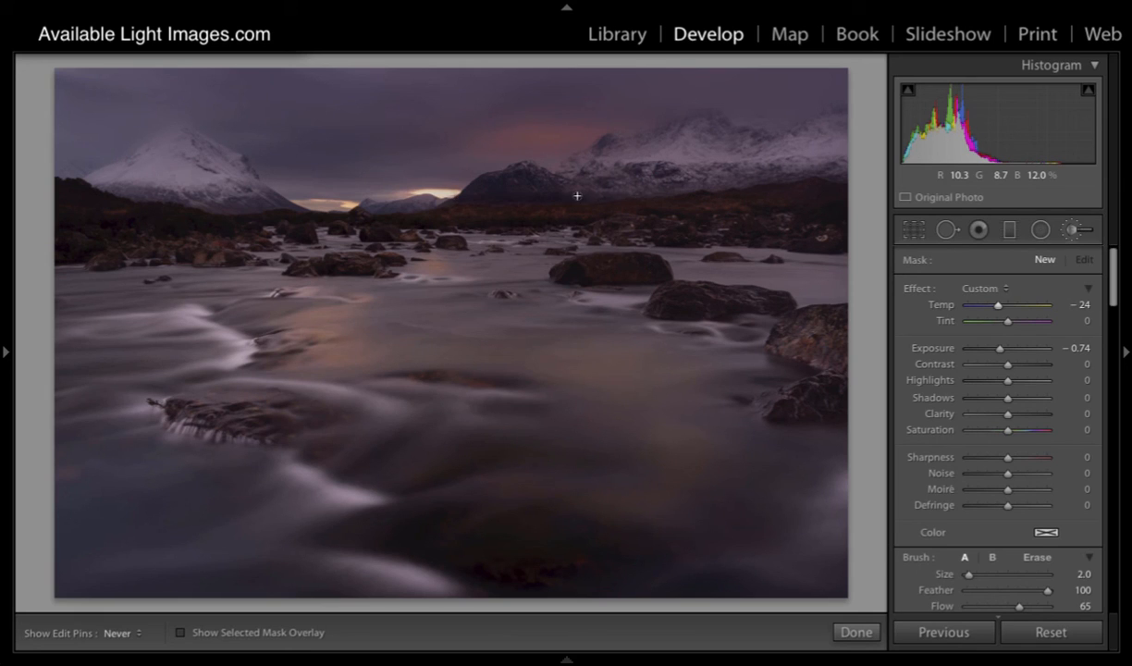
left_click_drag(612, 195, 521, 190)
Step: Continue the dark hill mask with brush size 5, and set its Exposure to -0.54 and Temp to -32
key("h")
key("bracketright")
key("bracketright")
key("bracketright")
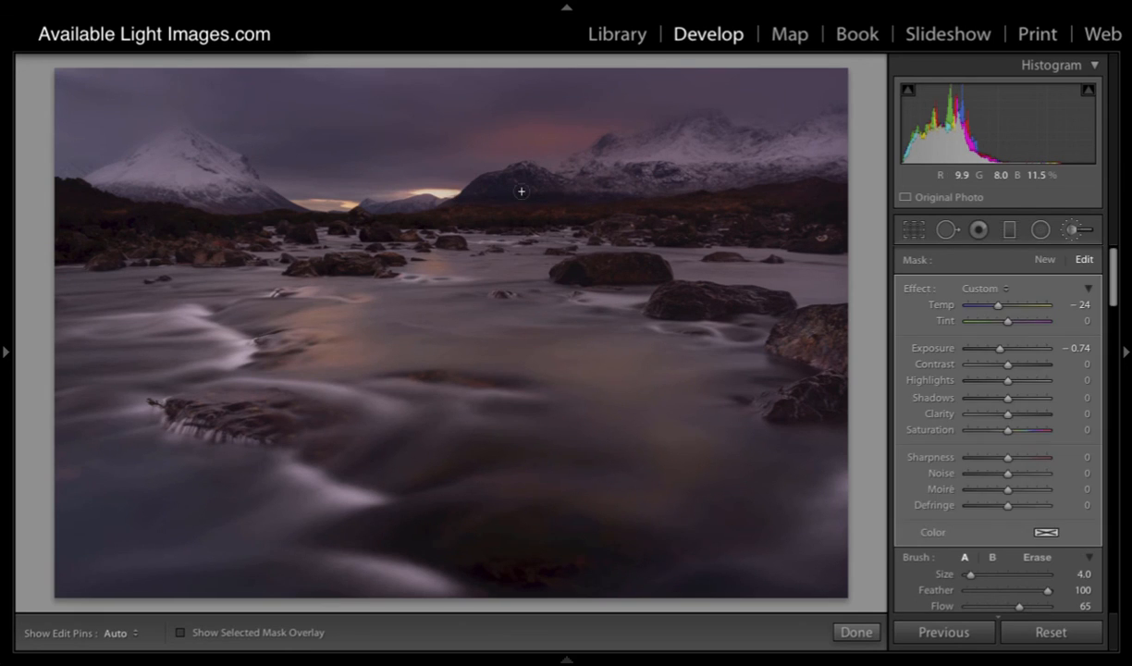
key("h")
key("h")
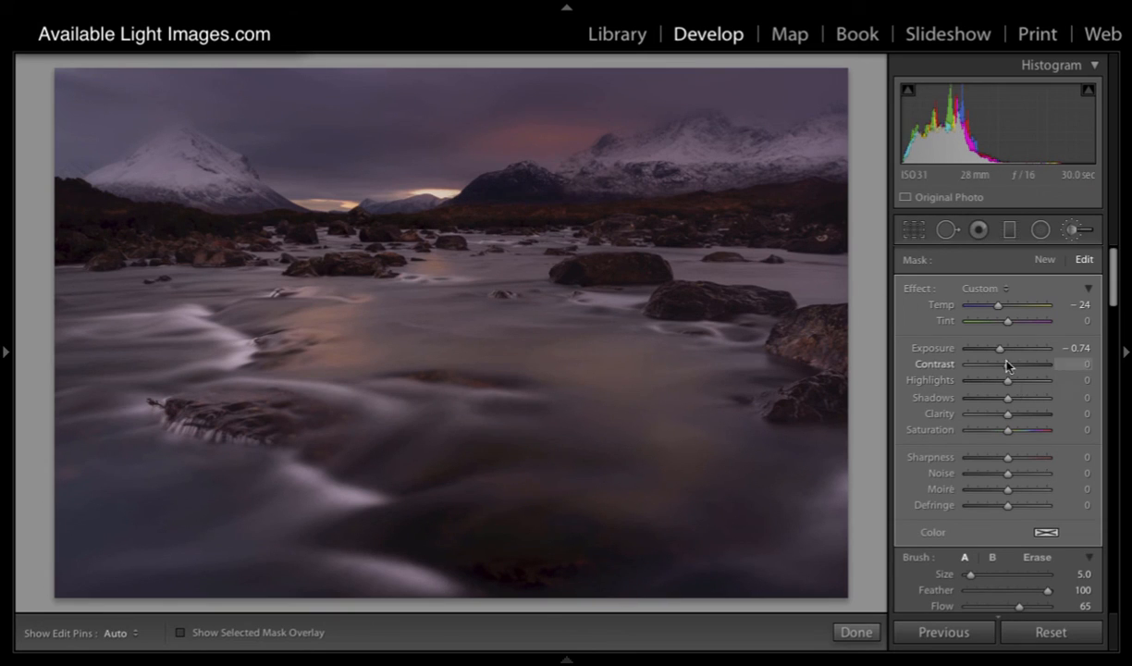
left_click_drag(997, 351, 1001, 352)
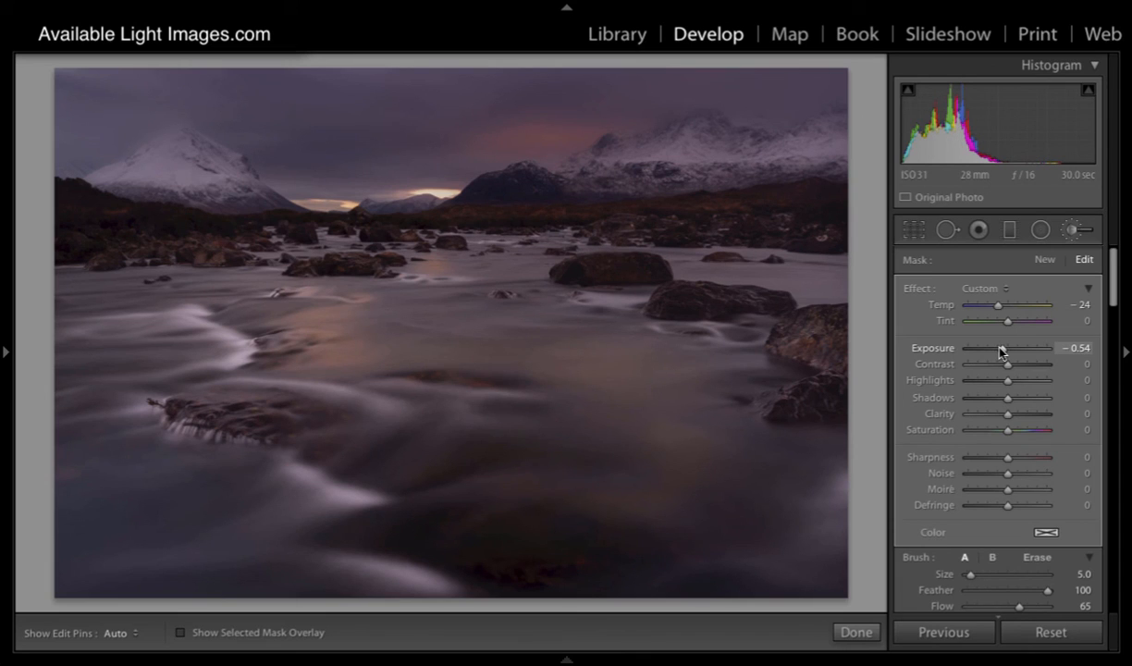
left_click_drag(997, 305, 995, 311)
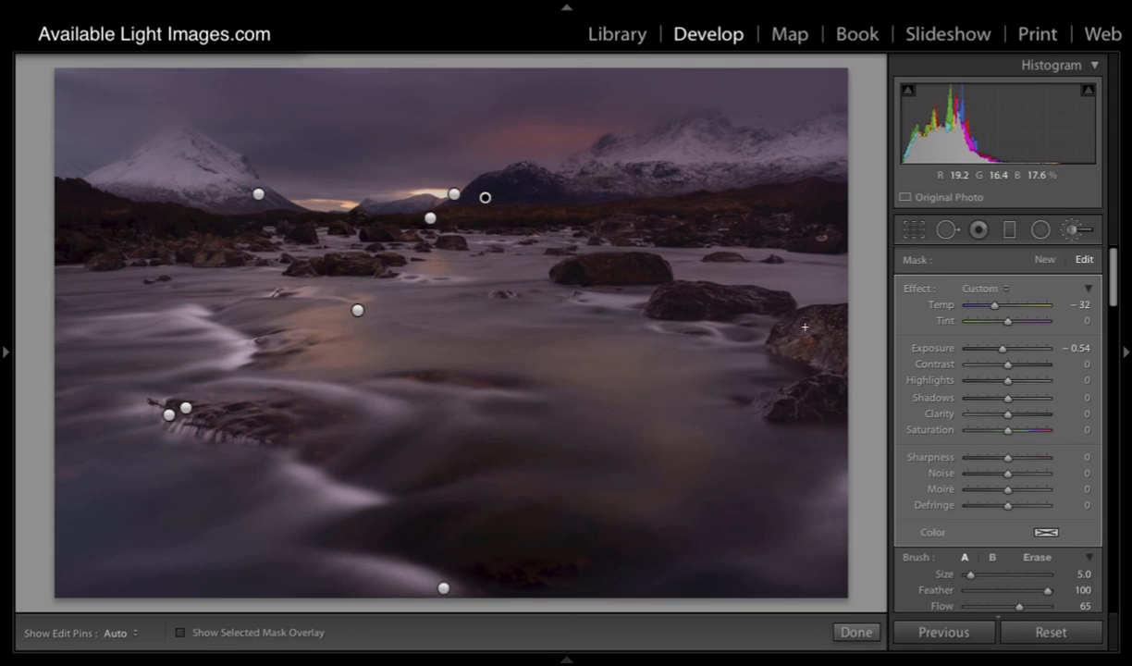
Step: Paint a new brush mask with only Temp 19, Exposure 0.45 and Clarity 43, at size 5, over the large river rocks on the right
left_click(1043, 259)
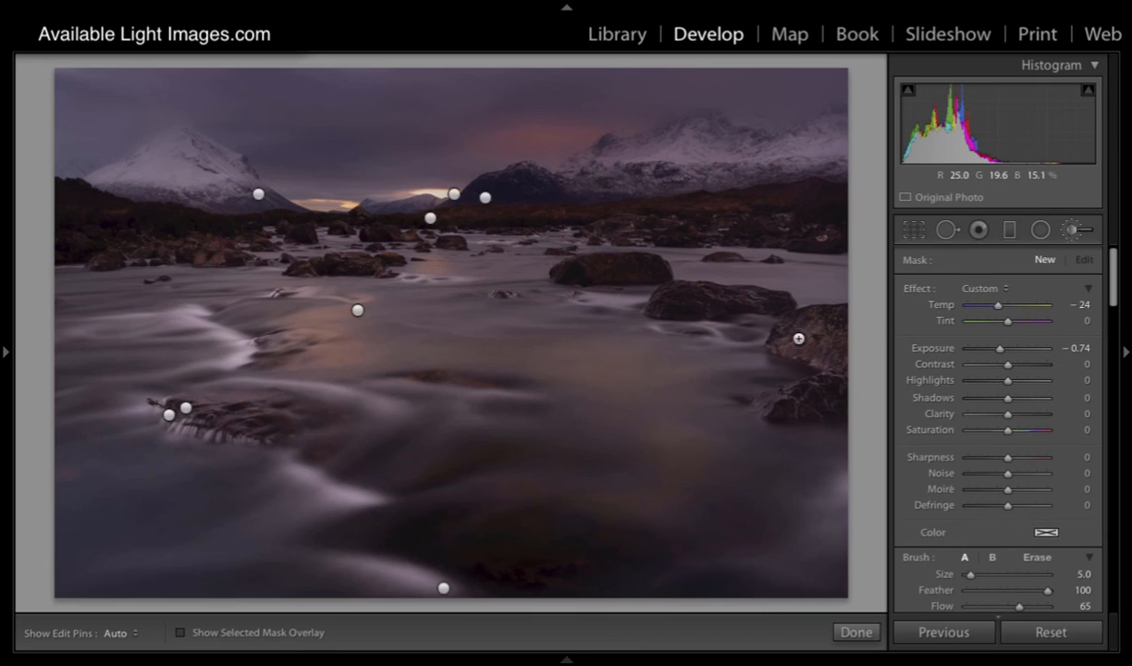
double_click(915, 288)
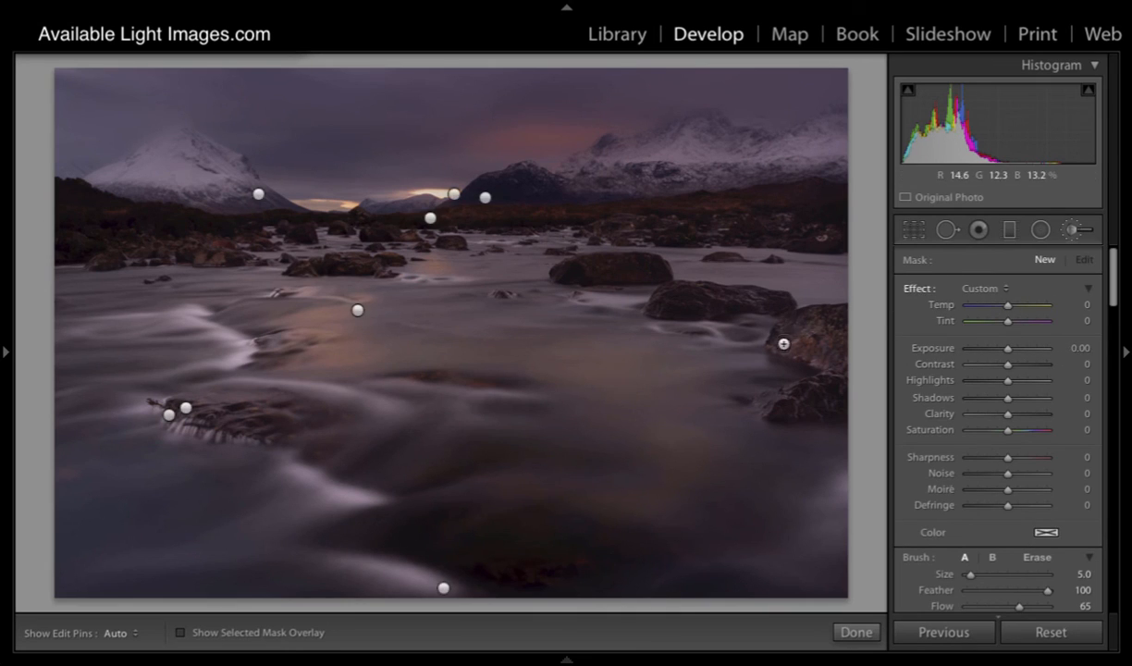
left_click_drag(1007, 348, 1011, 348)
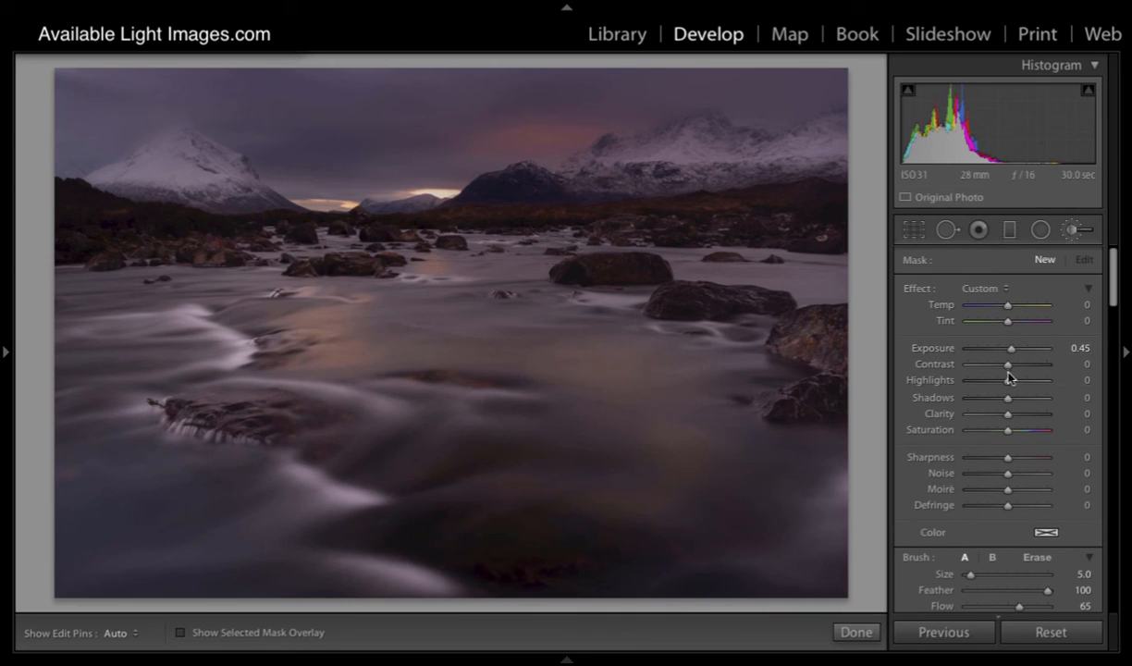
left_click_drag(1007, 413, 1024, 413)
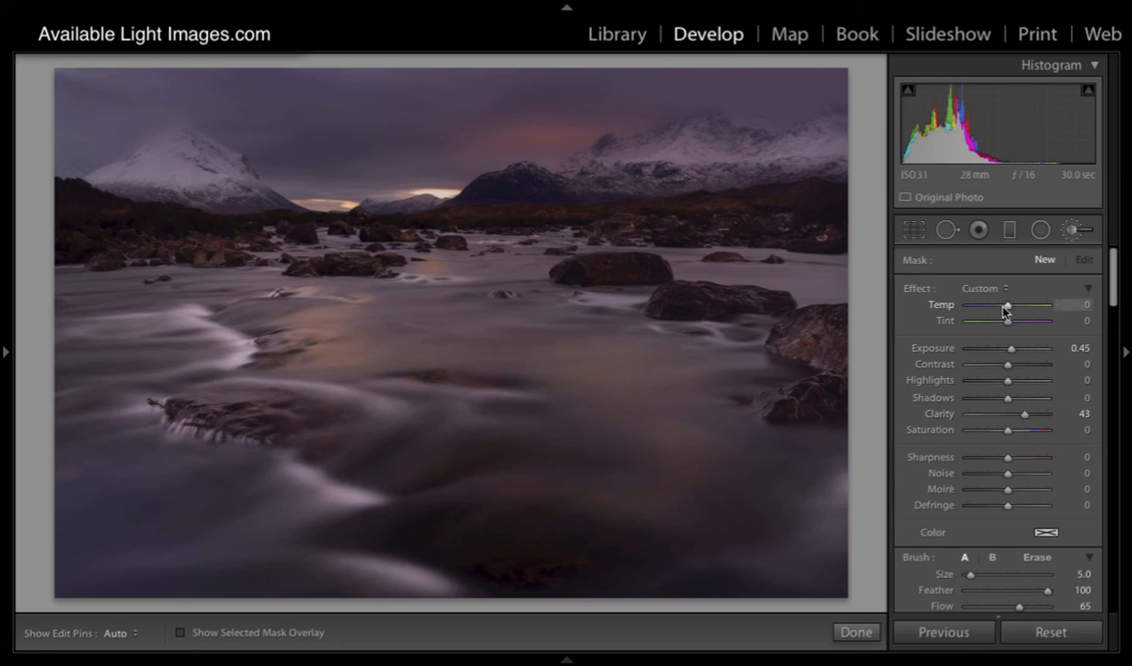
left_click_drag(1005, 306, 1014, 306)
key("h")
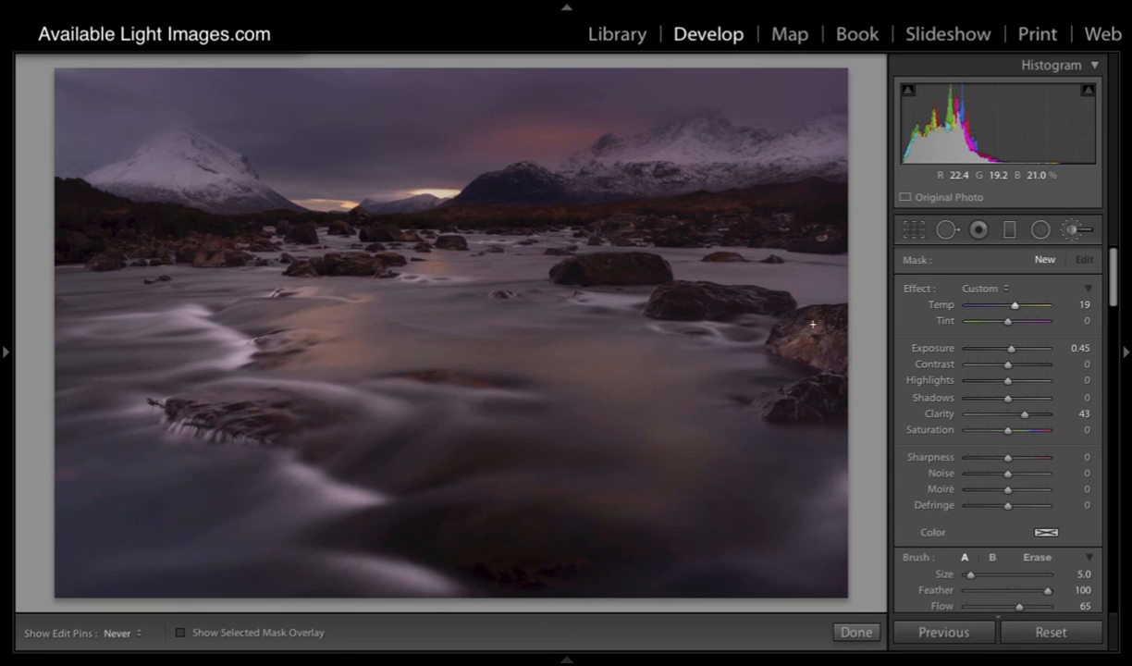
key("h")
key("h")
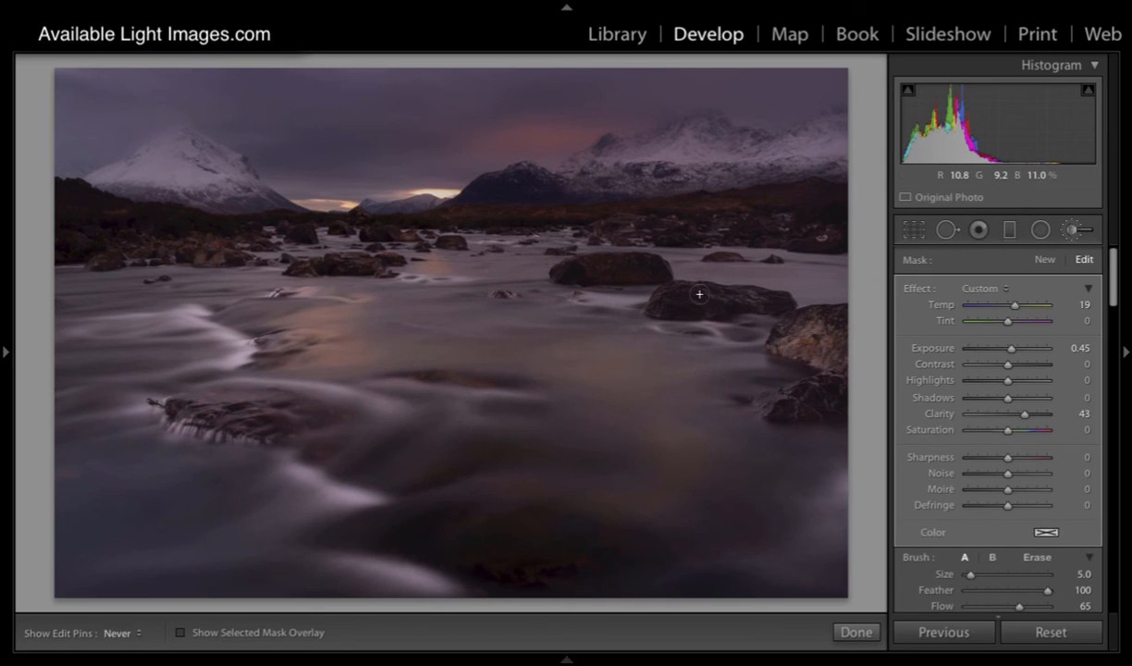
key("h")
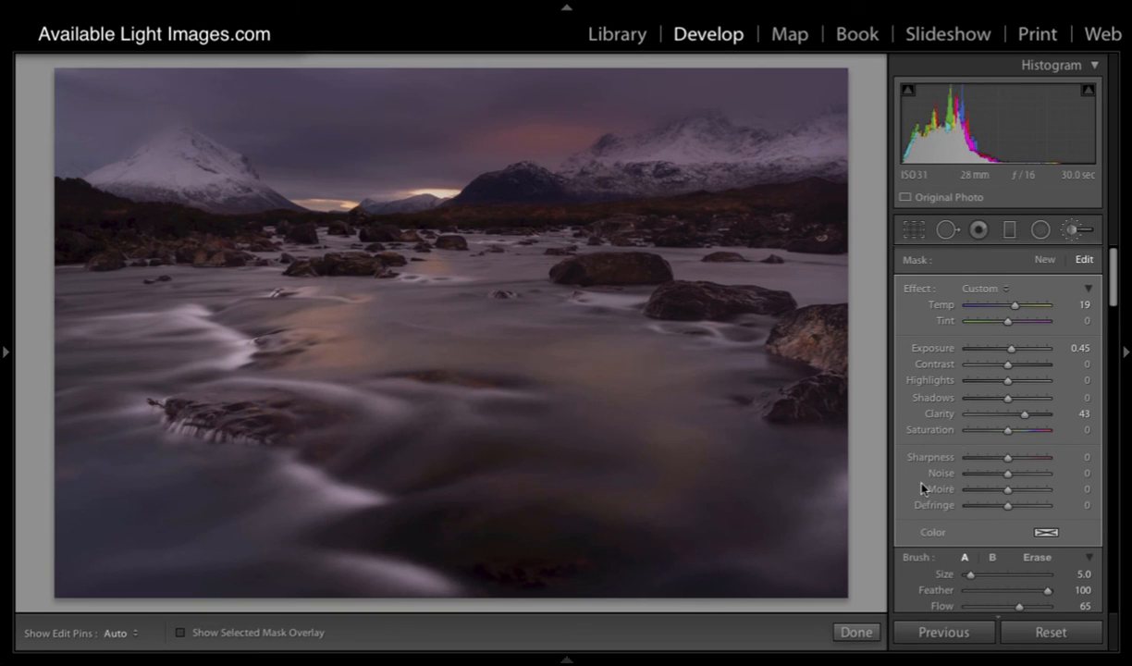
Step: Compare the photo with the brush adjustments switched off and back on
scroll(922, 488, "down", 5)
left_click(907, 351)
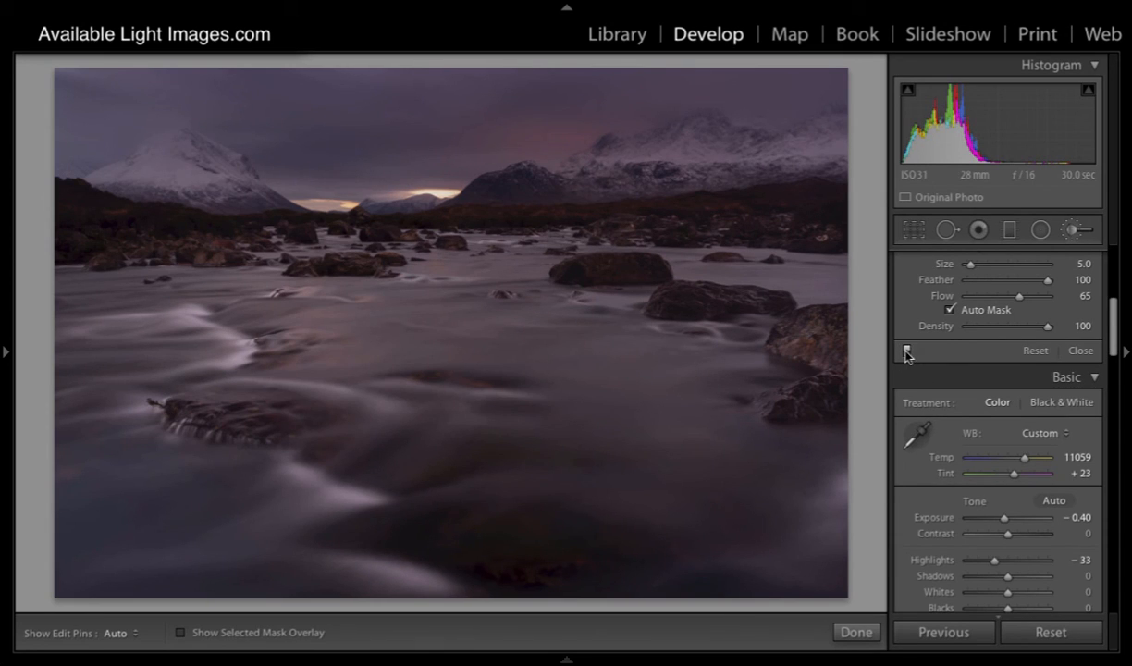
left_click(906, 351)
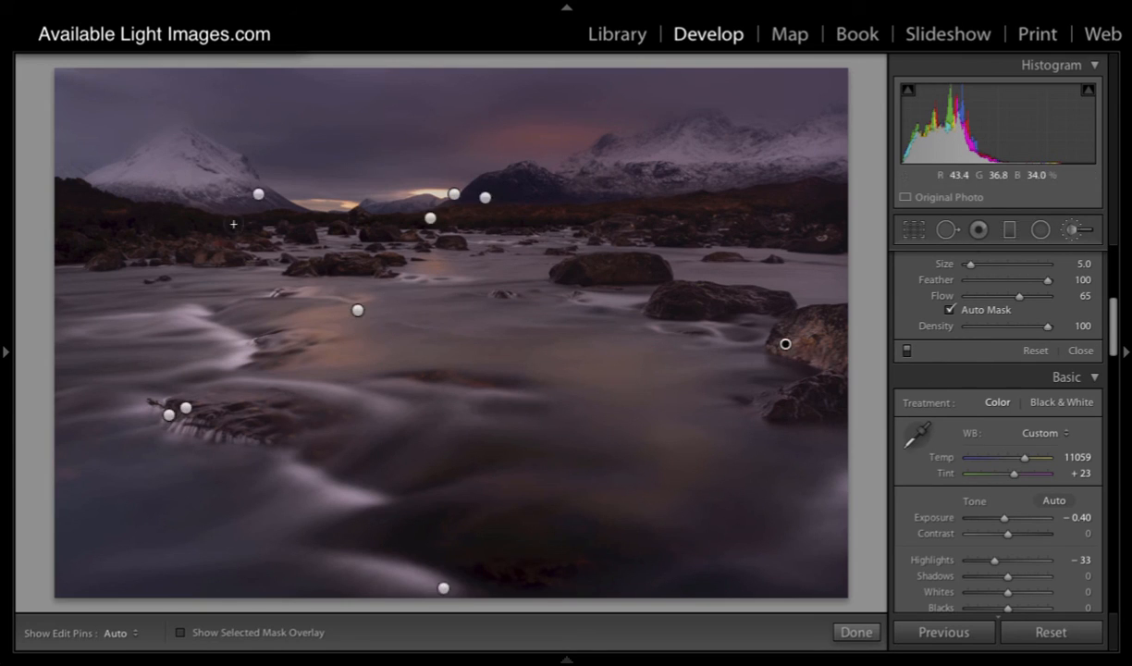
Step: Extend the warm rock mask over the rocks along the river's left bank below the snowy peak
key("h")
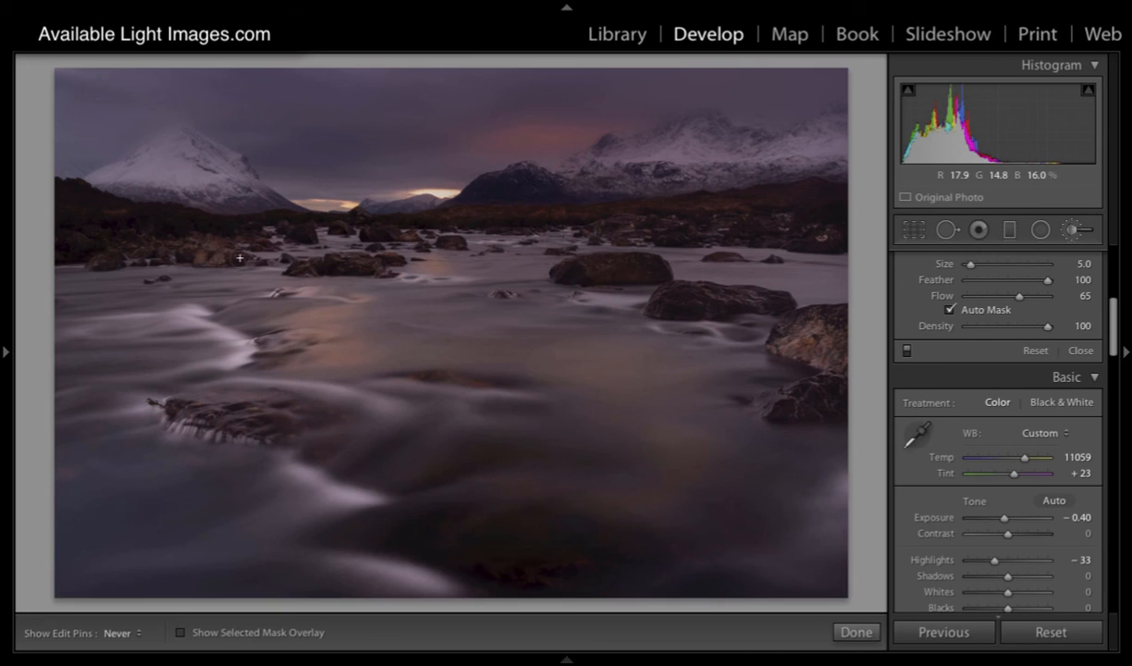
key("h")
key("h")
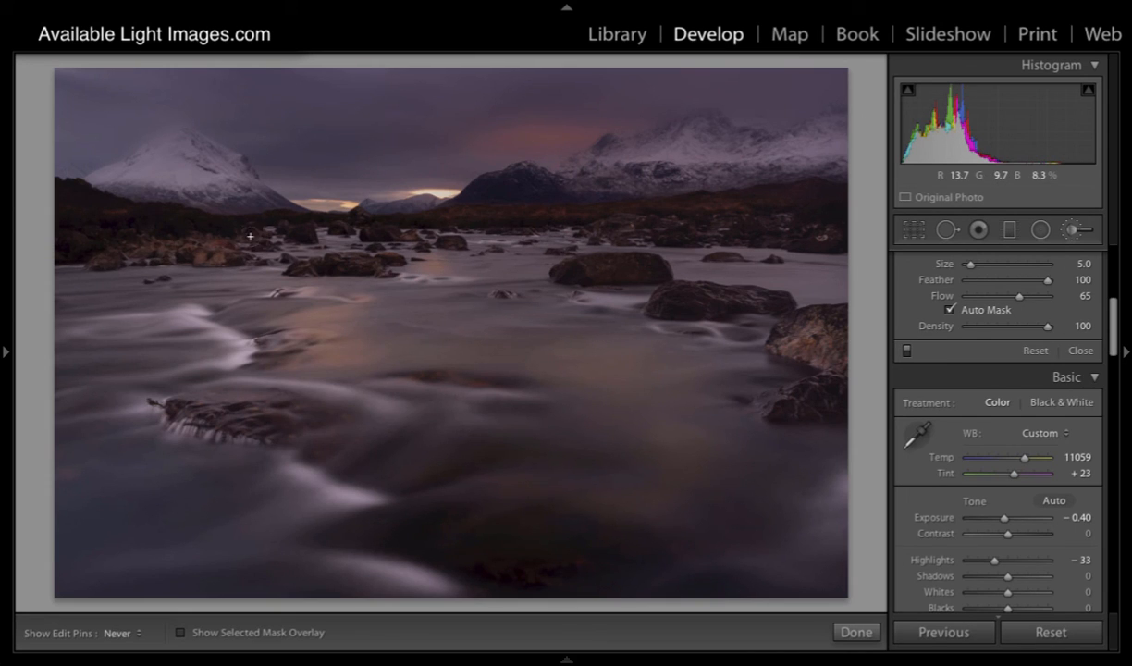
key("h")
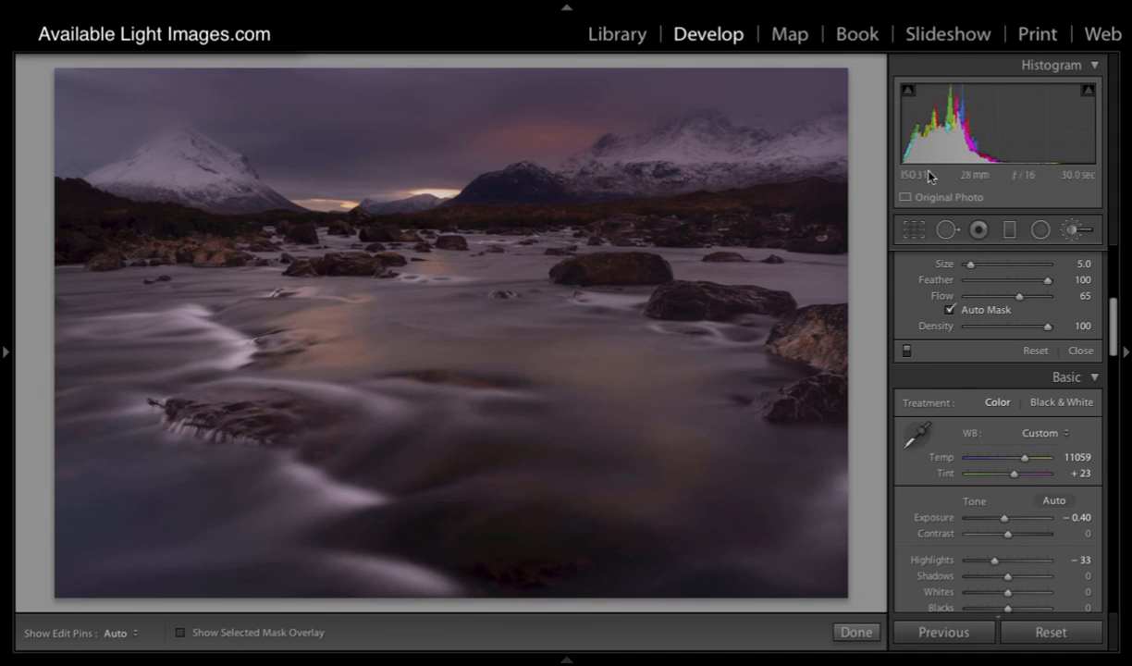